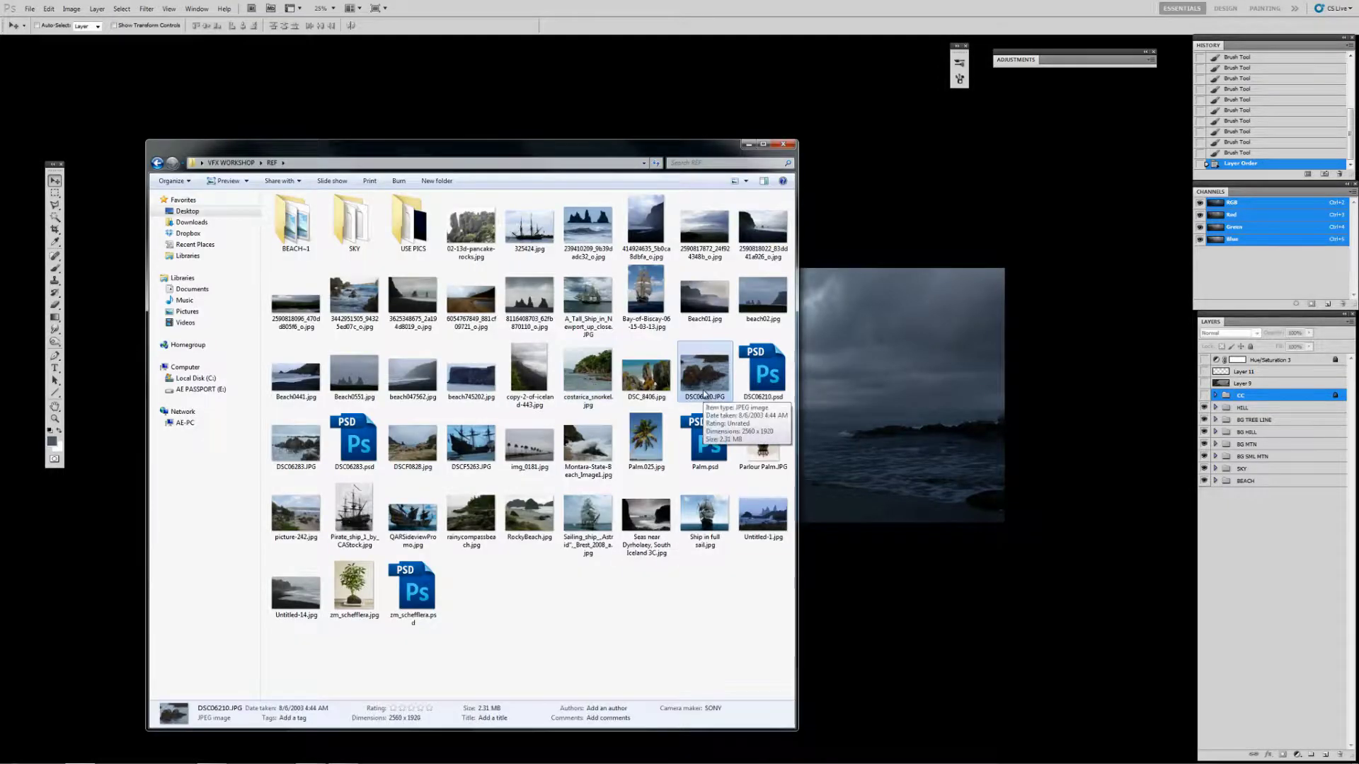
Open costarica_snorkel.jpg from the REF folder in Photoshop and pick the Polygonal Lasso tool
{"action": "double_click", "coordinate": [768, 390]}
{"action": "key", "text": "ctrl+6"}
{"action": "key", "text": "ctrl+2"}
{"action": "key", "text": "l"}
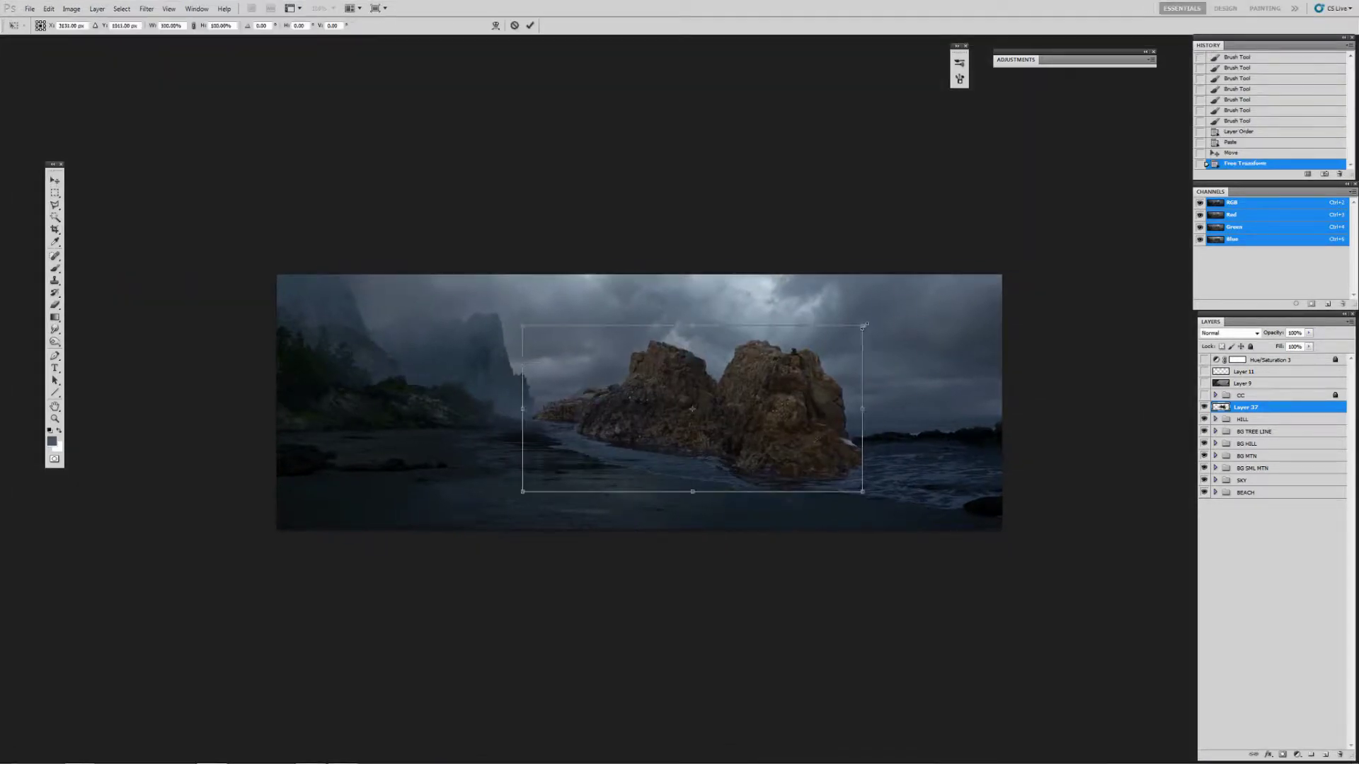
Shrink and rotate the pasted rocks, then move them to the right edge of the beach
{"action": "left_click_drag", "start_coordinate": [863, 327], "coordinate": [942, 410]}
{"action": "key", "text": "Return"}
{"action": "key", "text": "z"}
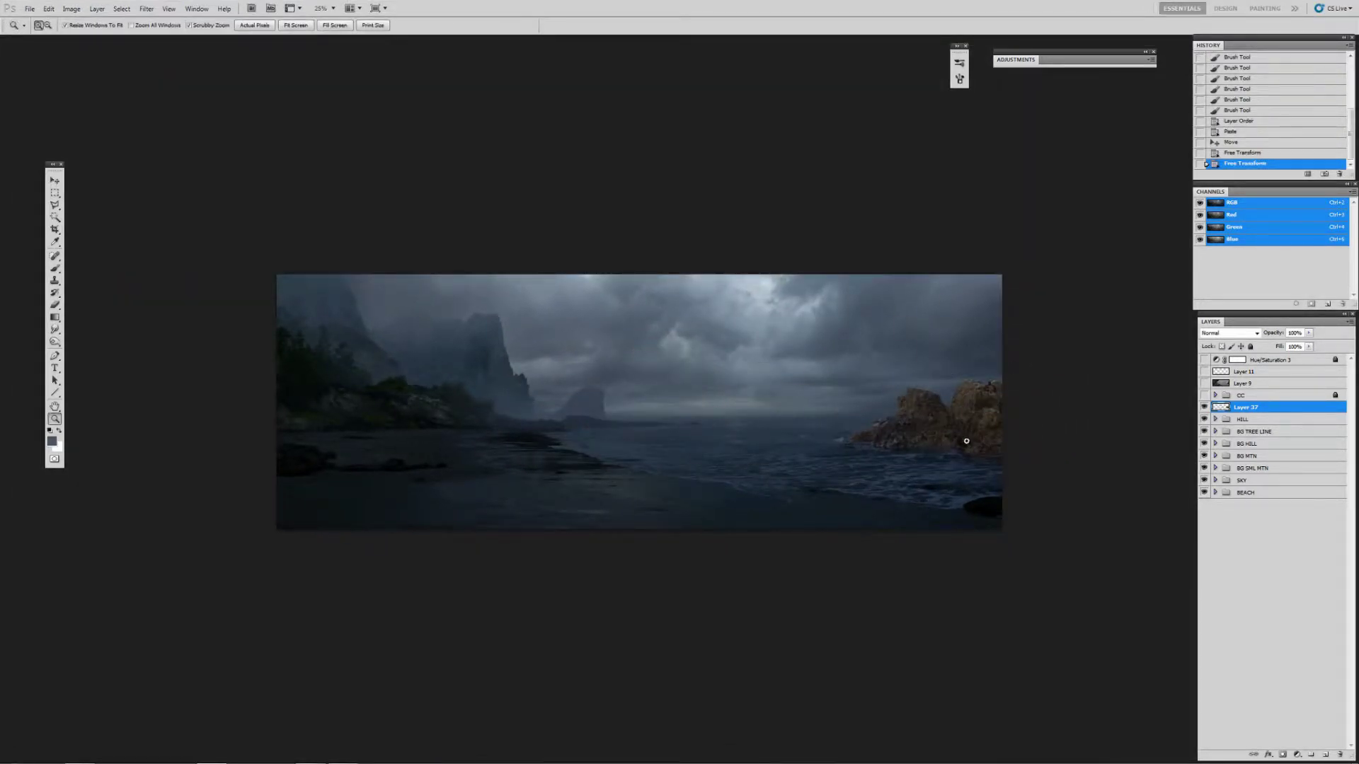
{"action": "left_click", "coordinate": [966, 441]}
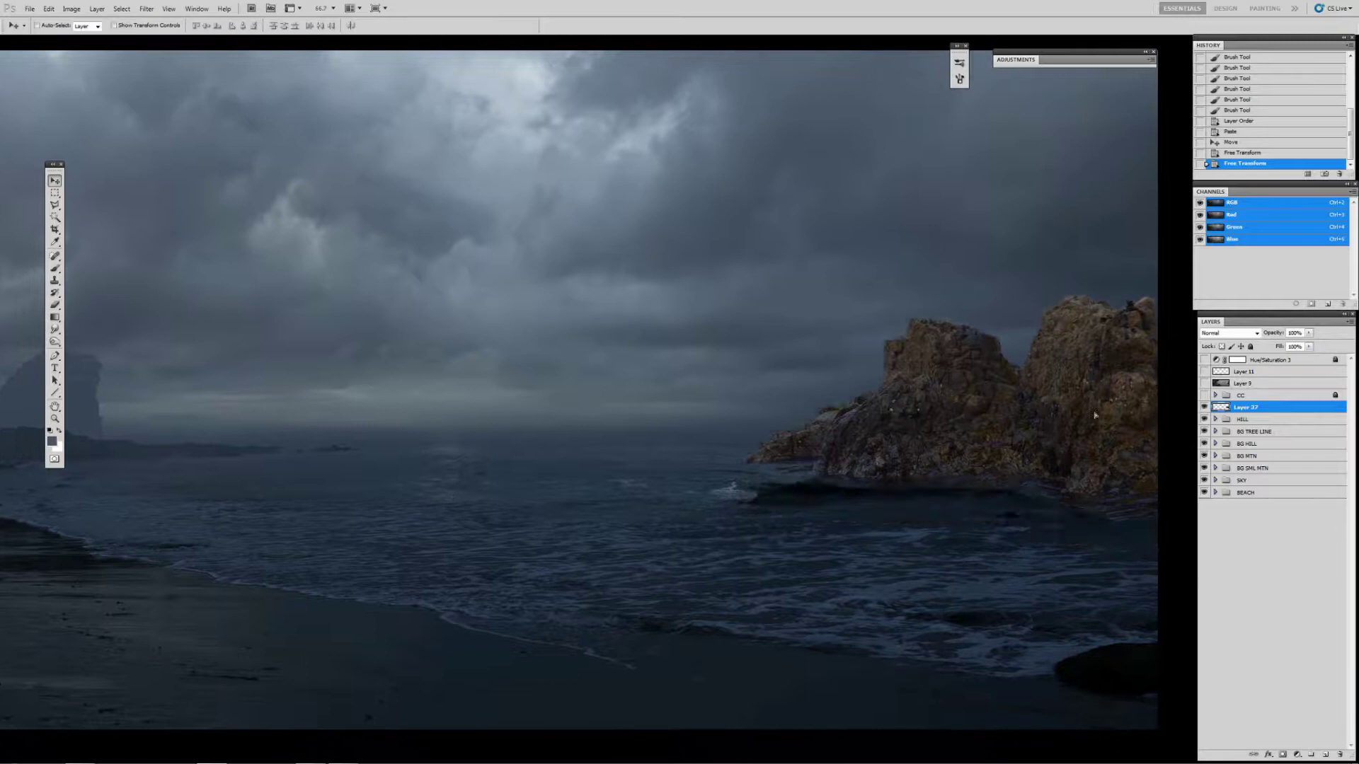
{"action": "left_click_drag", "start_coordinate": [1095, 416], "coordinate": [1058, 453]}
{"action": "key", "text": "z"}
{"action": "left_click", "coordinate": [1055, 446], "text": "alt"}
{"action": "left_click", "coordinate": [1055, 446], "text": "alt"}
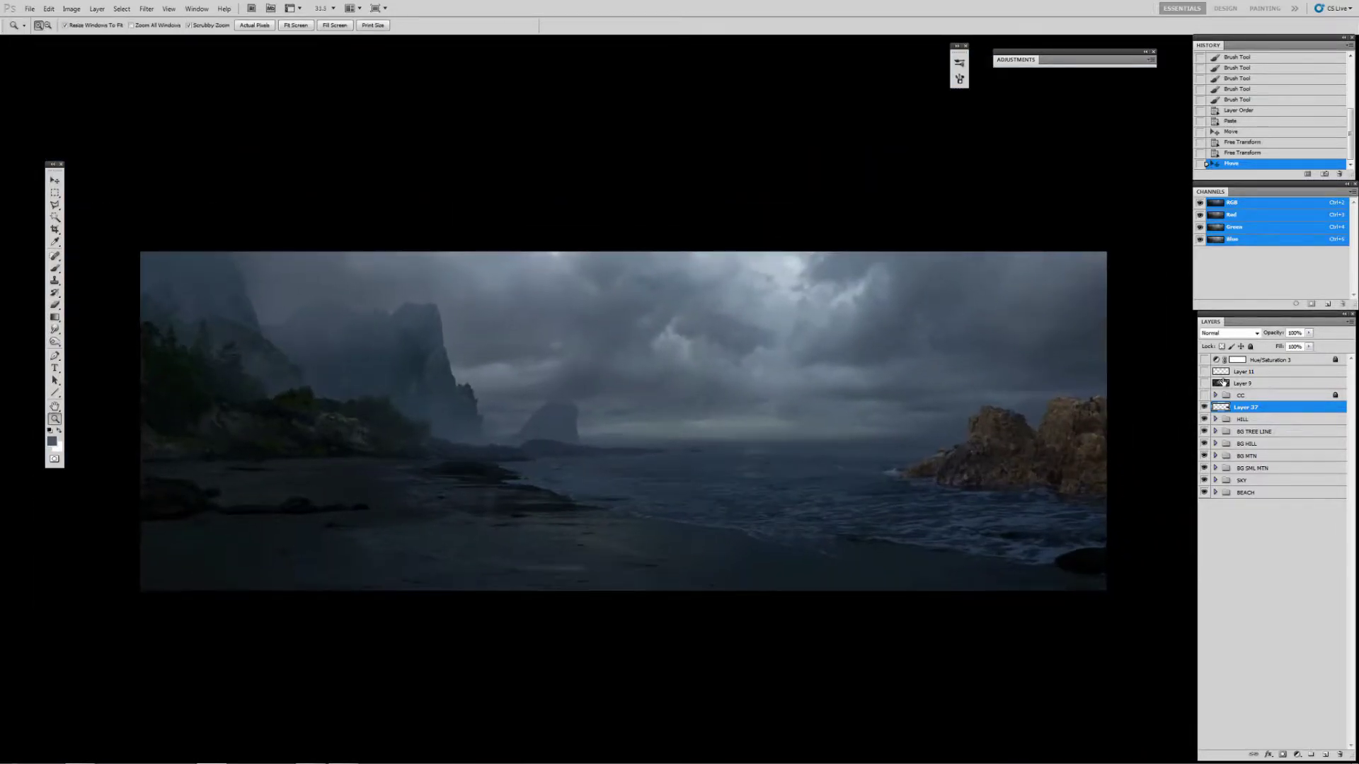
Add a layer mask to the rock layer and paint out its base with a small brush
{"action": "left_click", "coordinate": [1283, 755]}
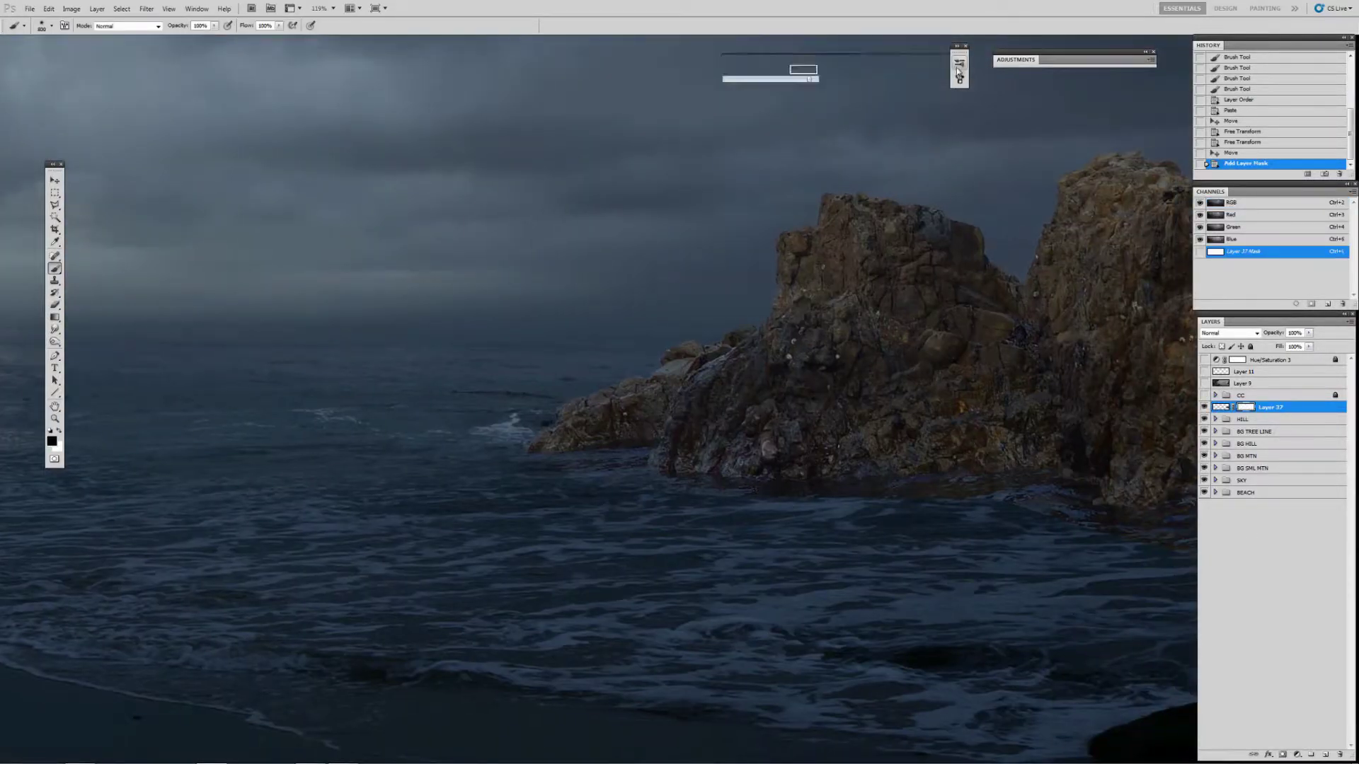
{"action": "left_click", "coordinate": [788, 106]}
{"action": "left_click_drag", "start_coordinate": [627, 481], "coordinate": [538, 456]}
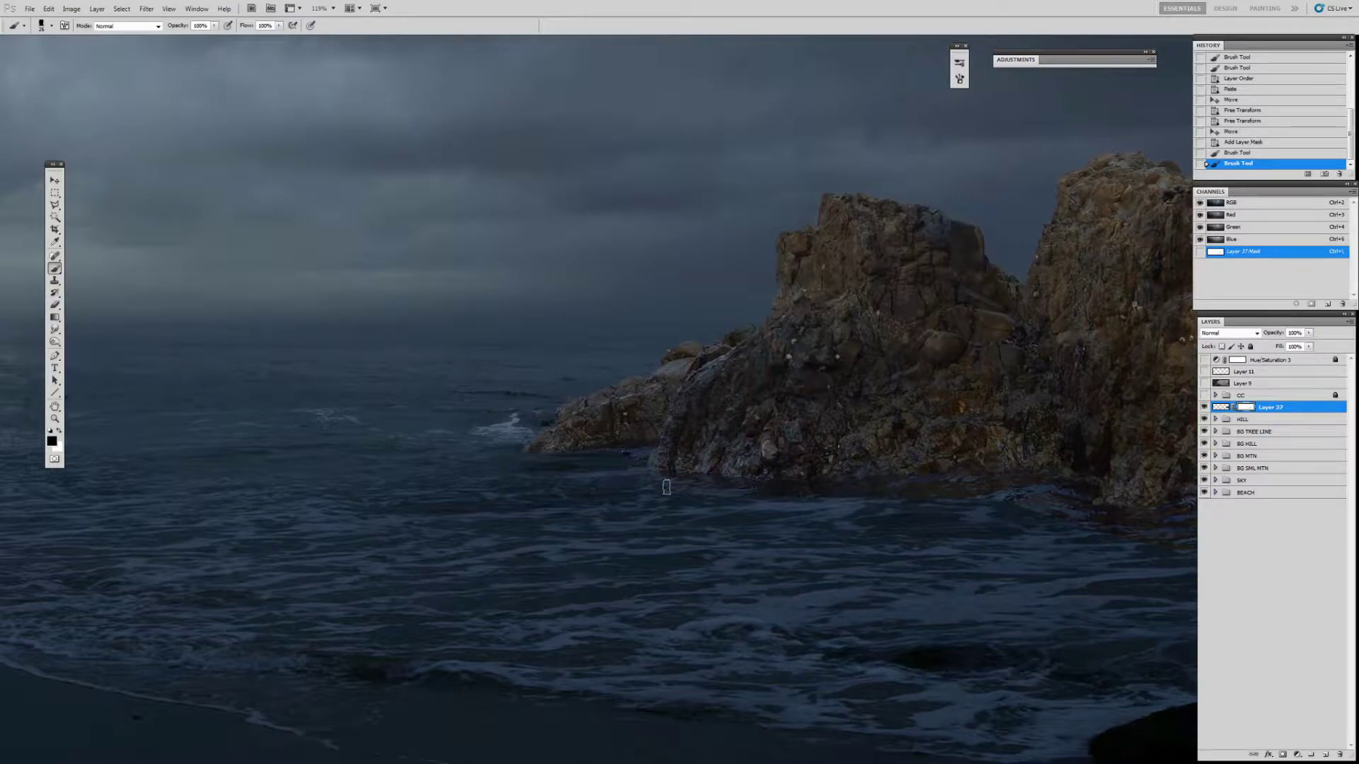
{"action": "left_click_drag", "start_coordinate": [666, 487], "coordinate": [651, 478]}
{"action": "left_click_drag", "start_coordinate": [587, 460], "coordinate": [565, 457]}
{"action": "left_click_drag", "start_coordinate": [811, 488], "coordinate": [839, 510]}
{"action": "left_click_drag", "start_coordinate": [945, 508], "coordinate": [789, 462]}
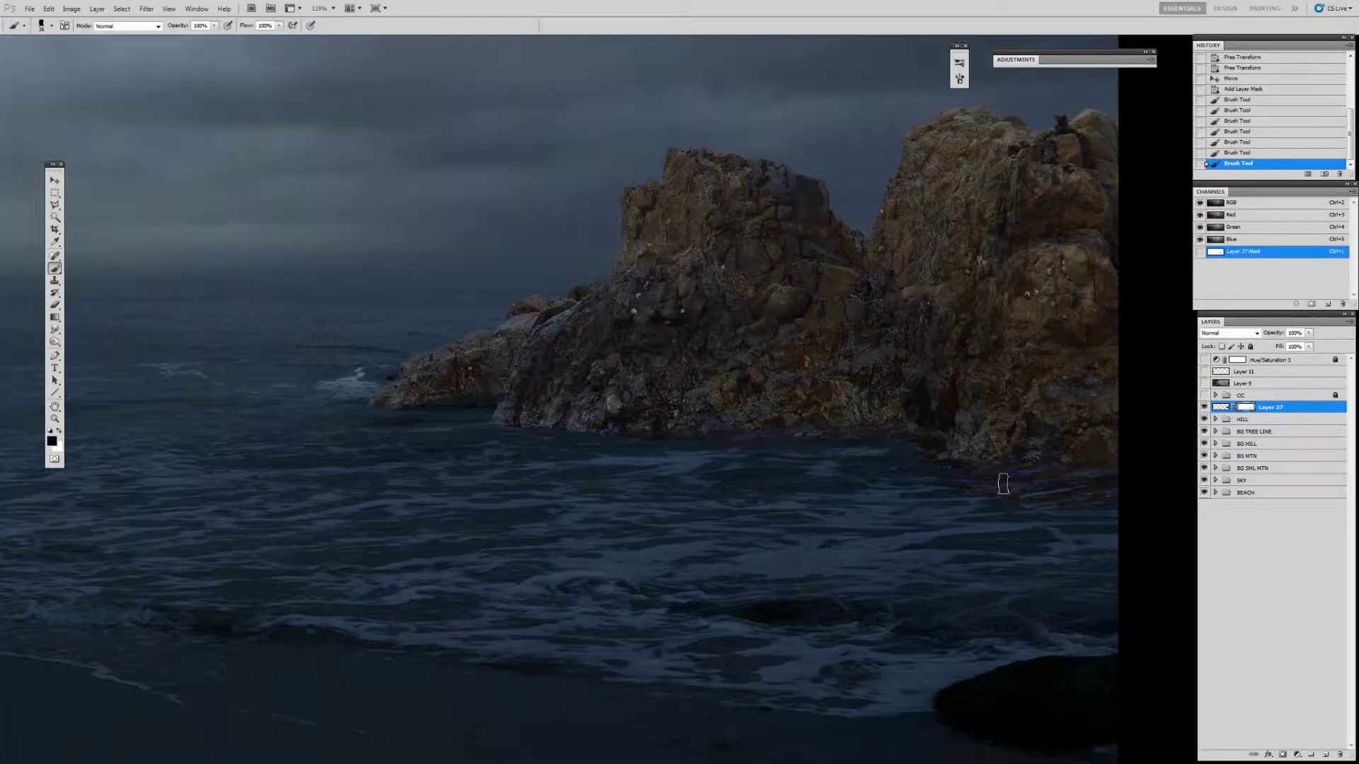
Soften the water below the rocks on the mask with a larger brush
{"action": "scroll", "coordinate": [915, 467], "scroll_direction": "down", "scroll_amount": 1}
{"action": "left_click", "coordinate": [959, 62]}
{"action": "left_click", "coordinate": [782, 136]}
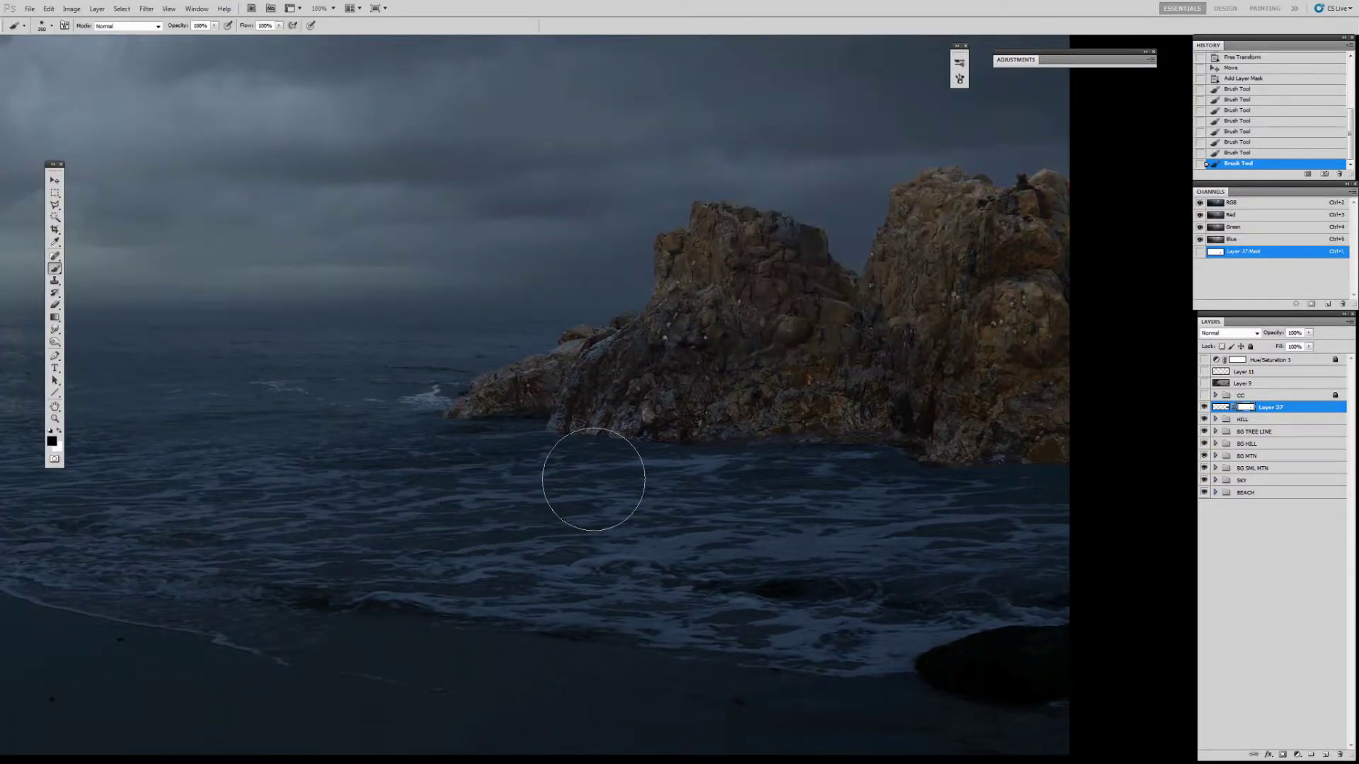
{"action": "mouse_move", "coordinate": [593, 480]}
{"action": "left_mouse_down"}
{"action": "mouse_move", "coordinate": [770, 449]}
{"action": "mouse_move", "coordinate": [694, 427]}
{"action": "mouse_move", "coordinate": [949, 461]}
{"action": "mouse_move", "coordinate": [1065, 425]}
{"action": "left_mouse_up"}
{"action": "key", "text": "bracketright"}
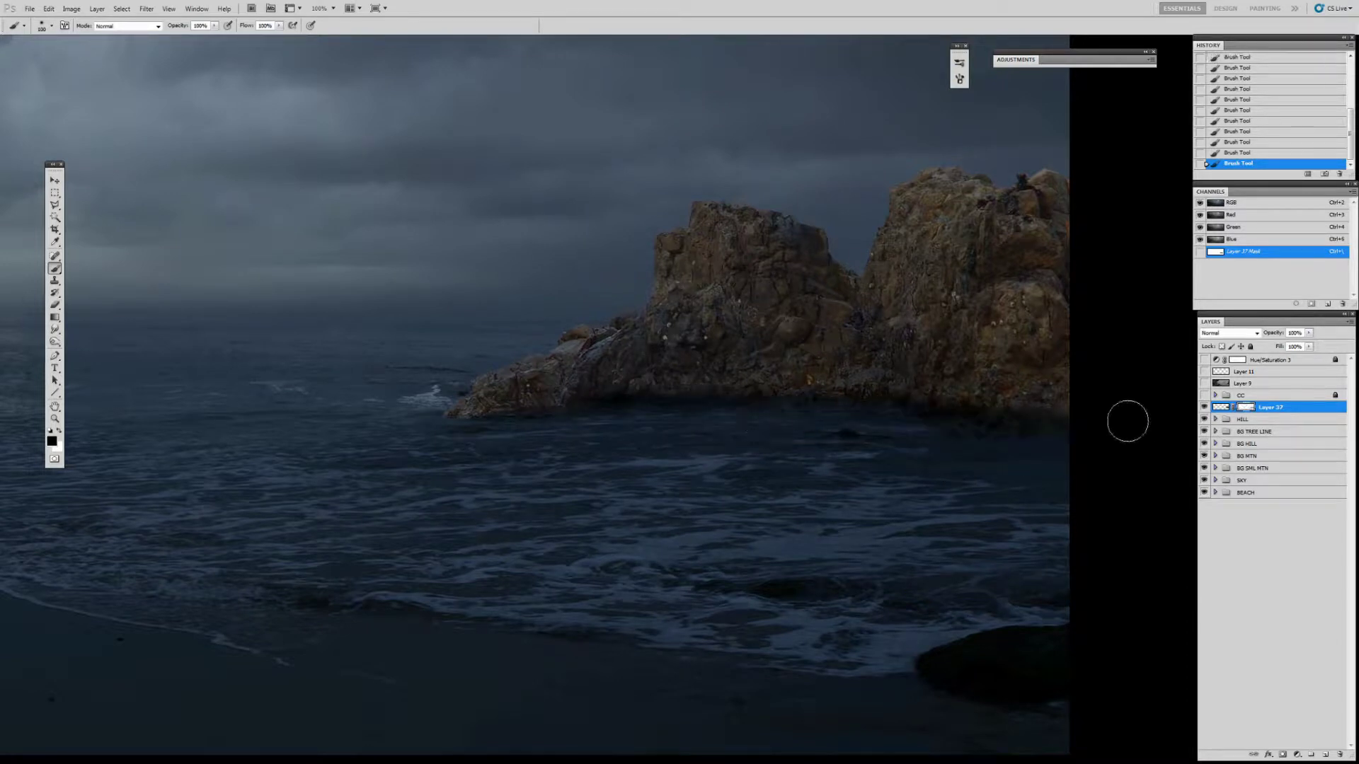
{"action": "key", "text": "z"}
{"action": "left_click_drag", "start_coordinate": [792, 404], "coordinate": [630, 433]}
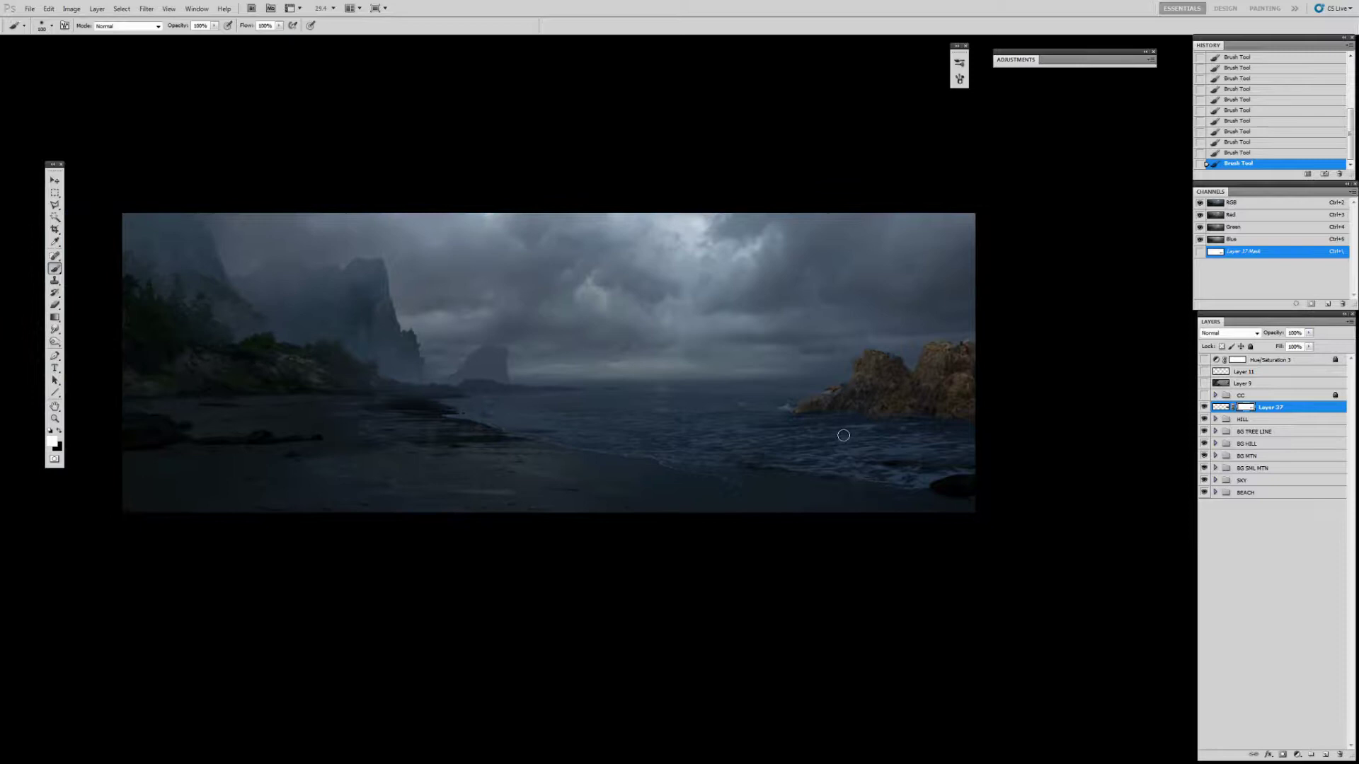
{"action": "left_click_drag", "start_coordinate": [789, 416], "coordinate": [909, 419]}
{"action": "key", "text": "b"}
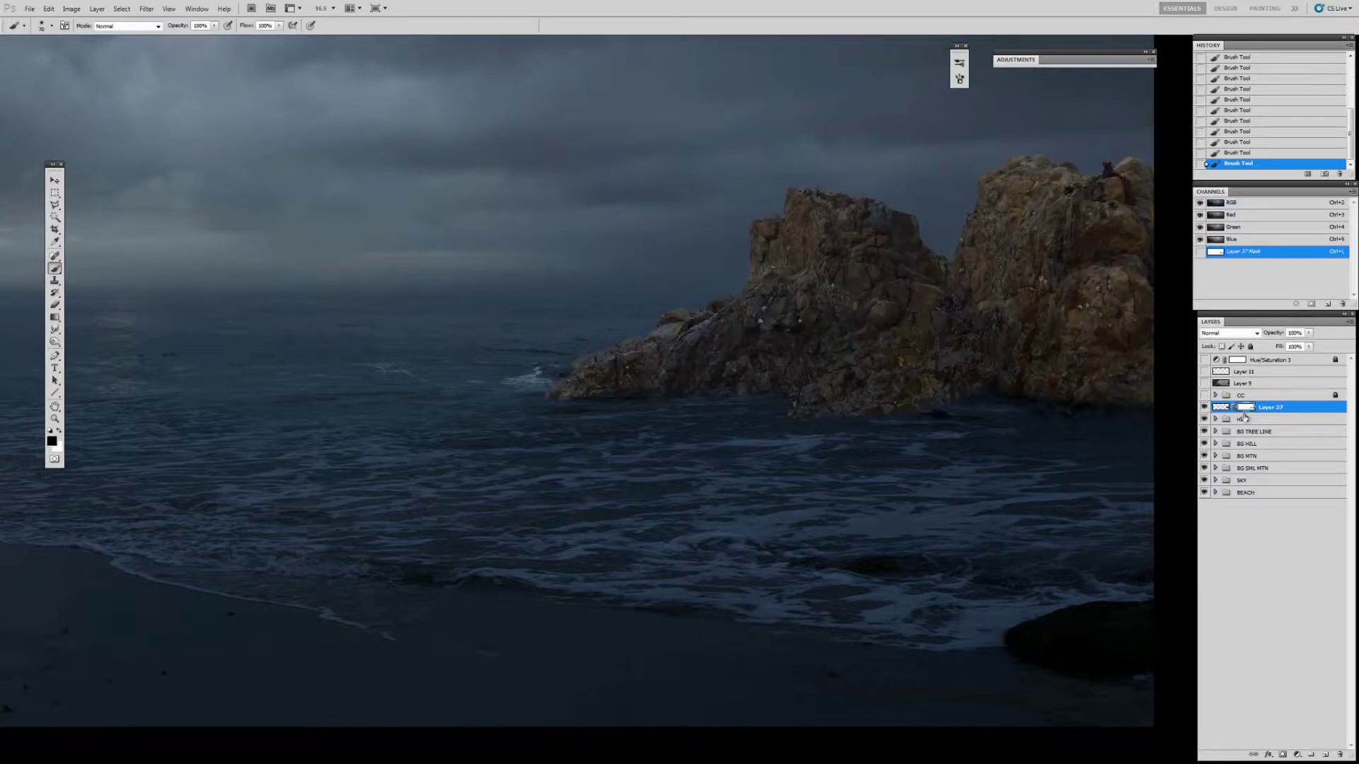
Nudge the rock layer's pixels slightly up and to the right
{"action": "left_click", "coordinate": [1220, 407]}
{"action": "key", "text": "v"}
{"action": "left_click_drag", "start_coordinate": [811, 323], "coordinate": [841, 312]}
{"action": "key", "text": "ctrl+minus"}
{"action": "key", "text": "ctrl+minus"}
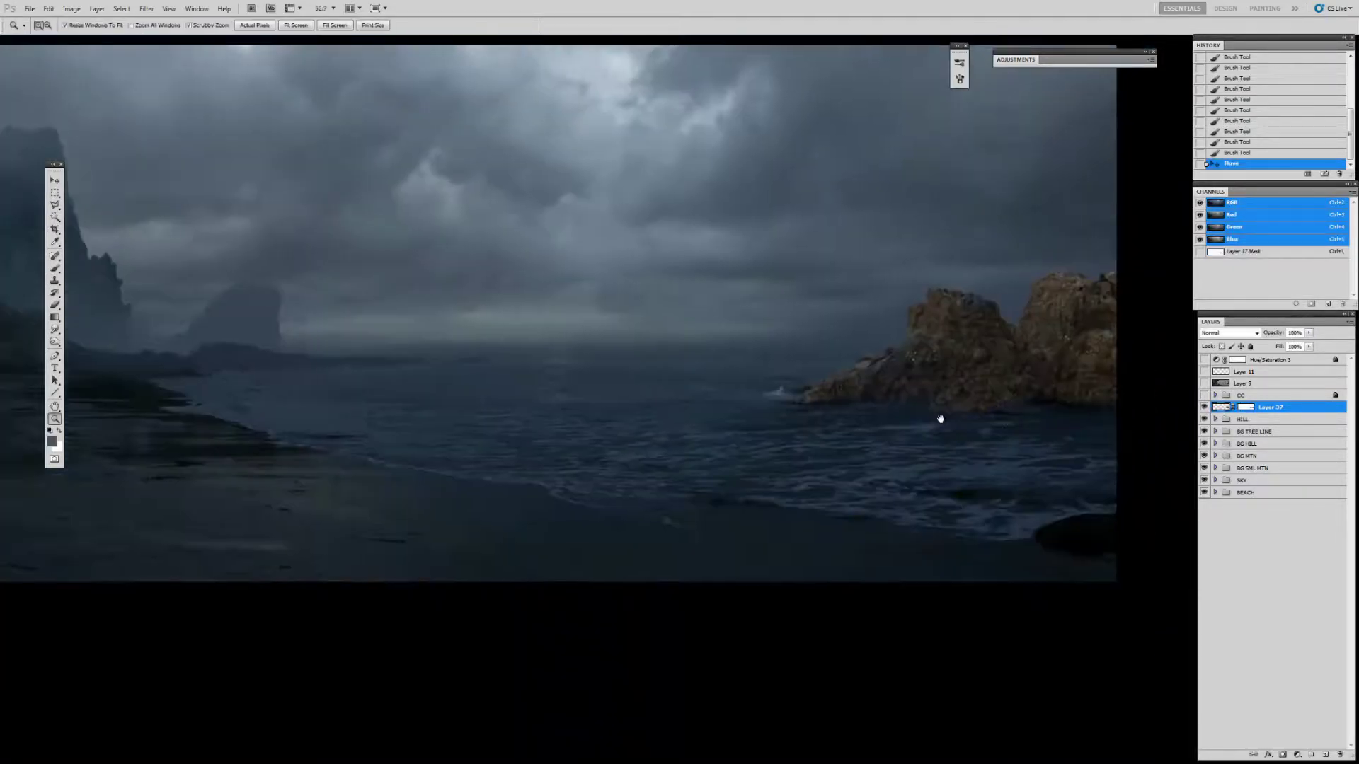
{"action": "key", "text": "ctrl+t"}
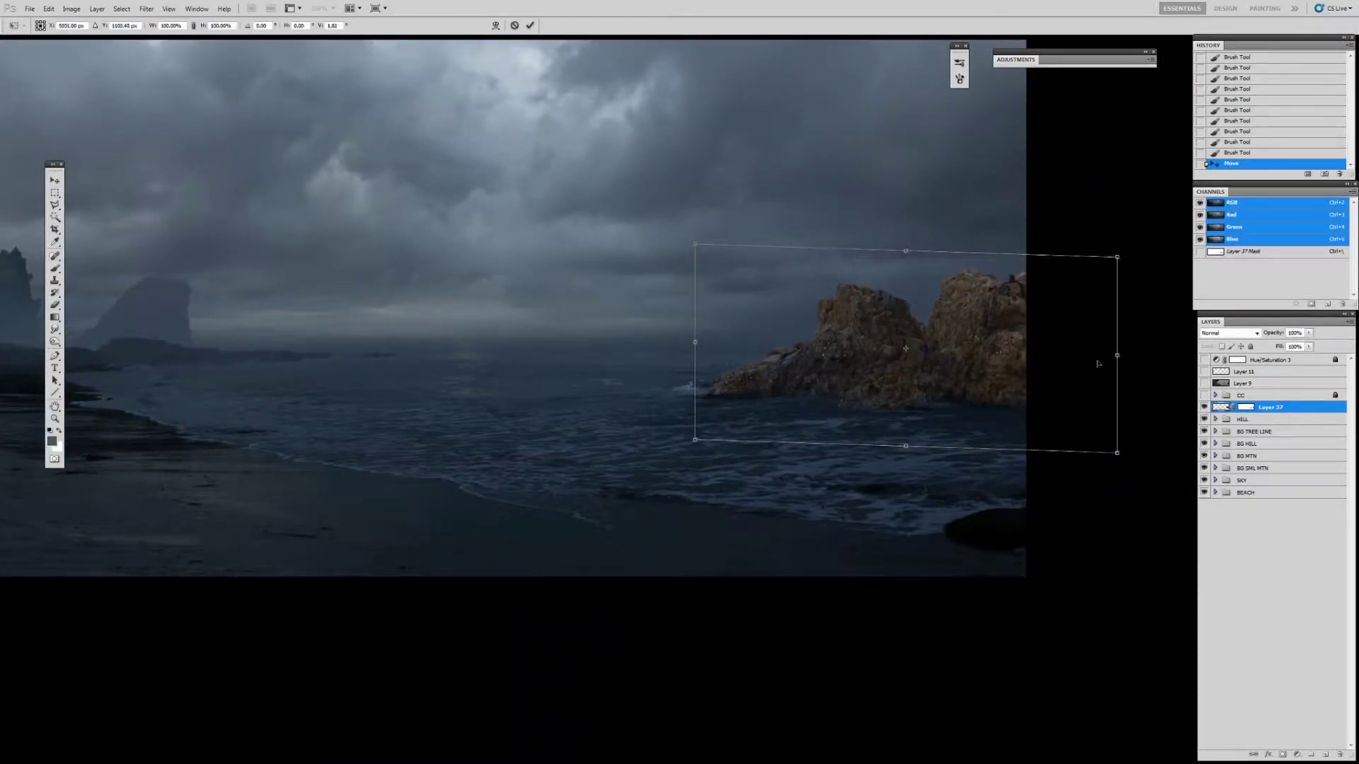
{"action": "key", "text": "Return"}
{"action": "key", "text": "z"}
{"action": "left_click", "coordinate": [1245, 408], "text": "shift"}
{"action": "key", "text": "v"}
{"action": "left_click_drag", "start_coordinate": [893, 389], "coordinate": [881, 378]}
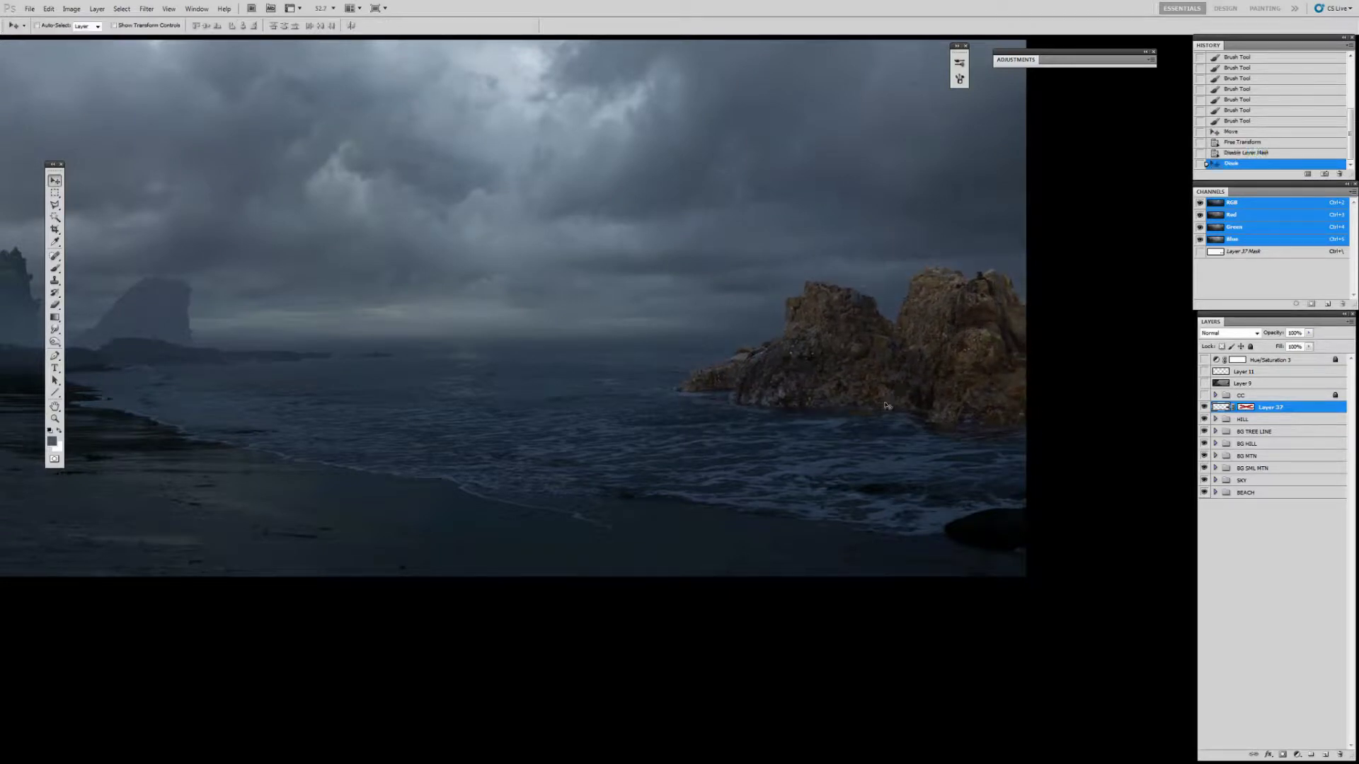
Scale the rocks down to about 93%
{"action": "key", "text": "ctrl+t"}
{"action": "left_click_drag", "start_coordinate": [661, 446], "coordinate": [696, 444]}
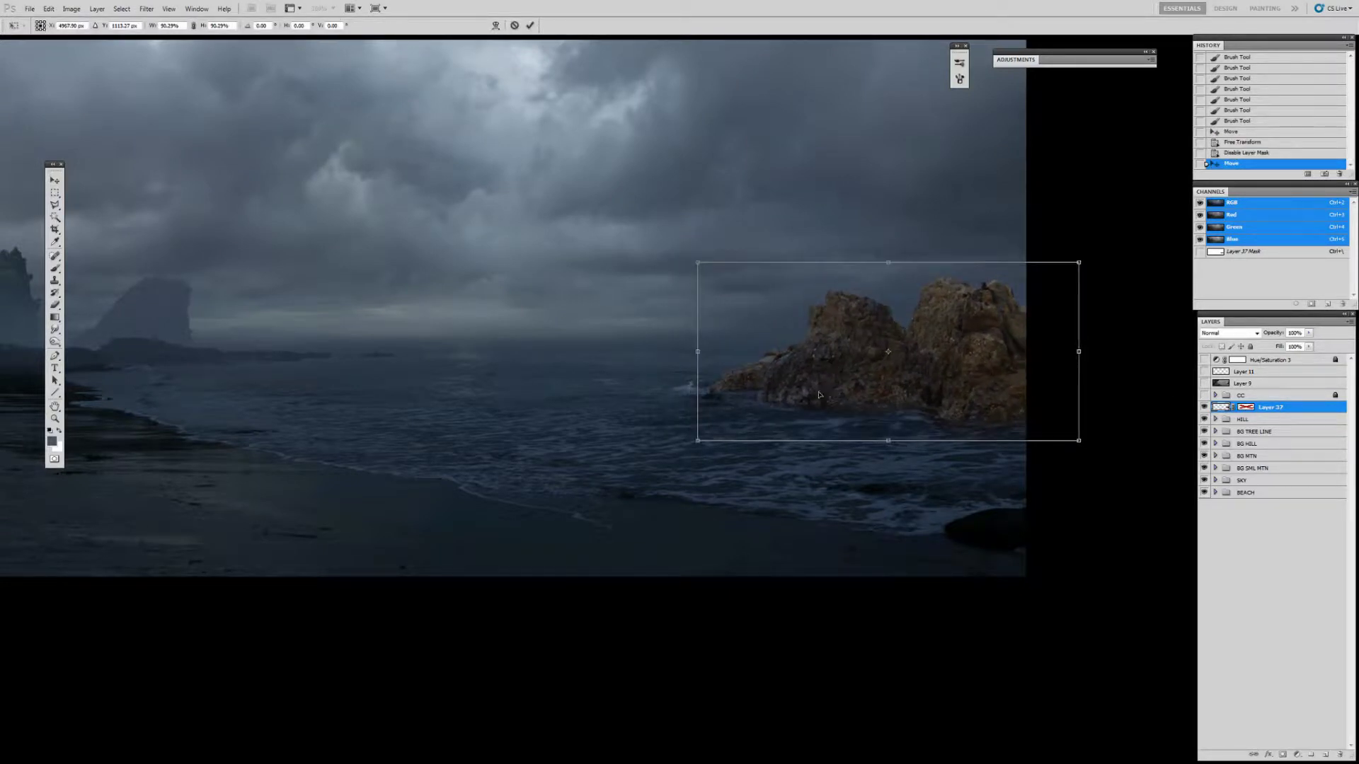
{"action": "key", "text": "Return"}
{"action": "key", "text": "b"}
{"action": "left_click", "coordinate": [1246, 407], "text": "shift"}
Mask the rocks' left edge into the water and skew their right side slightly
{"action": "left_click_drag", "start_coordinate": [1012, 403], "coordinate": [956, 391]}
{"action": "left_click_drag", "start_coordinate": [765, 387], "coordinate": [722, 390]}
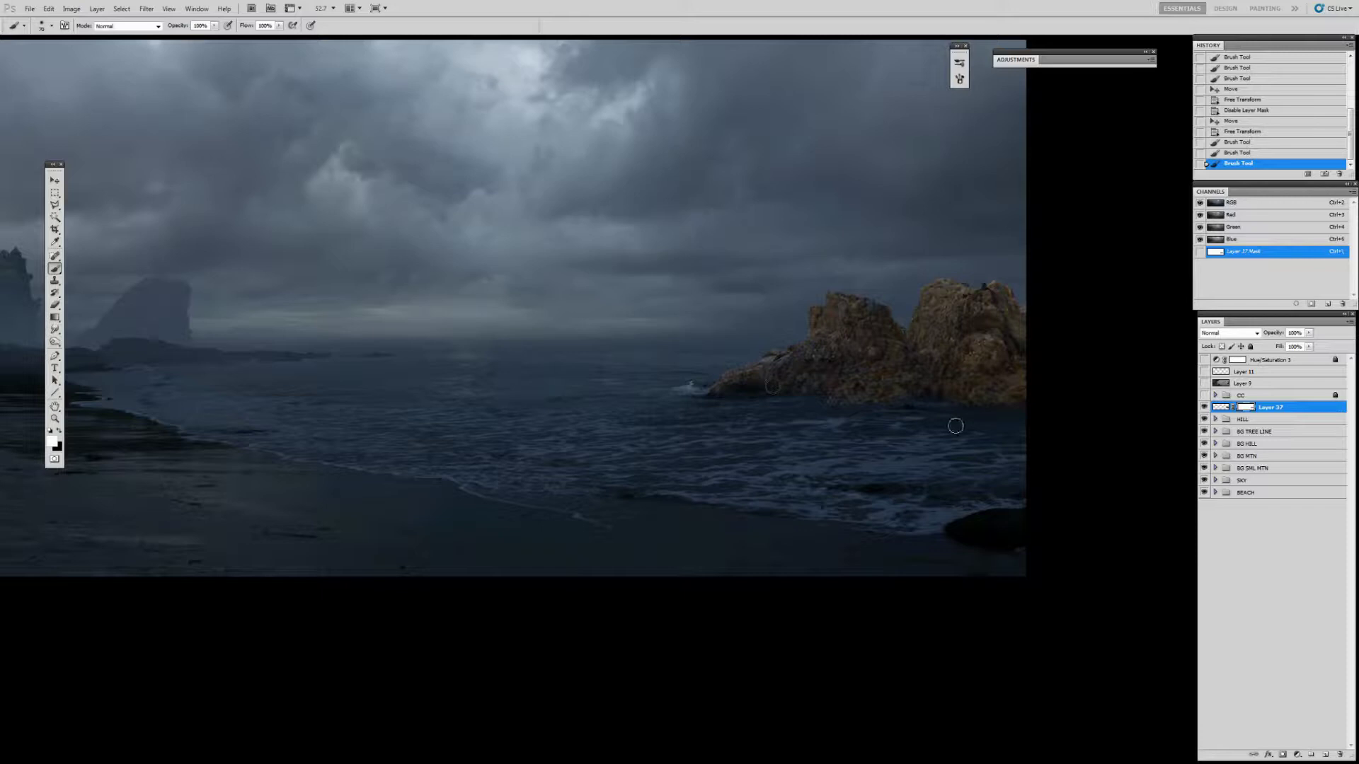
{"action": "key", "text": "ctrl+z"}
{"action": "key", "text": "ctrl+2"}
{"action": "key", "text": "ctrl+t"}
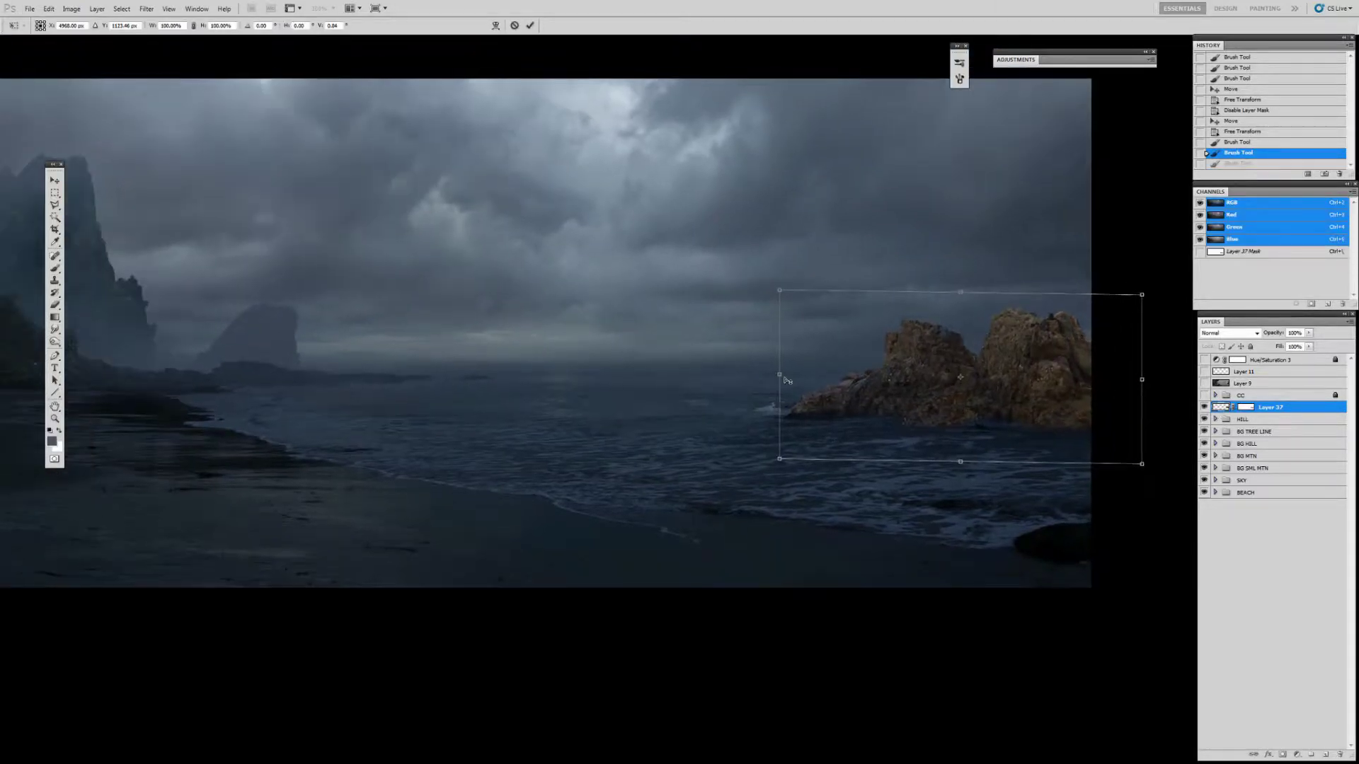
{"action": "left_click_drag", "start_coordinate": [1138, 372], "coordinate": [1138, 385]}
Add a clipped Curves 19 adjustment that lowers the RGB curve to darken the rocks
{"action": "key", "text": "Return"}
{"action": "left_click", "coordinate": [1298, 754]}
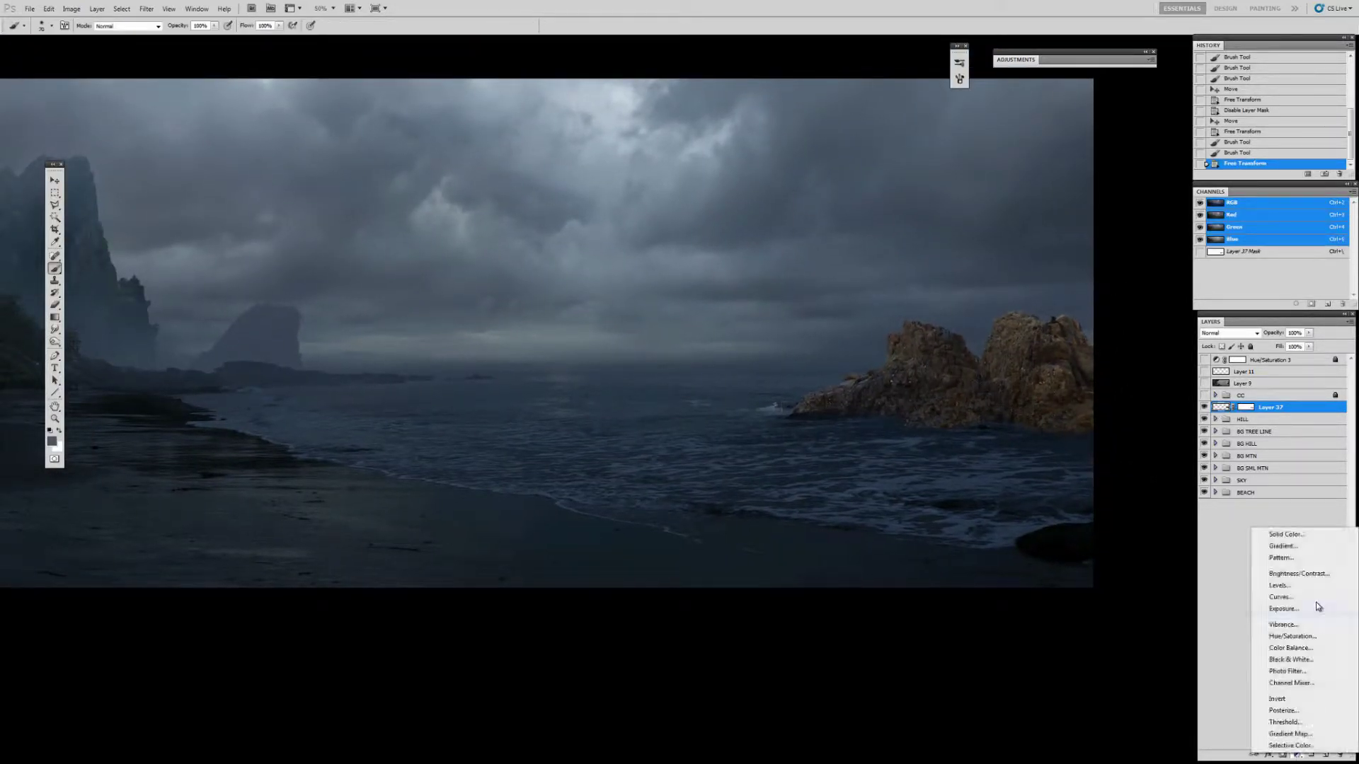
{"action": "left_click", "coordinate": [1315, 602]}
{"action": "key", "text": "ctrl+alt+g"}
{"action": "left_click", "coordinate": [1204, 360]}
{"action": "left_click", "coordinate": [1274, 360]}
{"action": "key", "text": "v"}
{"action": "left_click", "coordinate": [1245, 407]}
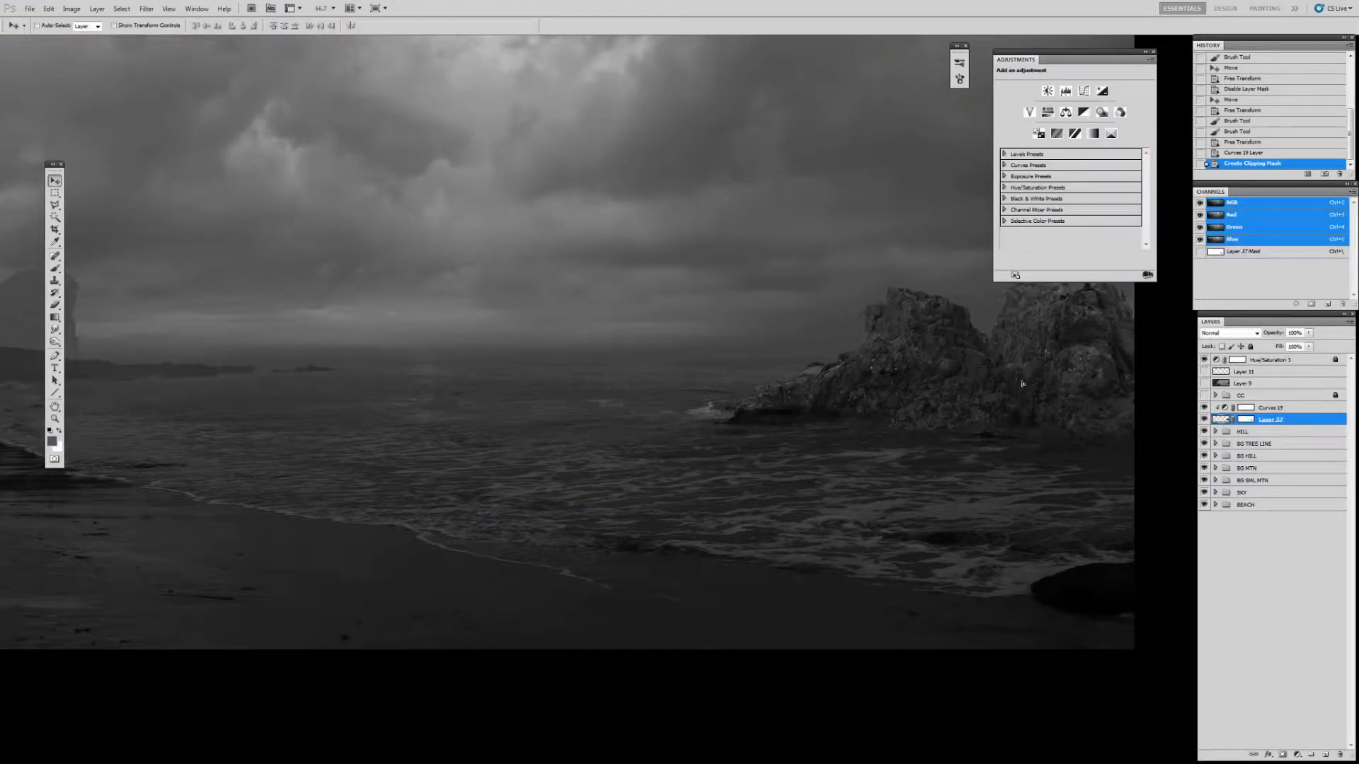
{"action": "left_click_drag", "start_coordinate": [1149, 102], "coordinate": [1150, 170]}
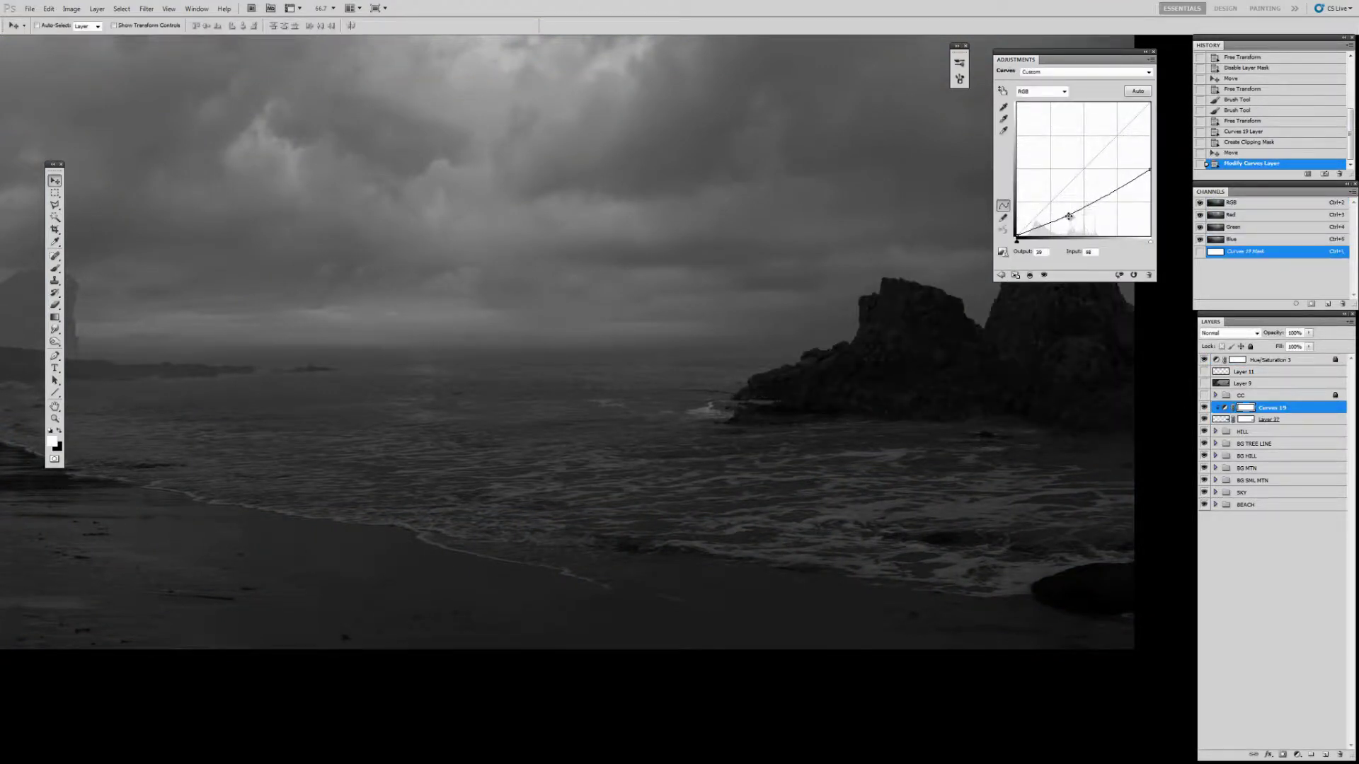
{"action": "key", "text": "ctrl+0"}
Add a clipped Curves 20 above Curves 19 and adjust its Blue channel curve
{"action": "left_click", "coordinate": [880, 394]}
{"action": "left_click", "coordinate": [1298, 755]}
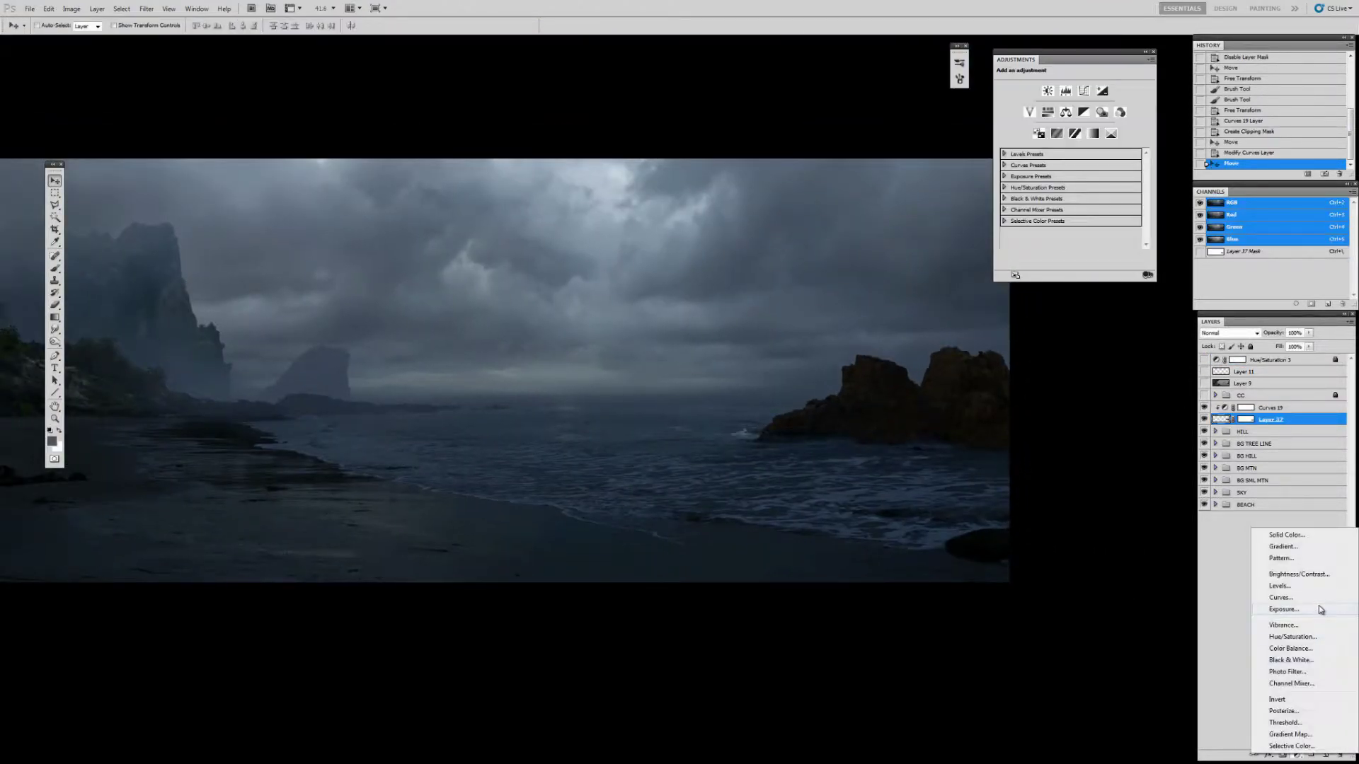
{"action": "left_click", "coordinate": [1315, 601]}
{"action": "key", "text": "ctrl+bracketleft"}
{"action": "key", "text": "ctrl+bracketright"}
{"action": "key", "text": "alt+5"}
{"action": "left_click", "coordinate": [1078, 166]}
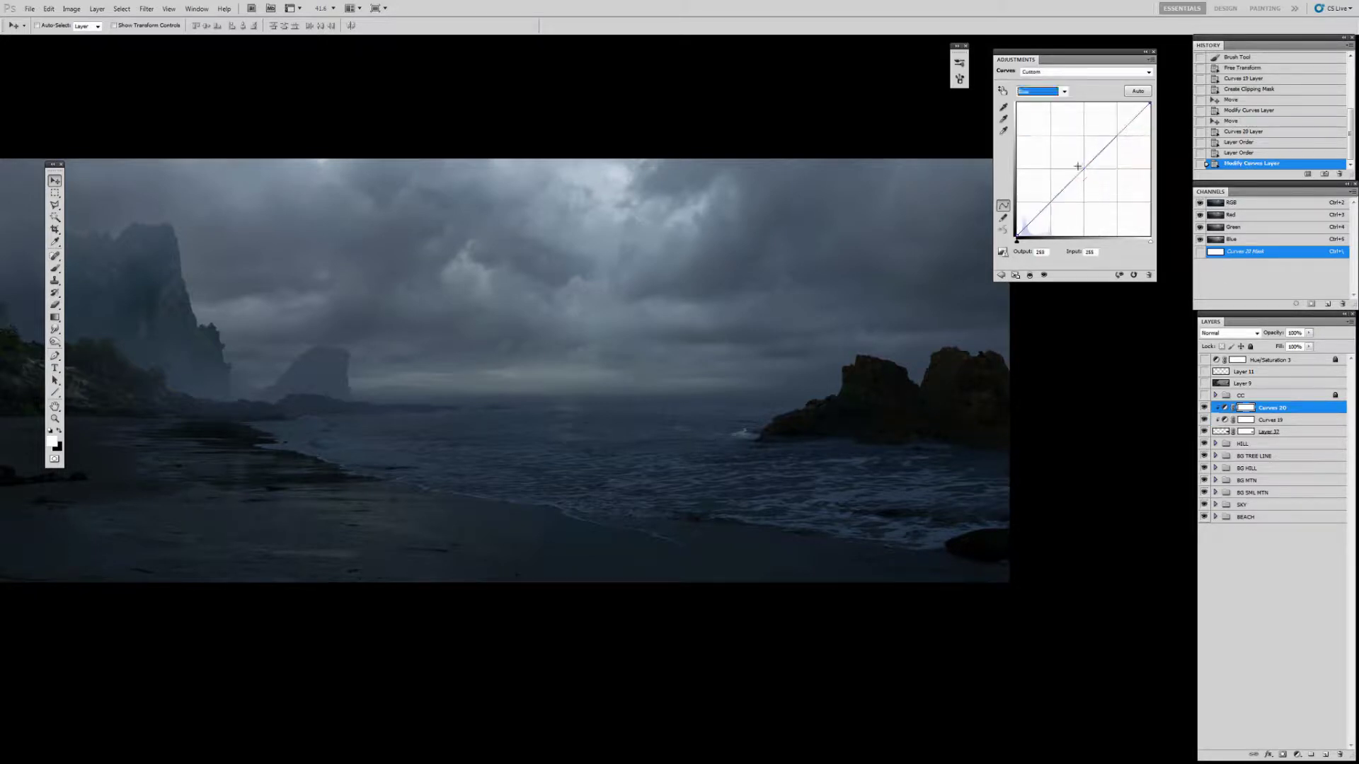
{"action": "left_click_drag", "start_coordinate": [946, 453], "coordinate": [1046, 495]}
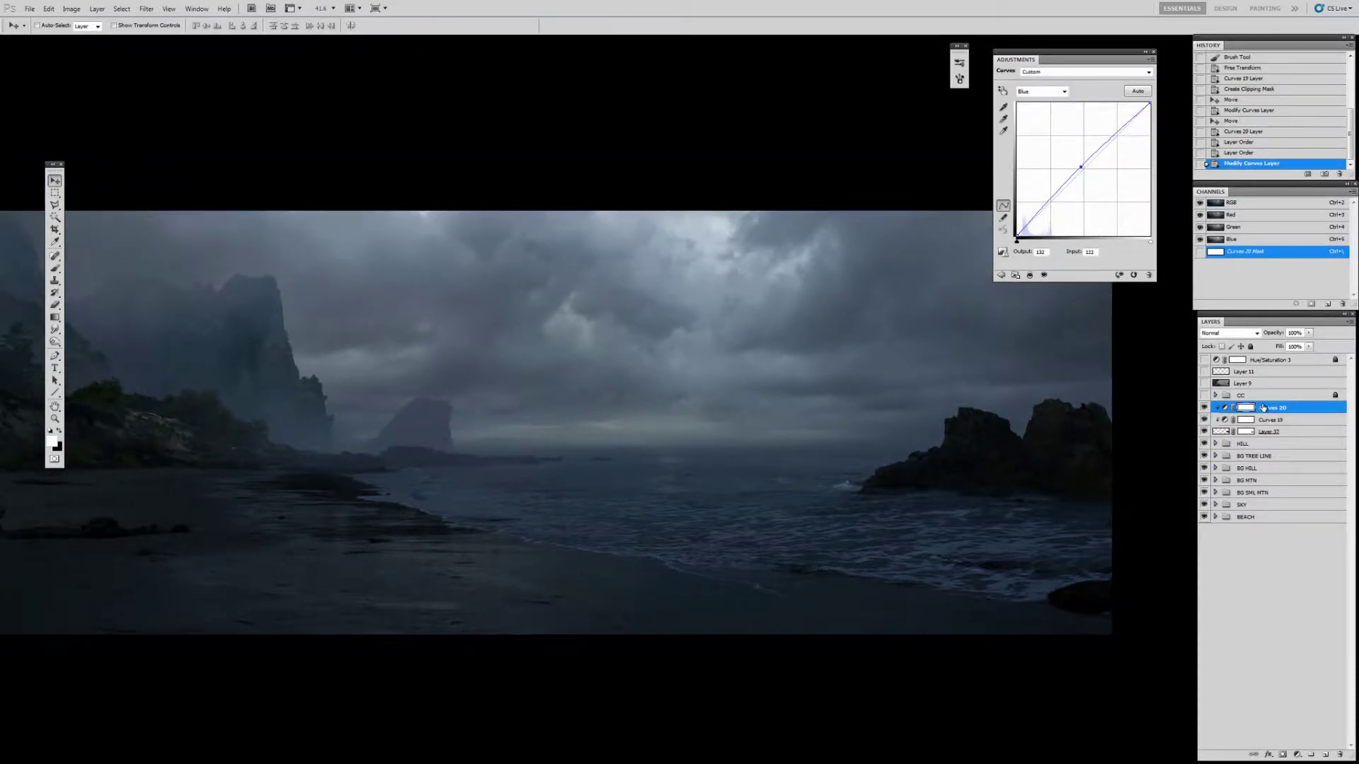
{"action": "key", "text": "z"}
{"action": "left_click", "coordinate": [1047, 461]}
Pull the Curves 19 point down further and fine-tune it to darken the rocks more
{"action": "key", "text": "alt+bracketleft"}
{"action": "left_click_drag", "start_coordinate": [1073, 191], "coordinate": [1082, 207]}
{"action": "left_click", "coordinate": [1204, 421]}
{"action": "left_click", "coordinate": [1204, 421]}
{"action": "key", "text": "ctrl+minus"}
{"action": "key", "text": "ctrl+minus"}
{"action": "left_click", "coordinate": [979, 417]}
{"action": "left_click_drag", "start_coordinate": [1004, 456], "coordinate": [953, 448]}
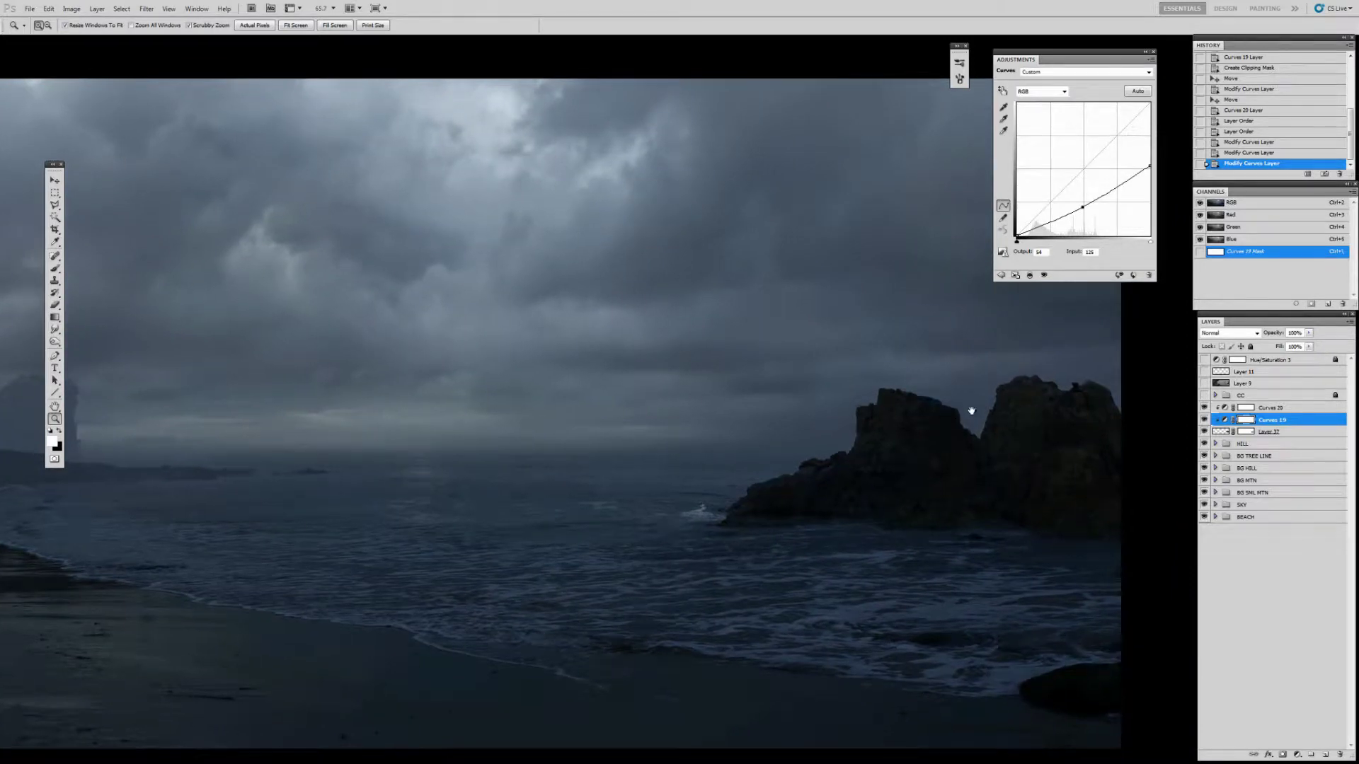
Mask the rock layer along the waterline with the brush
{"action": "left_click", "coordinate": [860, 499]}
{"action": "left_click", "coordinate": [860, 499]}
{"action": "key", "text": "alt+bracketleft"}
{"action": "key", "text": "b"}
{"action": "mouse_move", "coordinate": [666, 520]}
{"action": "left_mouse_down"}
{"action": "mouse_move", "coordinate": [702, 538]}
{"action": "mouse_move", "coordinate": [813, 458]}
{"action": "mouse_move", "coordinate": [752, 449]}
{"action": "mouse_move", "coordinate": [633, 464]}
{"action": "left_mouse_up"}
Paint Layer 17's mask along the shoreline to soften the rock base
{"action": "key", "text": "ctrl+2"}
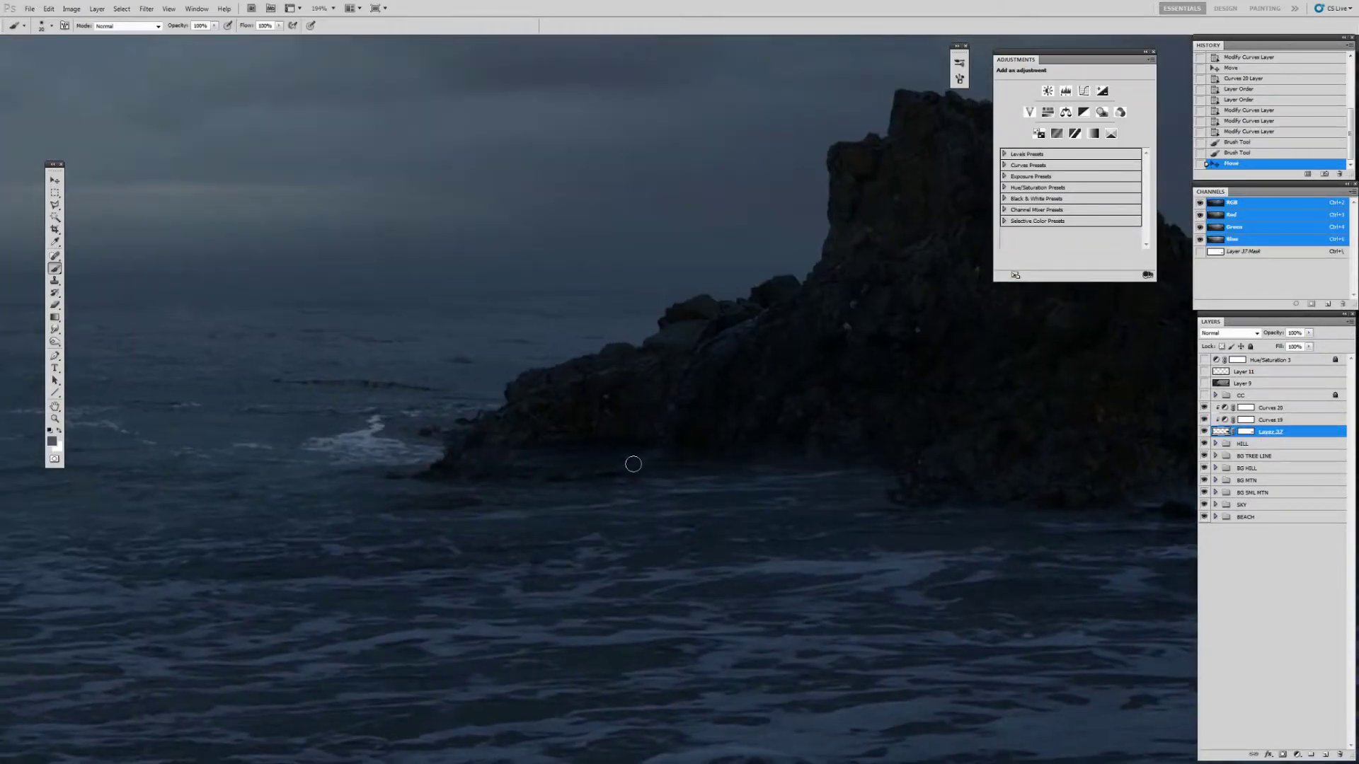
{"action": "key", "text": "ctrl+backslash"}
{"action": "left_click_drag", "start_coordinate": [446, 460], "coordinate": [442, 455]}
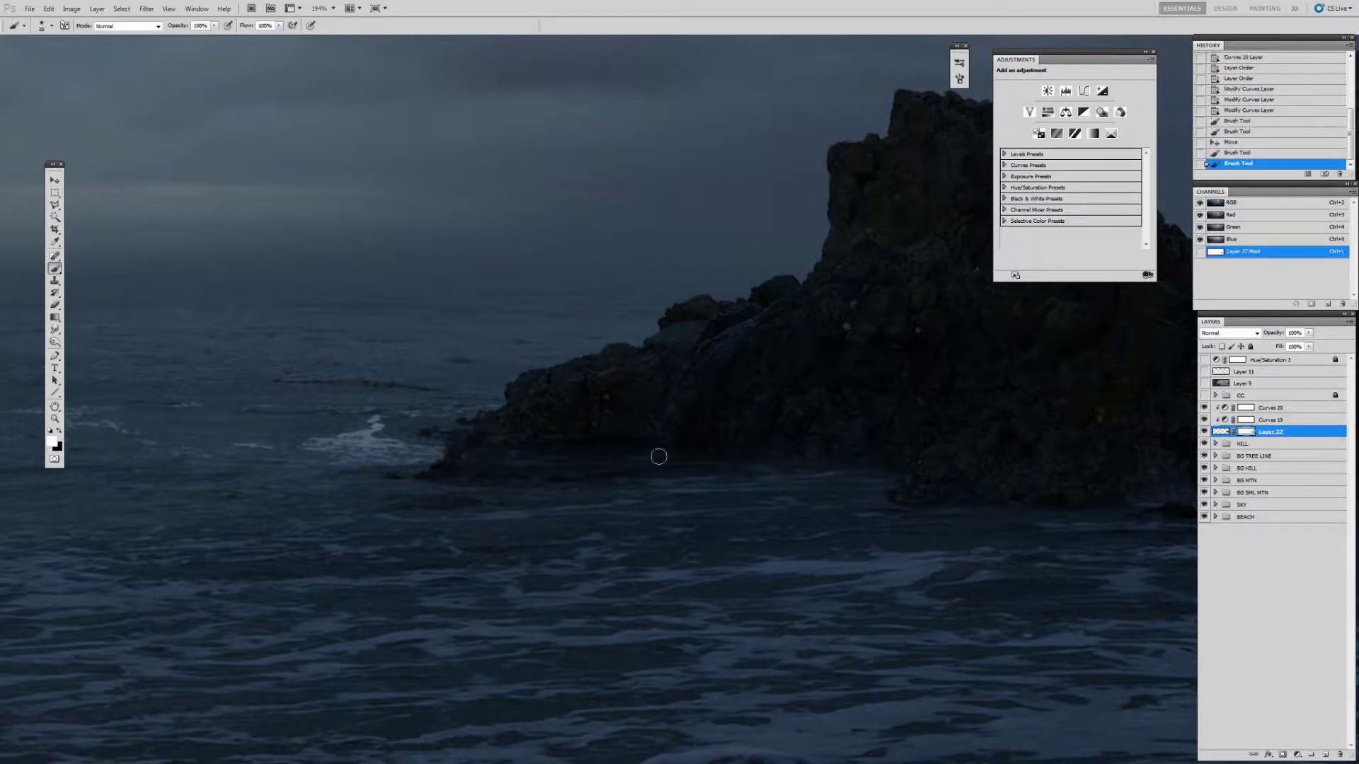
{"action": "key", "text": "x"}
{"action": "left_click_drag", "start_coordinate": [885, 486], "coordinate": [896, 479]}
{"action": "left_click_drag", "start_coordinate": [792, 492], "coordinate": [744, 451]}
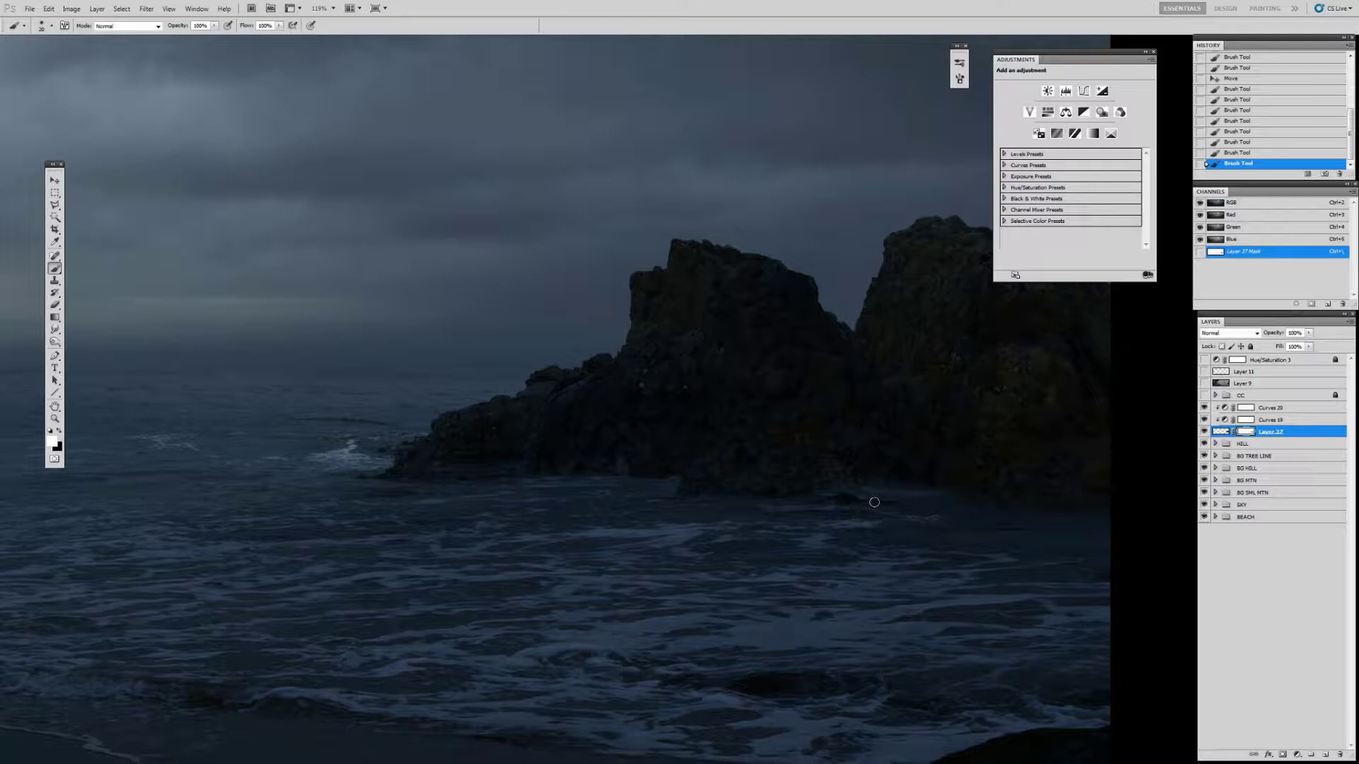
{"action": "left_click_drag", "start_coordinate": [908, 500], "coordinate": [661, 496]}
{"action": "key", "text": "bracketright"}
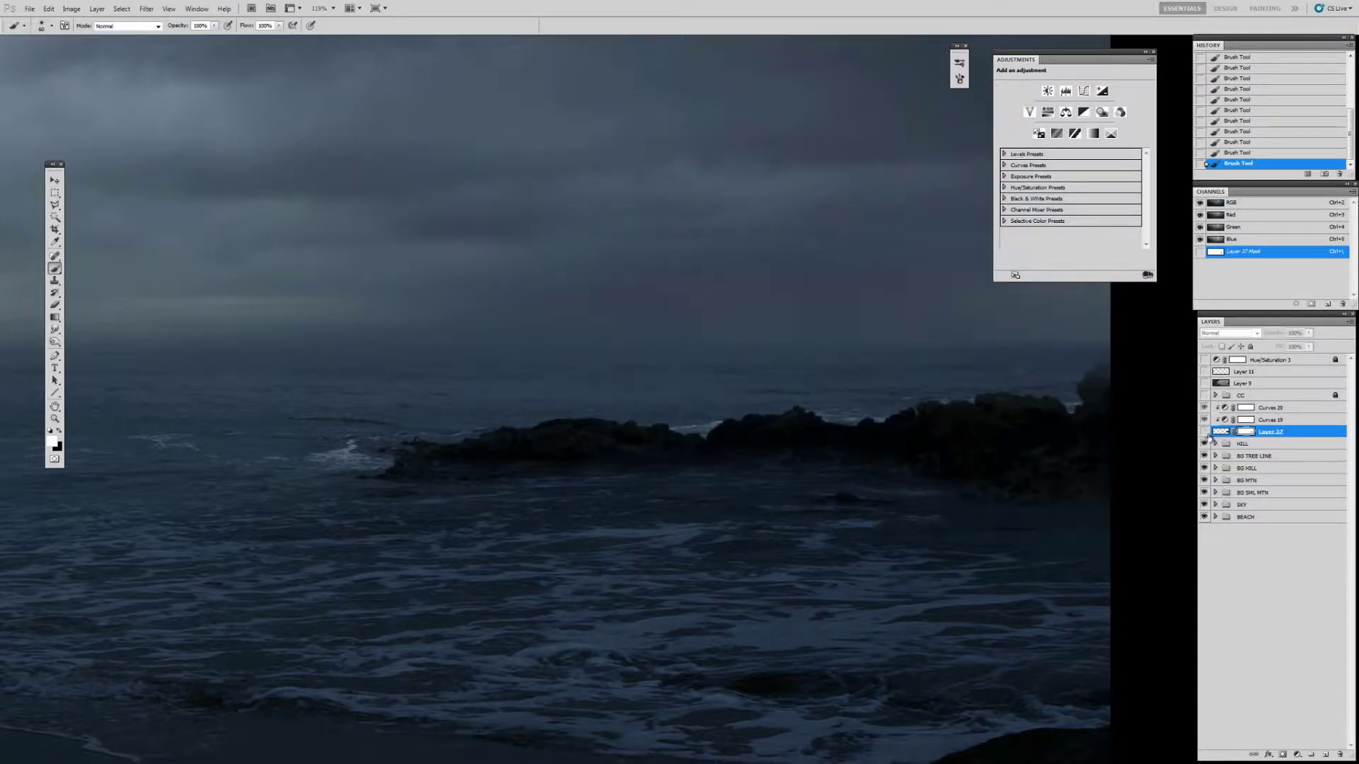
Hide the tall rock layer and select Layer 10's mask inside the BEACH group
{"action": "left_click_drag", "start_coordinate": [968, 480], "coordinate": [941, 480]}
{"action": "key", "text": "v"}
{"action": "key", "text": "ctrl+2"}
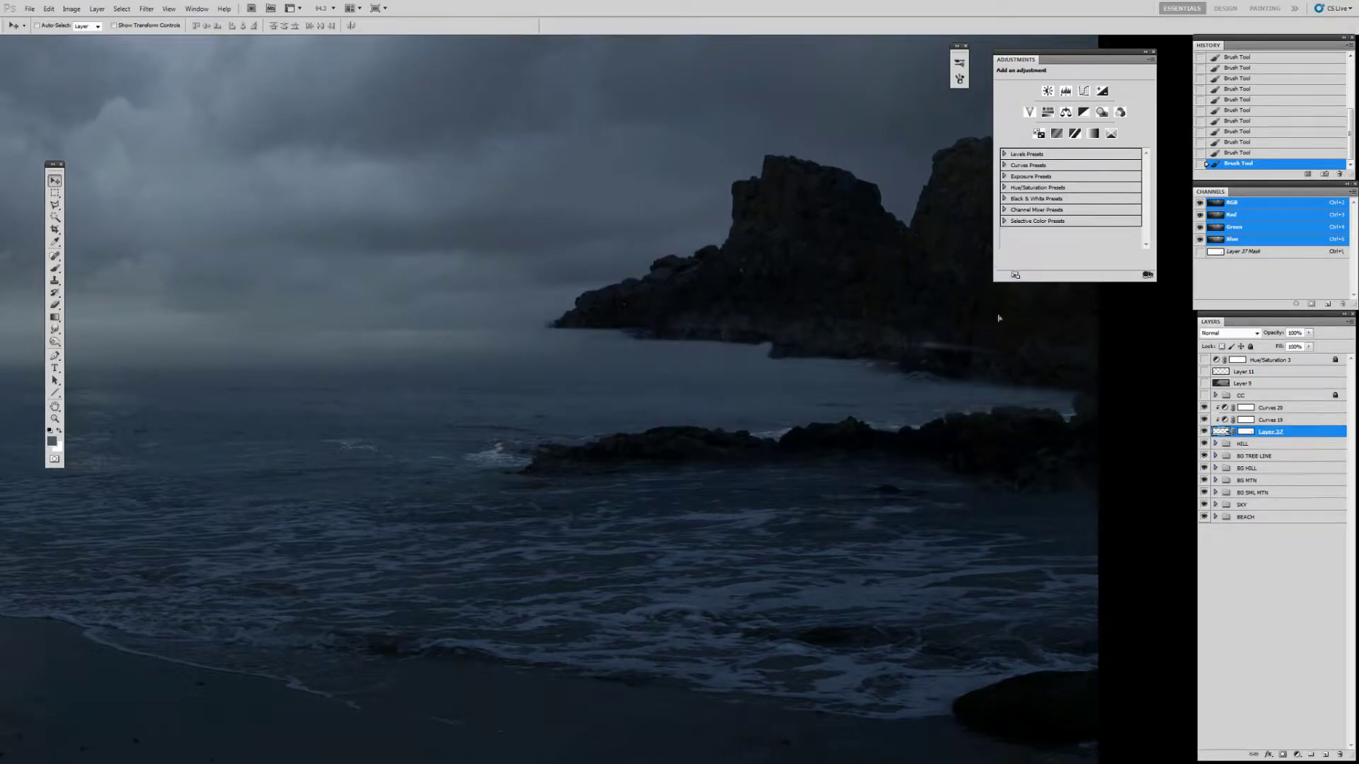
{"action": "left_click", "coordinate": [1204, 431]}
{"action": "left_click", "coordinate": [1215, 517]}
{"action": "left_click", "coordinate": [1204, 566]}
{"action": "left_click", "coordinate": [1204, 566]}
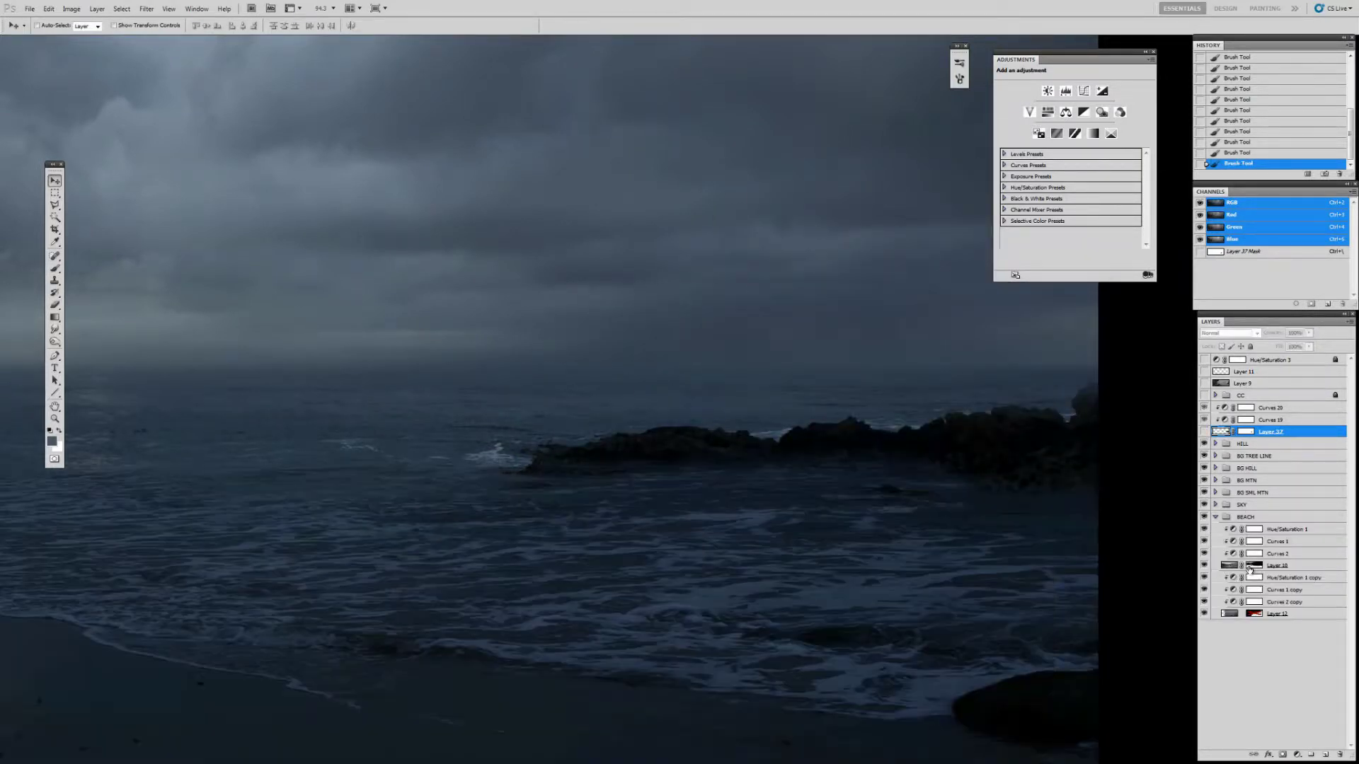
{"action": "left_click", "coordinate": [1253, 566]}
{"action": "key", "text": "b"}
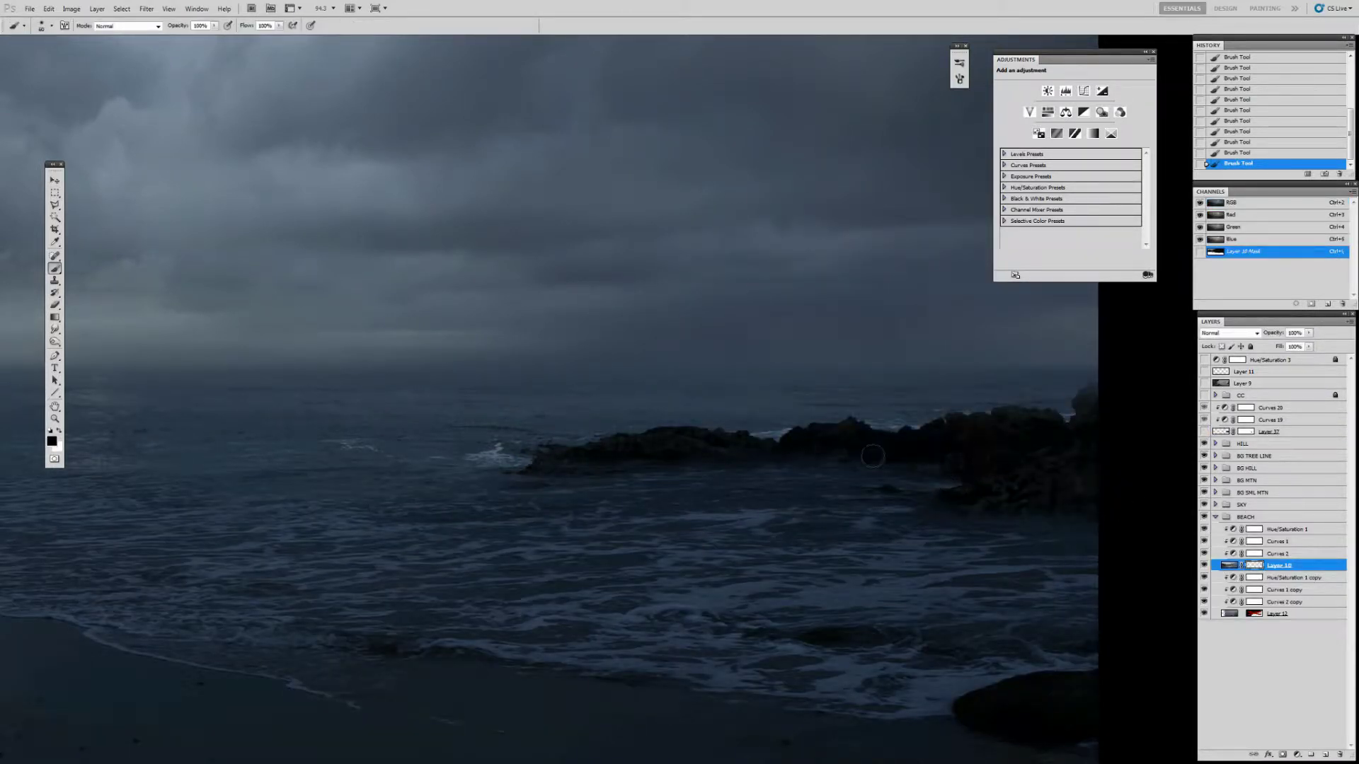
Show the tall rock layer again and paint black on its Layer 37 mask
{"action": "left_click", "coordinate": [1204, 431]}
{"action": "left_click", "coordinate": [1221, 431]}
{"action": "left_click", "coordinate": [1246, 431]}
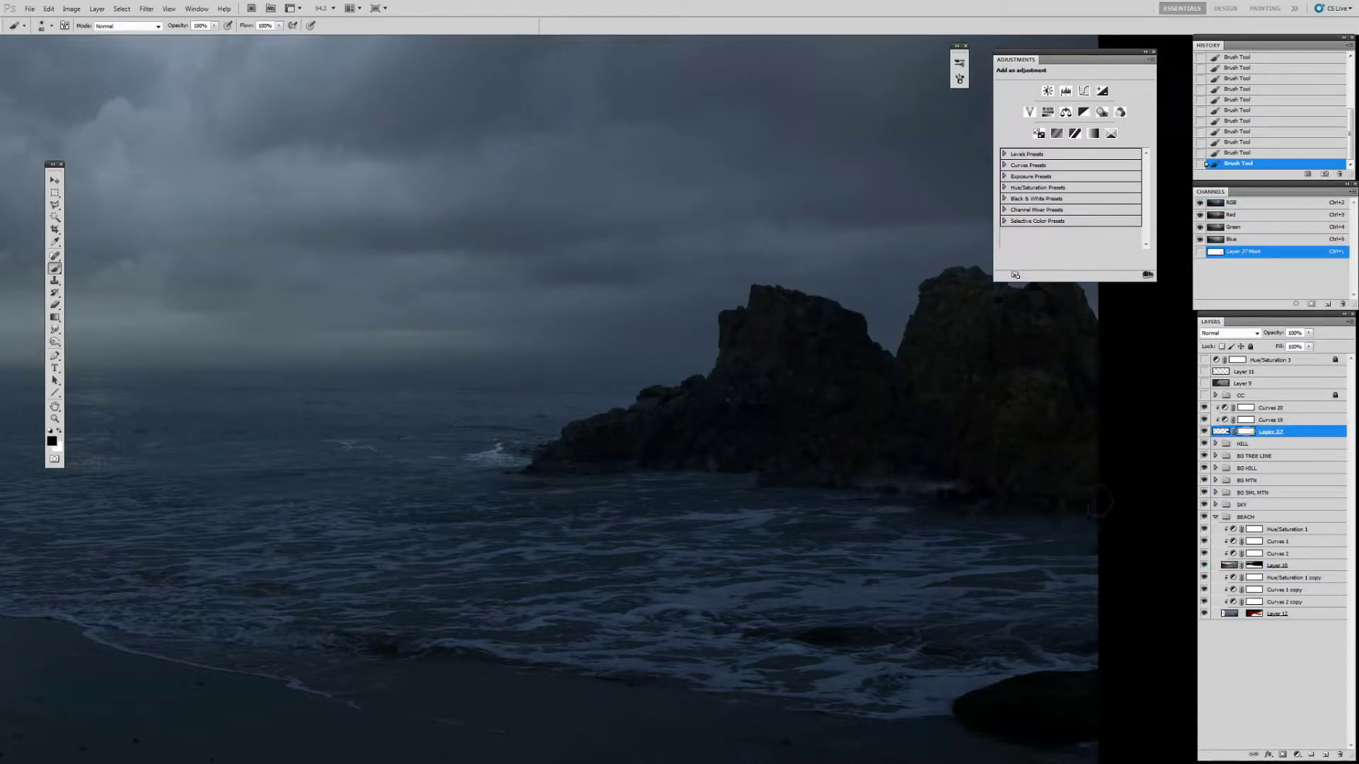
{"action": "scroll", "coordinate": [804, 464], "scroll_direction": "up", "scroll_amount": 3}
{"action": "key", "text": "x"}
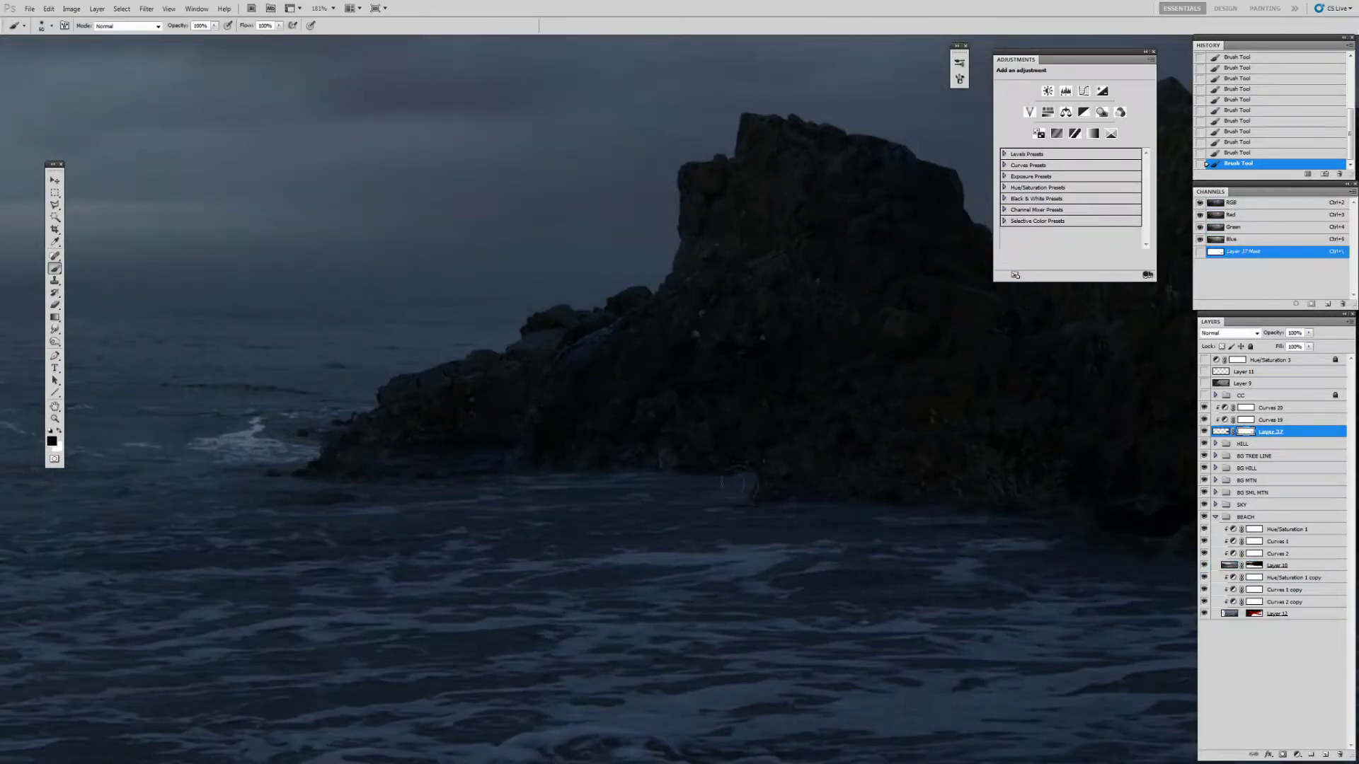
{"action": "left_click", "coordinate": [1253, 565]}
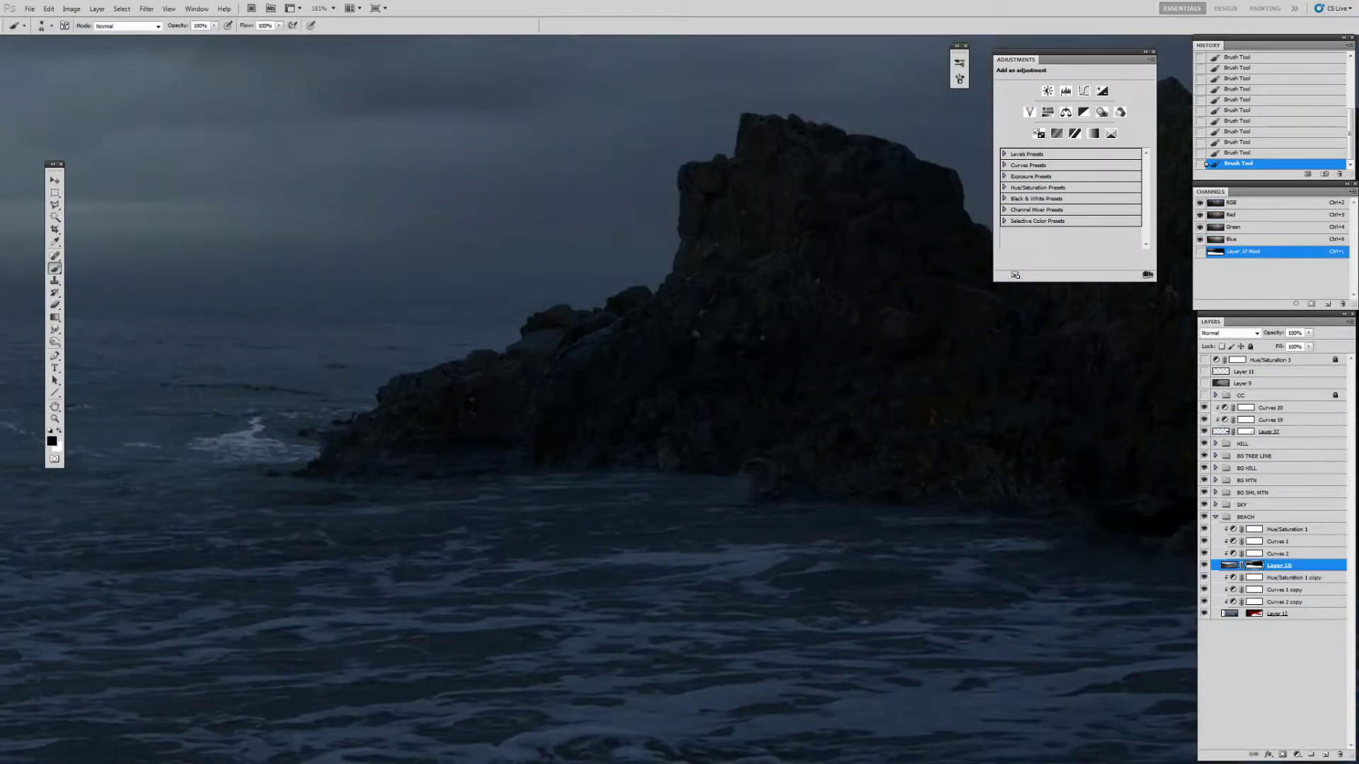
{"action": "key", "text": "ctrl+z"}
Toggle the Layer 10 and Layer 37 masks to compare, then fit the image to screen
{"action": "left_click", "coordinate": [1204, 431]}
{"action": "left_click", "coordinate": [1254, 566], "text": "shift"}
{"action": "left_click", "coordinate": [1254, 565], "text": "shift"}
{"action": "left_click", "coordinate": [1204, 566]}
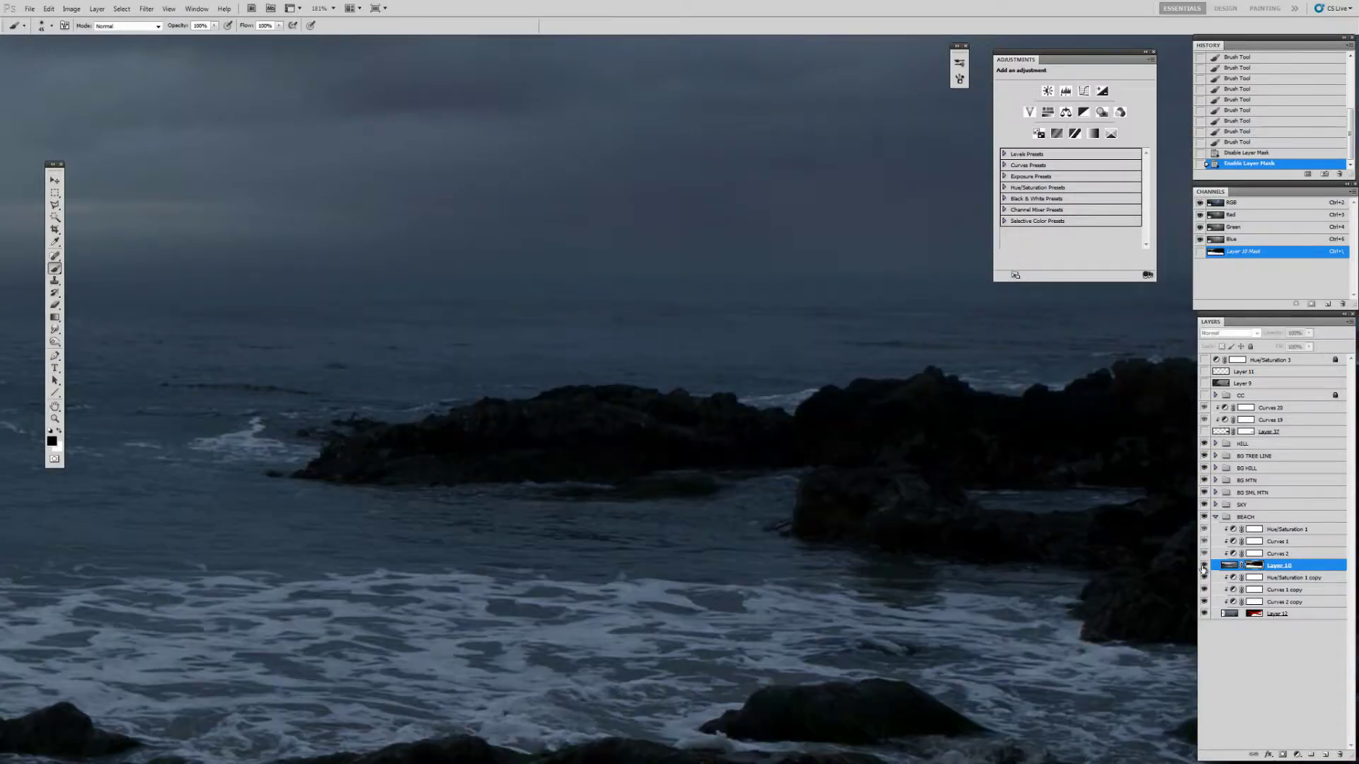
{"action": "left_click", "coordinate": [1204, 566]}
{"action": "left_click", "coordinate": [1204, 432]}
{"action": "left_click", "coordinate": [1245, 431], "text": "shift"}
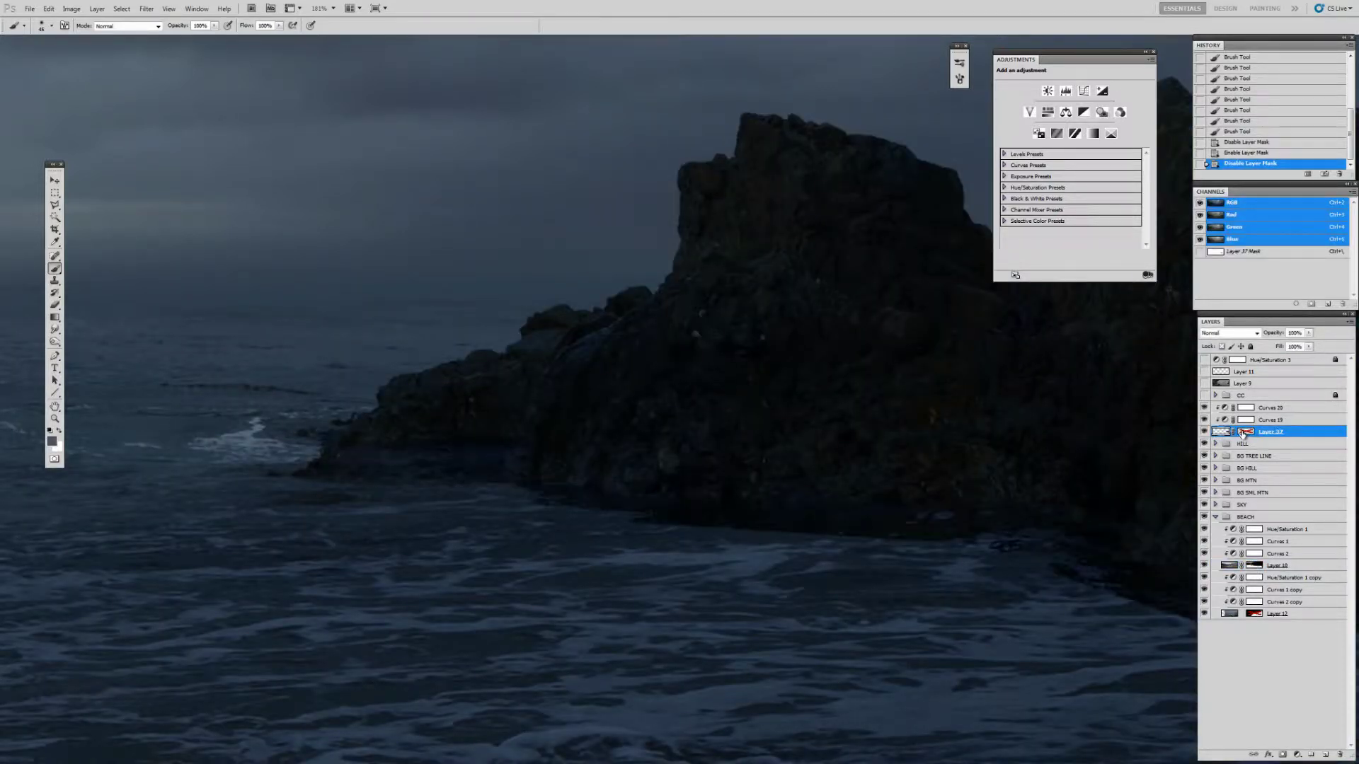
{"action": "left_click", "coordinate": [1245, 432], "text": "shift"}
{"action": "key", "text": "z"}
{"action": "key", "text": "ctrl+0"}
Paint Layer 10's mask in black where the rock base meets the water
{"action": "left_click", "coordinate": [1204, 431]}
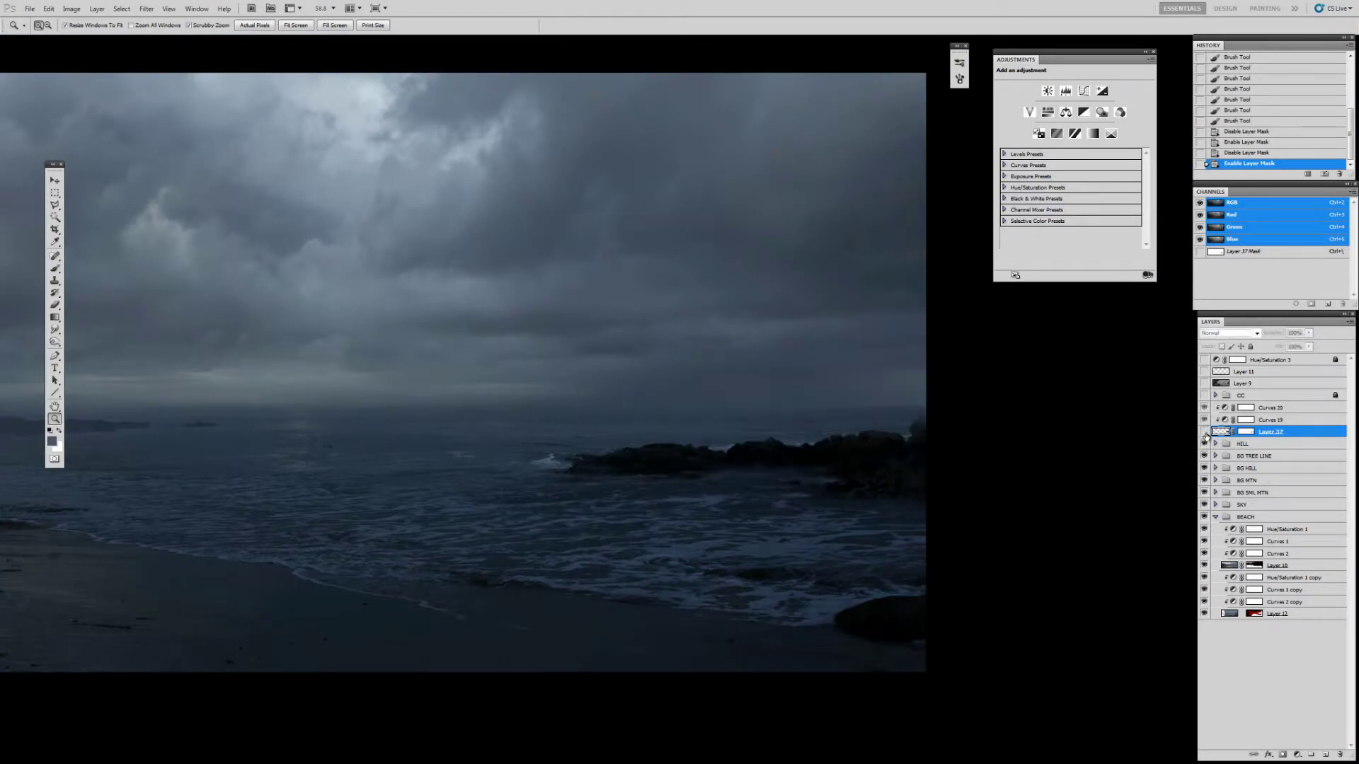
{"action": "left_click", "coordinate": [1204, 431]}
{"action": "left_click", "coordinate": [1254, 566]}
{"action": "key", "text": "b"}
{"action": "left_click_drag", "start_coordinate": [608, 475], "coordinate": [814, 484]}
{"action": "key", "text": "x"}
{"action": "left_click_drag", "start_coordinate": [524, 492], "coordinate": [433, 492]}
{"action": "mouse_move", "coordinate": [400, 493]}
{"action": "left_mouse_down"}
{"action": "mouse_move", "coordinate": [605, 498]}
{"action": "mouse_move", "coordinate": [462, 490]}
{"action": "left_mouse_up"}
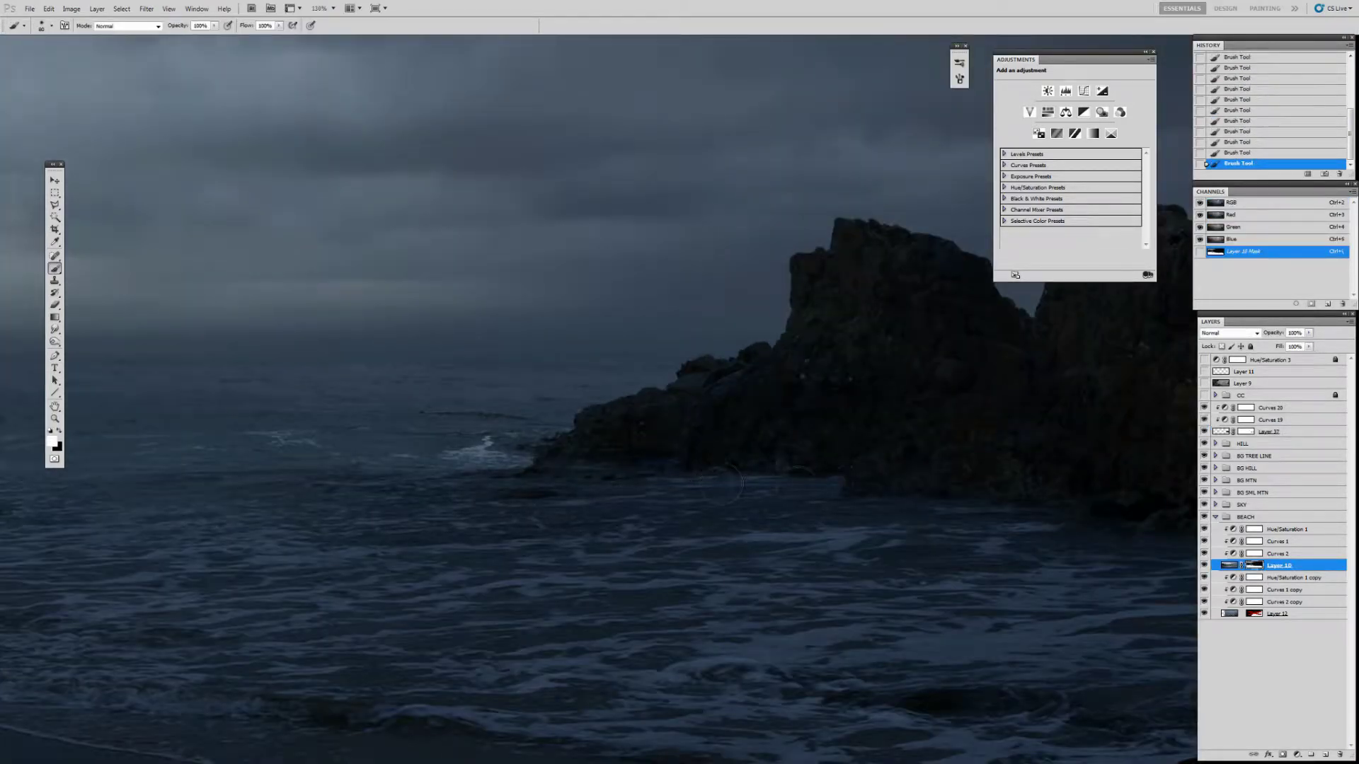
Zoom in on the rock base and adjust the brush size and presets for mask painting
{"action": "key", "text": "z"}
{"action": "left_click_drag", "start_coordinate": [826, 464], "coordinate": [711, 496]}
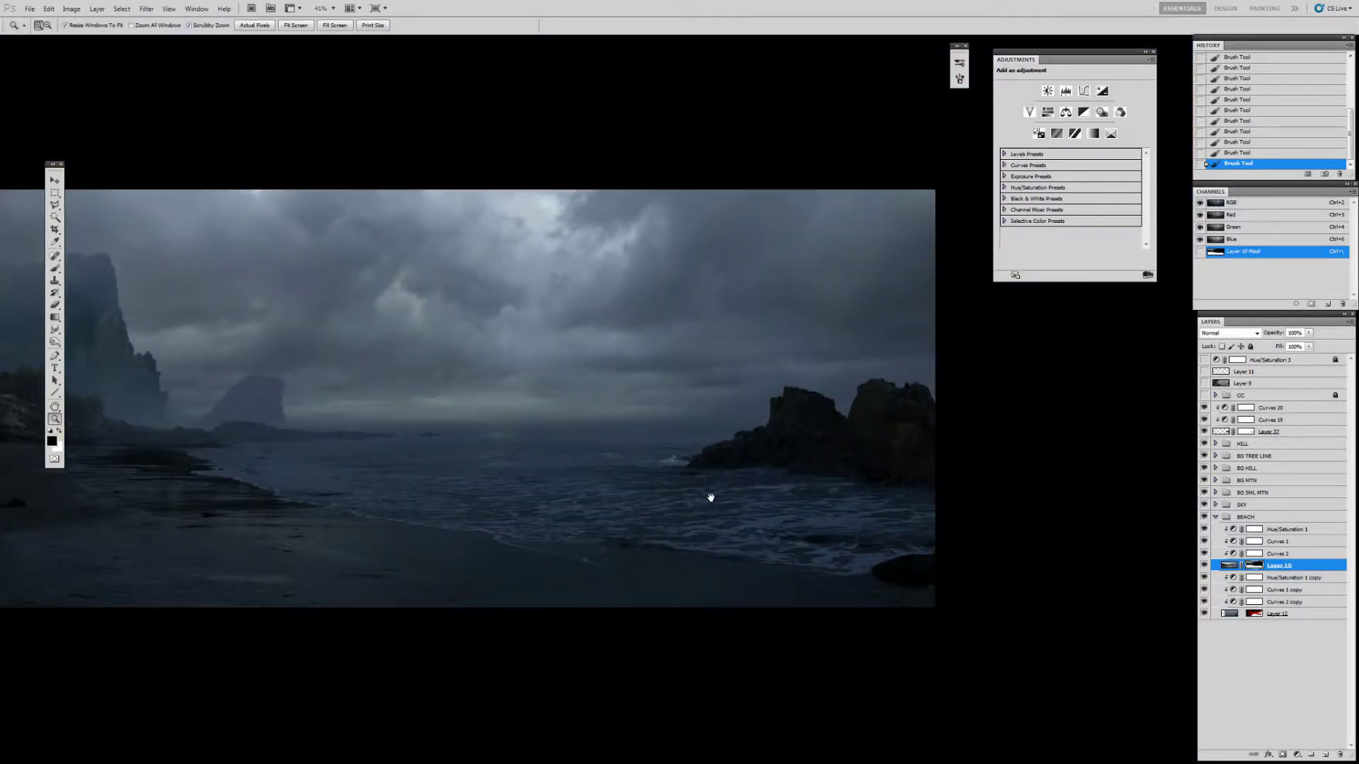
{"action": "key", "text": "ctrl+1"}
{"action": "key", "text": "b"}
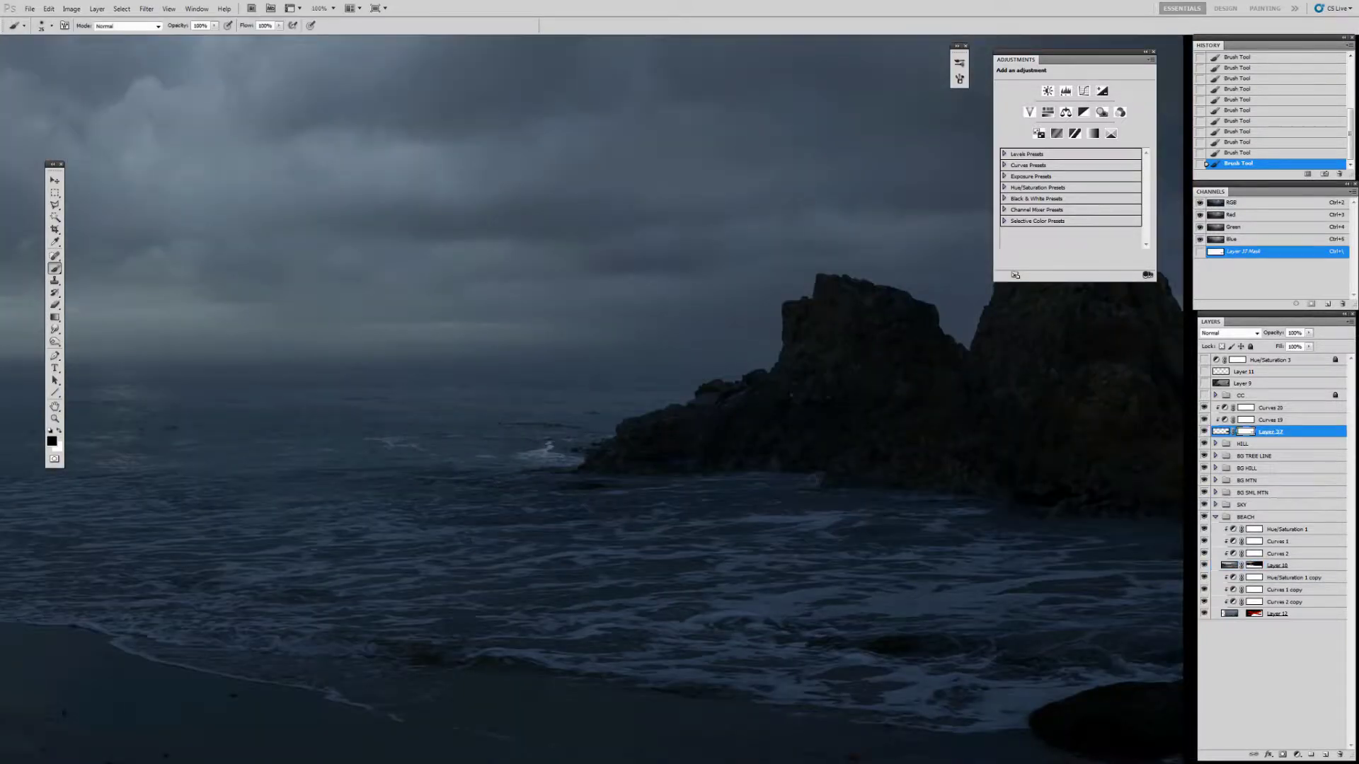
{"action": "left_click_drag", "start_coordinate": [818, 472], "coordinate": [788, 522]}
{"action": "key", "text": "x"}
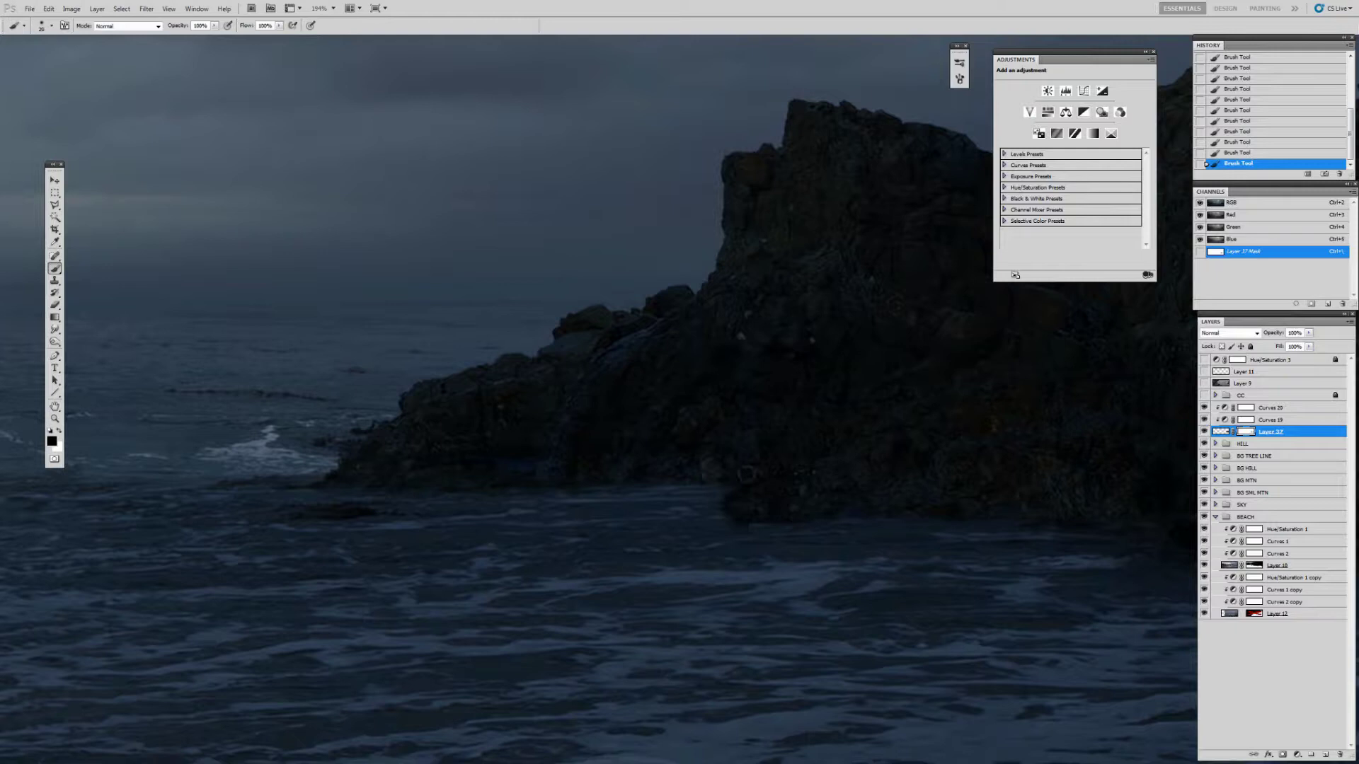
{"action": "left_click", "coordinate": [960, 67]}
{"action": "left_click", "coordinate": [751, 63]}
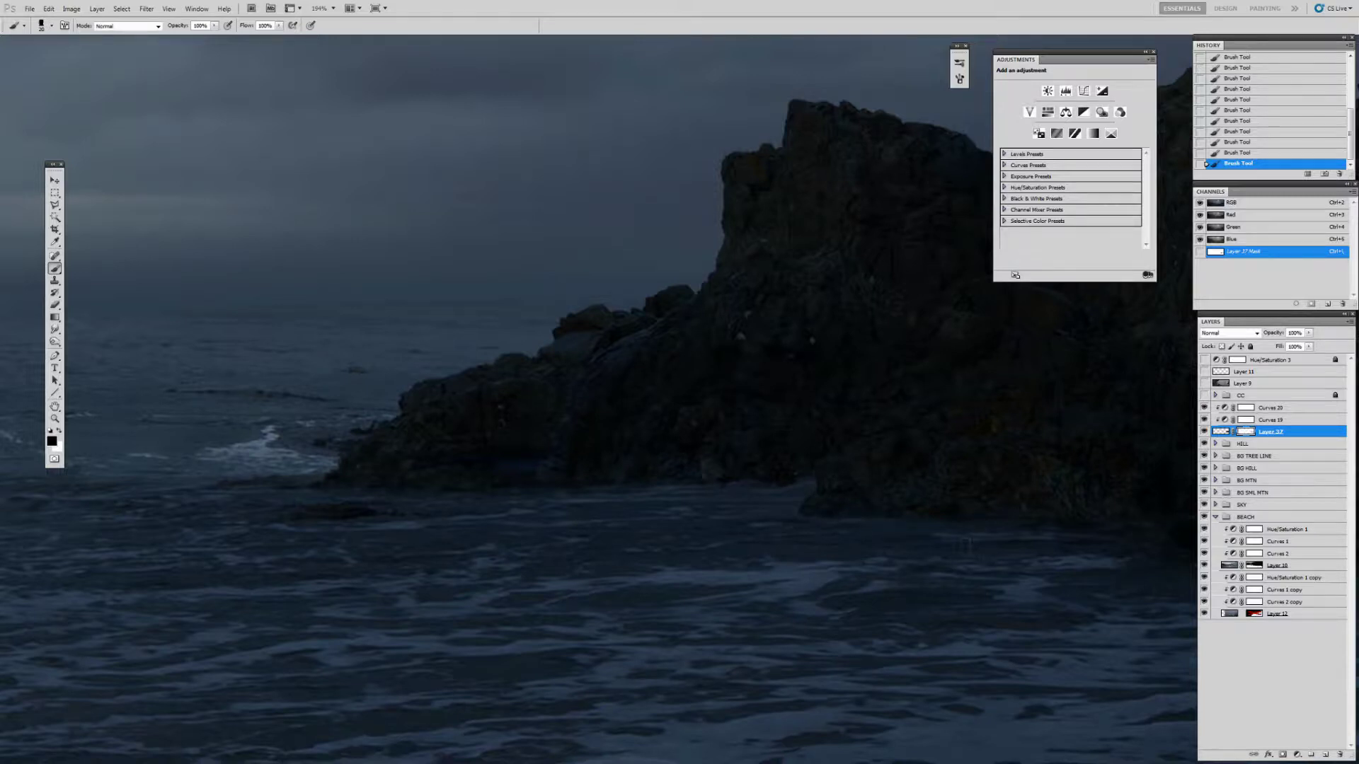
{"action": "mouse_move", "coordinate": [820, 492]}
{"action": "left_mouse_down"}
{"action": "mouse_move", "coordinate": [804, 480]}
{"action": "mouse_move", "coordinate": [819, 492]}
{"action": "left_mouse_up"}
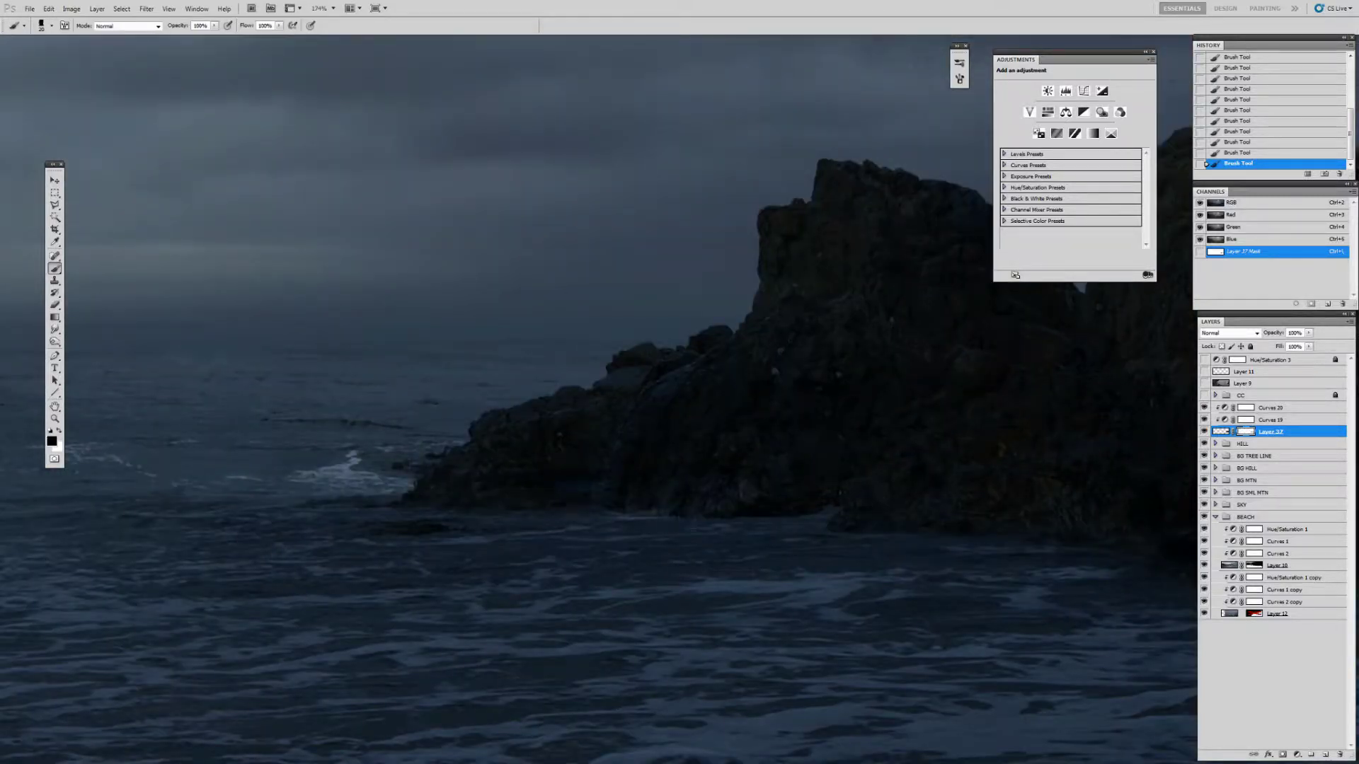
{"action": "mouse_move", "coordinate": [777, 500]}
{"action": "left_mouse_down"}
{"action": "mouse_move", "coordinate": [801, 500]}
{"action": "mouse_move", "coordinate": [750, 499]}
{"action": "mouse_move", "coordinate": [805, 498]}
{"action": "mouse_move", "coordinate": [737, 503]}
{"action": "mouse_move", "coordinate": [761, 504]}
{"action": "left_mouse_up"}
{"action": "key", "text": "bracketleft"}
{"action": "key", "text": "bracketleft"}
{"action": "key", "text": "bracketleft"}
Reselect Layer 10's mask and shrink the brush to 80 px
{"action": "key", "text": "z"}
{"action": "key", "text": "b"}
{"action": "left_click", "coordinate": [729, 500], "text": "ctrl"}
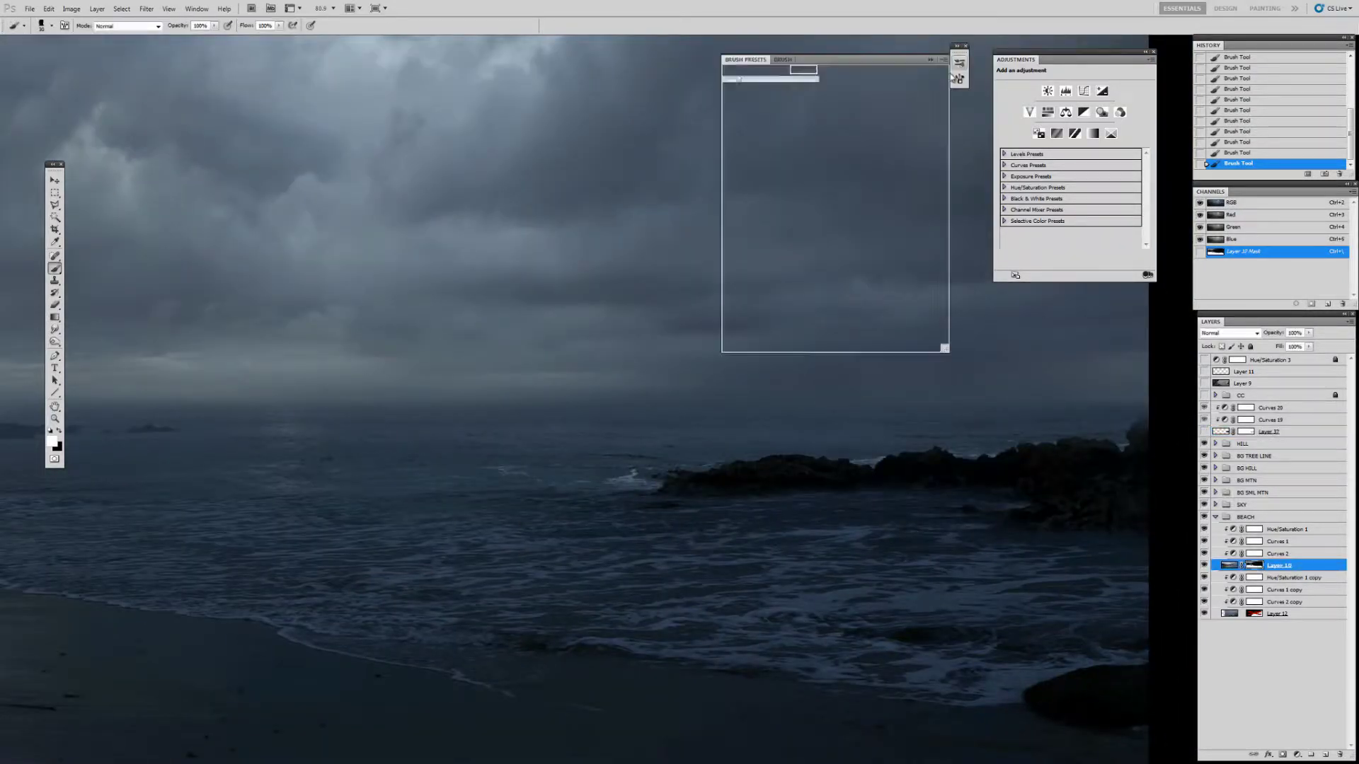
{"action": "key", "text": "F5"}
{"action": "key", "text": "x"}
{"action": "key", "text": "bracketleft"}
{"action": "key", "text": "bracketleft"}
{"action": "key", "text": "bracketleft"}
{"action": "key", "text": "bracketleft"}
{"action": "key", "text": "bracketleft"}
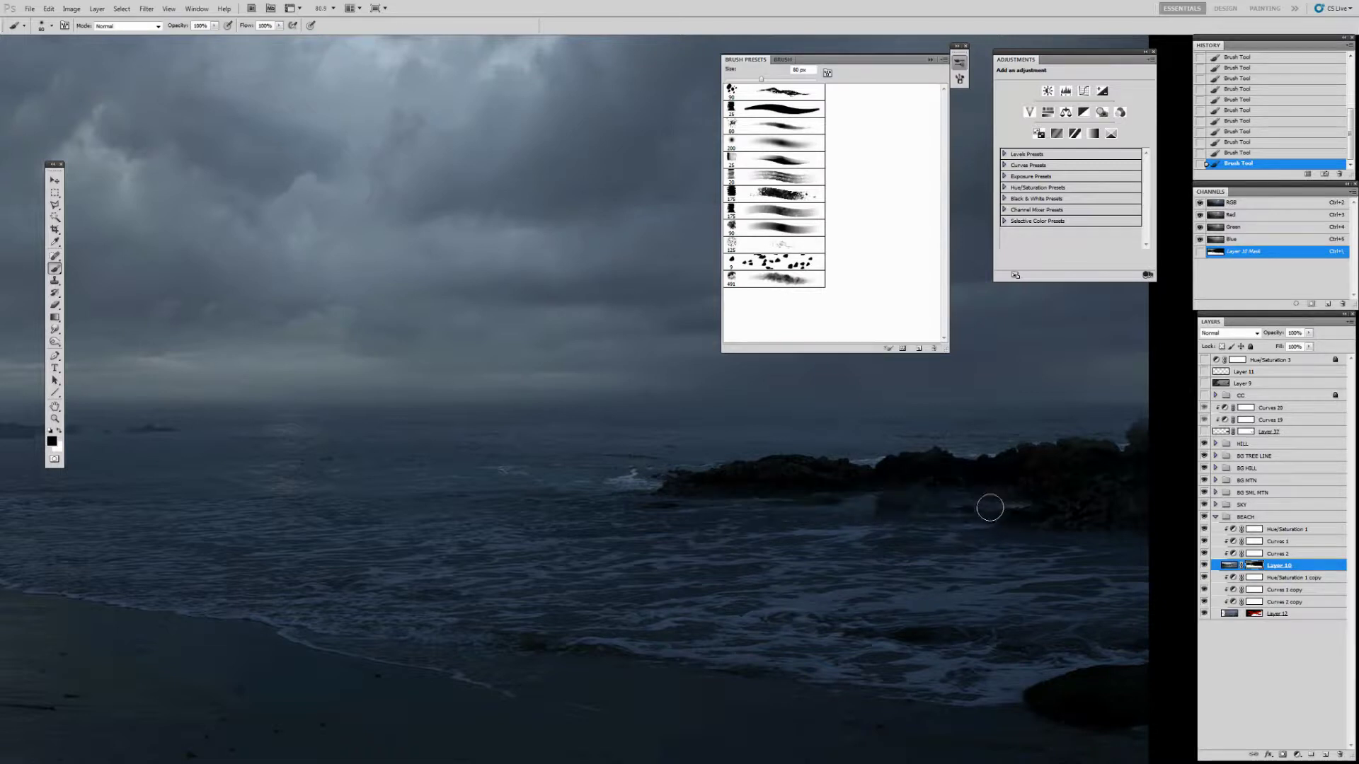
{"action": "key", "text": "x"}
{"action": "key", "text": "x"}
{"action": "key", "text": "x"}
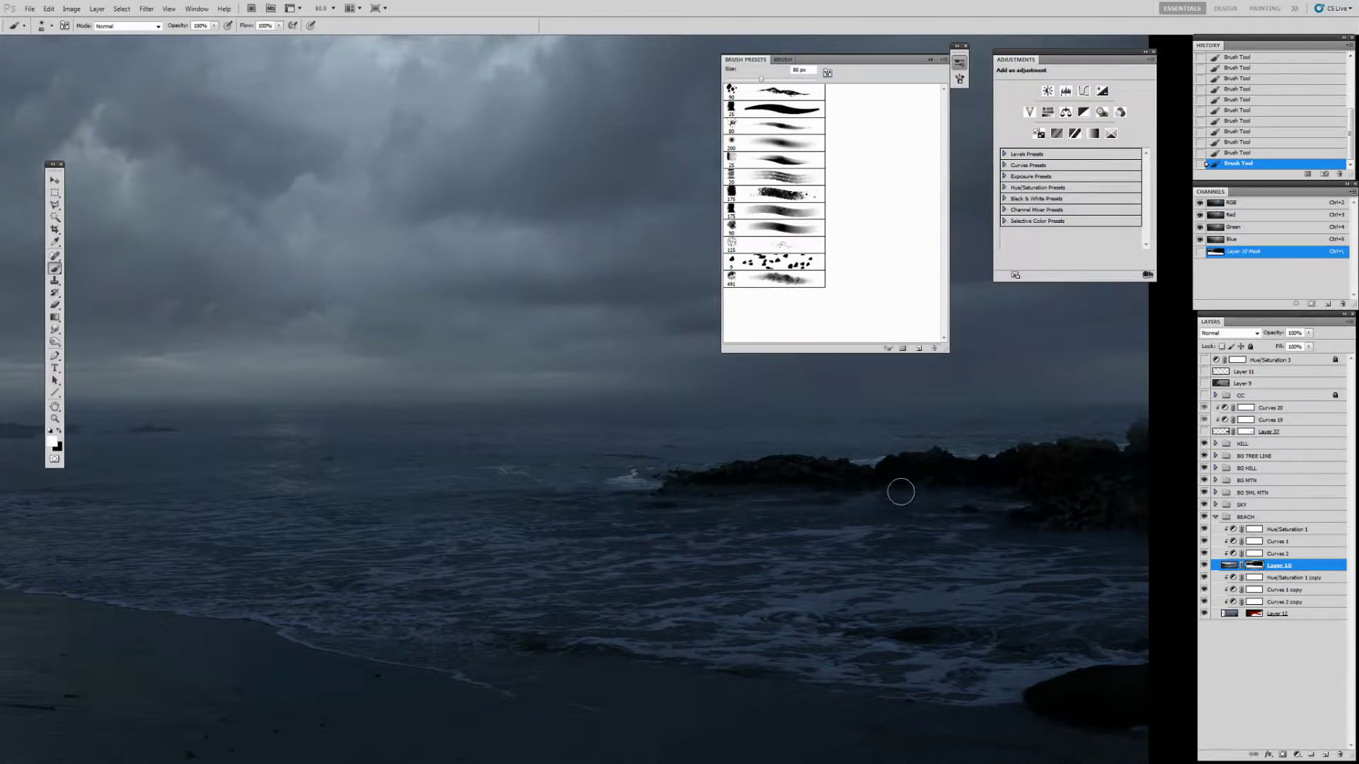
Move the tall rock layer to a new position and free-transform it
{"action": "left_click", "coordinate": [901, 492], "text": "ctrl"}
{"action": "key", "text": "z"}
{"action": "left_click_drag", "start_coordinate": [996, 479], "coordinate": [770, 508]}
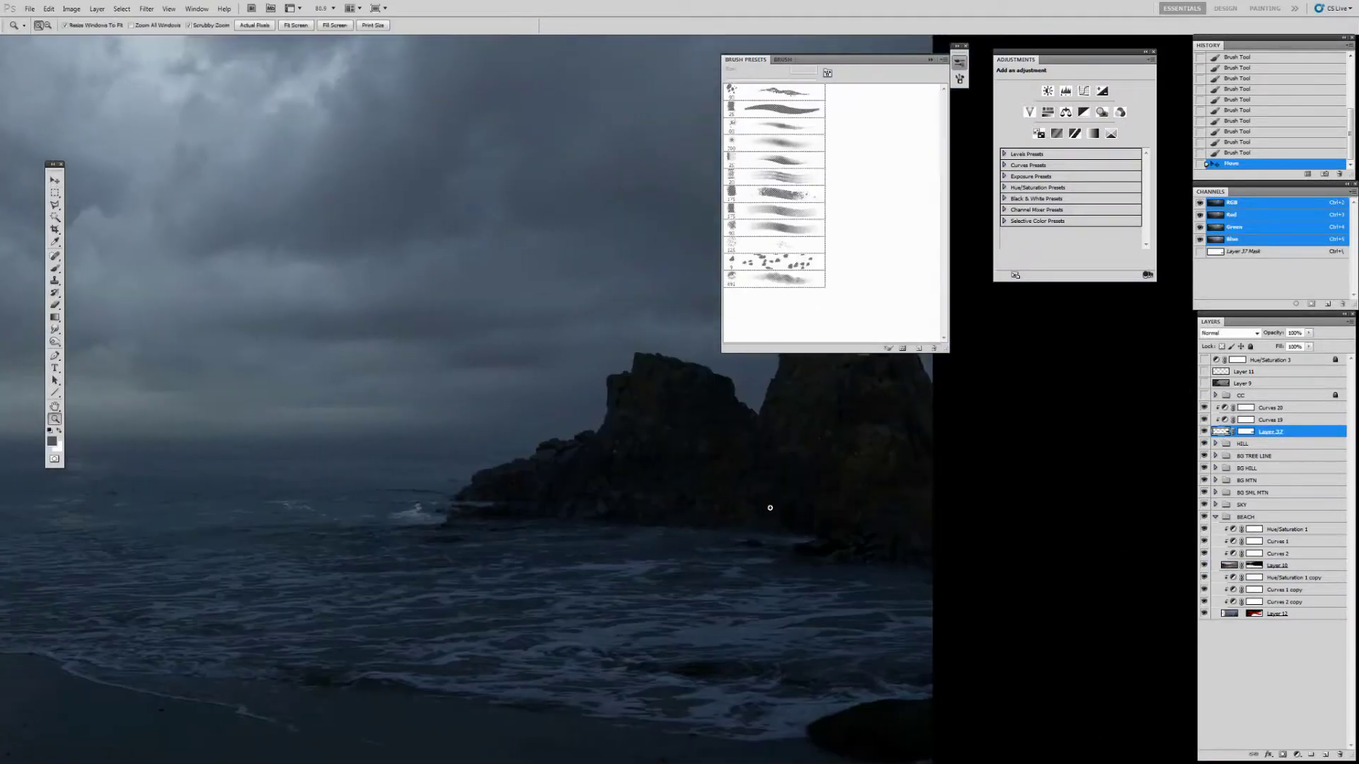
{"action": "key", "text": "ctrl+minus"}
{"action": "key", "text": "ctrl+t"}
{"action": "key", "text": "Return"}
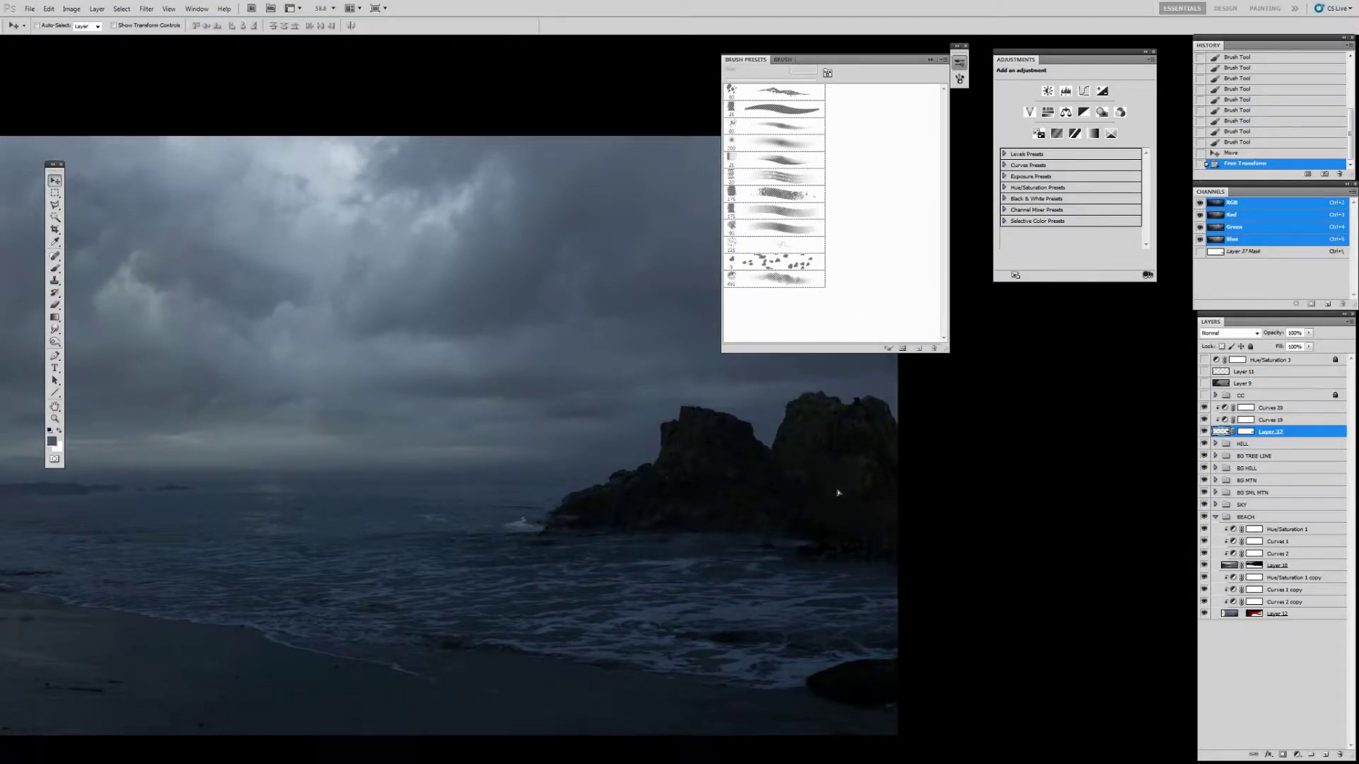
Paint more of Layer 10's mask in black along the rock base
{"action": "left_click_drag", "start_coordinate": [834, 495], "coordinate": [802, 492]}
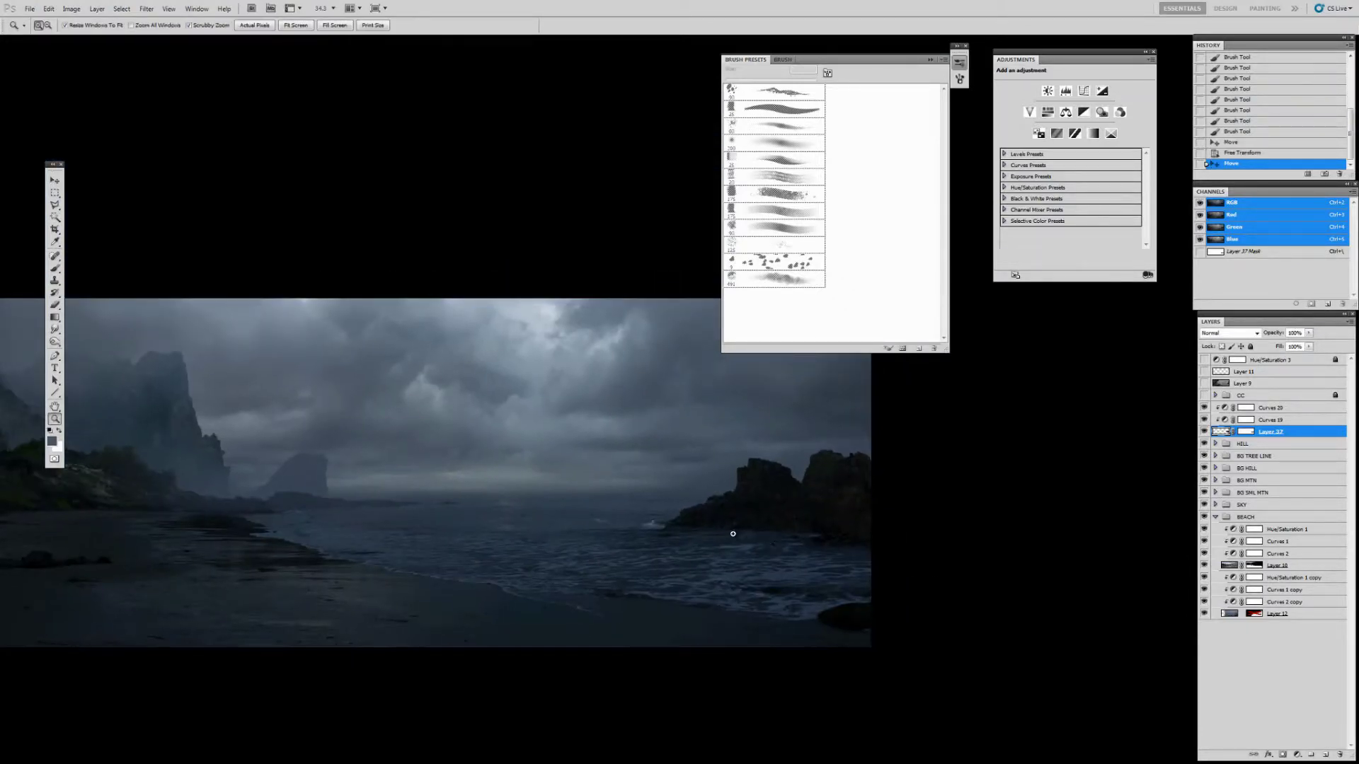
{"action": "left_click_drag", "start_coordinate": [734, 531], "coordinate": [772, 531]}
{"action": "left_click", "coordinate": [679, 516], "text": "ctrl"}
{"action": "key", "text": "b"}
{"action": "key", "text": "d"}
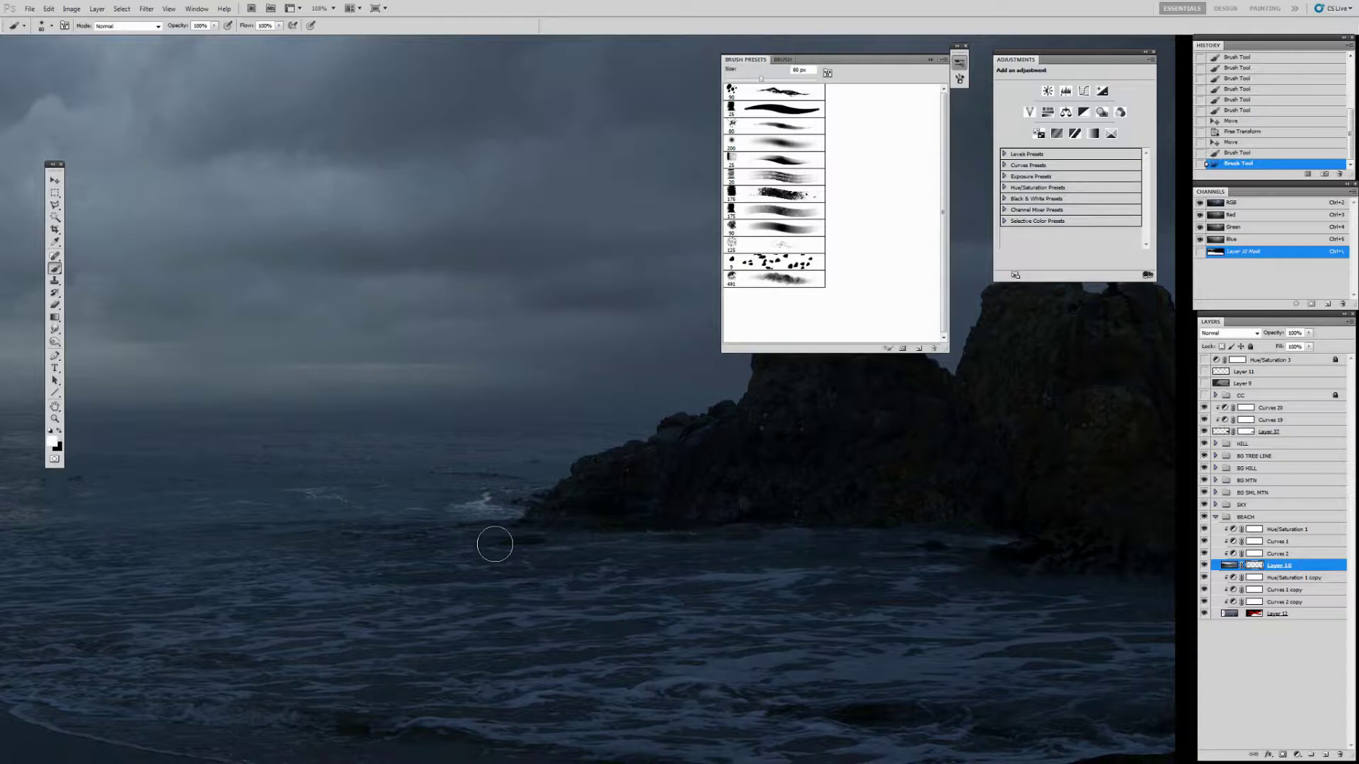
{"action": "left_click_drag", "start_coordinate": [494, 545], "coordinate": [695, 531]}
{"action": "key", "text": "ctrl+0"}
{"action": "scroll", "coordinate": [728, 547], "scroll_direction": "up", "scroll_amount": 3}
Check the tall rocks by toggling their visibility, then free-transform Layer 37 again
{"action": "left_click", "coordinate": [1204, 431]}
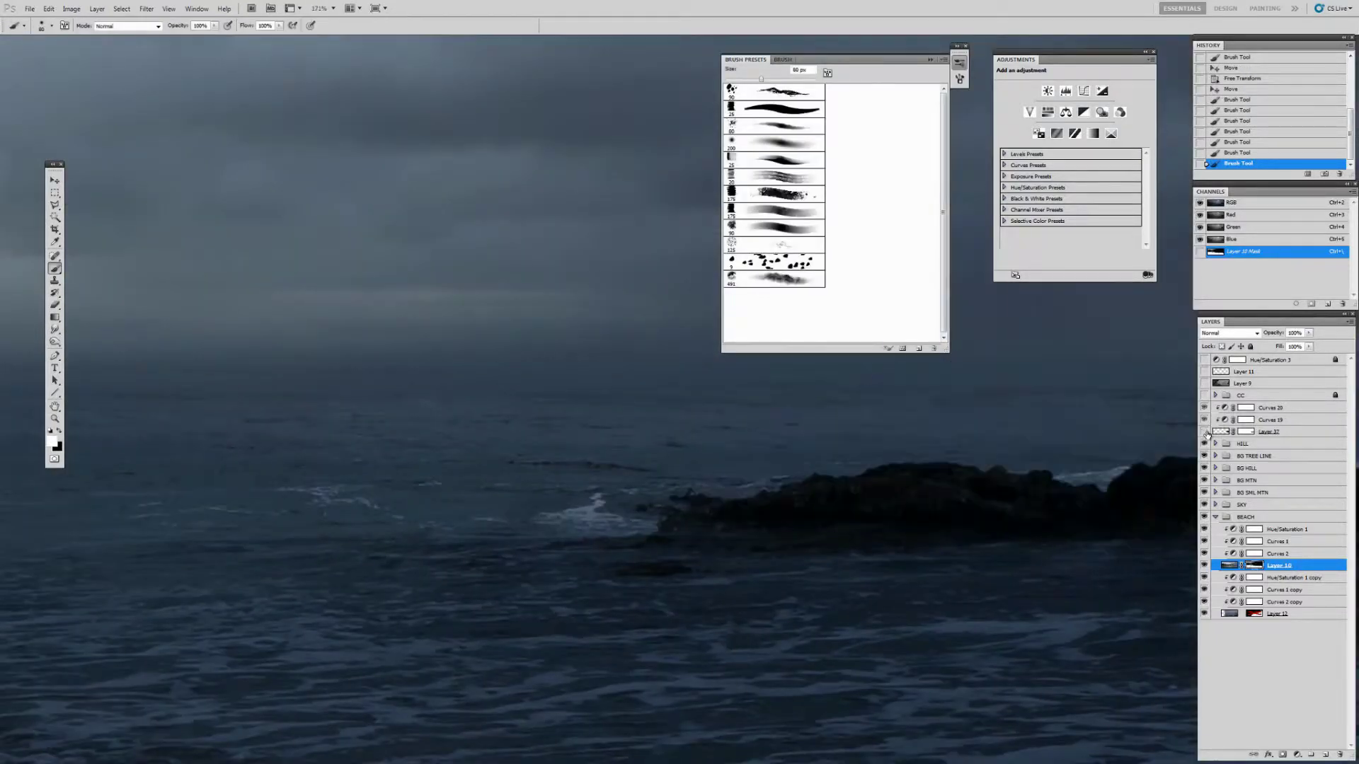
{"action": "left_click", "coordinate": [1204, 431]}
{"action": "left_click", "coordinate": [1246, 431]}
{"action": "key", "text": "F5"}
{"action": "scroll", "coordinate": [885, 405], "scroll_direction": "down", "scroll_amount": 3}
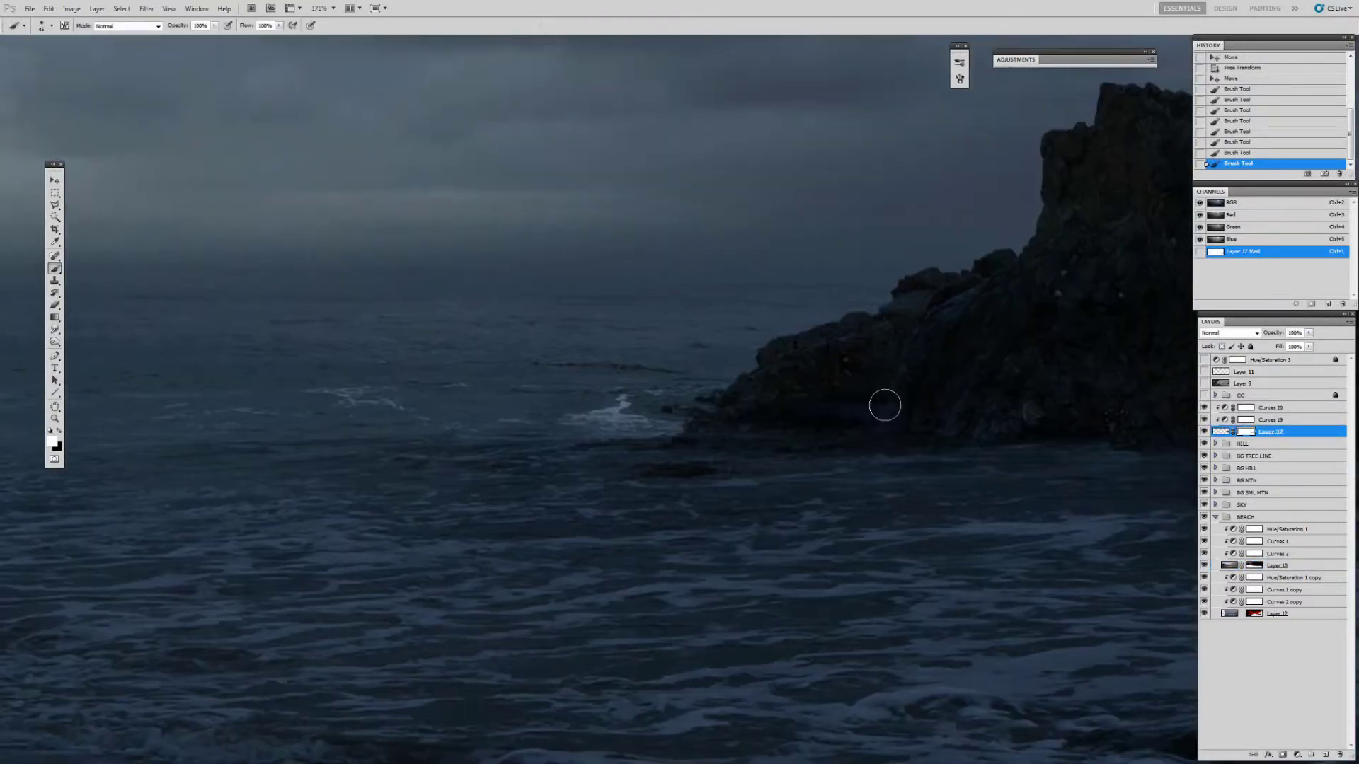
{"action": "key", "text": "ctrl+t"}
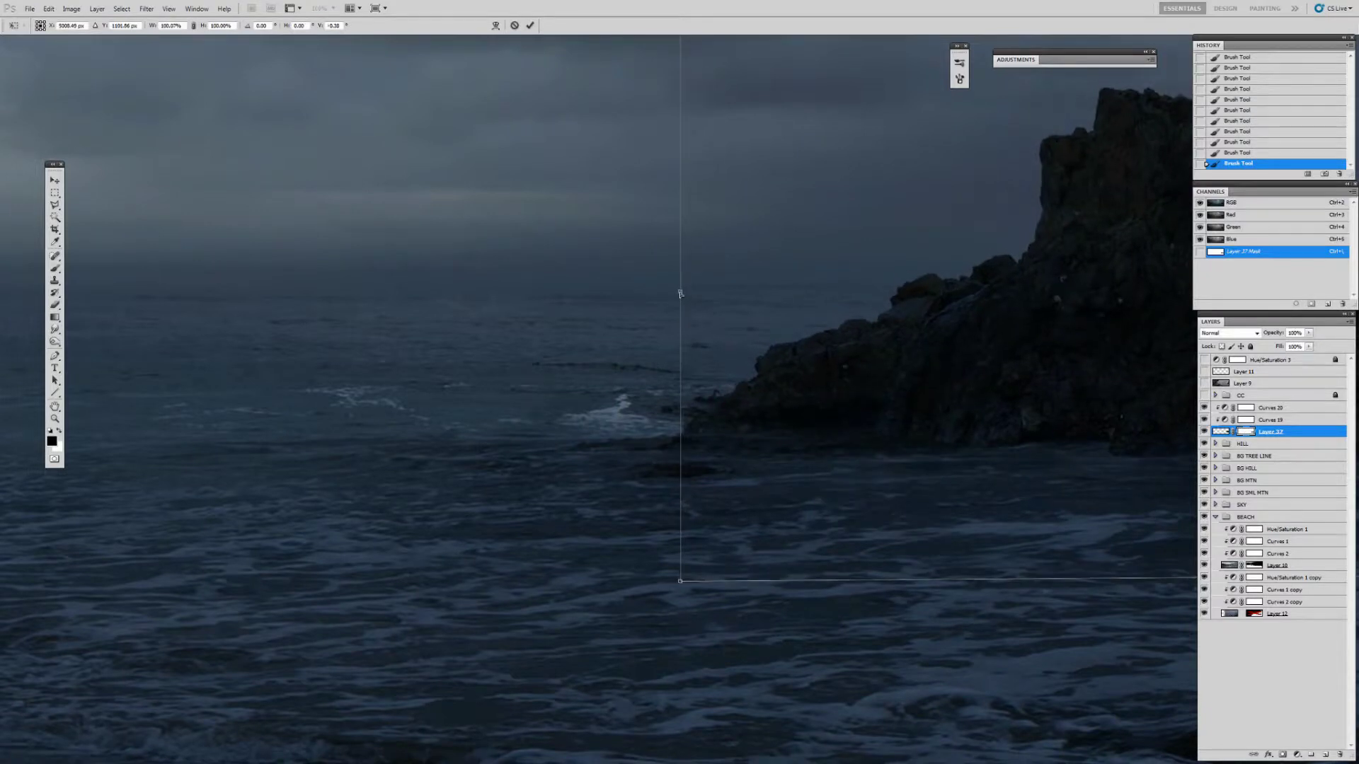
{"action": "key", "text": "ctrl+0"}
{"action": "key", "text": "Return"}
Touch up Layer 37's mask, compare it on and off, and try then undo a rock nudge
{"action": "scroll", "coordinate": [750, 460], "scroll_direction": "up", "scroll_amount": 5}
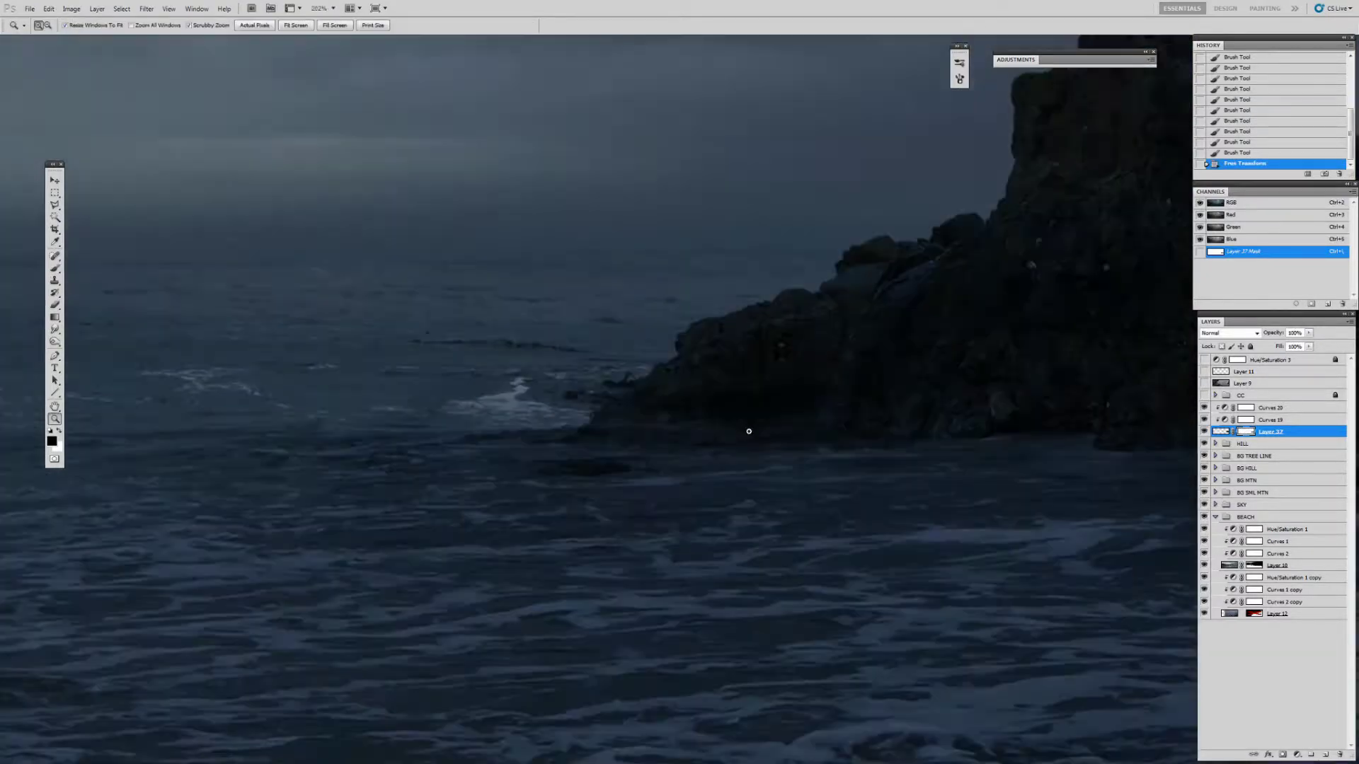
{"action": "left_click", "coordinate": [663, 419]}
{"action": "left_click", "coordinate": [1245, 431], "text": "shift"}
{"action": "left_click", "coordinate": [1246, 431], "text": "shift"}
{"action": "left_click", "coordinate": [1246, 431], "text": "shift"}
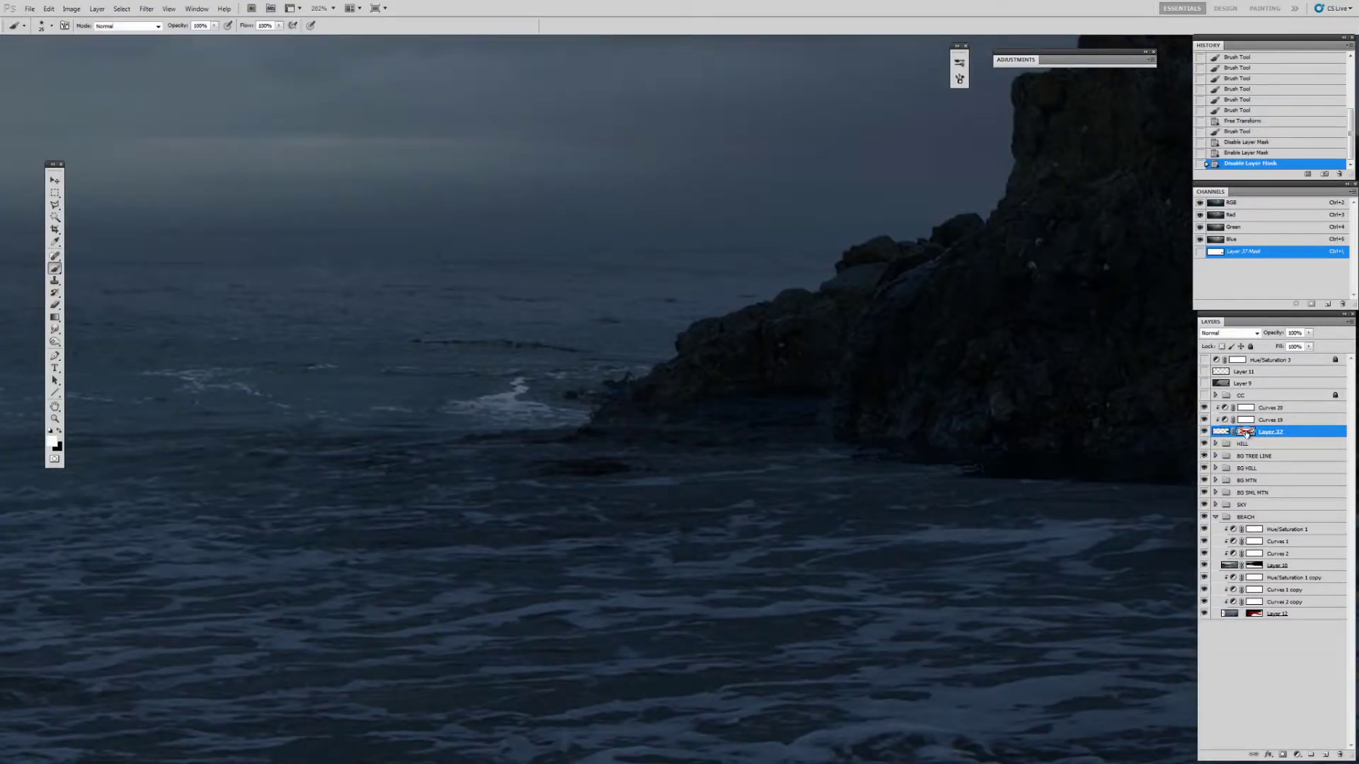
{"action": "left_click", "coordinate": [1246, 431], "text": "shift"}
{"action": "key", "text": "v"}
{"action": "scroll", "coordinate": [732, 449], "scroll_direction": "down", "scroll_amount": 3}
{"action": "left_click_drag", "start_coordinate": [731, 449], "coordinate": [785, 441]}
{"action": "key", "text": "ctrl+z"}
{"action": "scroll", "coordinate": [880, 418], "scroll_direction": "right", "scroll_amount": 3}
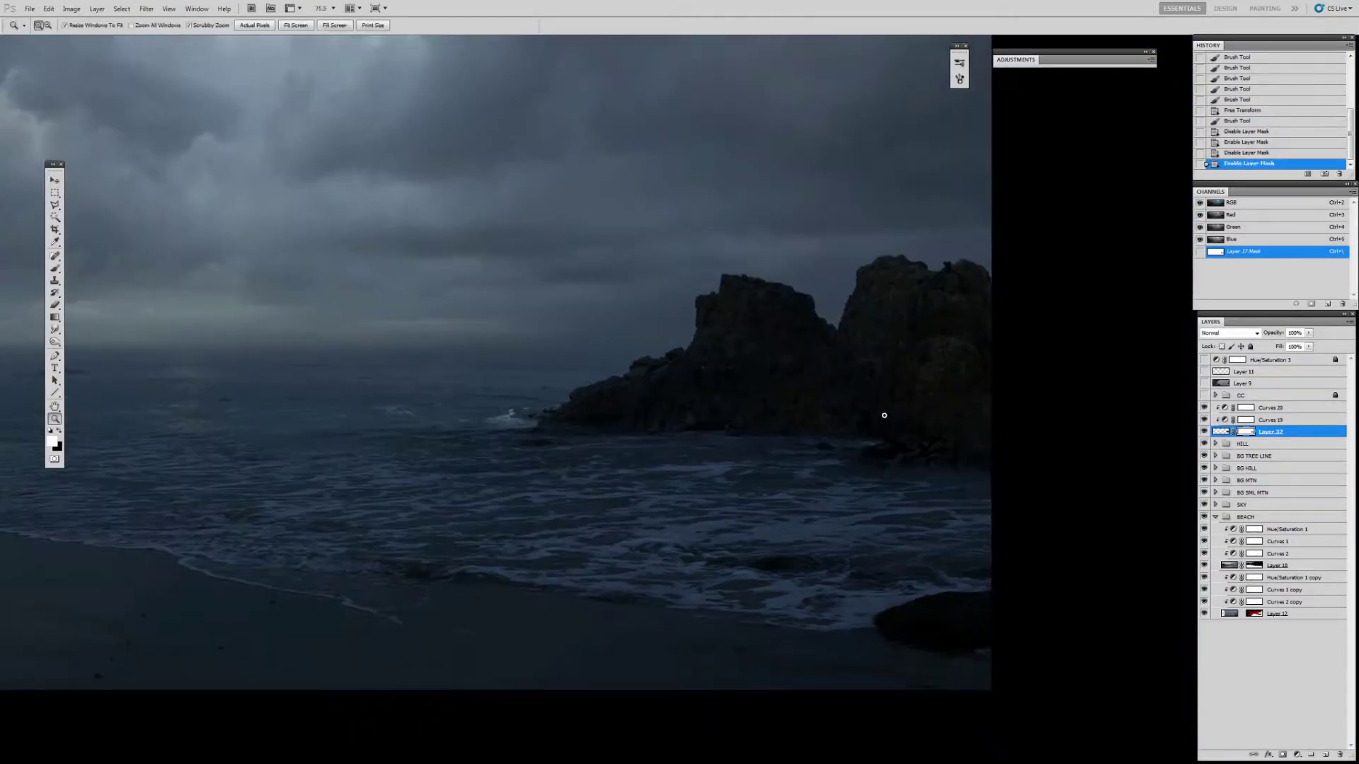
{"action": "scroll", "coordinate": [882, 416], "scroll_direction": "up", "scroll_amount": 1}
Free-transform the right-hand rocks, stretching them slightly wider
{"action": "key", "text": "ctrl+t"}
{"action": "right_click", "coordinate": [623, 365]}
{"action": "key", "text": "Escape"}
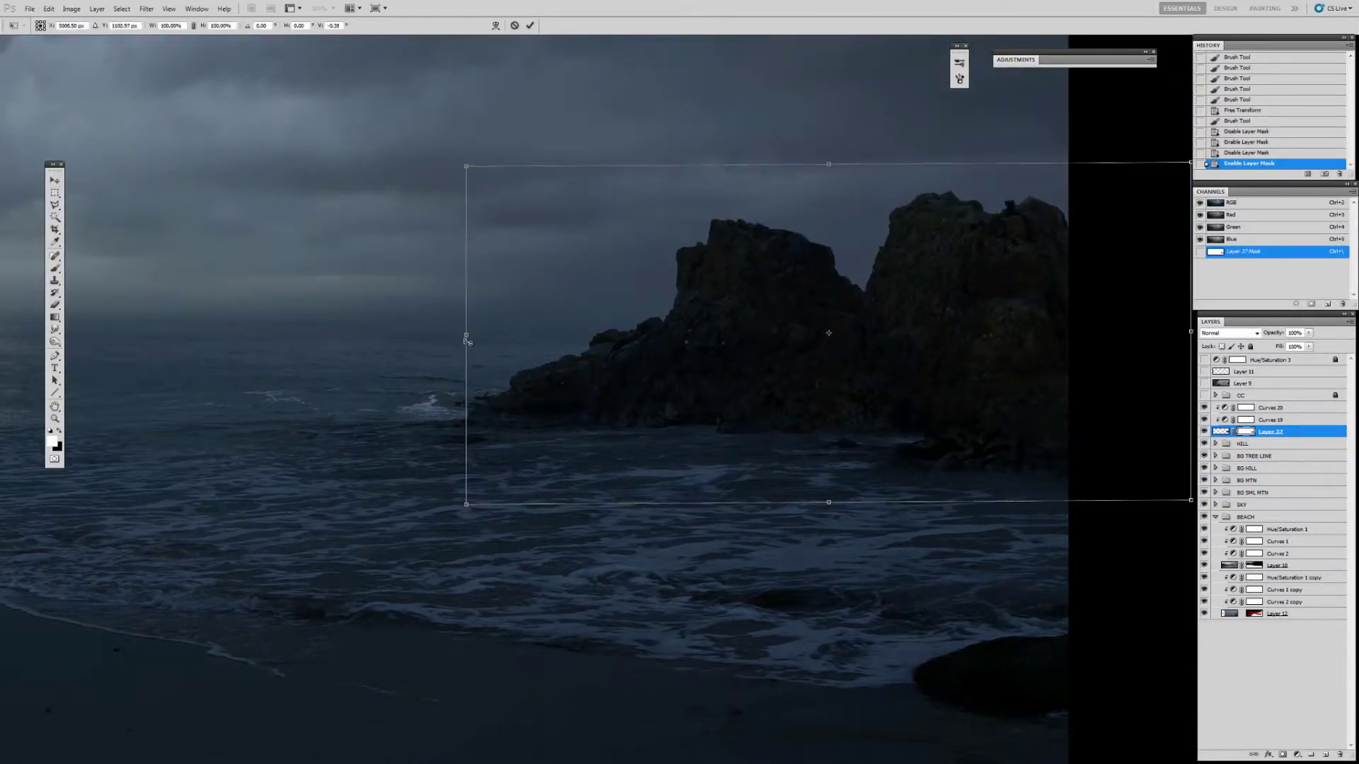
{"action": "key", "text": "Return"}
{"action": "key", "text": "z"}
{"action": "key", "text": "ctrl+0"}
{"action": "key", "text": "ctrl+t"}
{"action": "right_click", "coordinate": [940, 410]}
{"action": "key", "text": "Escape"}
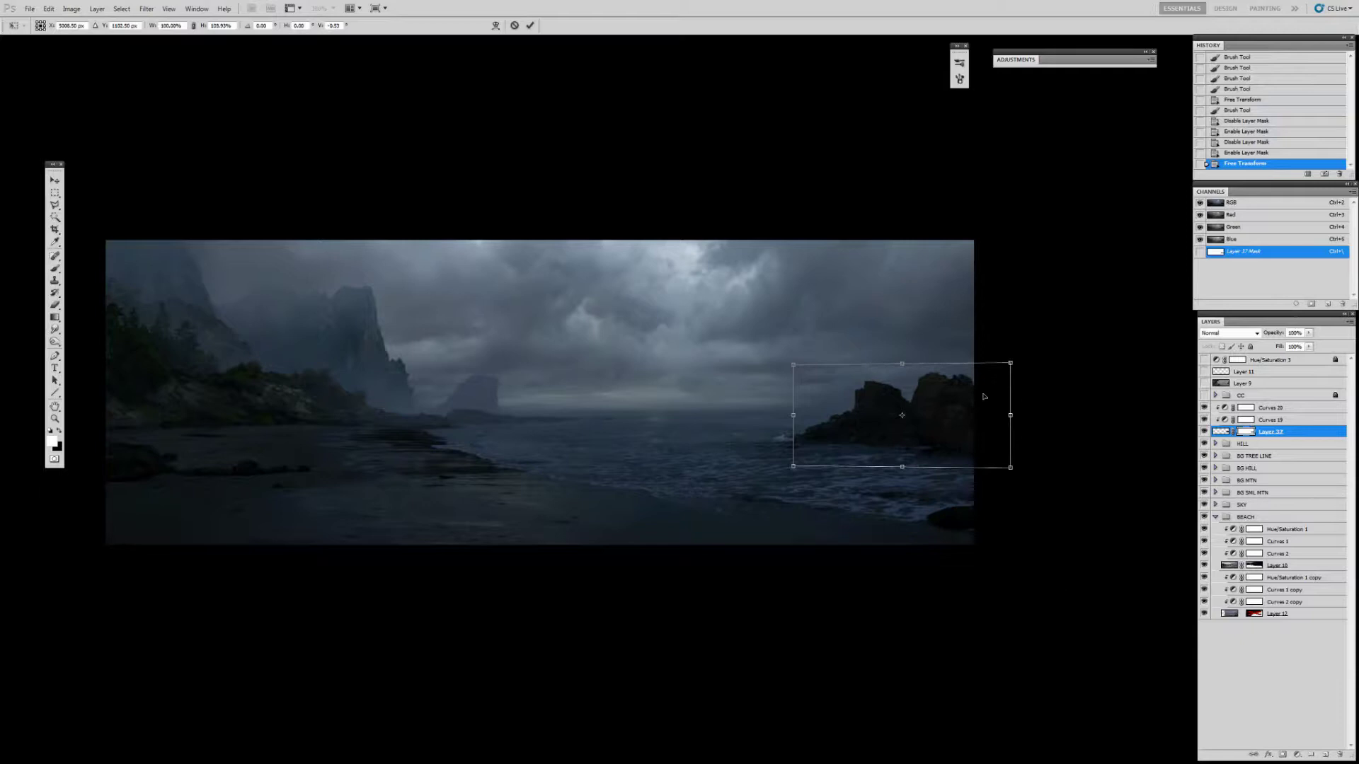
{"action": "left_click_drag", "start_coordinate": [1001, 416], "coordinate": [1010, 419]}
{"action": "key", "text": "Return"}
{"action": "key", "text": "ctrl+plus"}
{"action": "key", "text": "ctrl+plus"}
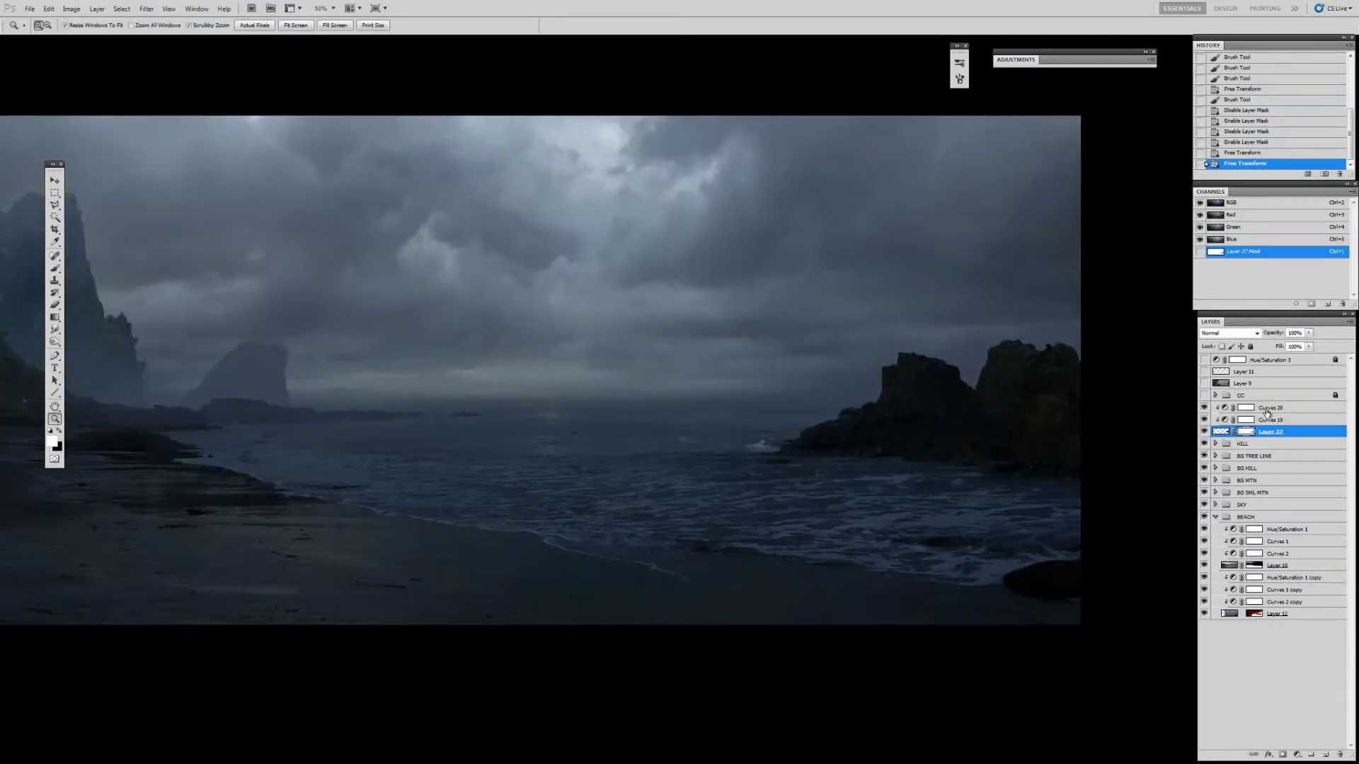
Edit Curves 20, lowering the red highlights and raising the blue curve
{"action": "left_click", "coordinate": [1271, 407]}
{"action": "key", "text": "alt+3"}
{"action": "left_click_drag", "start_coordinate": [1150, 104], "coordinate": [1148, 126]}
{"action": "key", "text": "alt+5"}
{"action": "left_click_drag", "start_coordinate": [1076, 176], "coordinate": [1078, 164]}
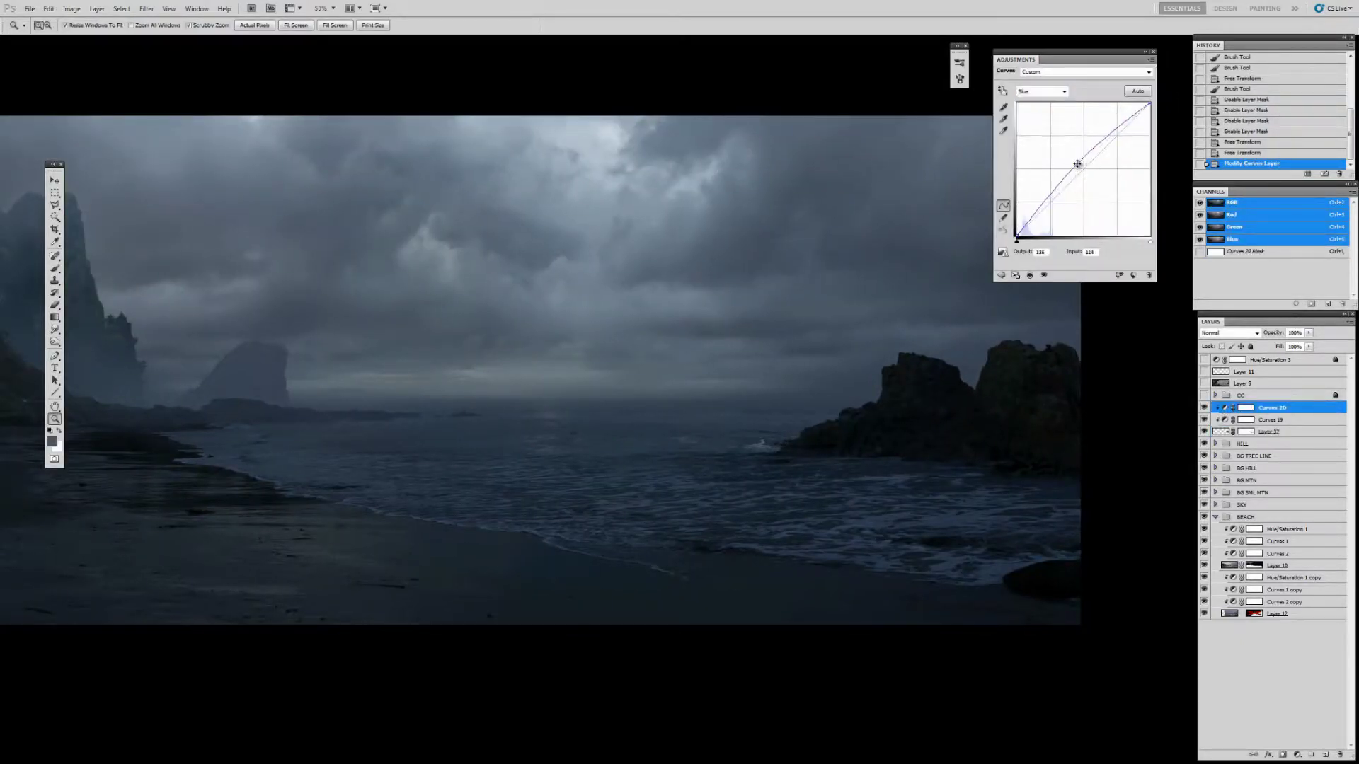
{"action": "key", "text": "ctrl+minus"}
{"action": "left_click_drag", "start_coordinate": [1088, 444], "coordinate": [1073, 446]}
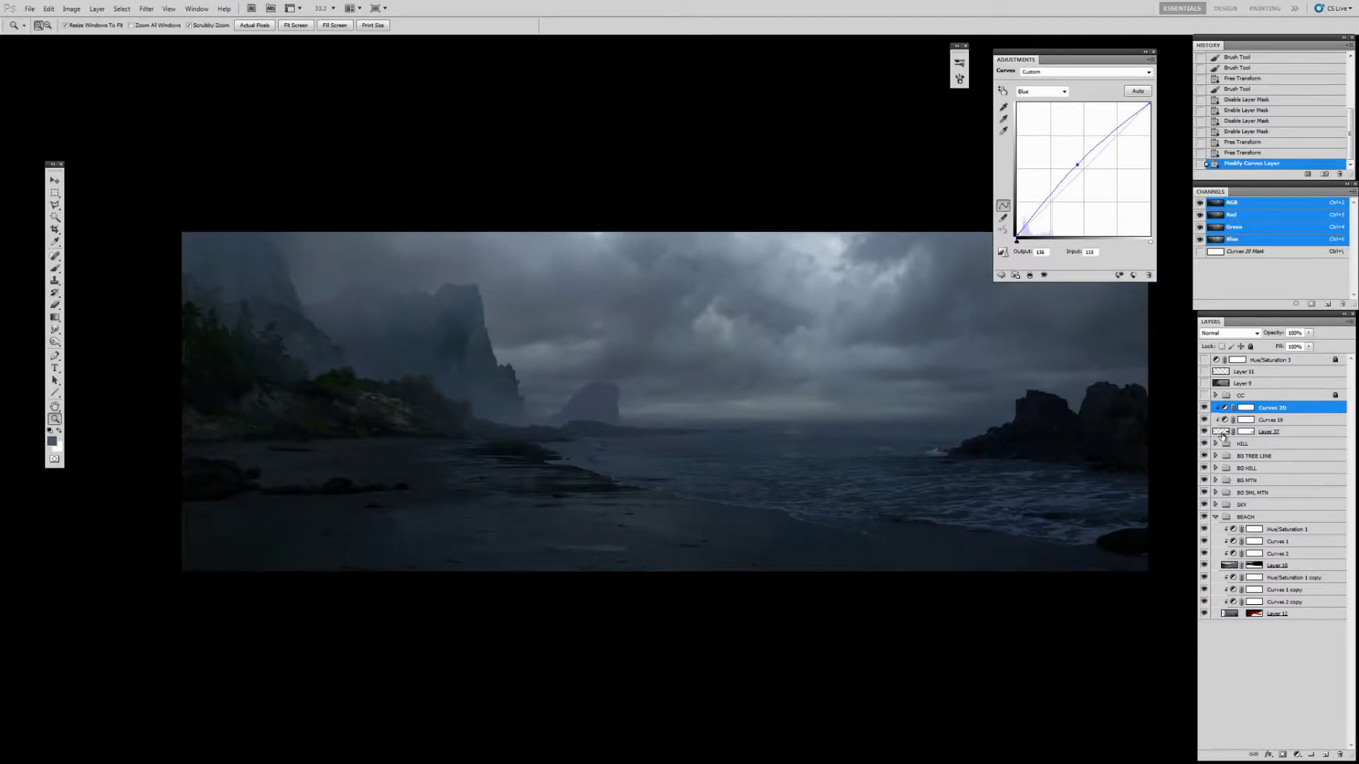
Move Layer 37 copy above Curves 20, set it to Screen, and darken it with Curves
{"action": "left_click_drag", "start_coordinate": [1209, 437], "coordinate": [1208, 379]}
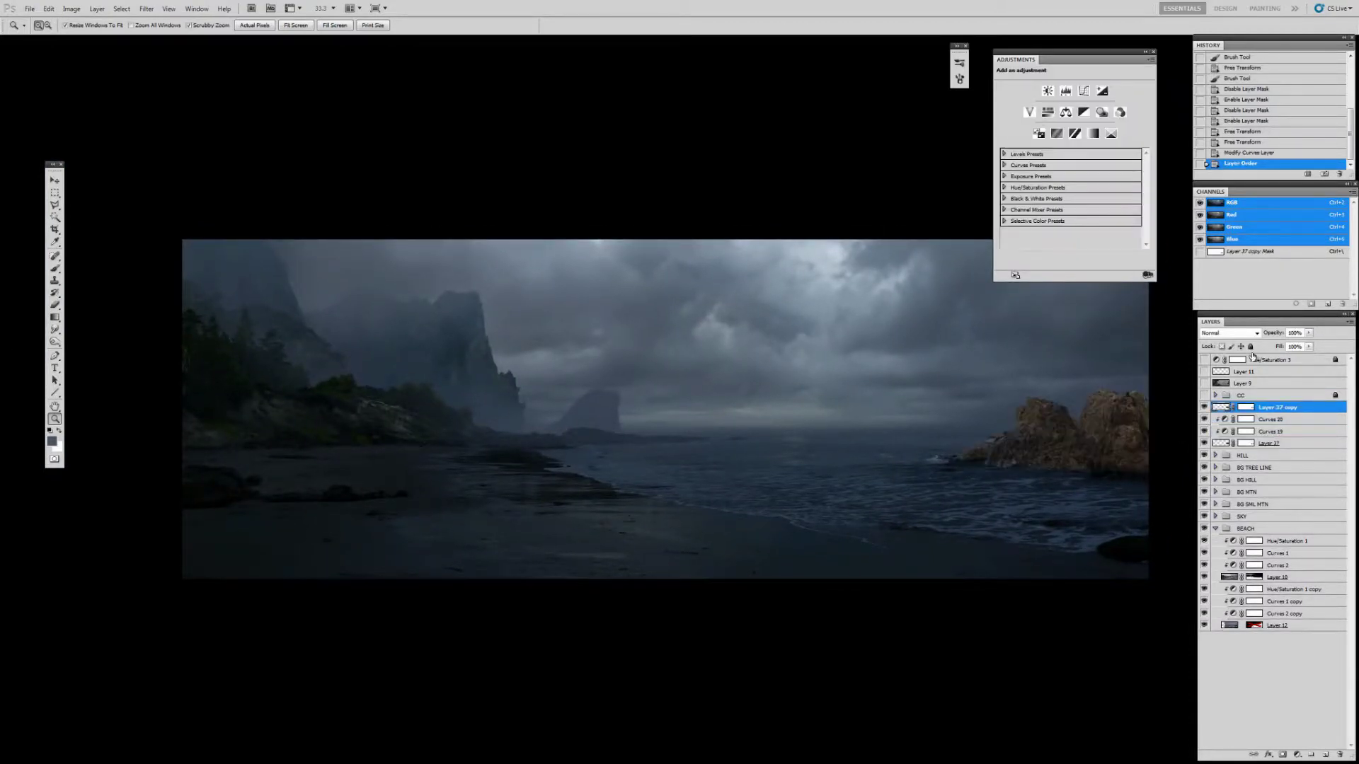
{"action": "left_click", "coordinate": [1229, 333]}
{"action": "left_click", "coordinate": [1232, 435]}
{"action": "left_click", "coordinate": [72, 9]}
{"action": "mouse_move", "coordinate": [92, 44]}
{"action": "left_click", "coordinate": [213, 71]}
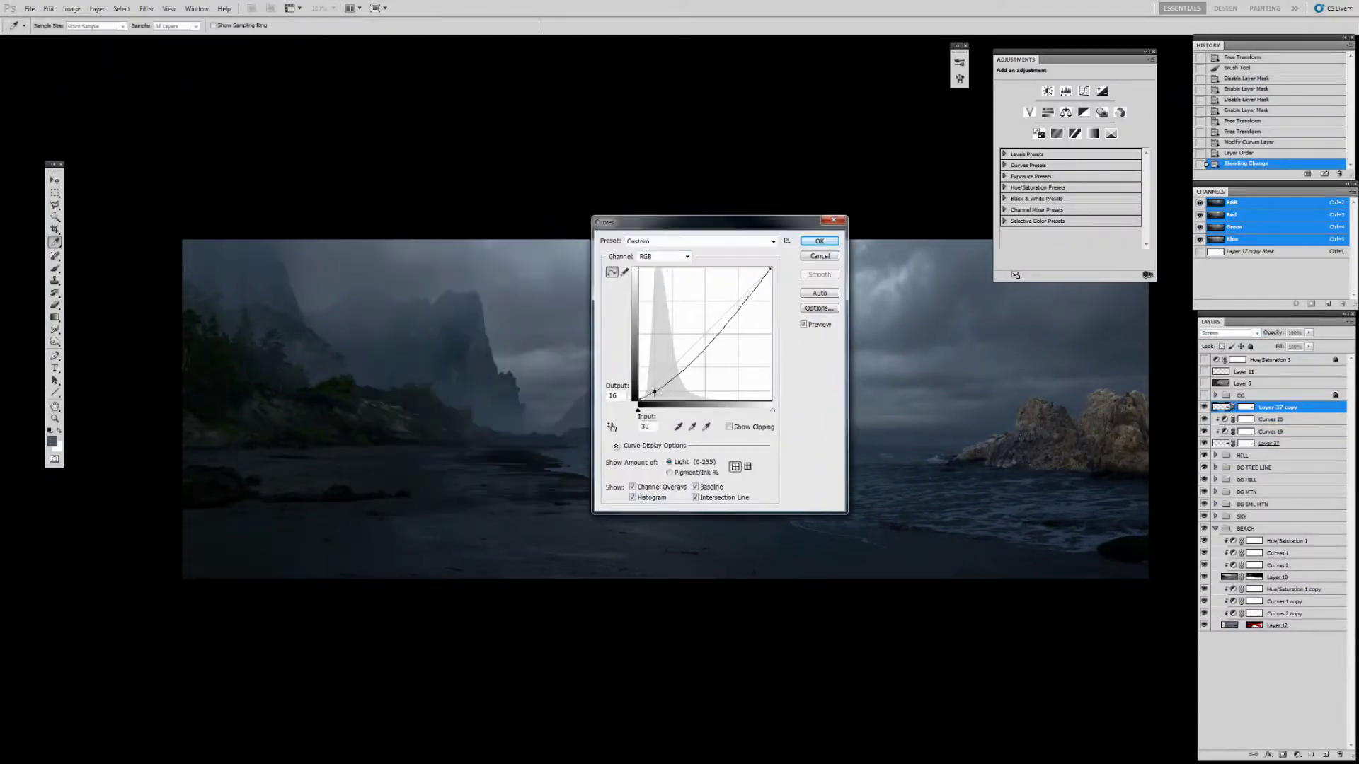
{"action": "left_click_drag", "start_coordinate": [655, 392], "coordinate": [675, 396]}
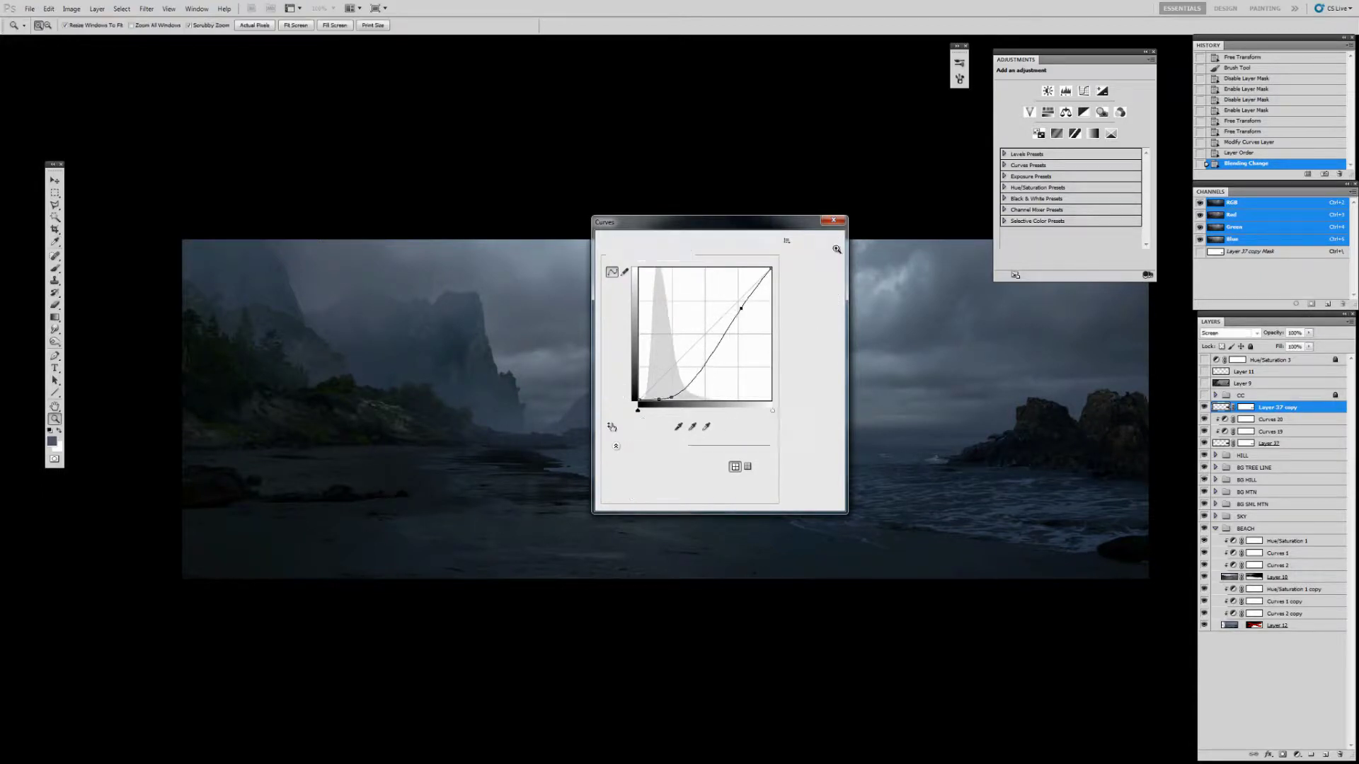
{"action": "left_click", "coordinate": [820, 241]}
Shift the copy's colour with Hue/Saturation and a bluer Color Balance
{"action": "key", "text": "ctrl+plus"}
{"action": "key", "text": "ctrl+u"}
{"action": "left_click", "coordinate": [642, 211]}
{"action": "key", "text": "ctrl+b"}
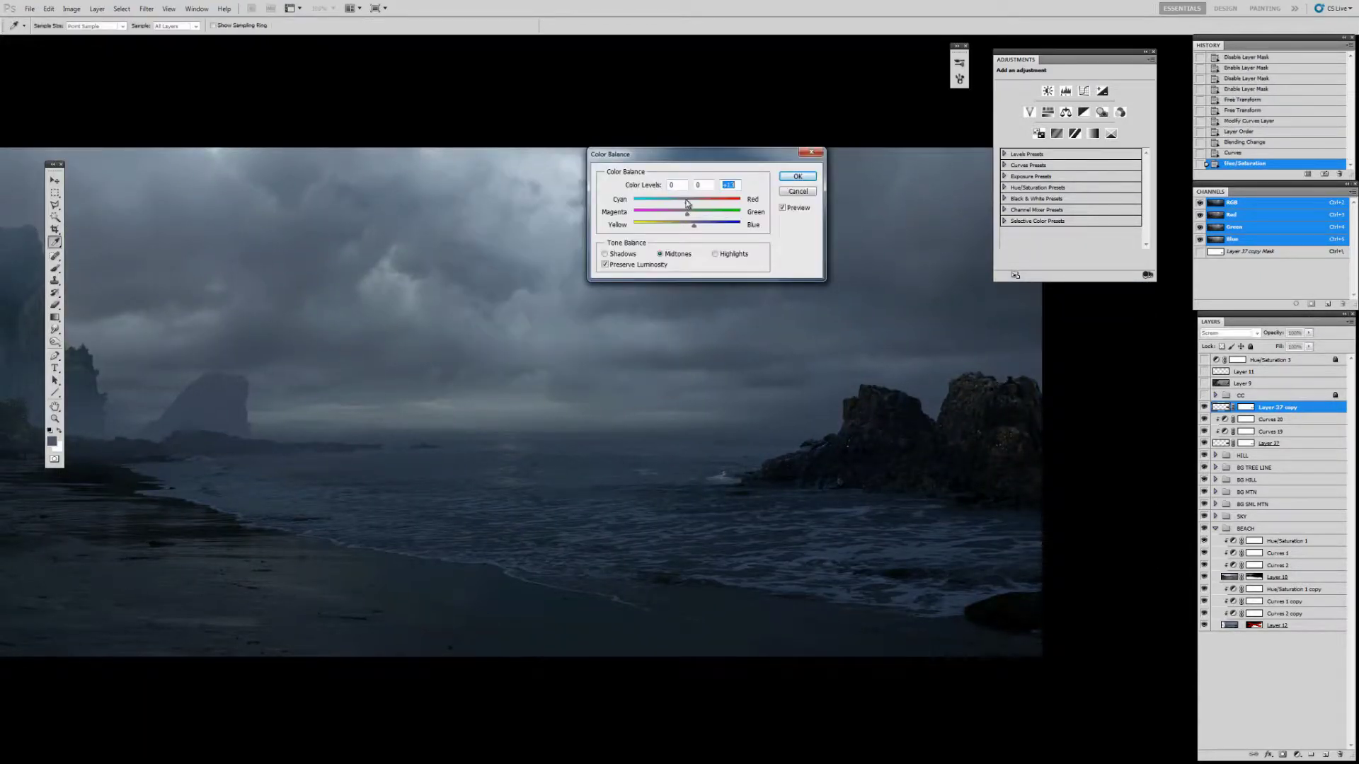
{"action": "key", "text": "Return"}
Give the copy an inverted mask and paint it back in over the right rocks
{"action": "key", "text": "ctrl+i"}
{"action": "key", "text": "d"}
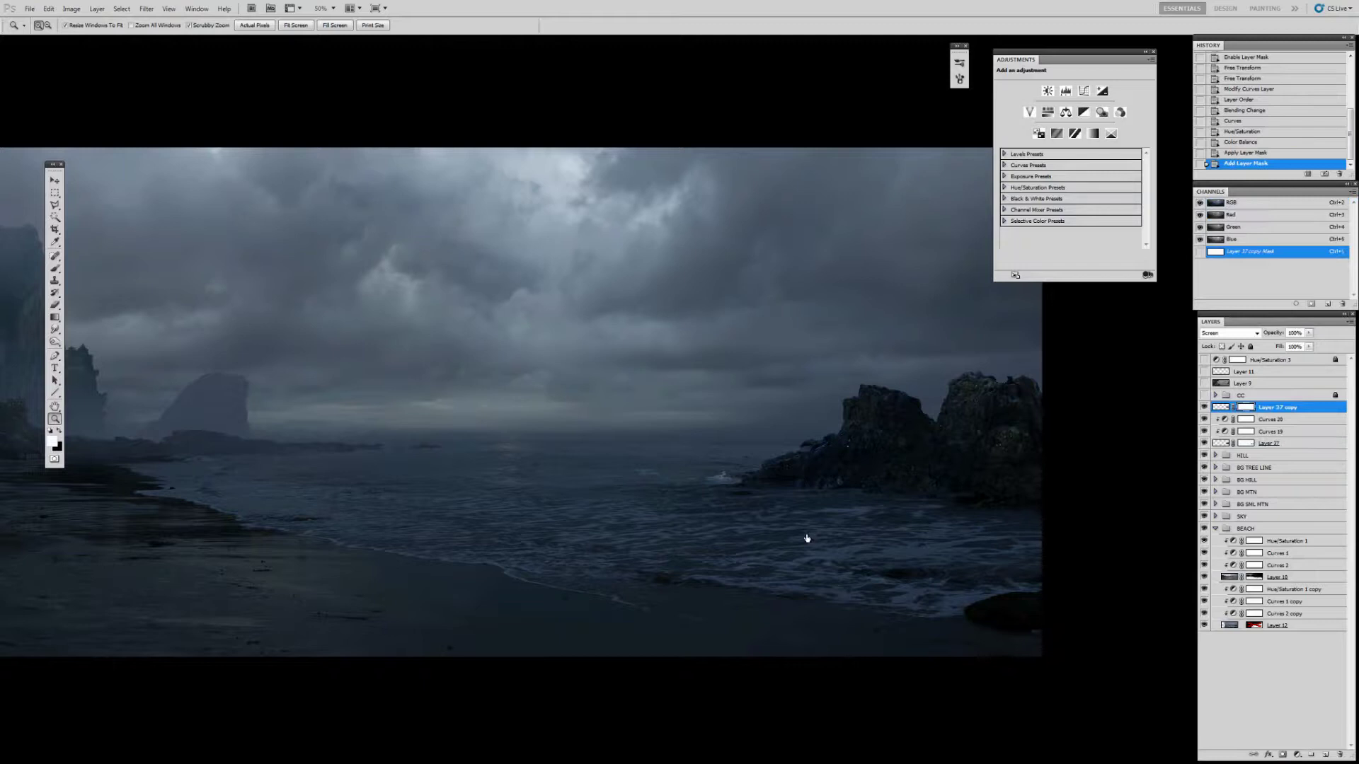
{"action": "key", "text": "b"}
{"action": "left_click", "coordinate": [983, 363]}
{"action": "left_click", "coordinate": [883, 372]}
{"action": "key", "text": "bracketleft"}
{"action": "left_click", "coordinate": [850, 389]}
{"action": "left_click", "coordinate": [1010, 419]}
{"action": "left_click", "coordinate": [1074, 555]}
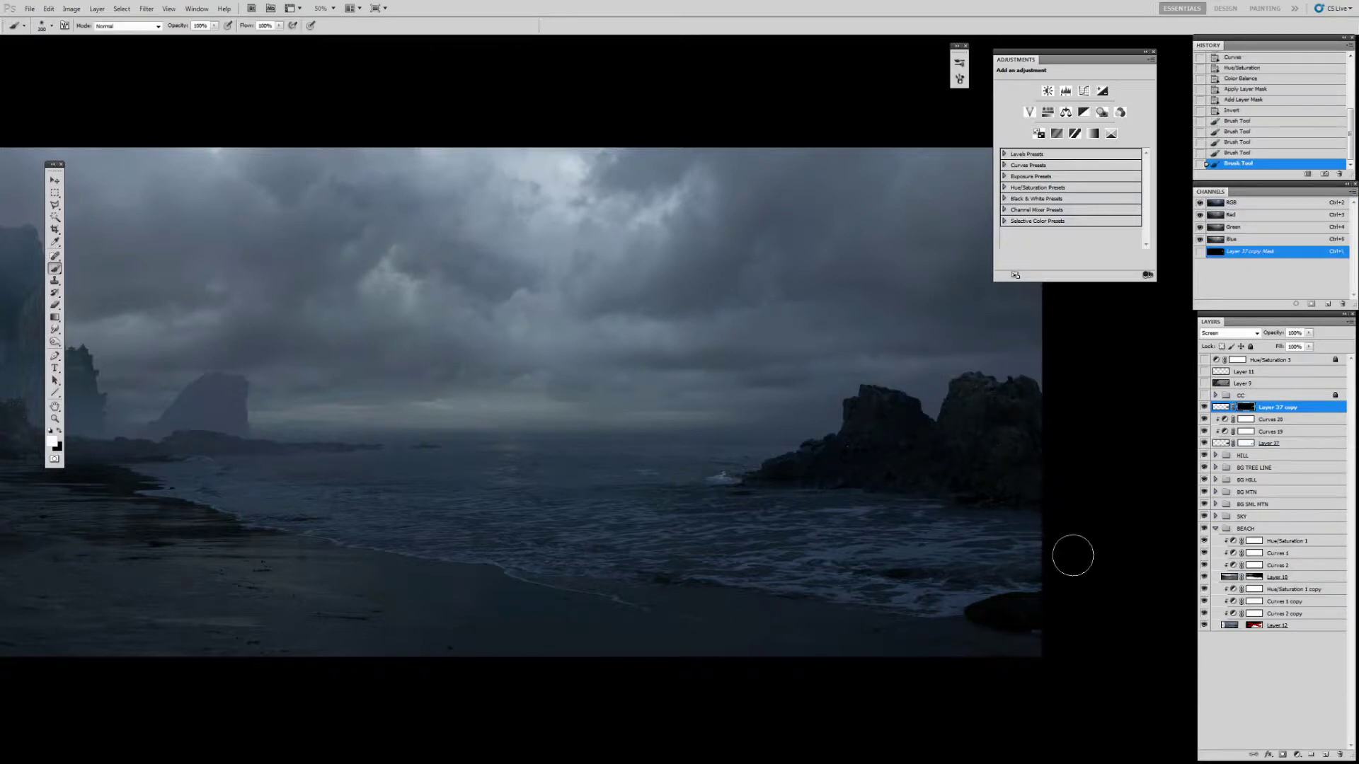
{"action": "left_click", "coordinate": [1220, 408]}
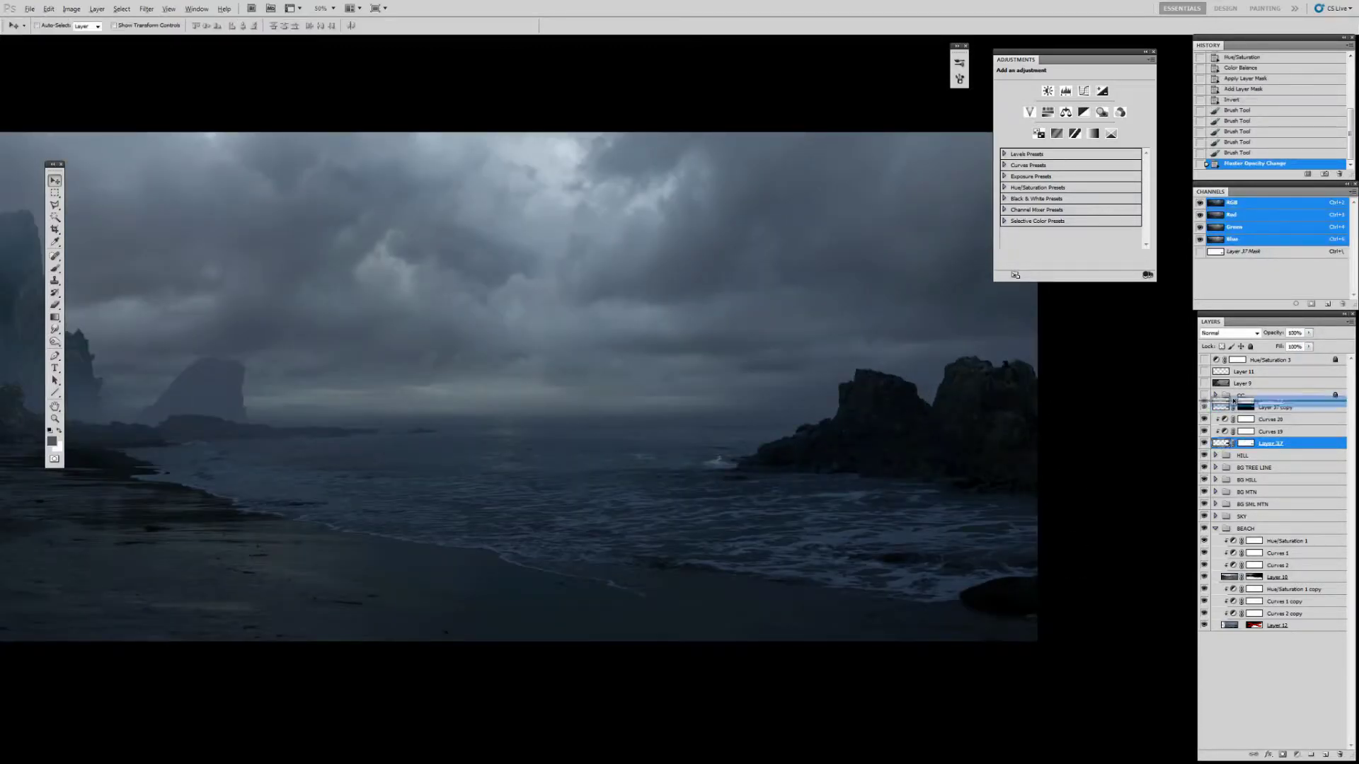
{"action": "key", "text": "ctrl+bracketright"}
Merge the three copies and transform the rocks taller and narrower from the left
{"action": "key", "text": "ctrl+e"}
{"action": "key", "text": "ctrl+t"}
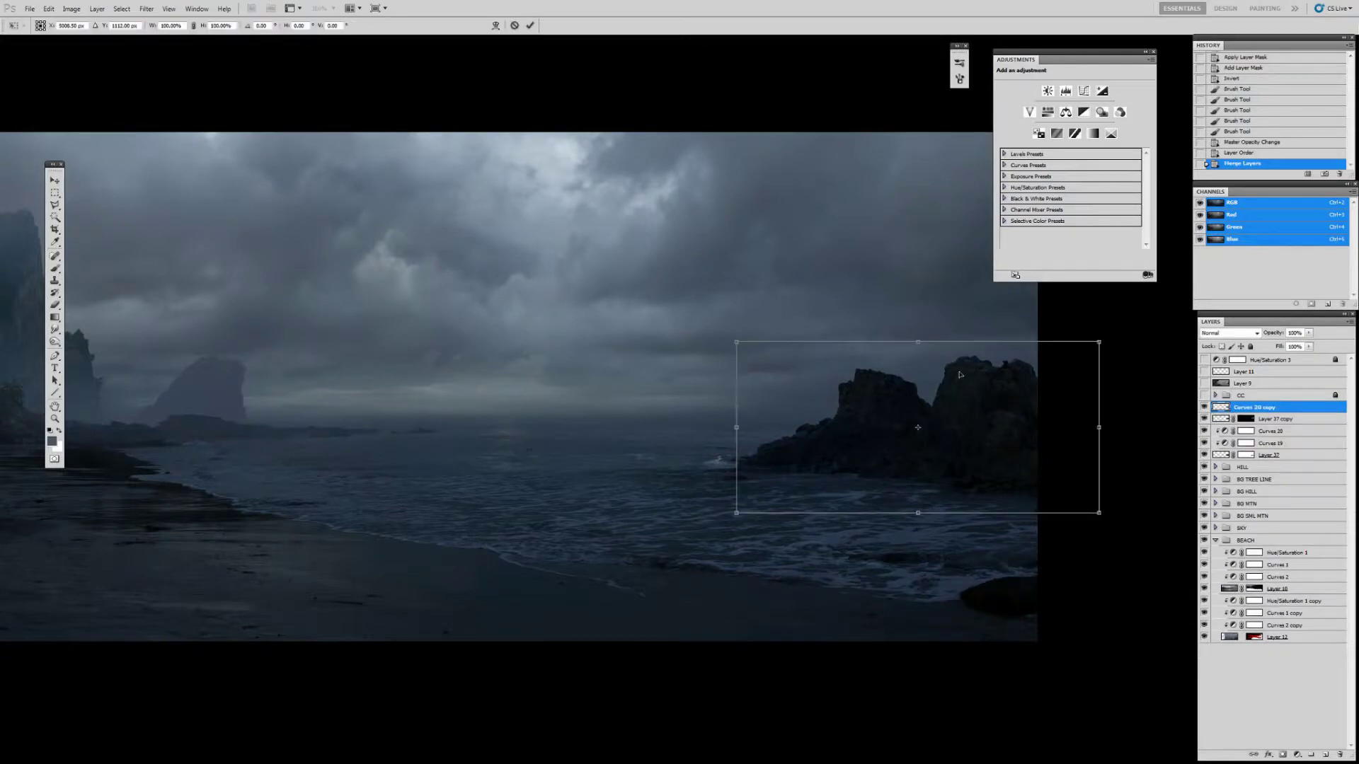
{"action": "left_click_drag", "start_coordinate": [878, 344], "coordinate": [878, 293]}
{"action": "key", "text": "Return"}
{"action": "key", "text": "ctrl+minus"}
{"action": "key", "text": "ctrl+t"}
{"action": "left_click_drag", "start_coordinate": [758, 416], "coordinate": [803, 412]}
{"action": "left_click_drag", "start_coordinate": [892, 343], "coordinate": [895, 316]}
{"action": "key", "text": "Return"}
Nudge the rocks up, zoom in, and add a layer mask to Curves 20 copy for brushing
{"action": "key", "text": "ctrl+t"}
{"action": "key", "text": "Return"}
{"action": "key", "text": "Up"}
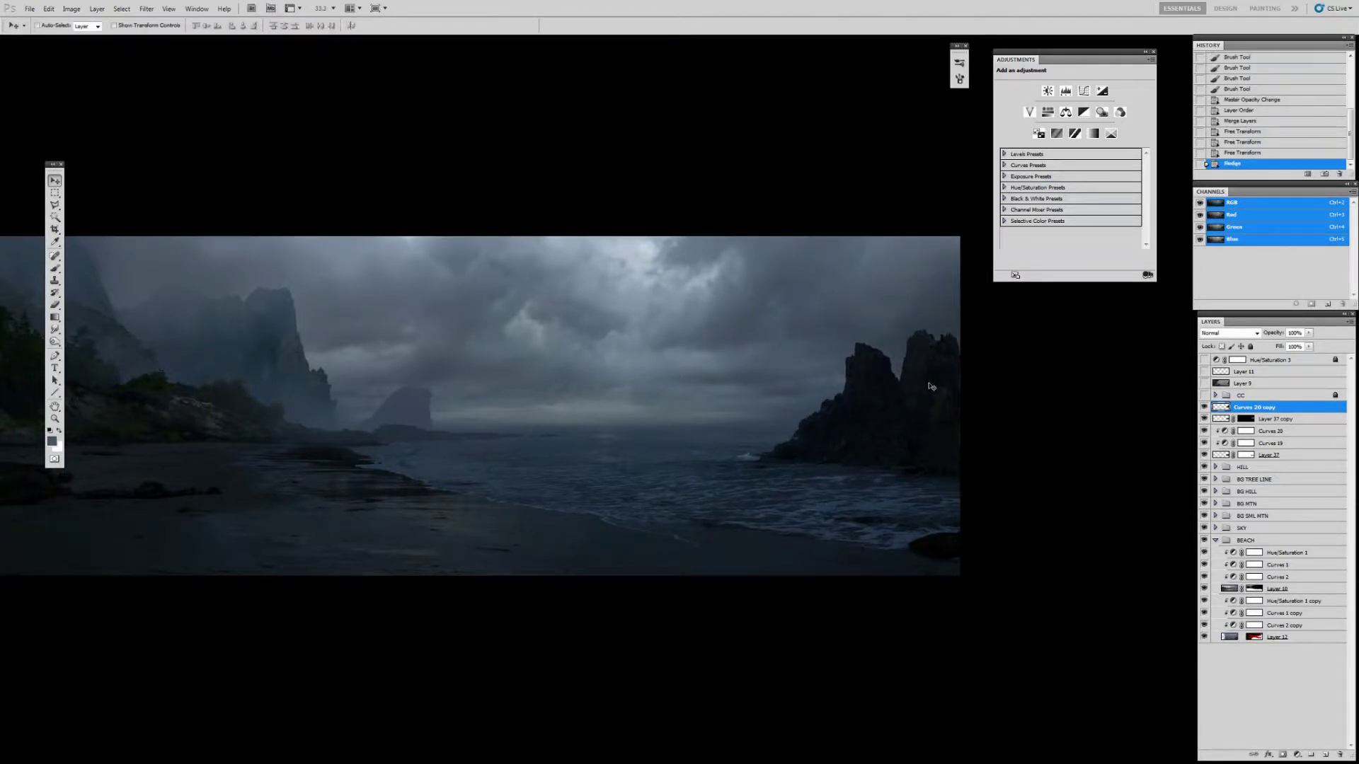
{"action": "key", "text": "z"}
{"action": "left_click_drag", "start_coordinate": [821, 425], "coordinate": [1138, 406]}
{"action": "key", "text": "ctrl+alt+m"}
{"action": "key", "text": "b"}
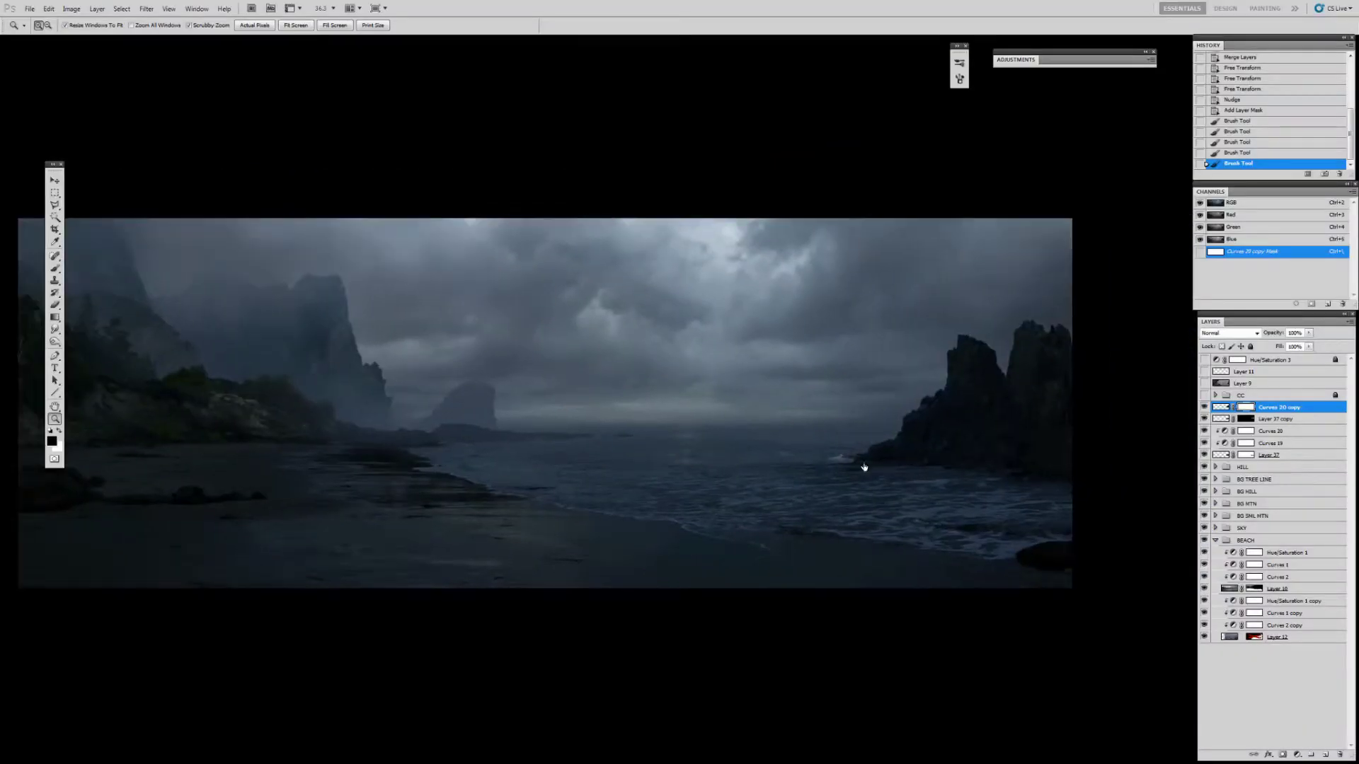
Duplicate the merged rock layer's pixels onto a new copy set to Screen
{"action": "left_click", "coordinate": [1220, 408]}
{"action": "left_click", "coordinate": [1220, 418]}
{"action": "key", "text": "ctrl+j"}
{"action": "key", "text": "x"}
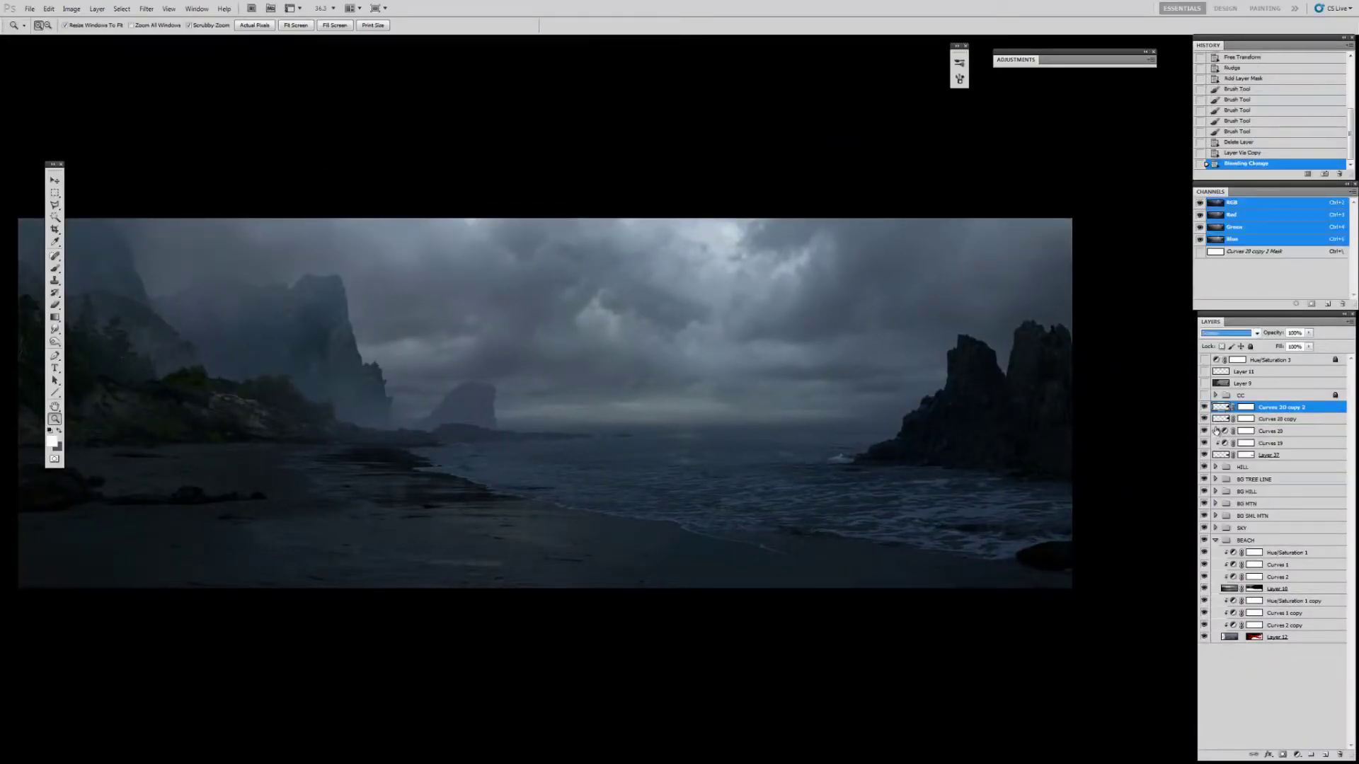
Darken the screened copy with a Curves adjustment, redoing the curve once
{"action": "left_click", "coordinate": [72, 9]}
{"action": "left_click", "coordinate": [209, 53]}
{"action": "left_click_drag", "start_coordinate": [654, 388], "coordinate": [664, 407]}
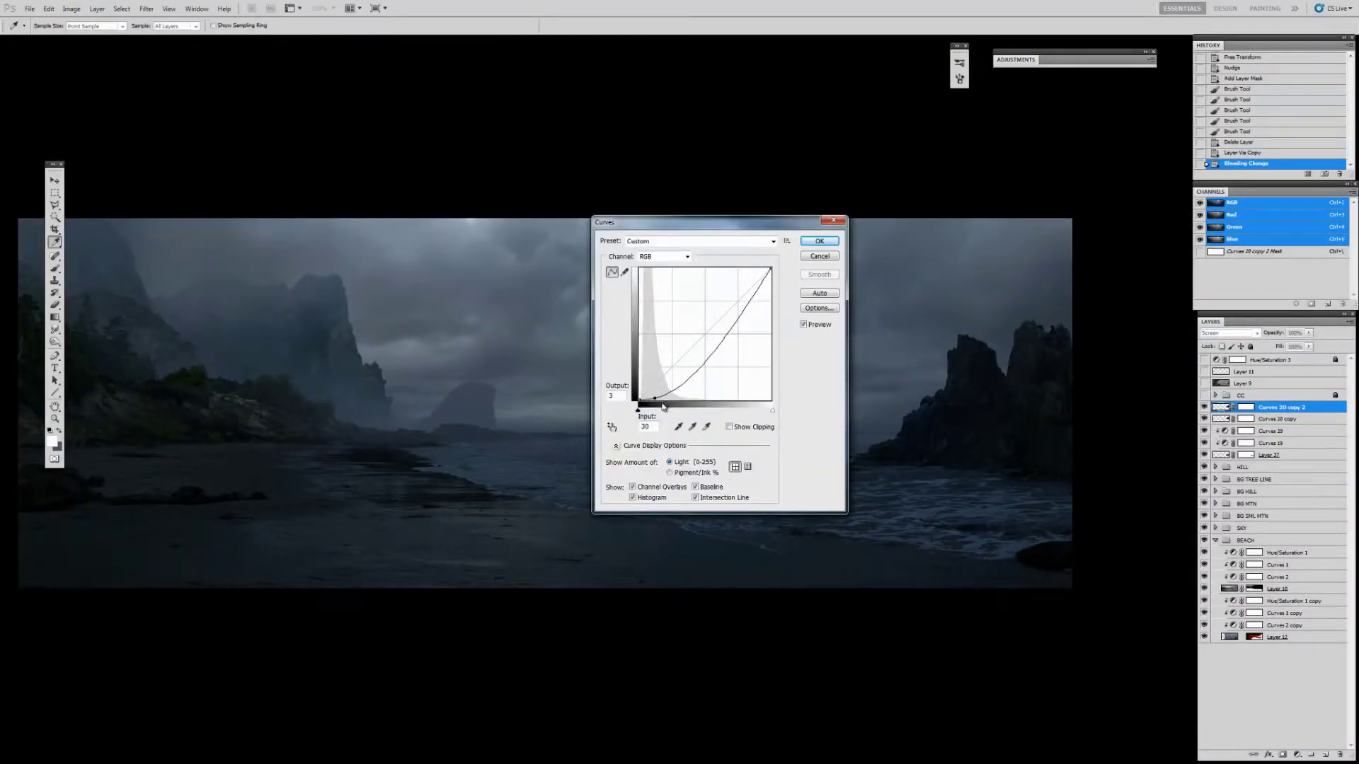
{"action": "key", "text": "Return"}
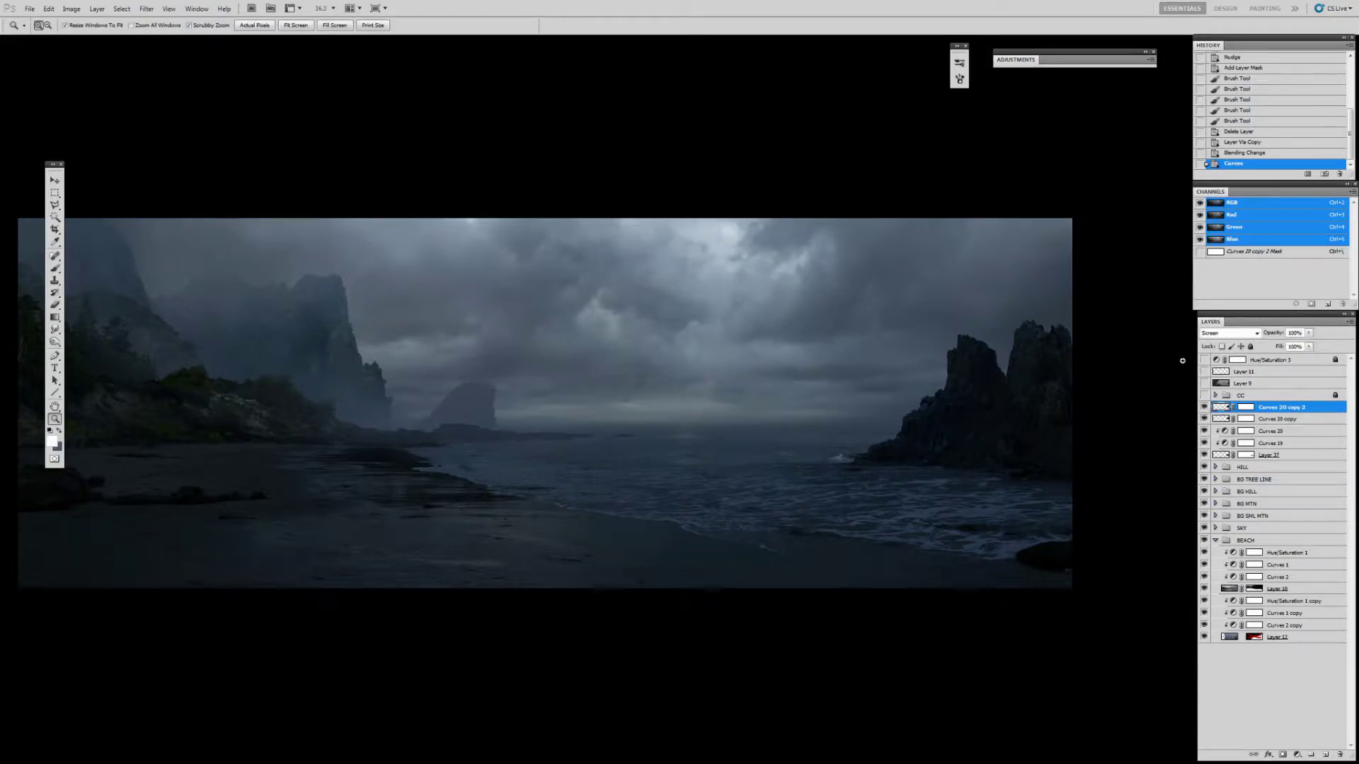
{"action": "key", "text": "ctrl+z"}
{"action": "left_click", "coordinate": [71, 9]}
{"action": "left_click", "coordinate": [208, 53]}
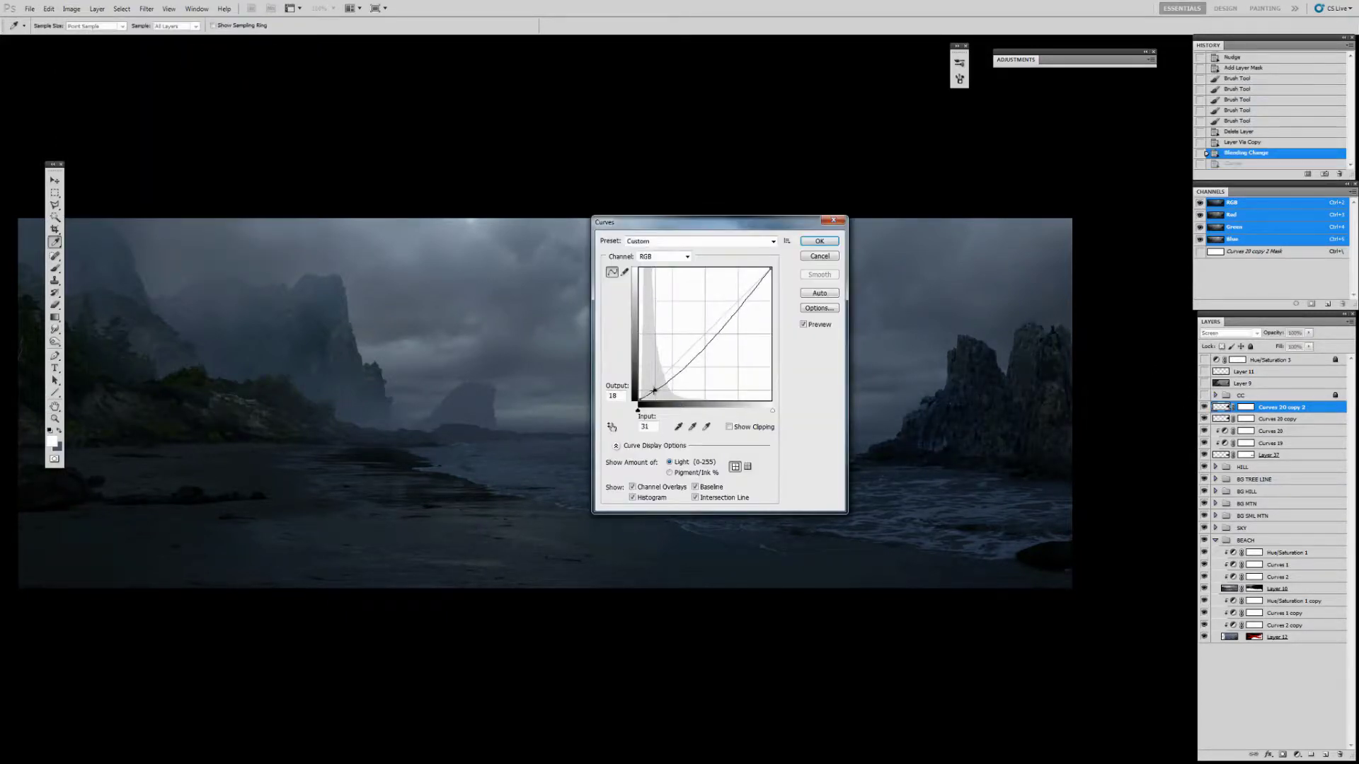
{"action": "left_click_drag", "start_coordinate": [654, 390], "coordinate": [663, 362]}
{"action": "key", "text": "Return"}
Invert the copy's mask and paint white with 500 px then 200 px brushes over the right rocks
{"action": "key", "text": "ctrl+backslash"}
{"action": "key", "text": "ctrl+i"}
{"action": "key", "text": "x"}
{"action": "key", "text": "b"}
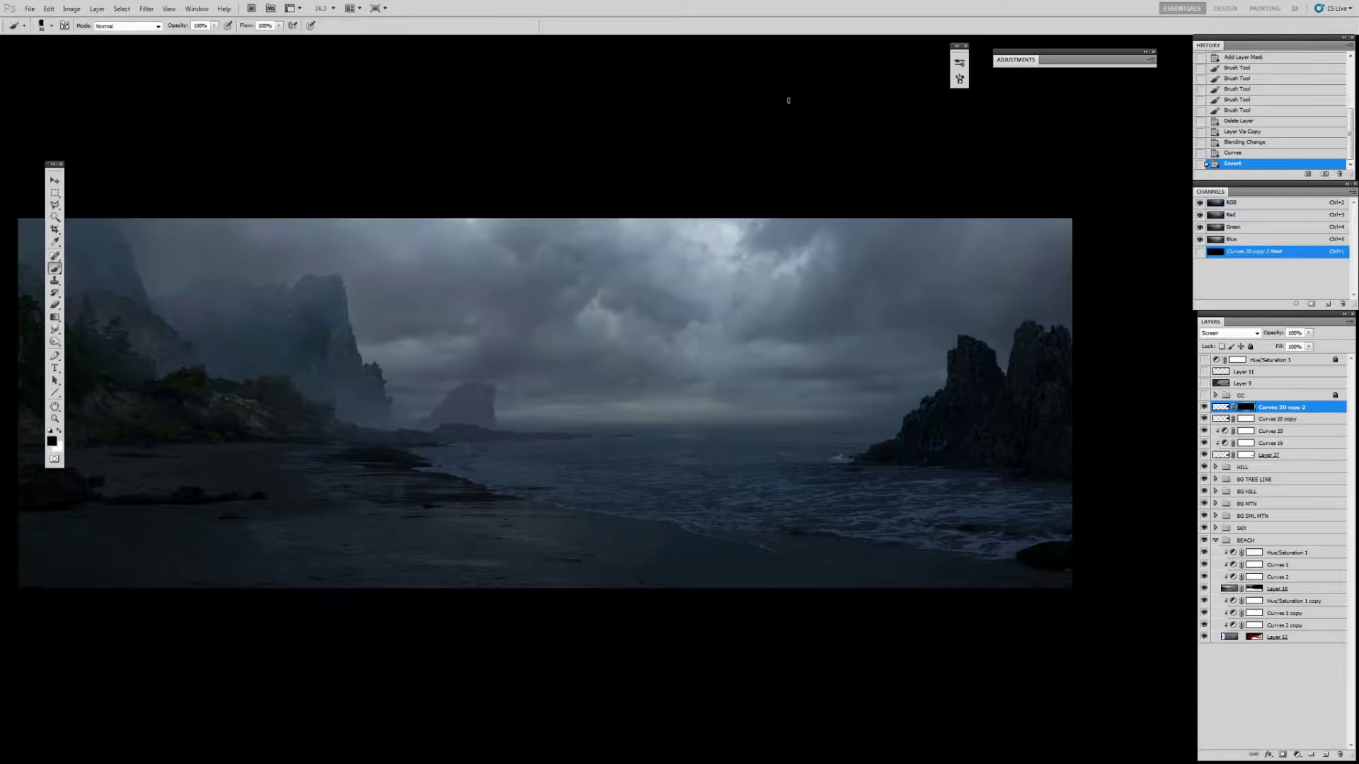
{"action": "right_click", "coordinate": [787, 101]}
{"action": "double_click", "coordinate": [772, 142]}
{"action": "key", "text": "x"}
{"action": "mouse_move", "coordinate": [1041, 322]}
{"action": "left_mouse_down"}
{"action": "mouse_move", "coordinate": [976, 330]}
{"action": "mouse_move", "coordinate": [1048, 354]}
{"action": "left_mouse_up"}
{"action": "key", "text": "bracketleft"}
{"action": "key", "text": "bracketleft"}
{"action": "key", "text": "bracketleft"}
{"action": "left_click_drag", "start_coordinate": [934, 393], "coordinate": [924, 398]}
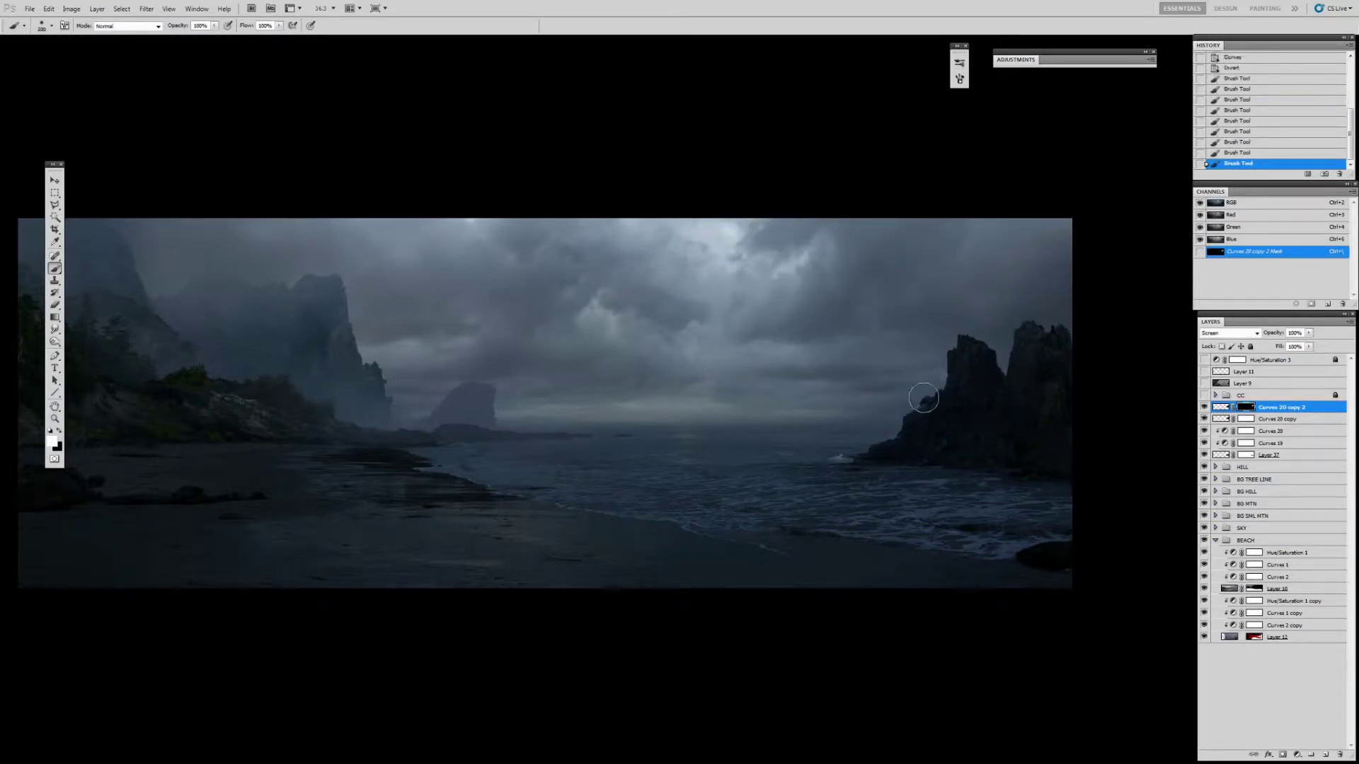
{"action": "scroll", "coordinate": [864, 439], "scroll_direction": "up", "scroll_amount": 3}
{"action": "key", "text": "z"}
{"action": "key", "text": "x"}
{"action": "scroll", "coordinate": [818, 461], "scroll_direction": "down", "scroll_amount": 3}
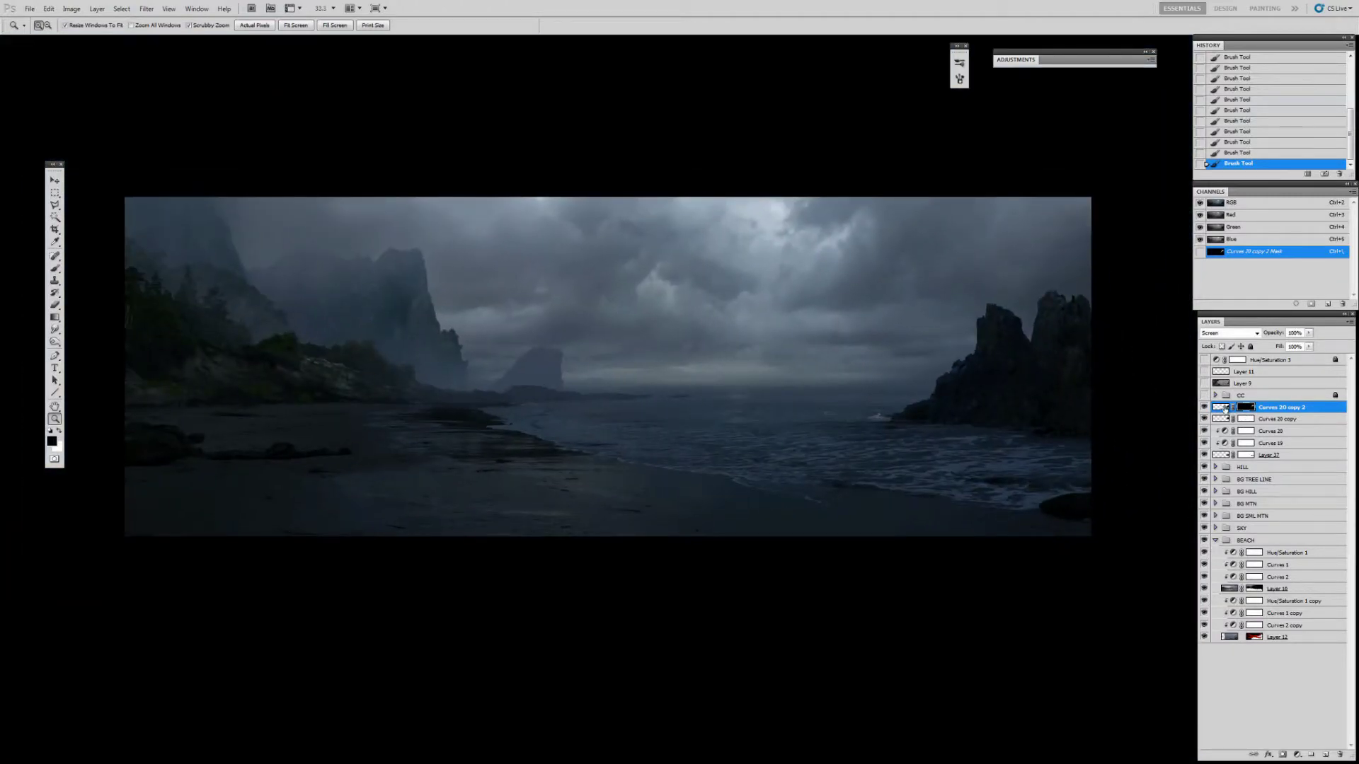
Lower the copy's opacity to 75% and slightly desaturate it with Hue/Saturation -5
{"action": "left_click", "coordinate": [1226, 408]}
{"action": "key", "text": "x"}
{"action": "key", "text": "7"}
{"action": "key", "text": "5"}
{"action": "left_click", "coordinate": [1245, 407], "text": "ctrl"}
{"action": "key", "text": "ctrl+u"}
{"action": "key", "text": "Escape"}
{"action": "key", "text": "ctrl+d"}
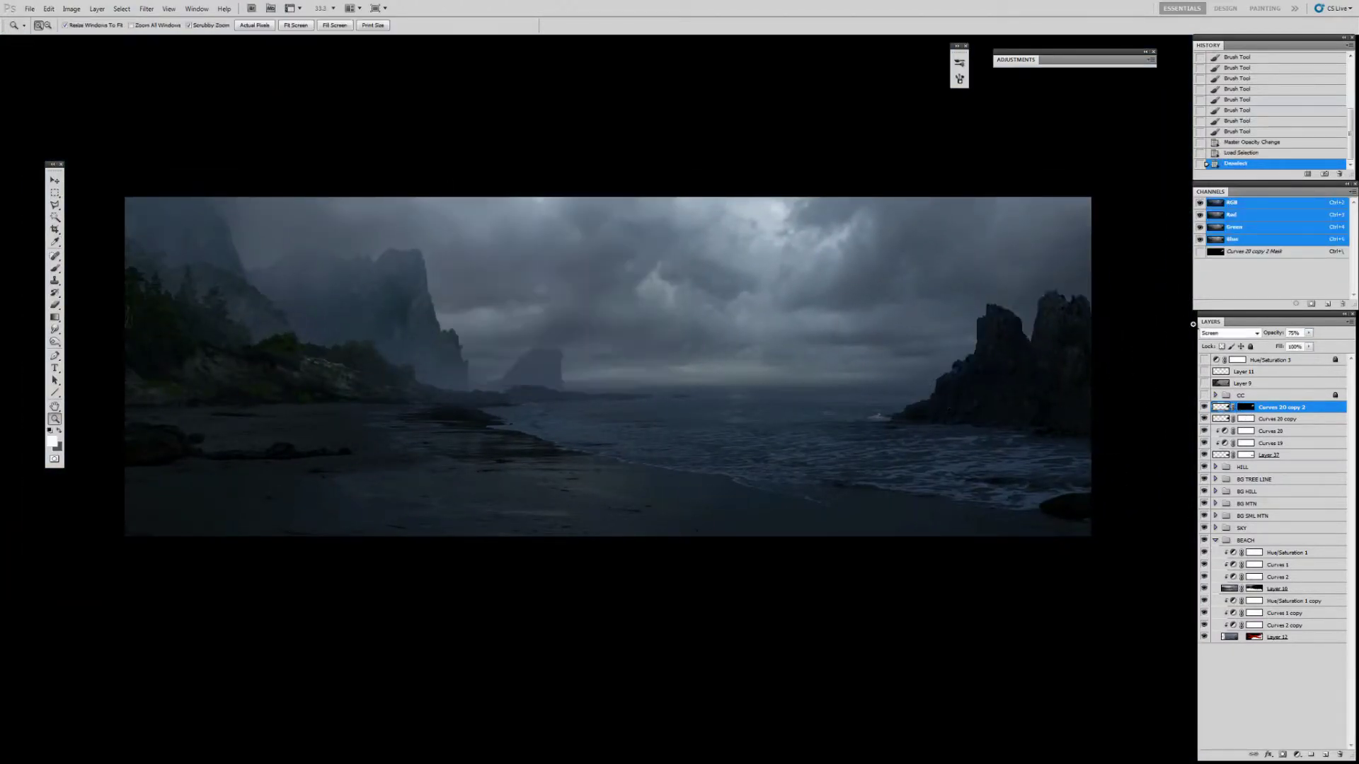
{"action": "key", "text": "ctrl+u"}
{"action": "key", "text": "Return"}
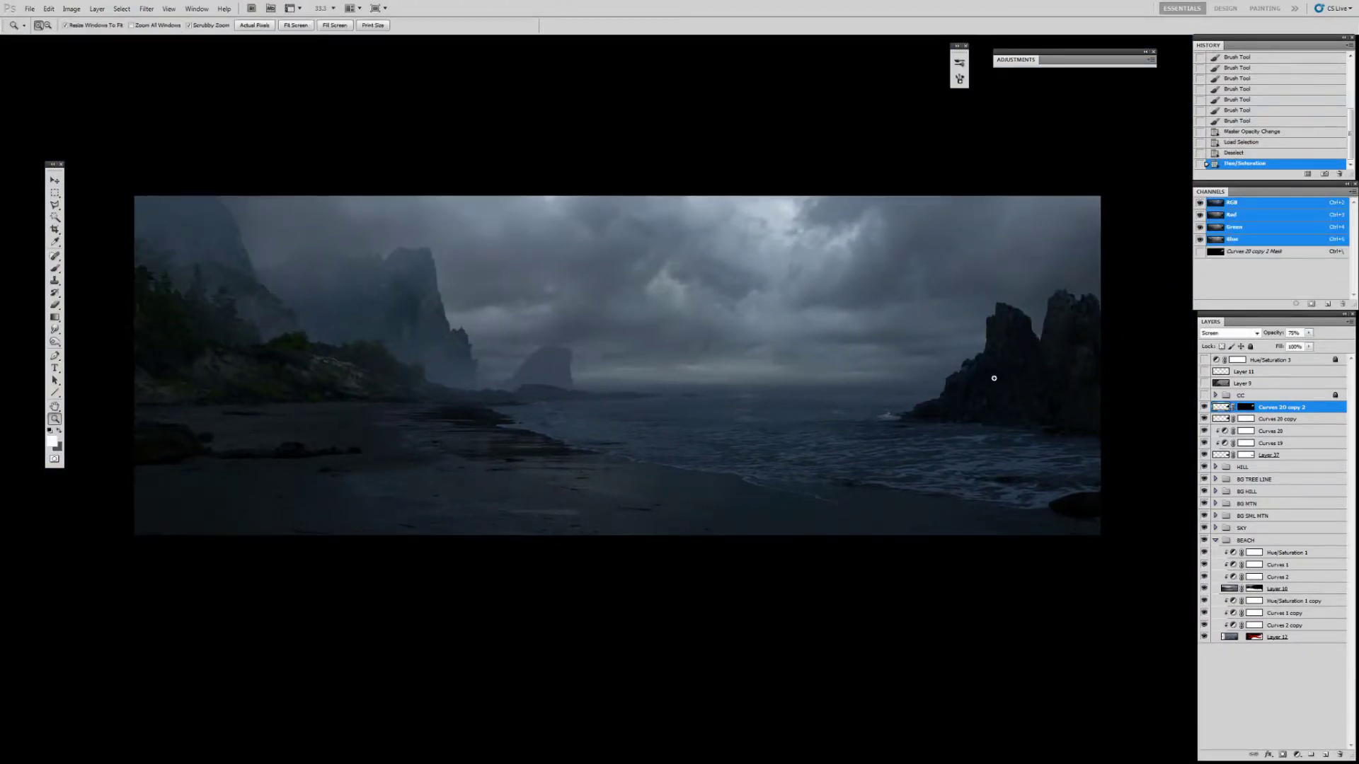
Zoom out to the whole scene and select the rock layers for grouping
{"action": "scroll", "coordinate": [1044, 386], "scroll_direction": "down", "scroll_amount": 2}
{"action": "key", "text": "v"}
{"action": "key", "text": "alt+shift+bracketleft"}
Group the rock layers and name the group 'L ROCK'
{"action": "key", "text": "ctrl+g"}
{"action": "double_click", "coordinate": [1247, 408]}
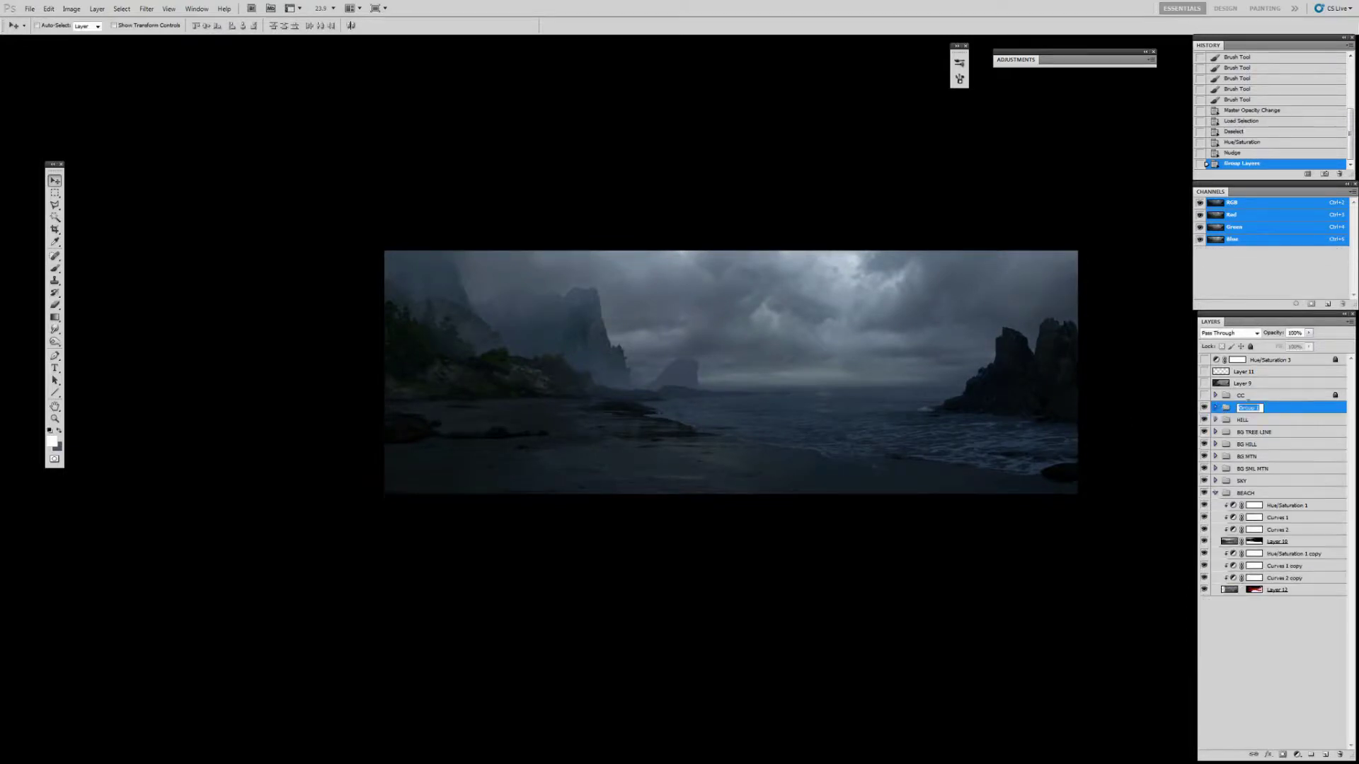
{"action": "type", "text": "L ROCK"}
{"action": "key", "text": "Return"}
Straighten the Curves 19 curve and check Levels on the Curves 20 copy layer
{"action": "left_click_drag", "start_coordinate": [1144, 443], "coordinate": [1053, 432]}
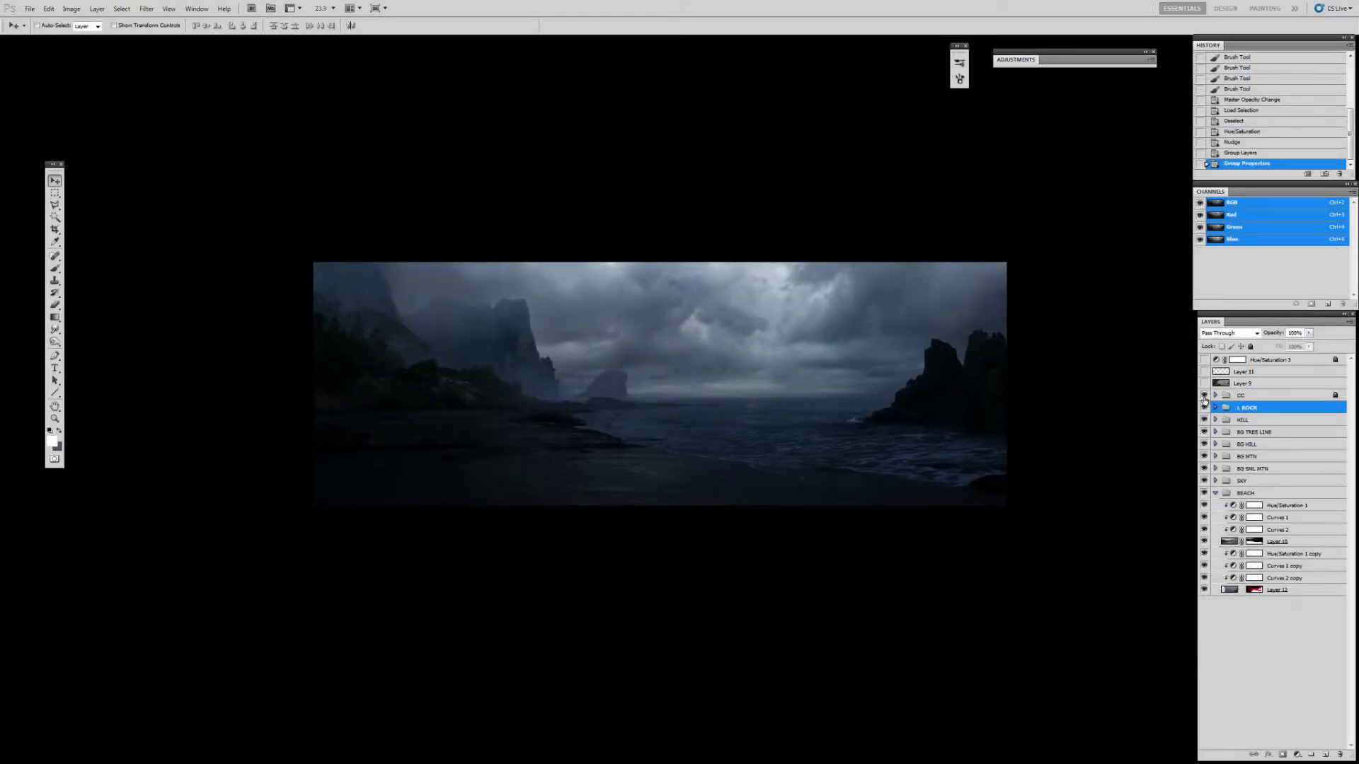
{"action": "left_click", "coordinate": [1215, 408]}
{"action": "left_click", "coordinate": [1228, 456]}
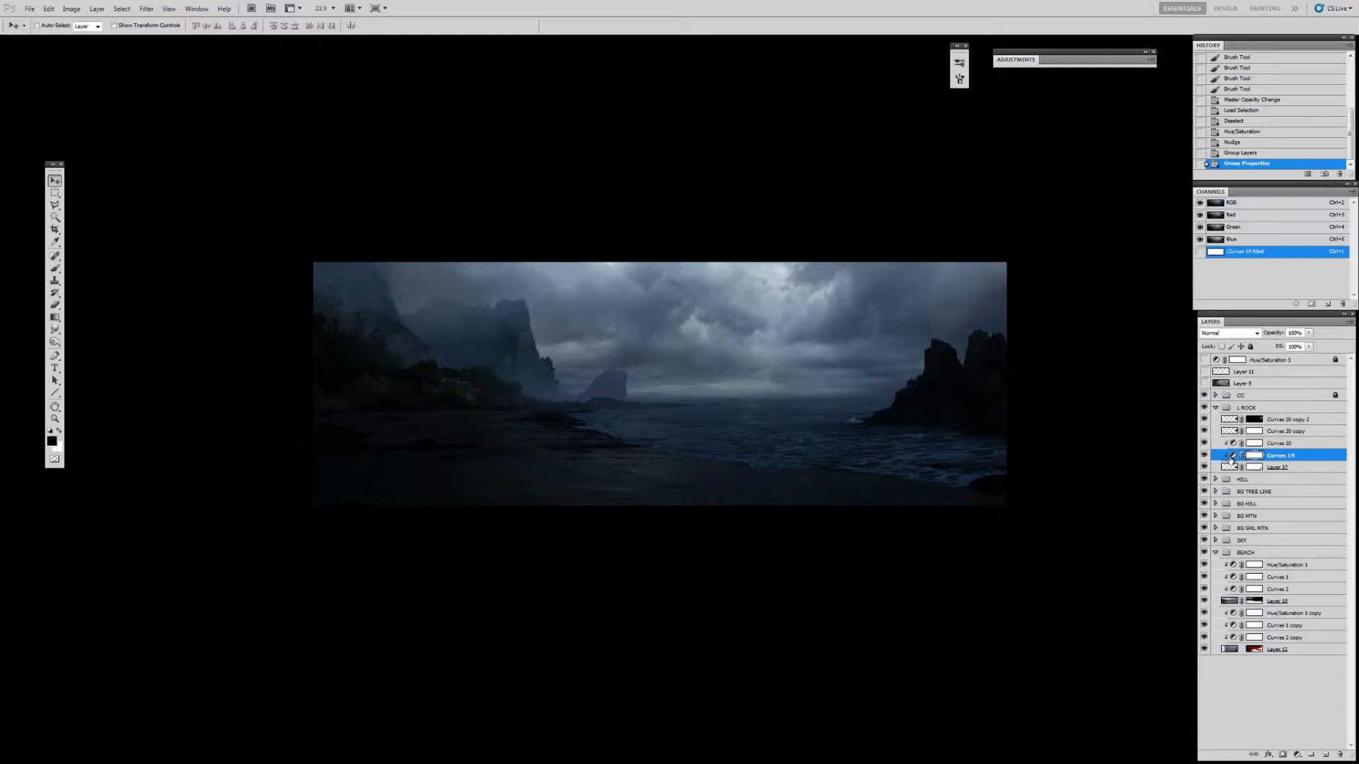
{"action": "left_click_drag", "start_coordinate": [1083, 205], "coordinate": [1161, 212]}
{"action": "left_click", "coordinate": [1230, 433]}
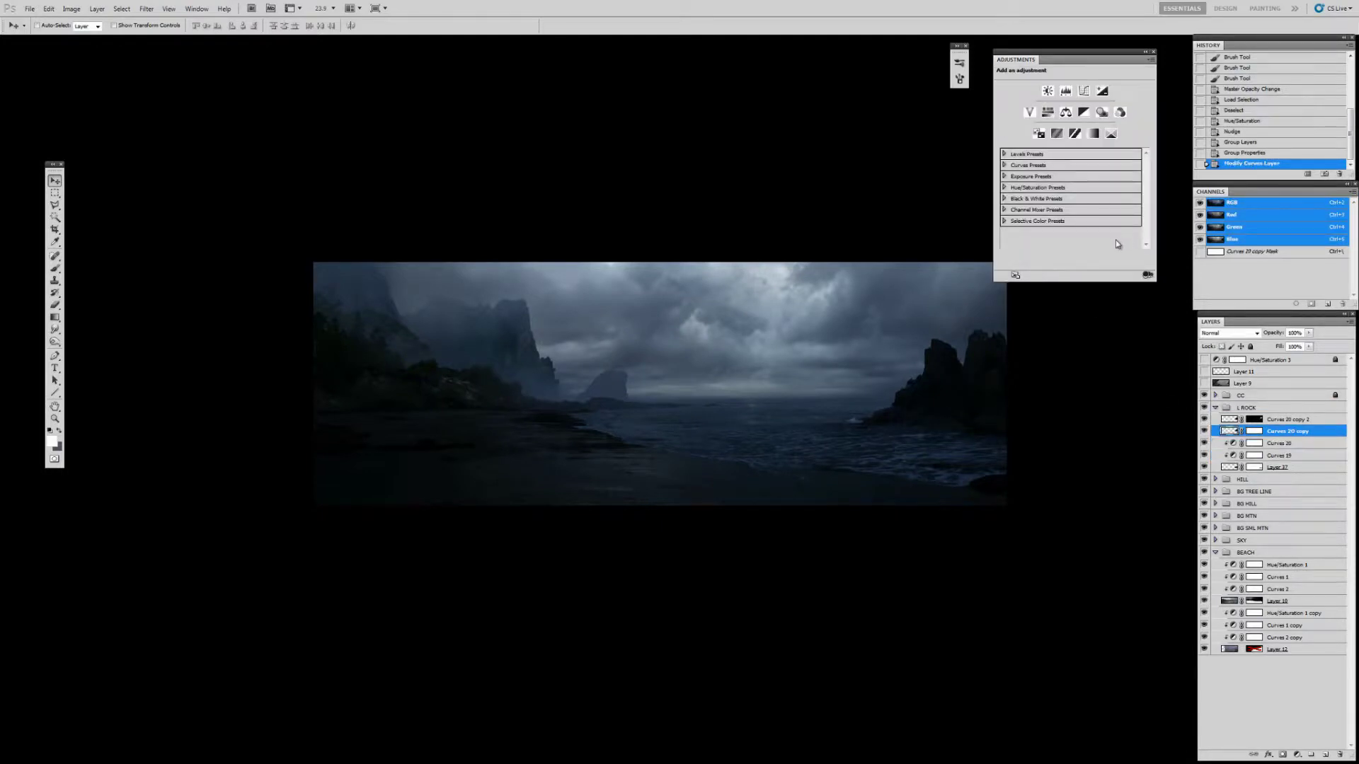
{"action": "key", "text": "ctrl+l"}
{"action": "key", "text": "Return"}
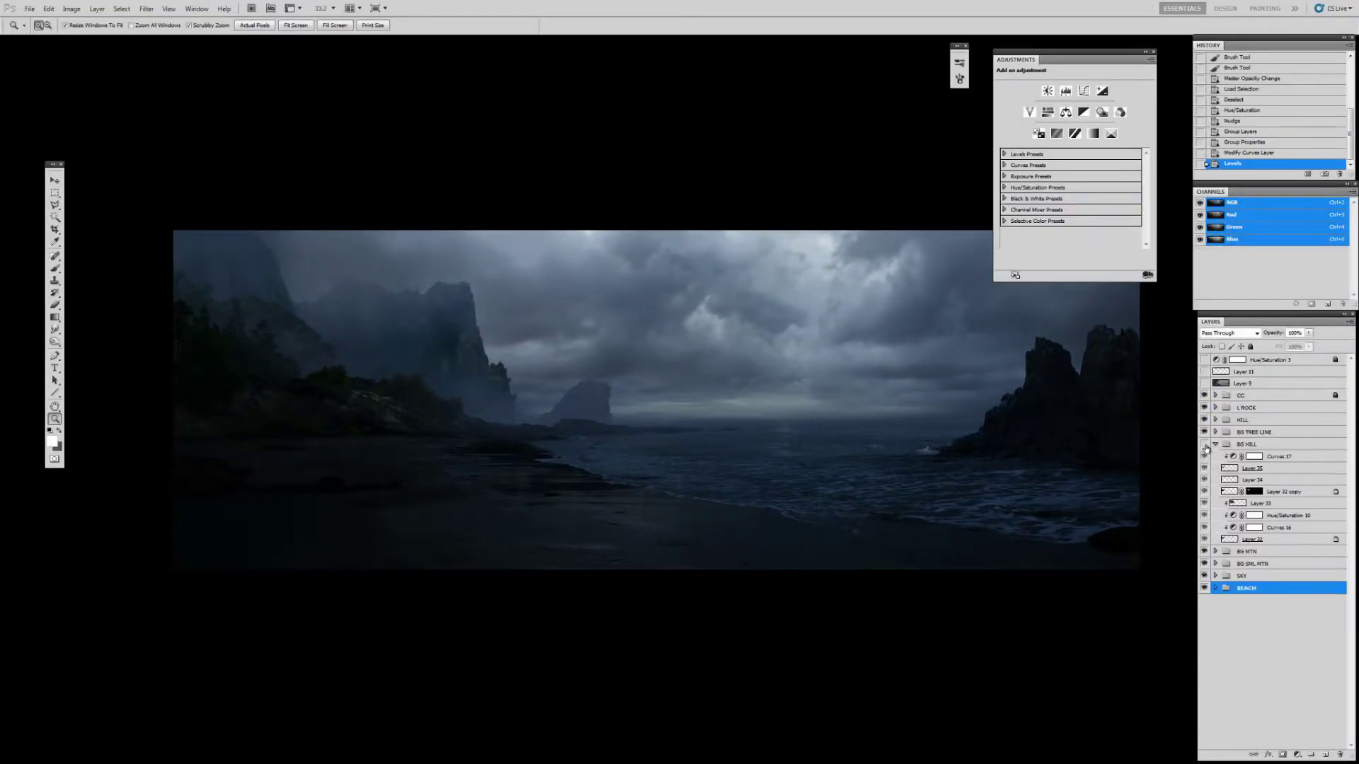
Fully desaturate the image with the Hue/Saturation 10 adjustment layer
{"action": "left_click", "coordinate": [1255, 528]}
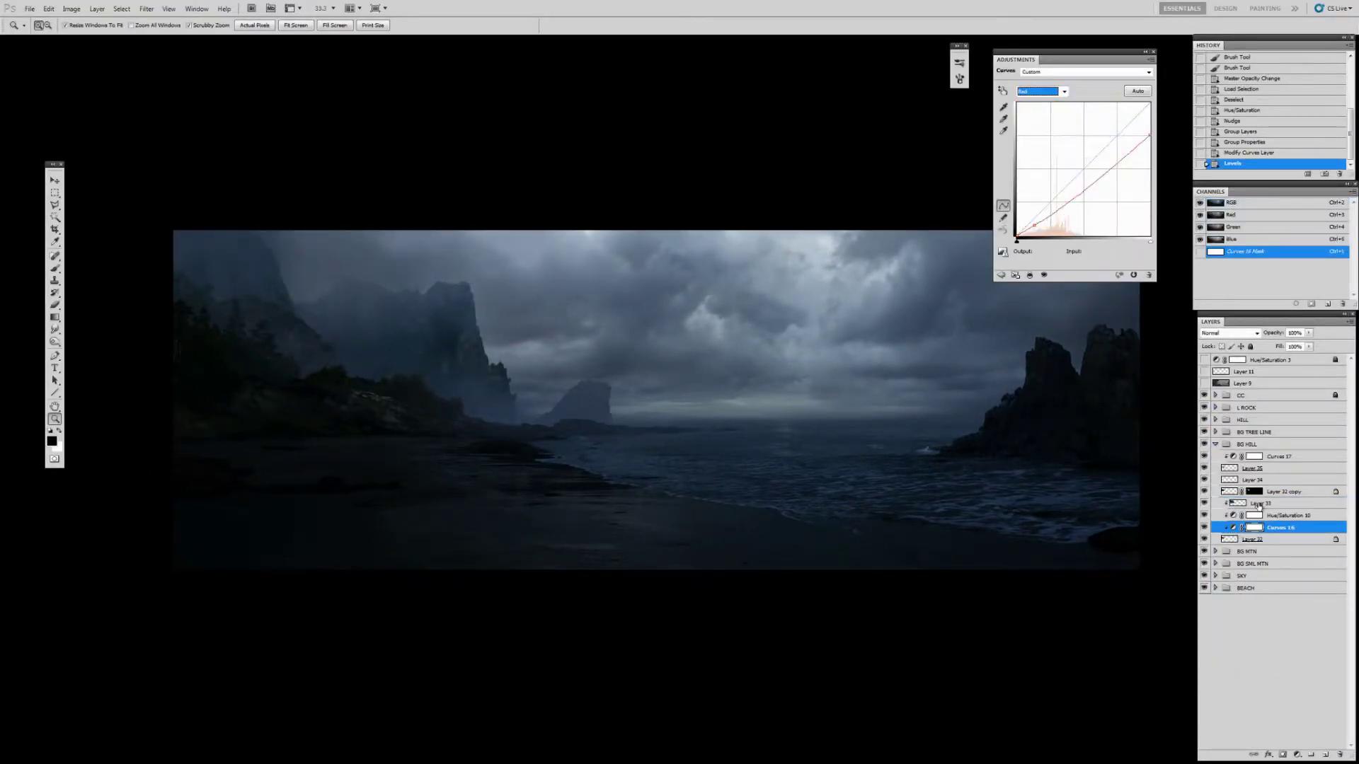
{"action": "left_click", "coordinate": [1257, 504]}
{"action": "left_click", "coordinate": [1278, 515]}
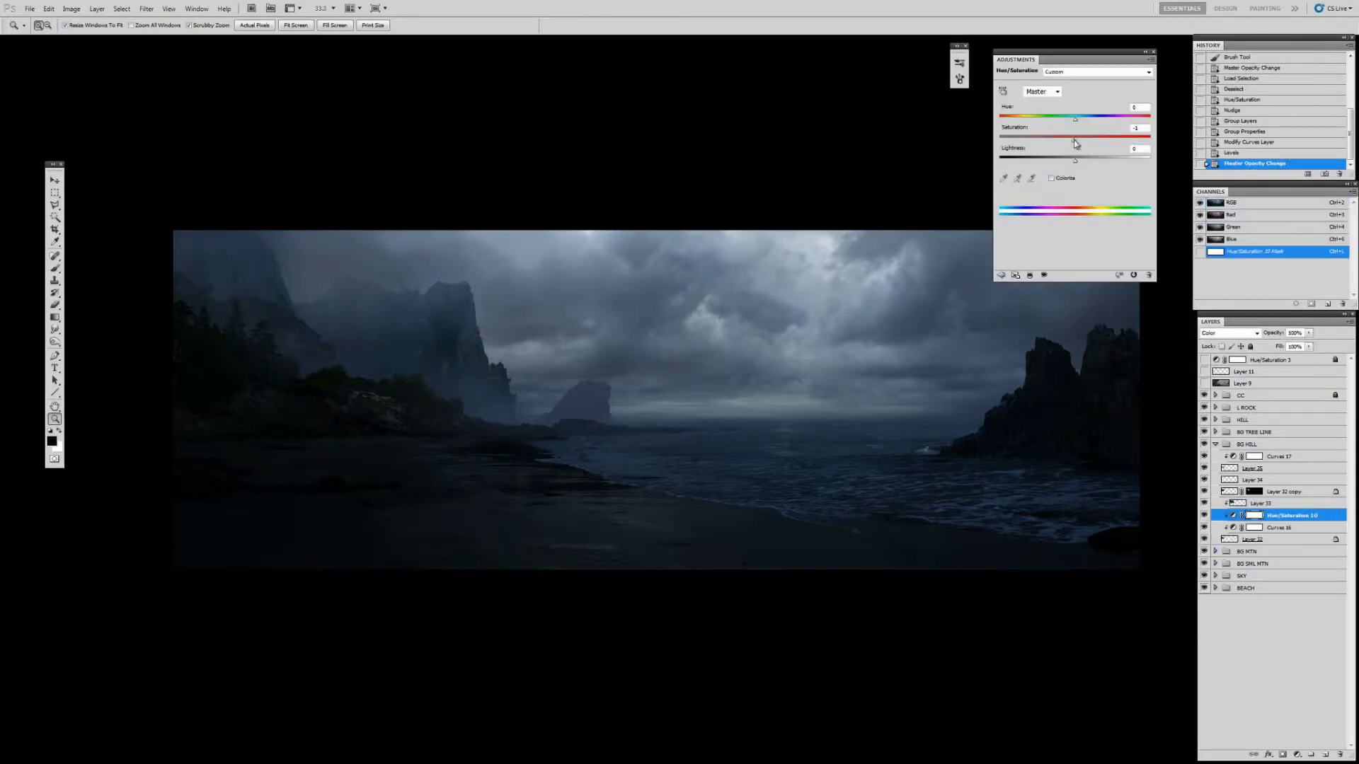
{"action": "left_click_drag", "start_coordinate": [1044, 140], "coordinate": [1000, 140]}
Apply a red-channel Curves to Layer 32 copy and lower its opacity to 40%
{"action": "left_click", "coordinate": [1236, 492]}
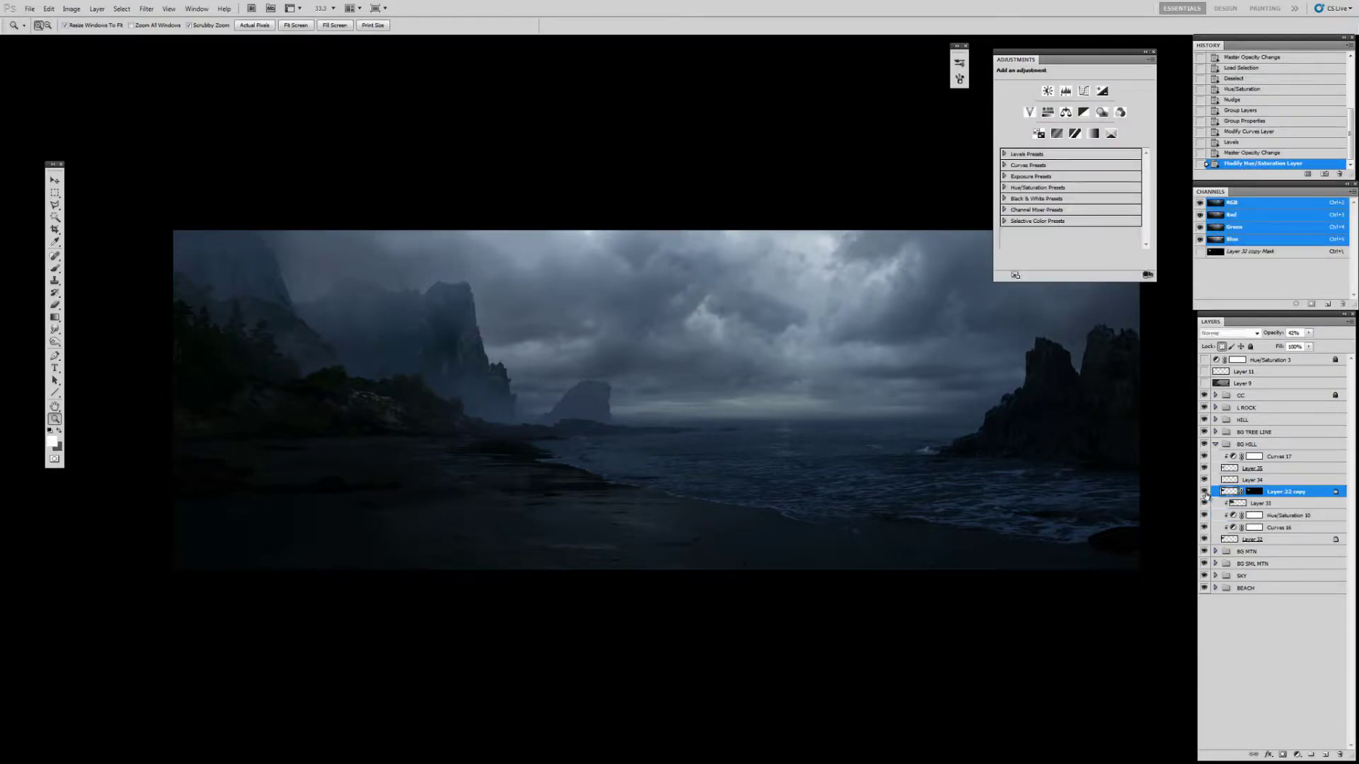
{"action": "left_click", "coordinate": [71, 8]}
{"action": "left_click", "coordinate": [206, 62]}
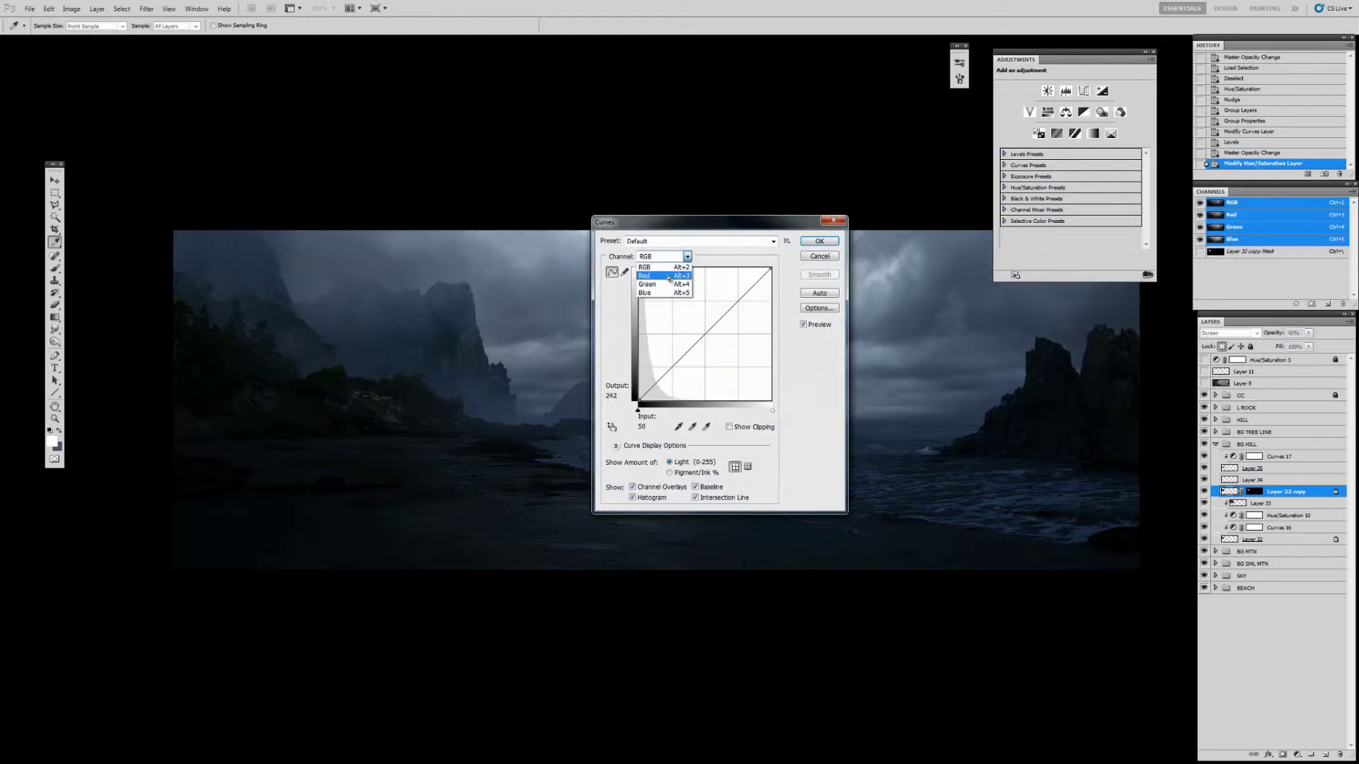
{"action": "key", "text": "Return"}
{"action": "left_click", "coordinate": [1309, 333]}
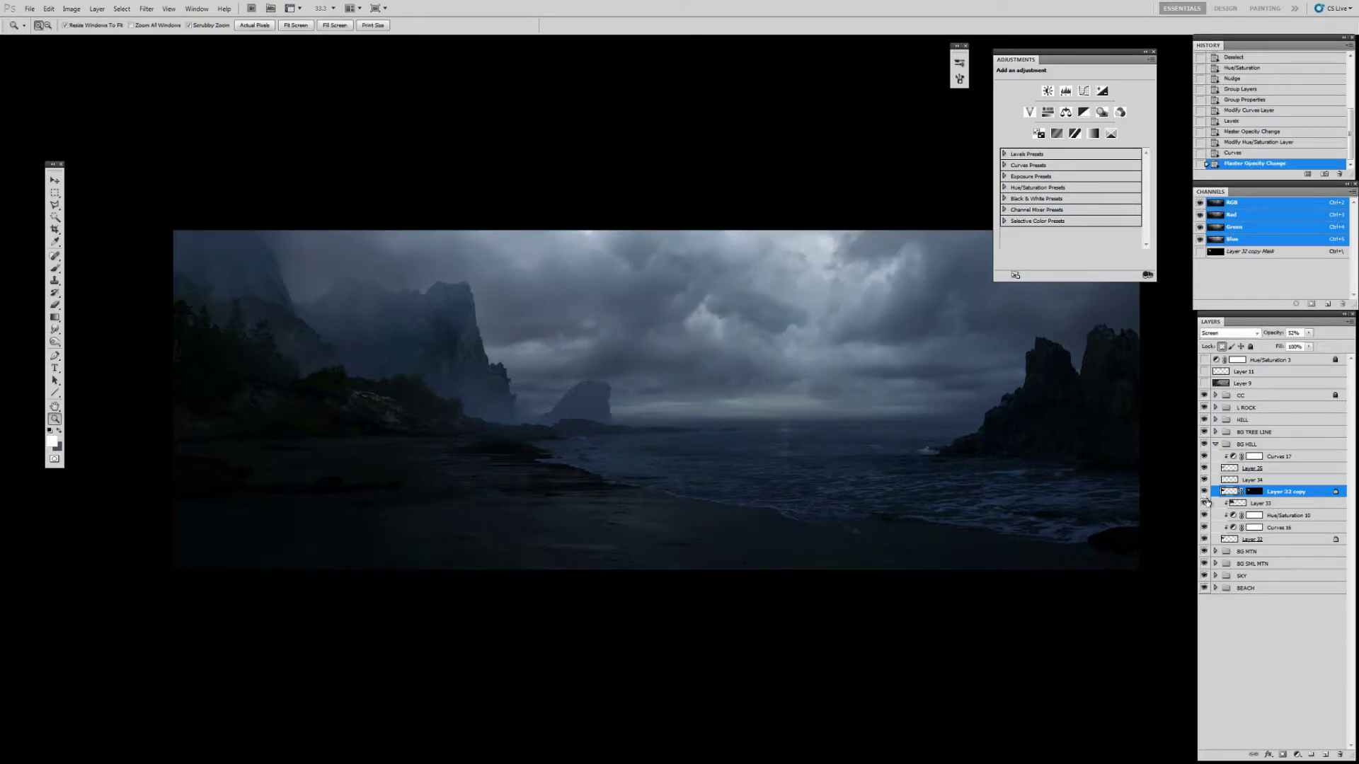
{"action": "left_click_drag", "start_coordinate": [1303, 344], "coordinate": [1300, 344]}
{"action": "left_click_drag", "start_coordinate": [1045, 497], "coordinate": [1020, 479]}
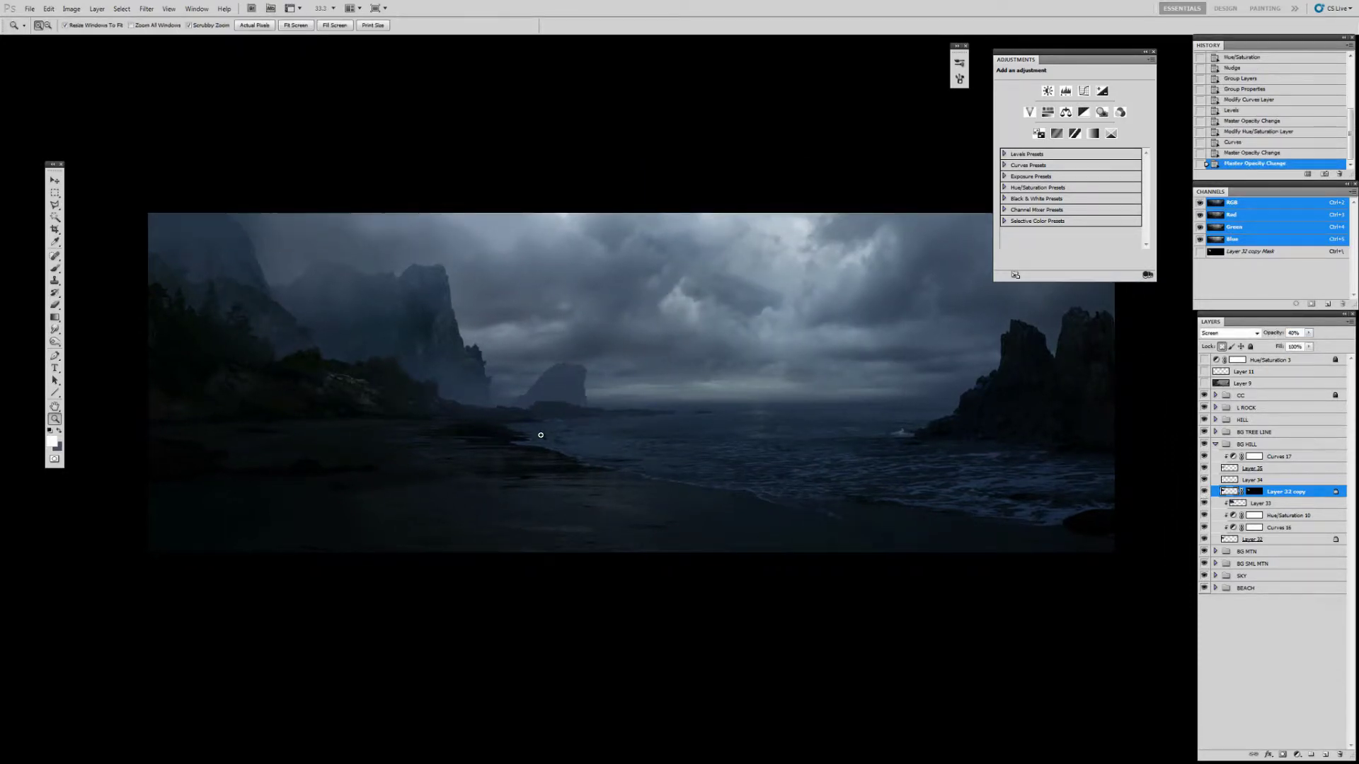
{"action": "left_click_drag", "start_coordinate": [809, 390], "coordinate": [795, 401]}
Hide the CC group, collapse the BG HILL group, and zoom in on the painting
{"action": "left_click", "coordinate": [1204, 395]}
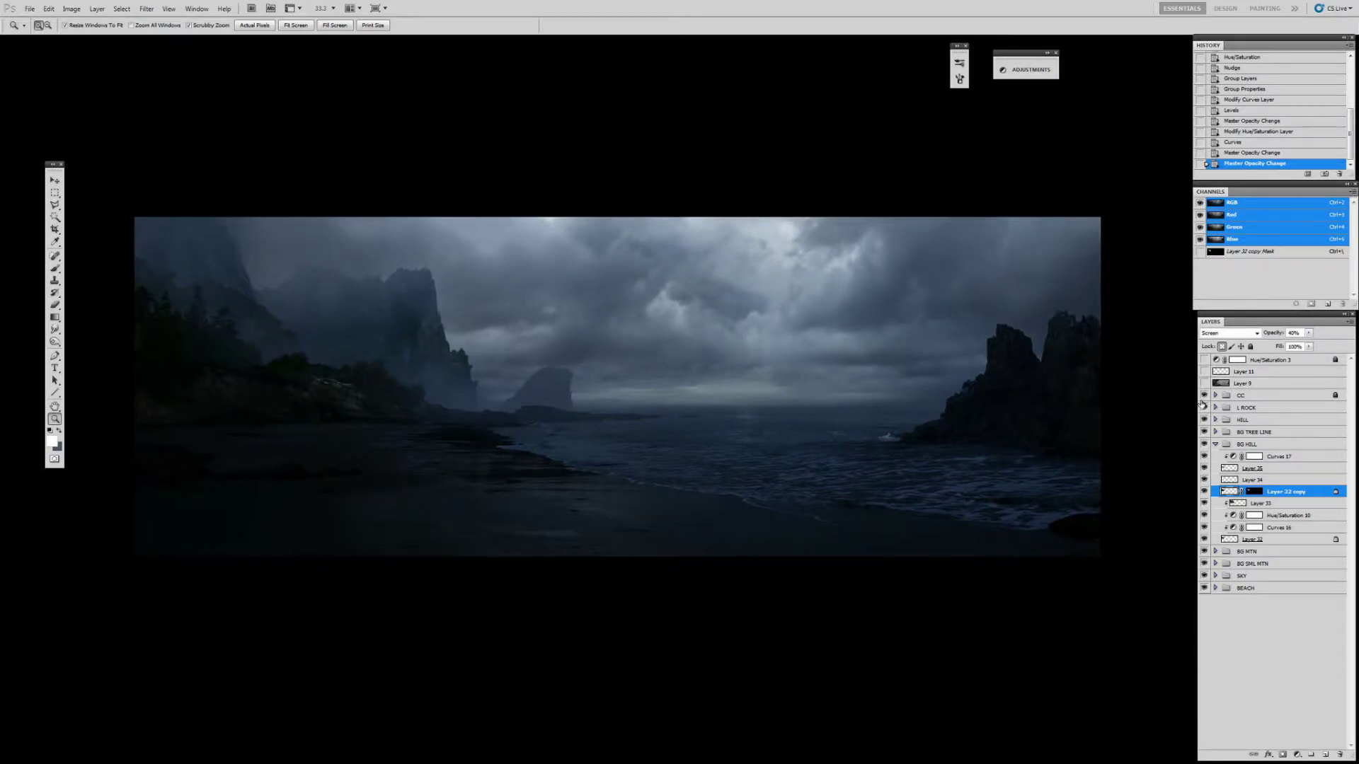
{"action": "left_click", "coordinate": [1281, 448]}
{"action": "left_click", "coordinate": [1215, 444]}
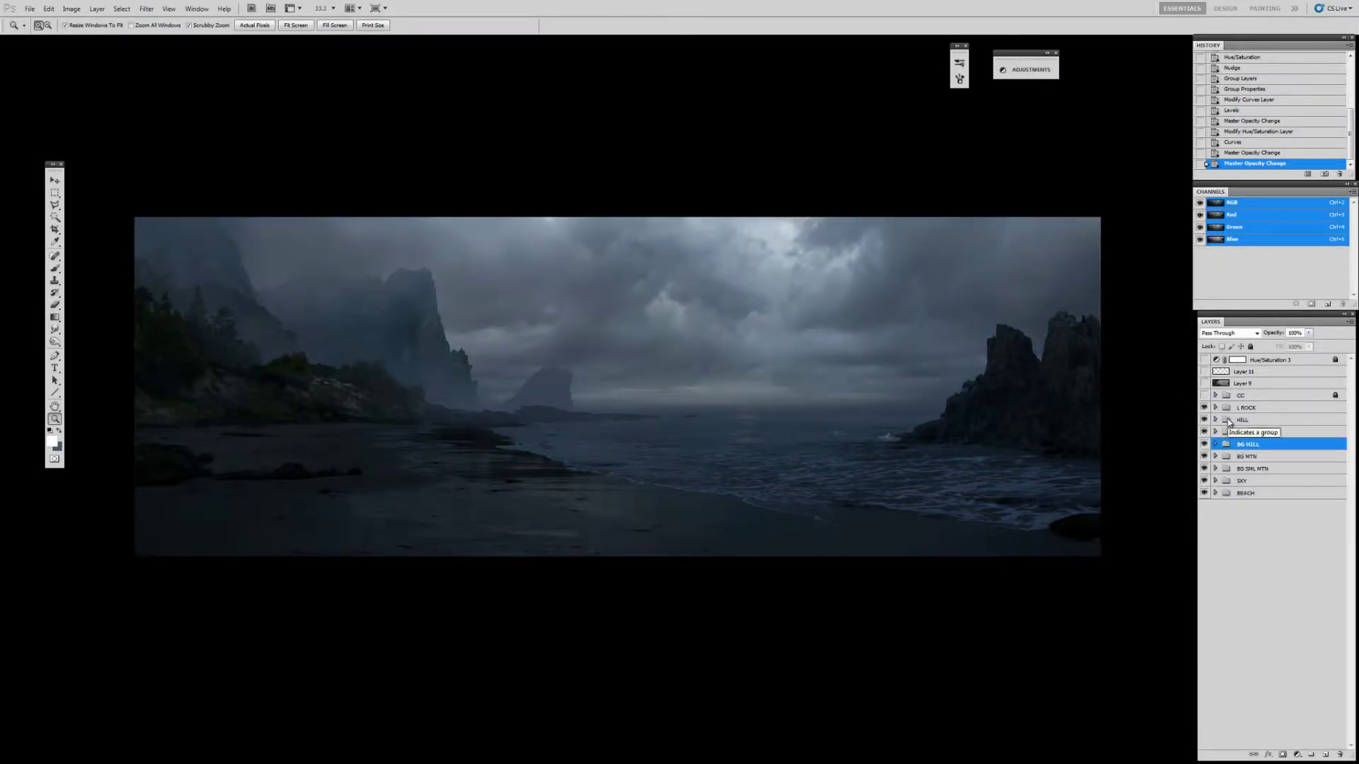
{"action": "key", "text": "ctrl+plus"}
Create a new layer above PAINT in the HILL group and sample a dark colour
{"action": "left_click", "coordinate": [1216, 420]}
{"action": "left_click", "coordinate": [1250, 454]}
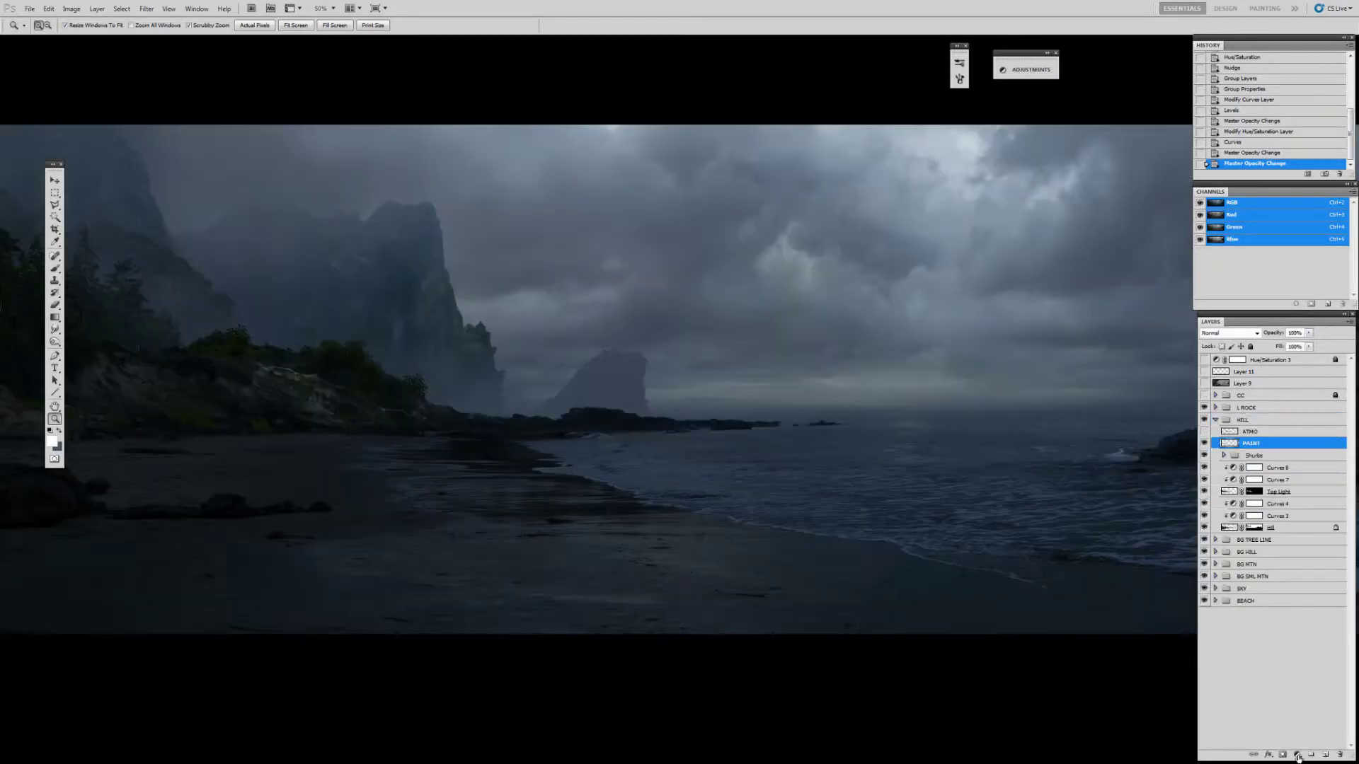
{"action": "key", "text": "ctrl+shift+alt+n"}
{"action": "right_click", "coordinate": [950, 405]}
{"action": "key", "text": "Escape"}
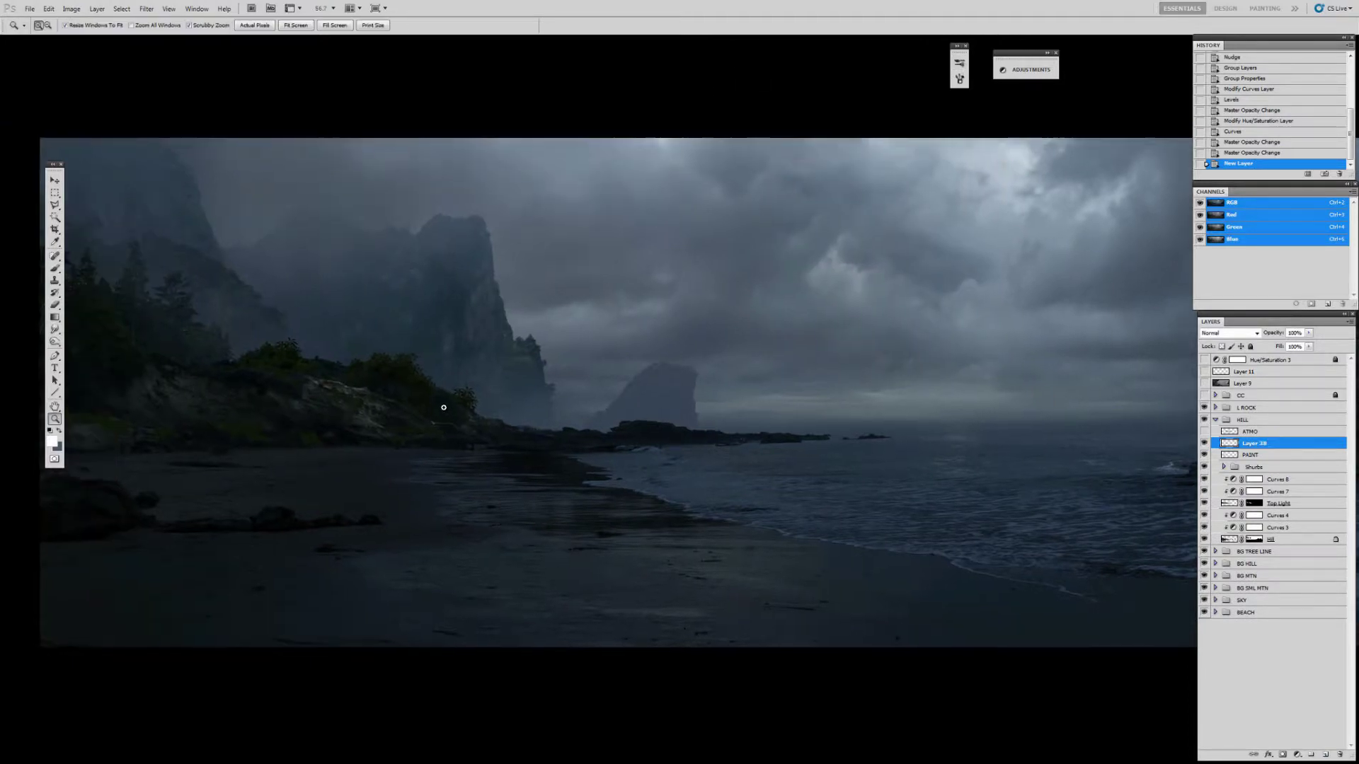
{"action": "left_click_drag", "start_coordinate": [443, 403], "coordinate": [536, 438]}
{"action": "key", "text": "i"}
{"action": "key", "text": "z"}
{"action": "key", "text": "ctrl+minus"}
{"action": "key", "text": "ctrl+minus"}
{"action": "key", "text": "ctrl+minus"}
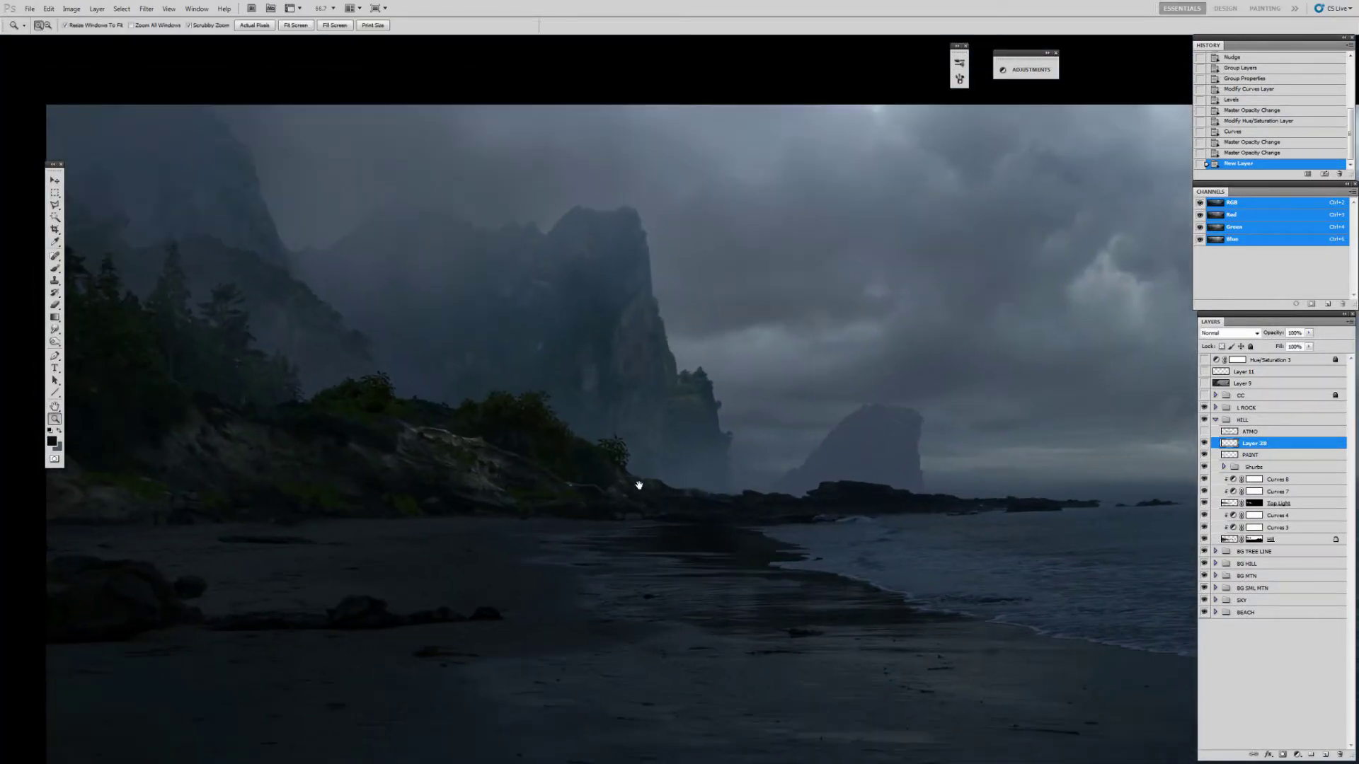
{"action": "mouse_move", "coordinate": [639, 485]}
{"action": "left_mouse_down"}
{"action": "mouse_move", "coordinate": [583, 480]}
{"action": "mouse_move", "coordinate": [615, 427]}
{"action": "left_mouse_up"}
Paint a long dark trunk leaning diagonally from the hill toward the sea stack
{"action": "key", "text": "b"}
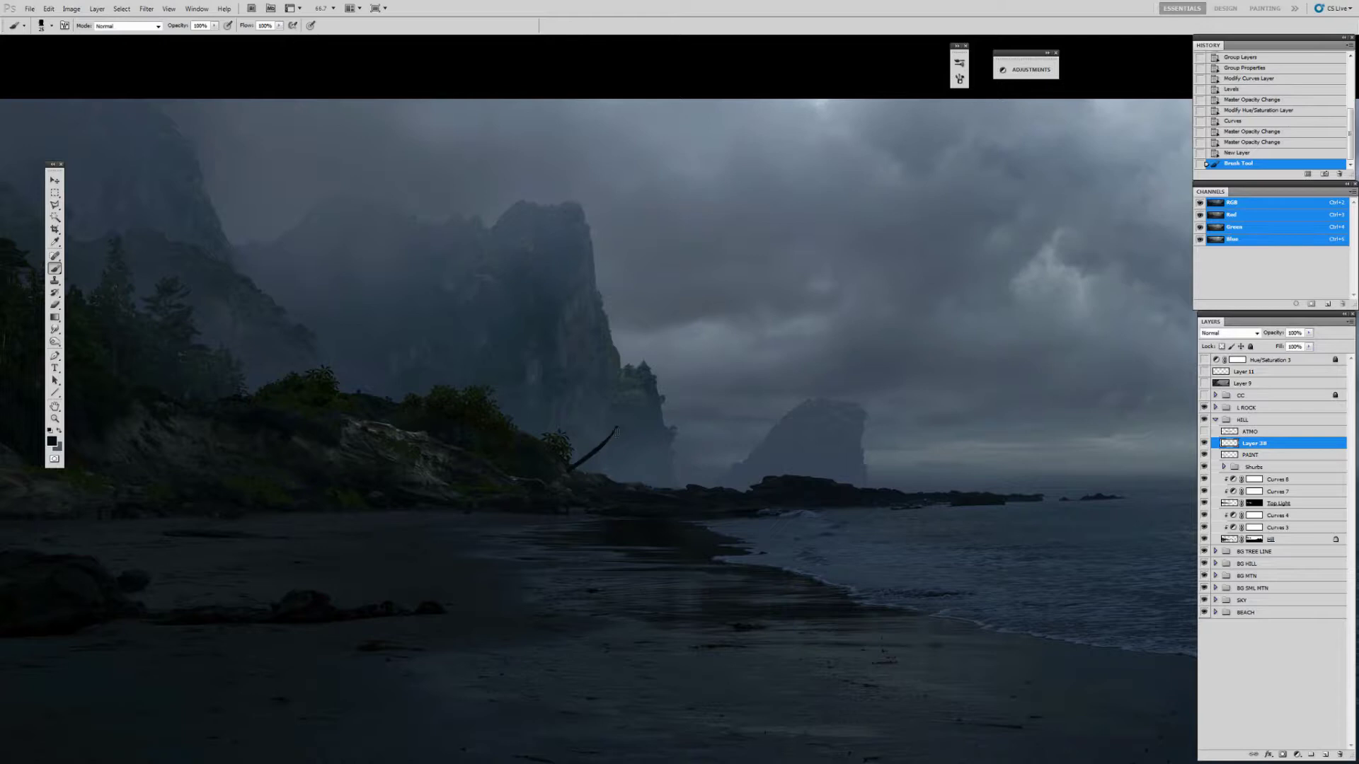
{"action": "key", "text": "ctrl+z"}
{"action": "mouse_move", "coordinate": [568, 473]}
{"action": "left_mouse_down"}
{"action": "mouse_move", "coordinate": [615, 413]}
{"action": "mouse_move", "coordinate": [635, 424]}
{"action": "left_mouse_up"}
{"action": "key", "text": "ctrl+z"}
{"action": "key", "text": "ctrl+z"}
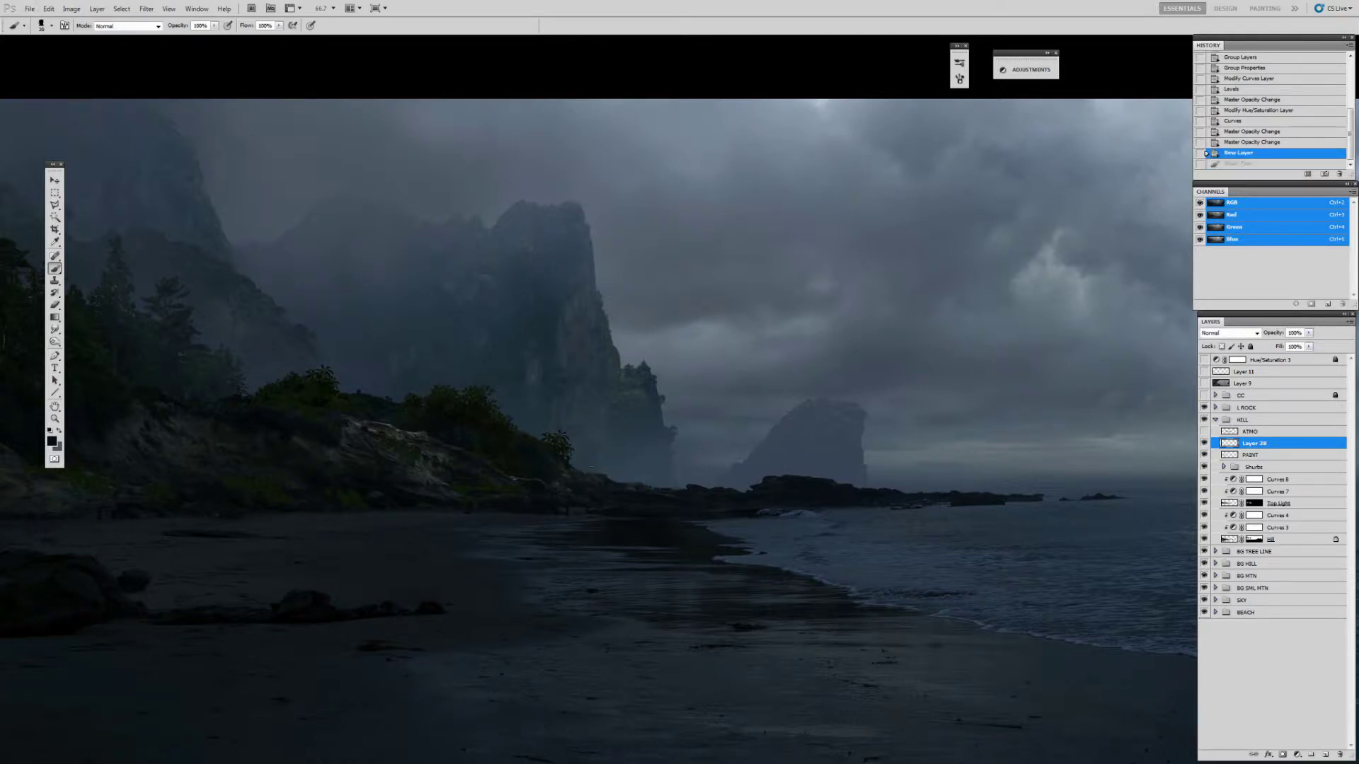
{"action": "key", "text": "ctrl+z"}
{"action": "left_click_drag", "start_coordinate": [572, 465], "coordinate": [641, 418]}
{"action": "scroll", "coordinate": [566, 472], "scroll_direction": "up", "scroll_amount": 2}
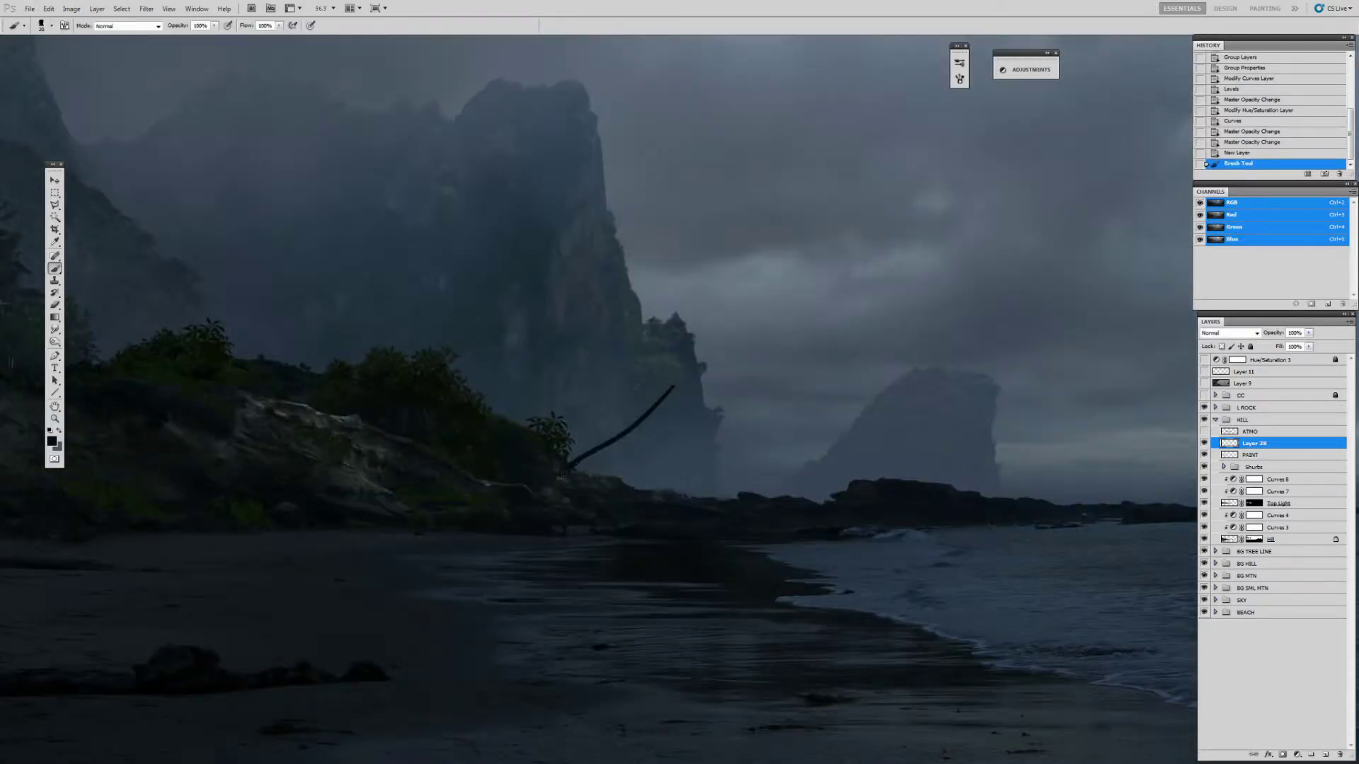
{"action": "left_click_drag", "start_coordinate": [564, 473], "coordinate": [704, 359]}
Clean up the trunk's edges by alternating the Eraser and Brush
{"action": "key", "text": "e"}
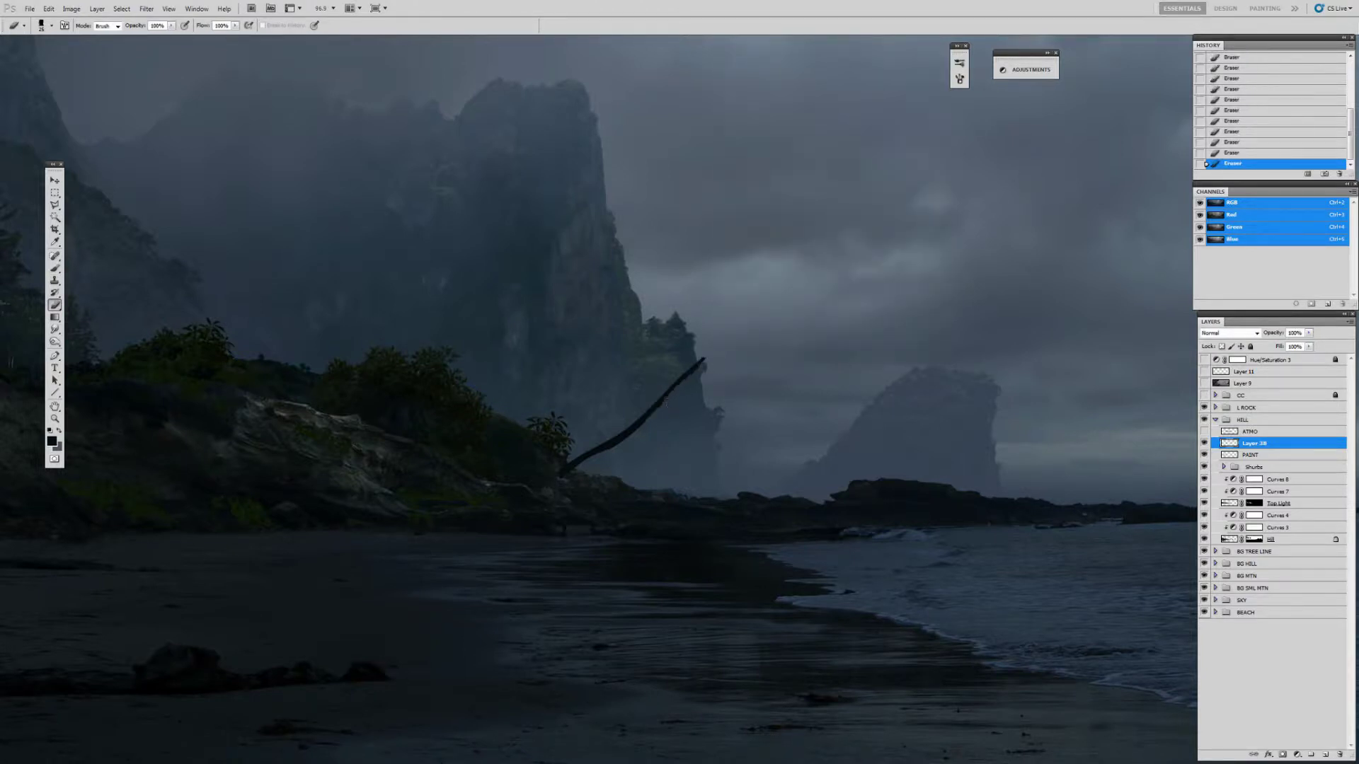
{"action": "key", "text": "b"}
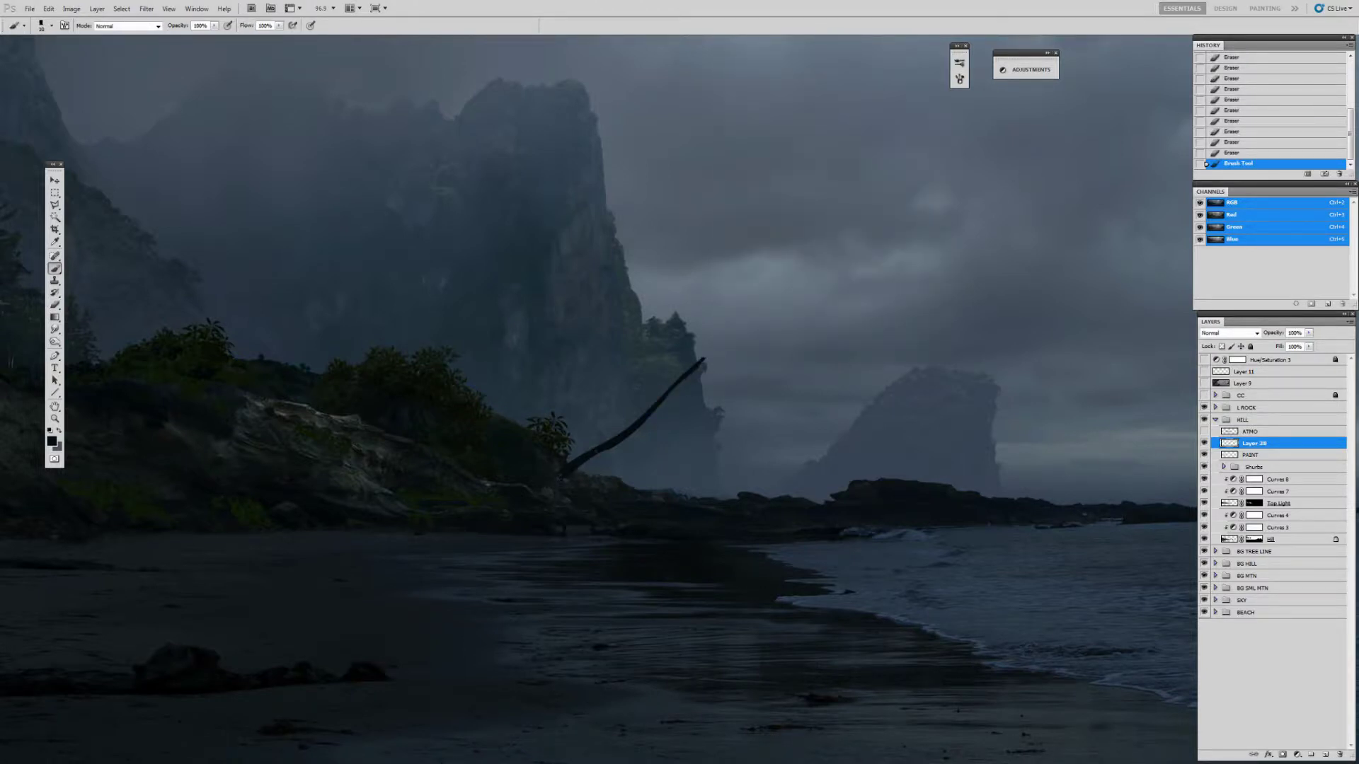
{"action": "key", "text": "e"}
{"action": "key", "text": "b"}
{"action": "key", "text": "z"}
{"action": "left_click_drag", "start_coordinate": [678, 443], "coordinate": [637, 415]}
{"action": "key", "text": "ctrl+b"}
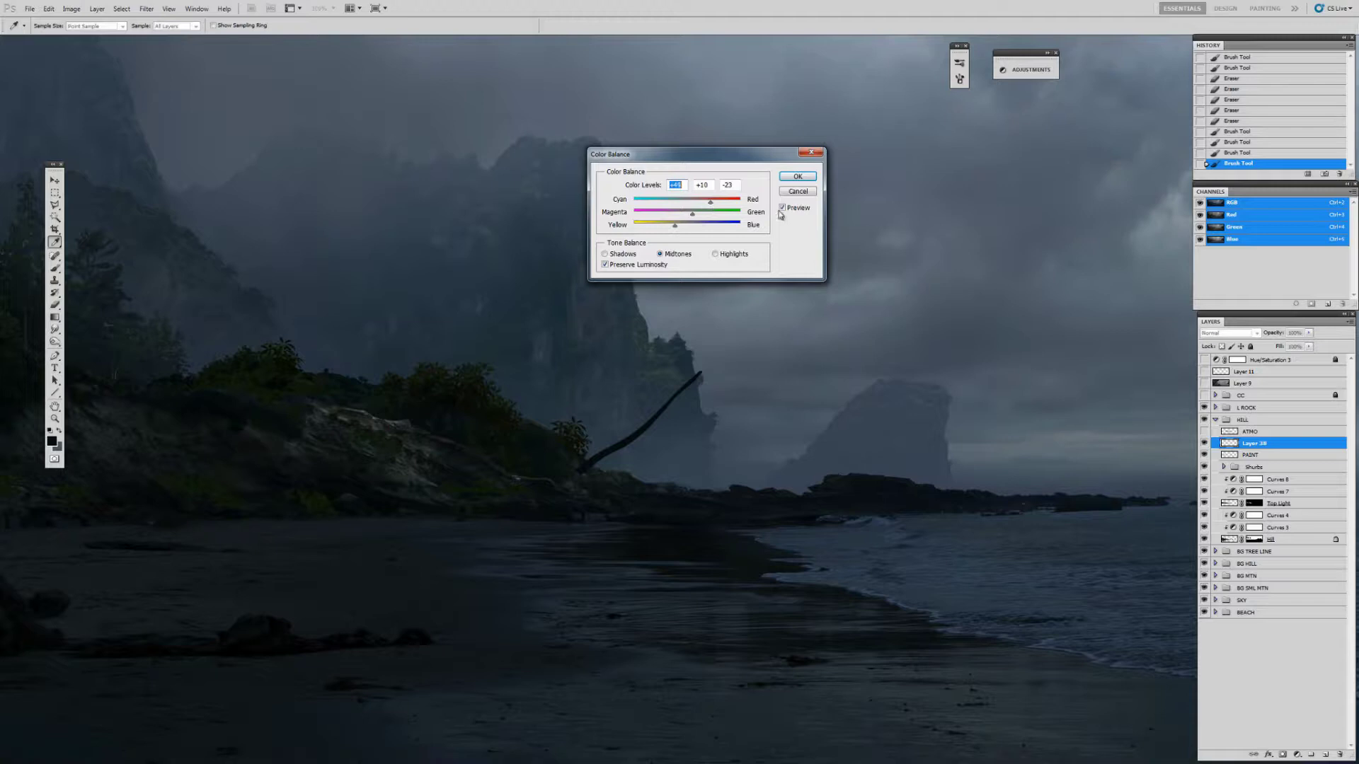
Warm the trunk with a red Color Balance, then adjust its Hue/Saturation
{"action": "key", "text": "Return"}
{"action": "key", "text": "z"}
{"action": "left_click_drag", "start_coordinate": [598, 443], "coordinate": [643, 486]}
{"action": "key", "text": "ctrl+u"}
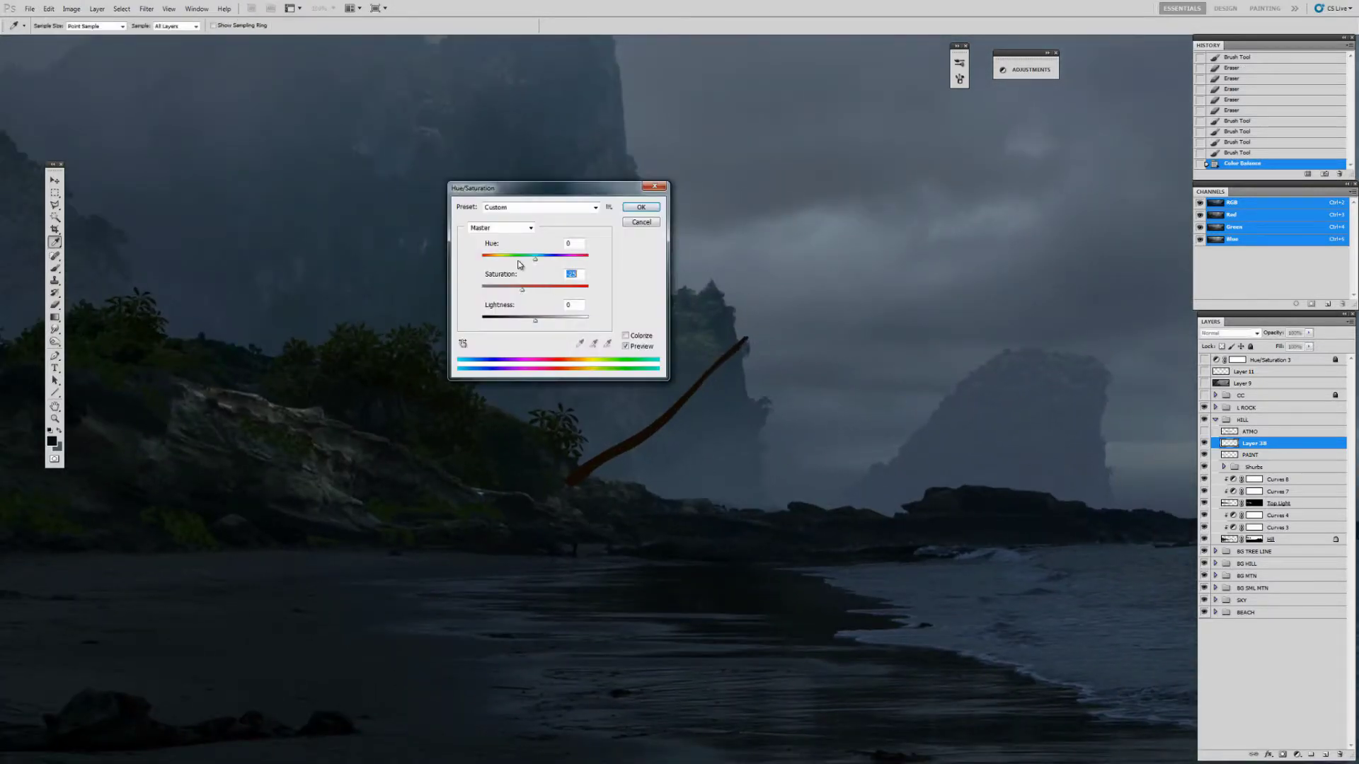
{"action": "left_click_drag", "start_coordinate": [559, 189], "coordinate": [459, 199]}
{"action": "key", "text": "Return"}
Apply a second Color Balance with Cyan-Red -9 and zoom out to the whole painting
{"action": "key", "text": "ctrl+b"}
{"action": "left_click_drag", "start_coordinate": [687, 200], "coordinate": [684, 205]}
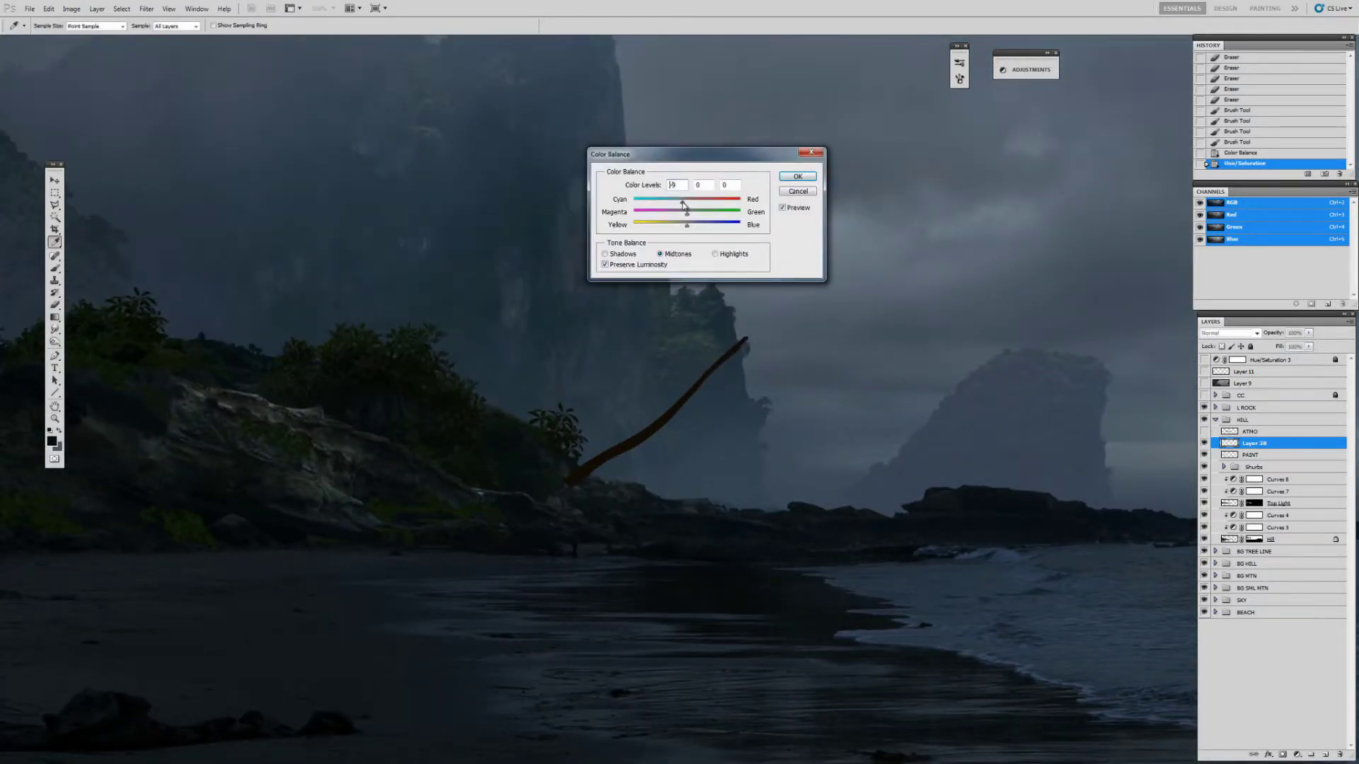
{"action": "left_click", "coordinate": [798, 176]}
{"action": "key", "text": "z"}
{"action": "left_click_drag", "start_coordinate": [640, 429], "coordinate": [607, 439]}
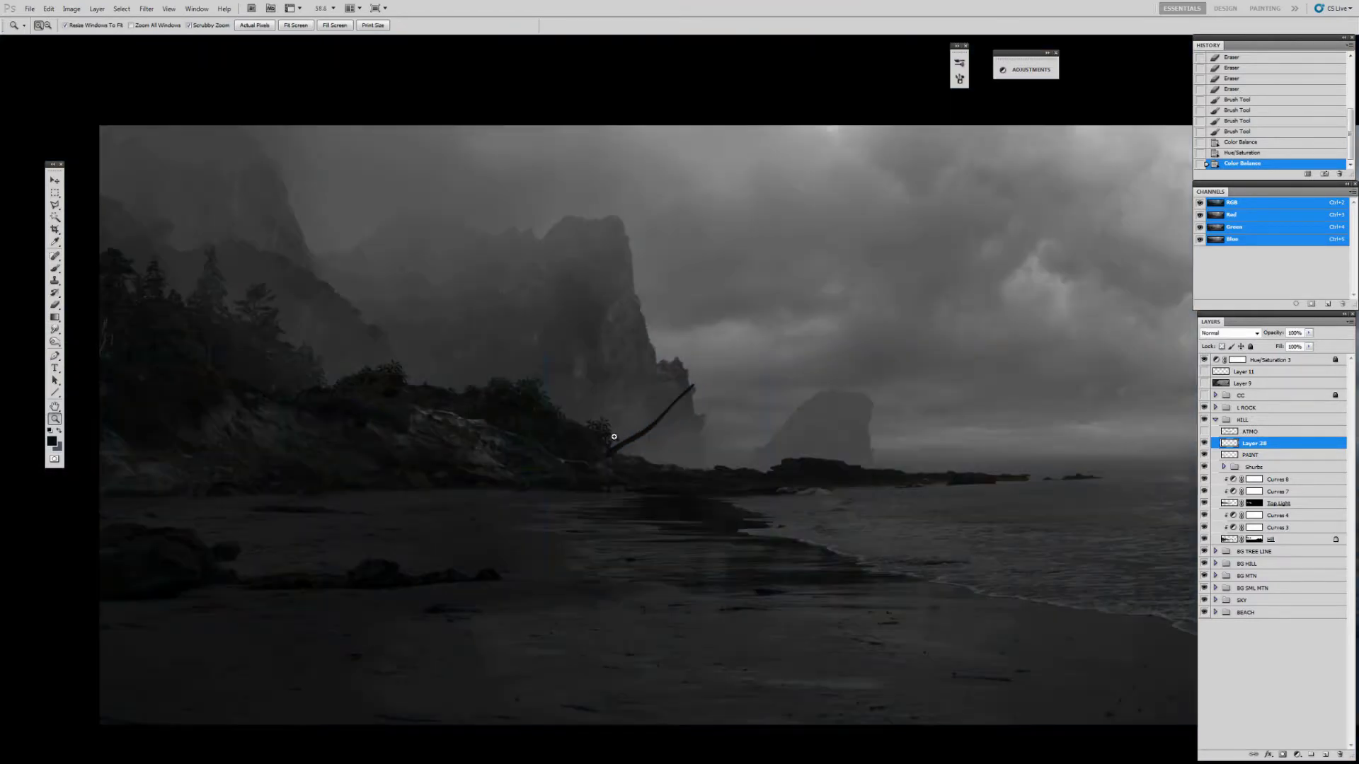
Paint a second branch on new Layer 39 and skew its top to the right
{"action": "left_click", "coordinate": [630, 435]}
{"action": "key", "text": "b"}
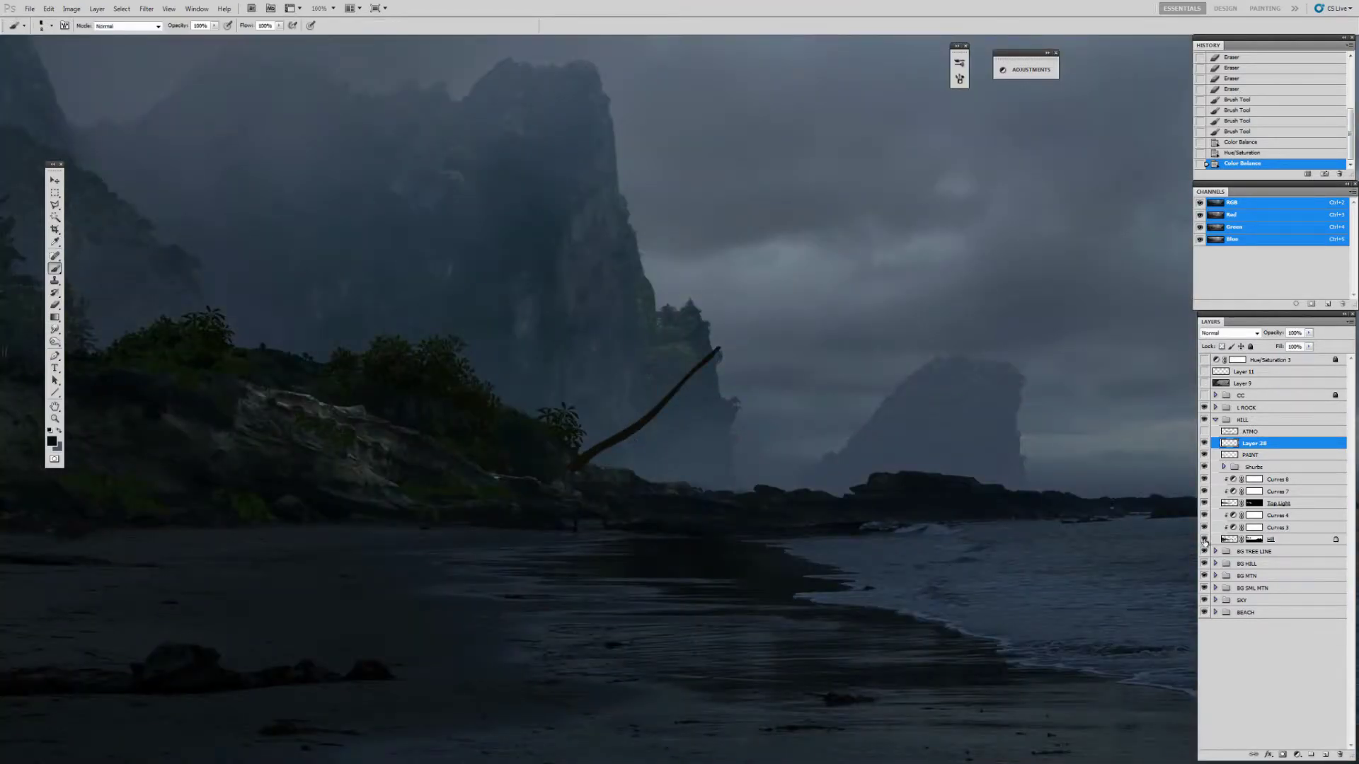
{"action": "left_click", "coordinate": [1325, 755]}
{"action": "left_click_drag", "start_coordinate": [628, 487], "coordinate": [656, 383]}
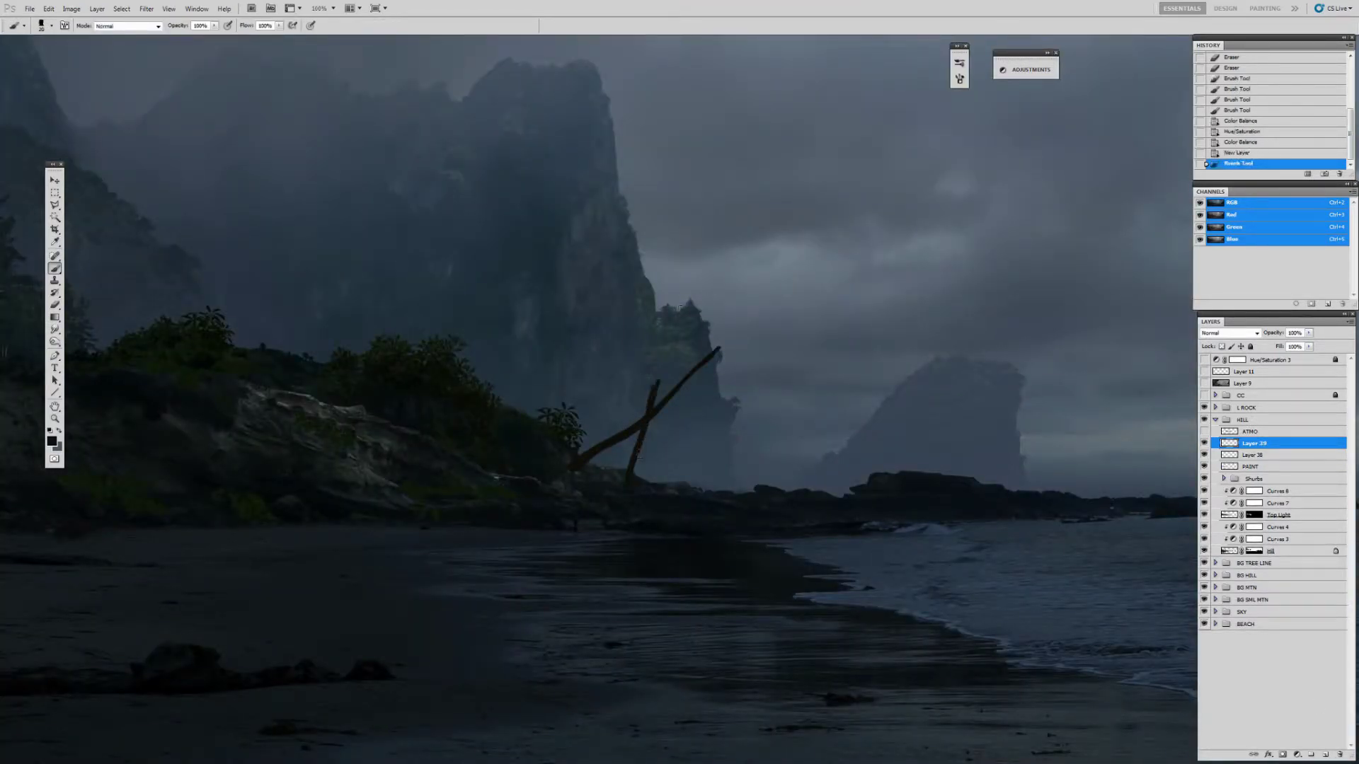
{"action": "key", "text": "ctrl+t"}
{"action": "left_click_drag", "start_coordinate": [672, 328], "coordinate": [686, 327]}
{"action": "key", "text": "Return"}
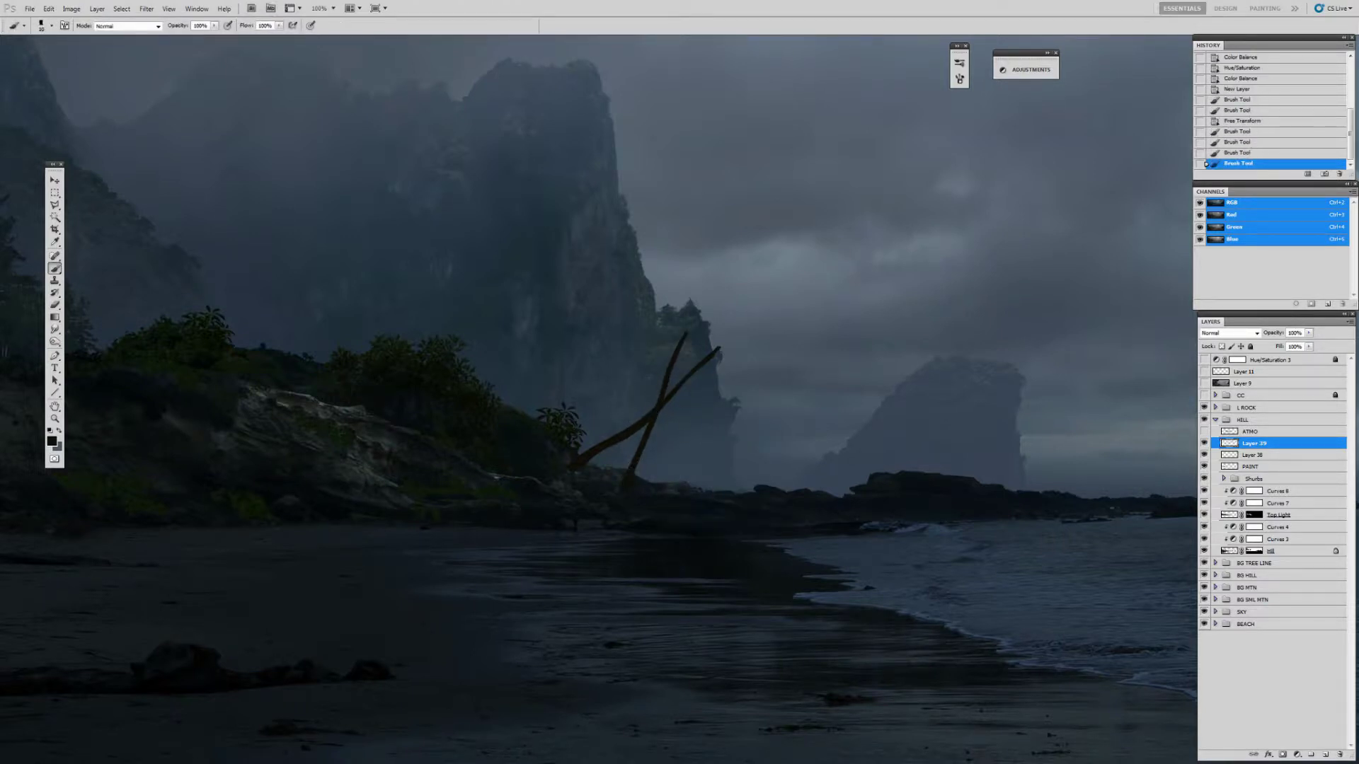
{"action": "key", "text": "e"}
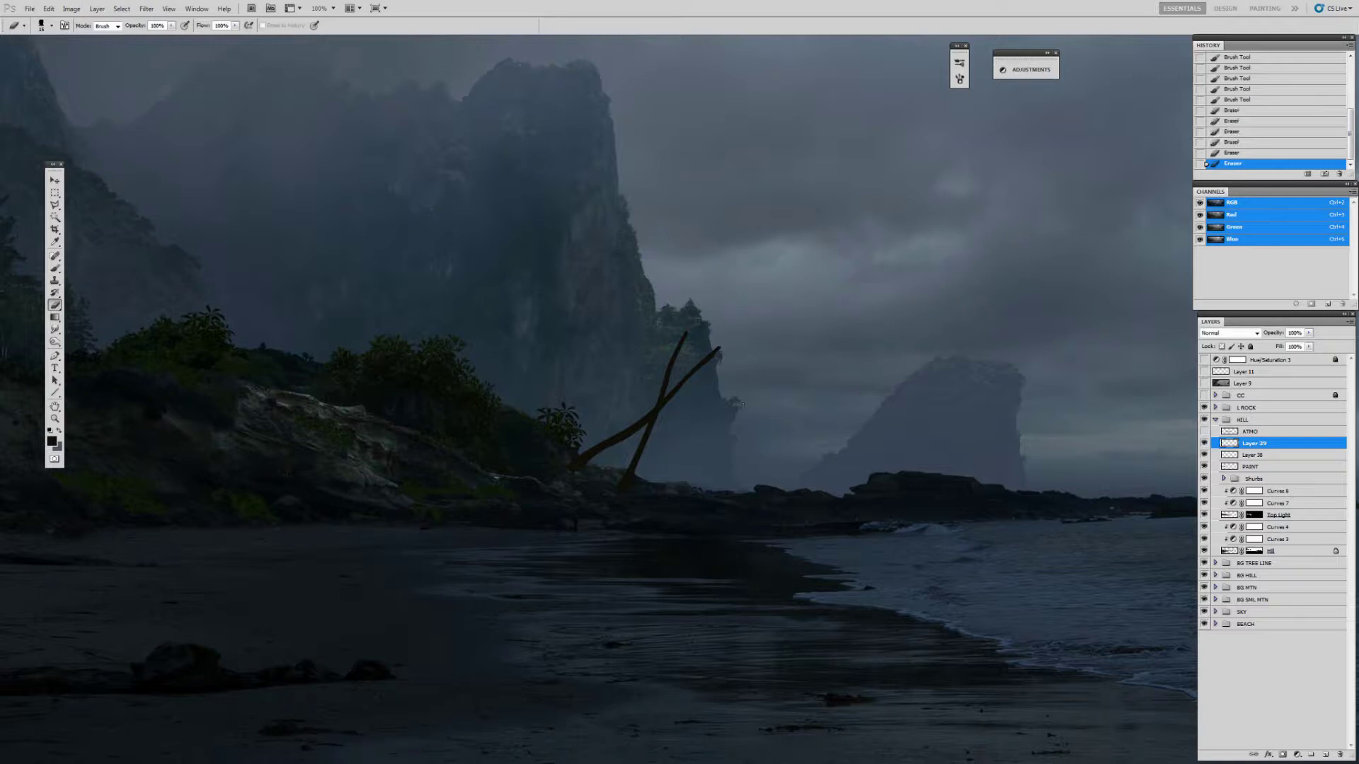
{"action": "key", "text": "b"}
Add a third branch on Layer 40, transform it, and erase excess at its tips
{"action": "key", "text": "ctrl+shift+alt+n"}
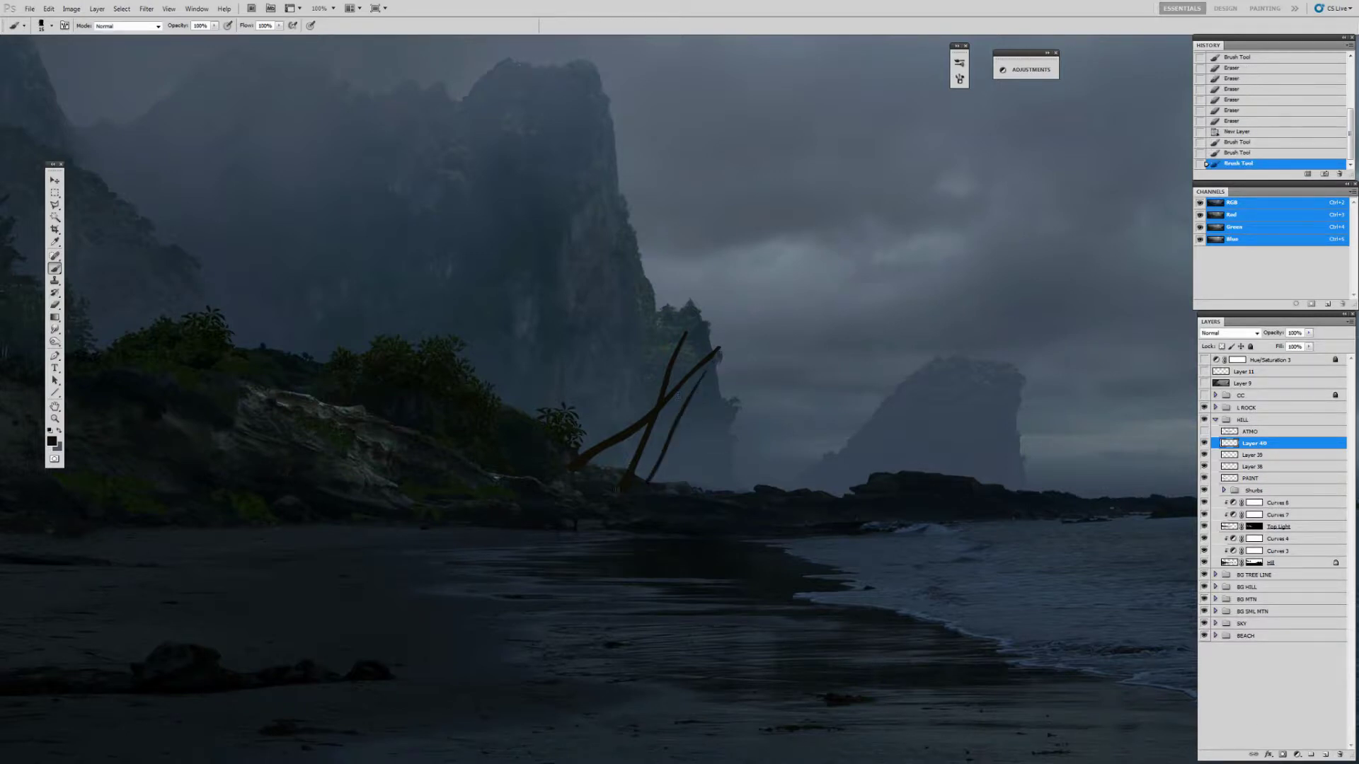
{"action": "key", "text": "e"}
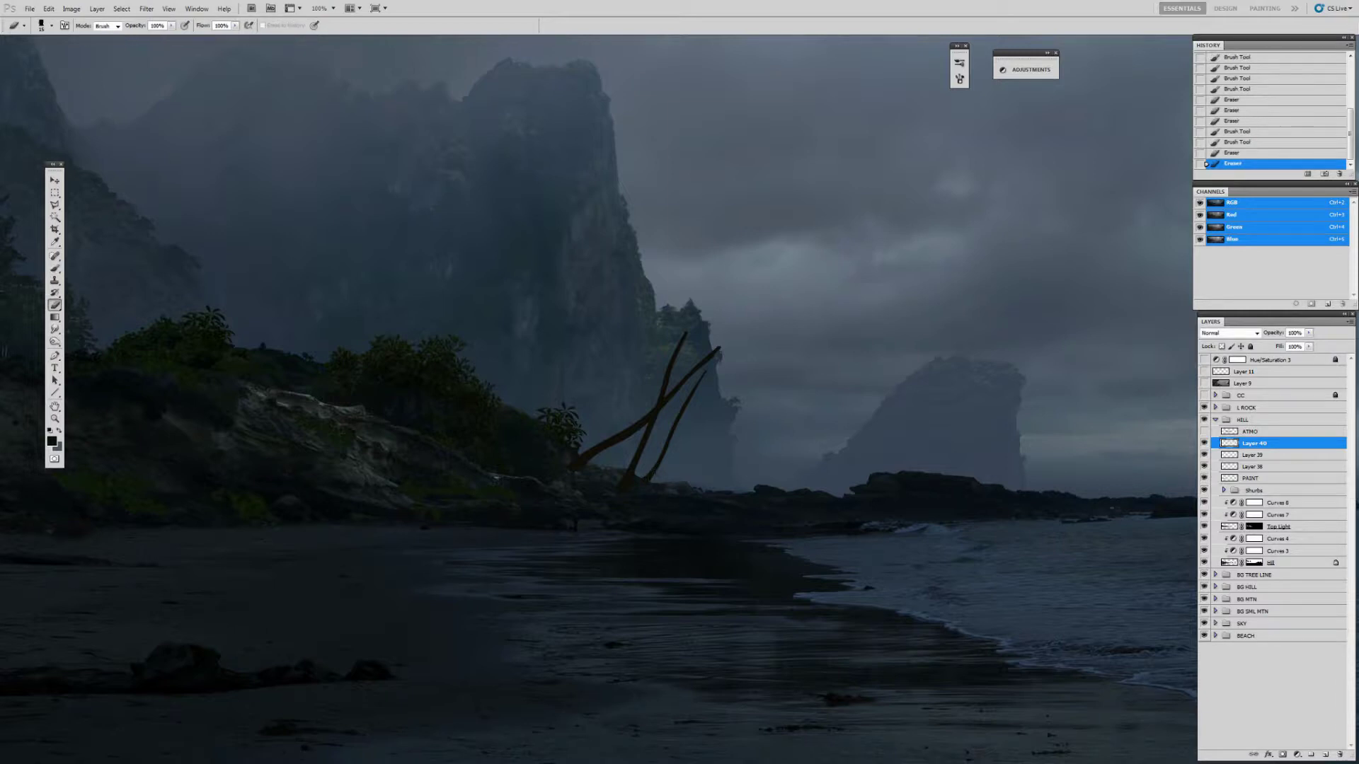
{"action": "key", "text": "ctrl+t"}
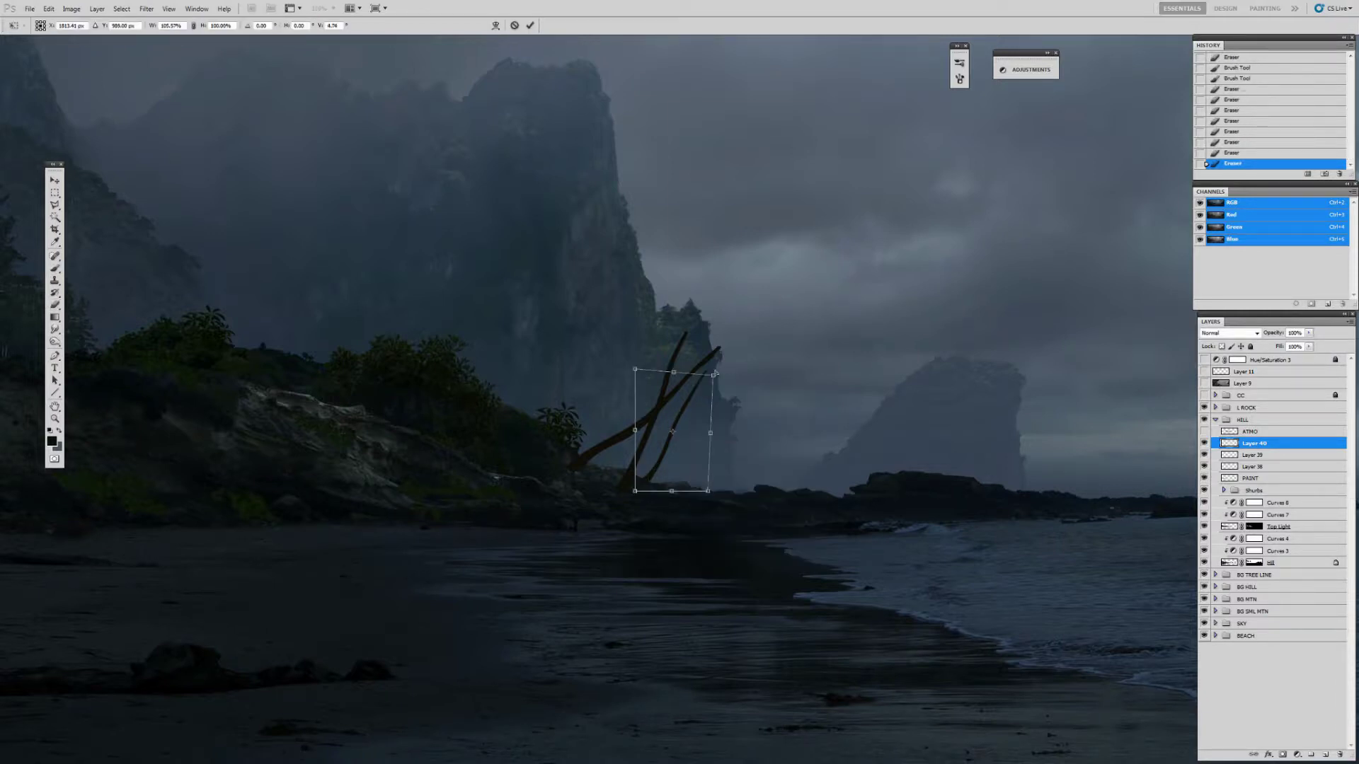
{"action": "key", "text": "Return"}
{"action": "left_click", "coordinate": [730, 347]}
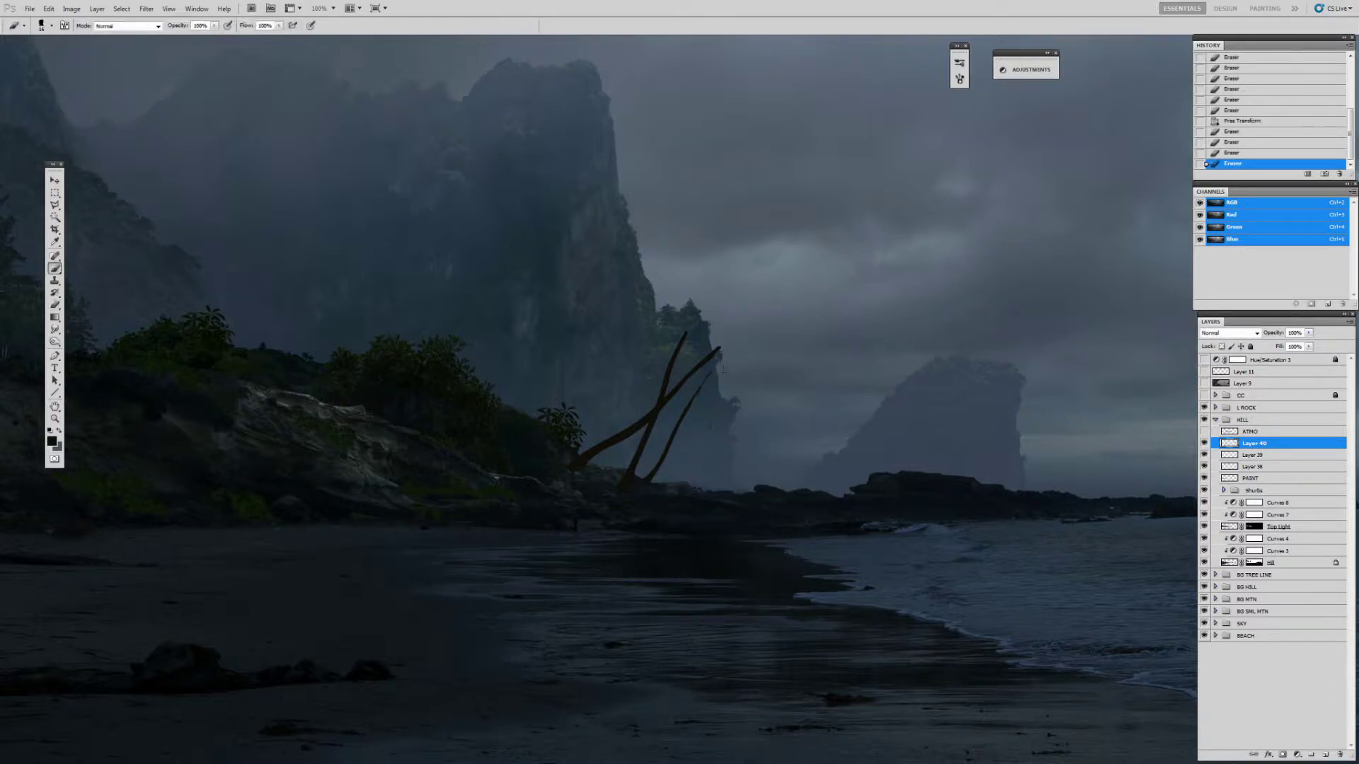
{"action": "left_click", "coordinate": [726, 348]}
{"action": "left_click", "coordinate": [722, 348]}
{"action": "key", "text": "alt+bracketleft"}
{"action": "key", "text": "alt+bracketleft"}
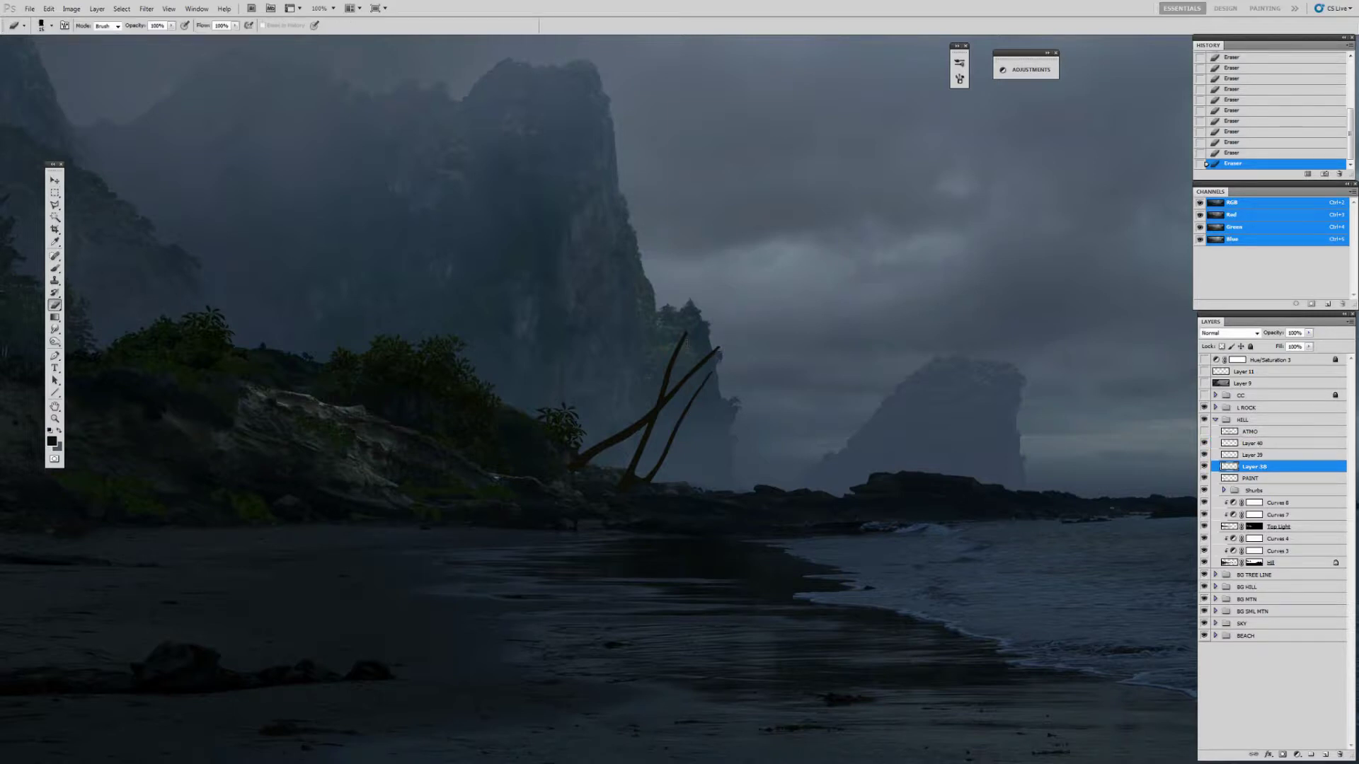
{"action": "key", "text": "ctrl+0"}
Move all three branch layers into place, then open img_0181.jpg from the reference folder
{"action": "key", "text": "v"}
{"action": "key", "text": "alt+shift+bracketright"}
{"action": "key", "text": "alt+shift+bracketright"}
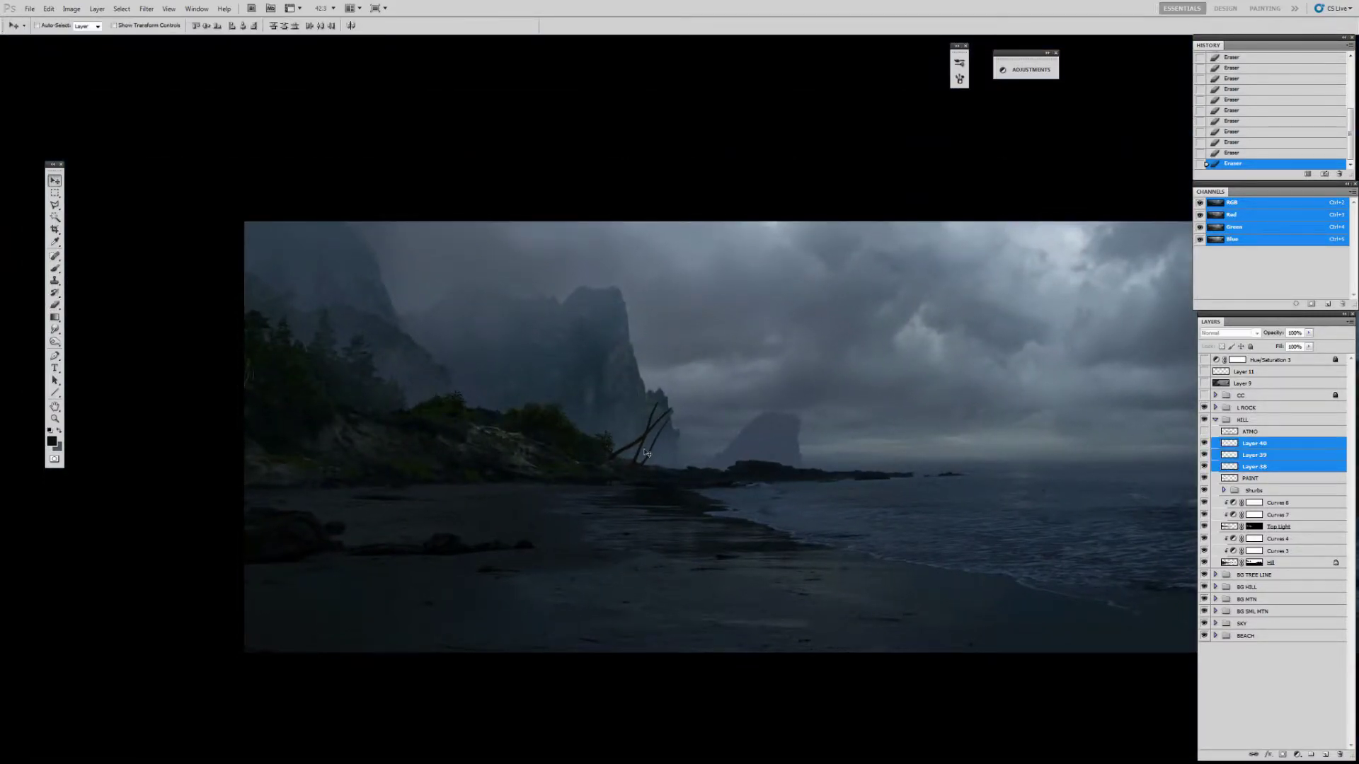
{"action": "left_click_drag", "start_coordinate": [658, 456], "coordinate": [593, 428]}
{"action": "key", "text": "z"}
{"action": "key", "text": "alt+Tab"}
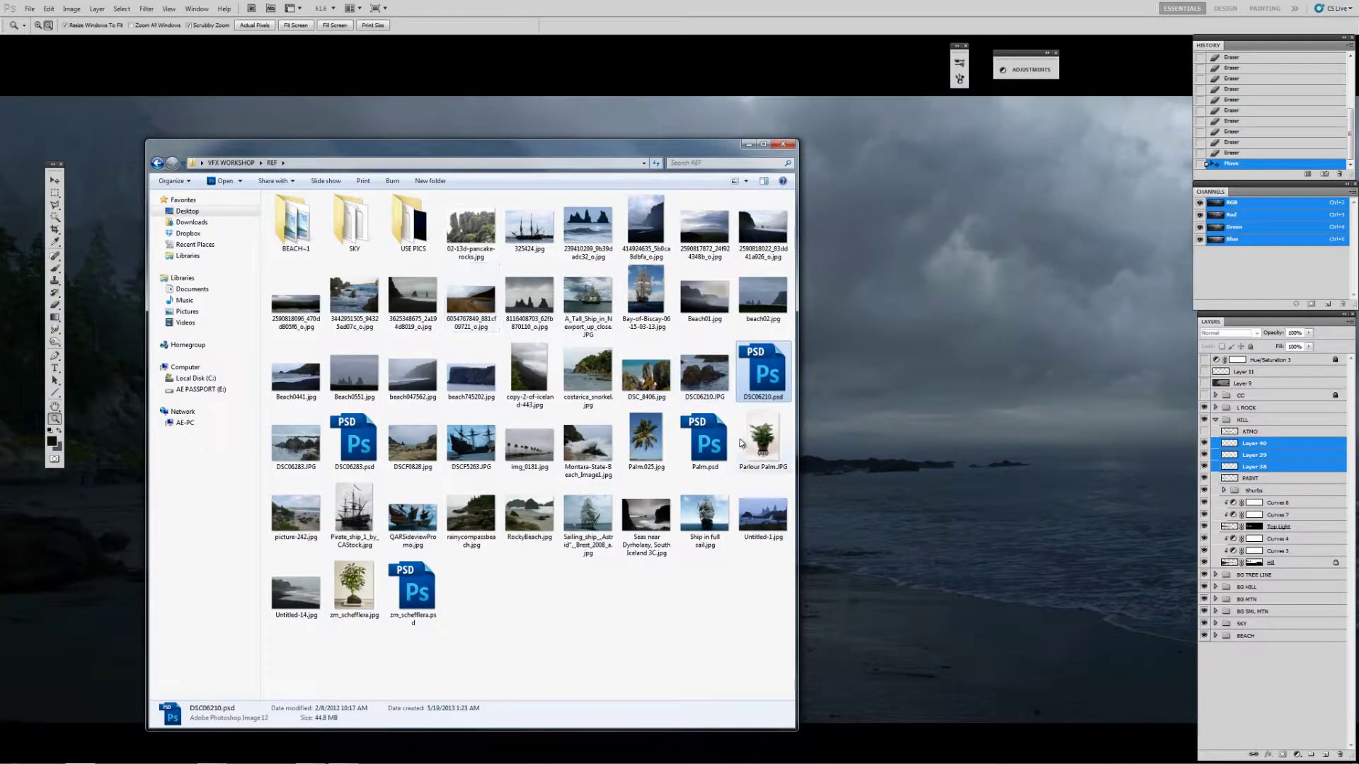
{"action": "right_click", "coordinate": [535, 419]}
Open img_0181.jpg and duplicate its blue channel
{"action": "mouse_move", "coordinate": [566, 558]}
{"action": "left_click", "coordinate": [637, 561]}
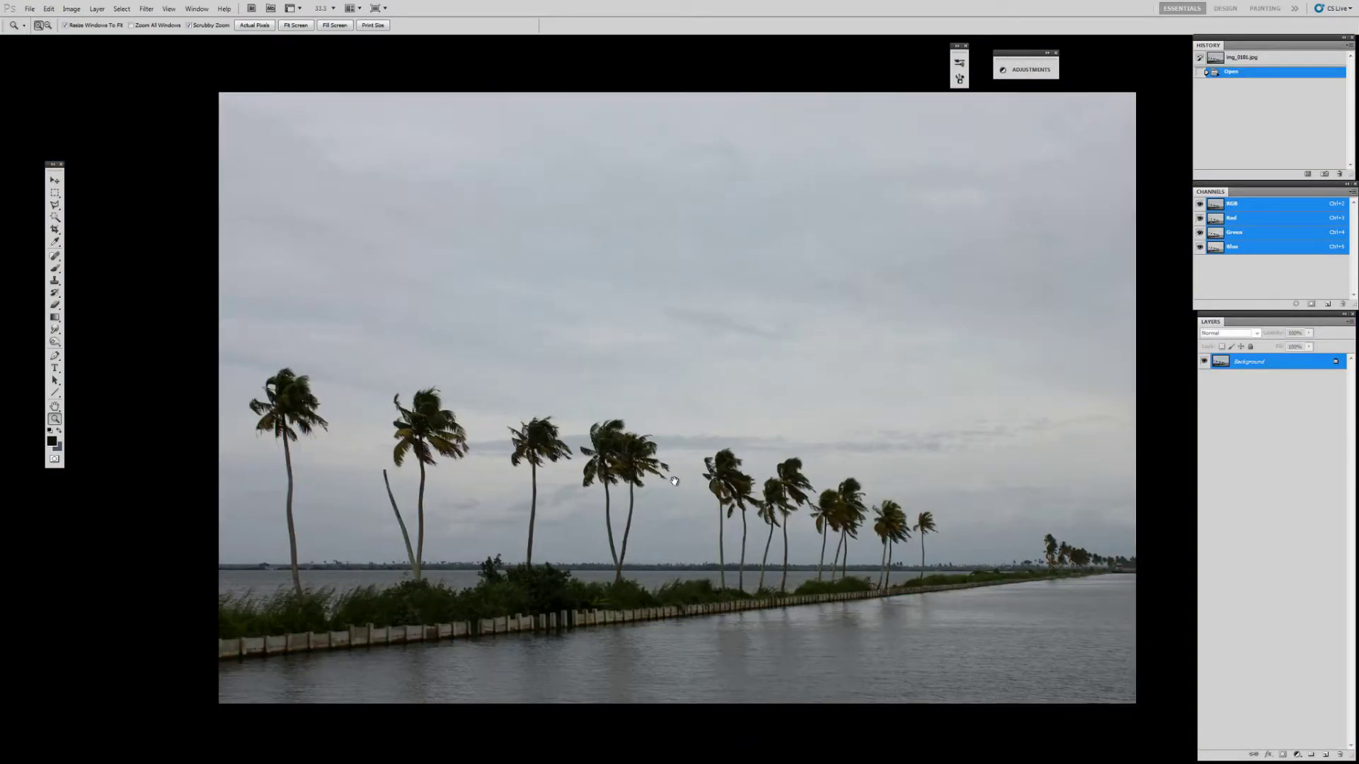
{"action": "key", "text": "ctrl+5"}
{"action": "key", "text": "ctrl+plus"}
{"action": "key", "text": "ctrl+plus"}
Boost the Blue copy channel's contrast with Curves, using the sky as the white point
{"action": "key", "text": "ctrl+m"}
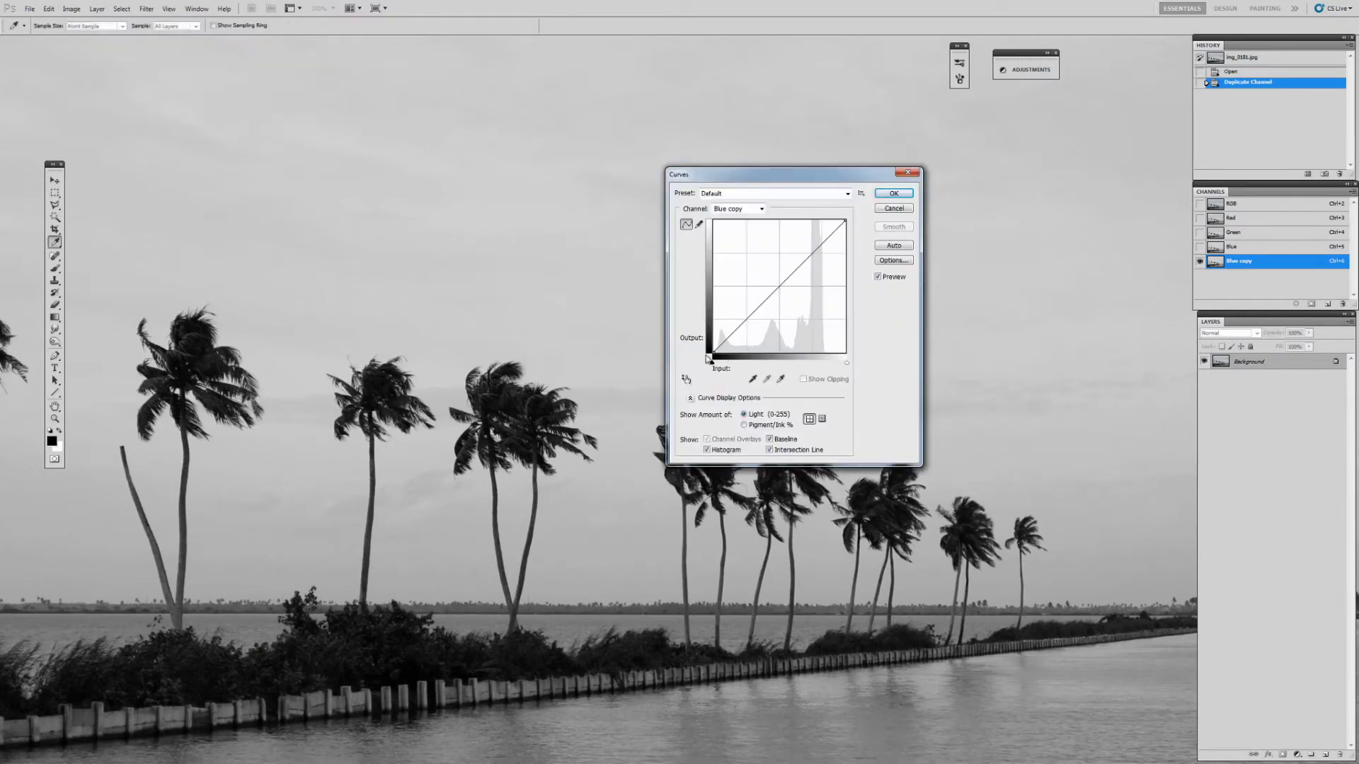
{"action": "left_click_drag", "start_coordinate": [709, 359], "coordinate": [748, 362]}
{"action": "left_click_drag", "start_coordinate": [846, 362], "coordinate": [810, 362]}
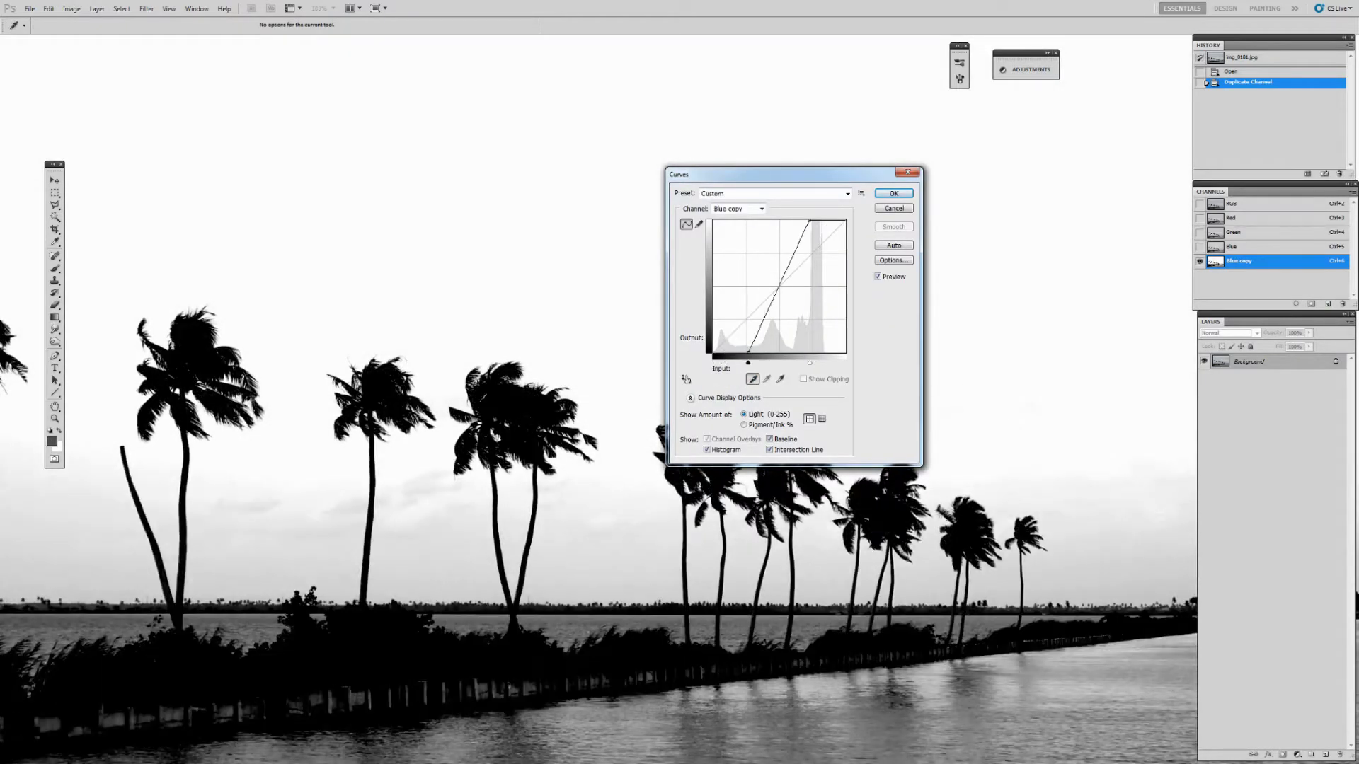
{"action": "left_click", "coordinate": [780, 379]}
{"action": "left_click", "coordinate": [453, 487]}
{"action": "left_click", "coordinate": [588, 527]}
{"action": "key", "text": "Return"}
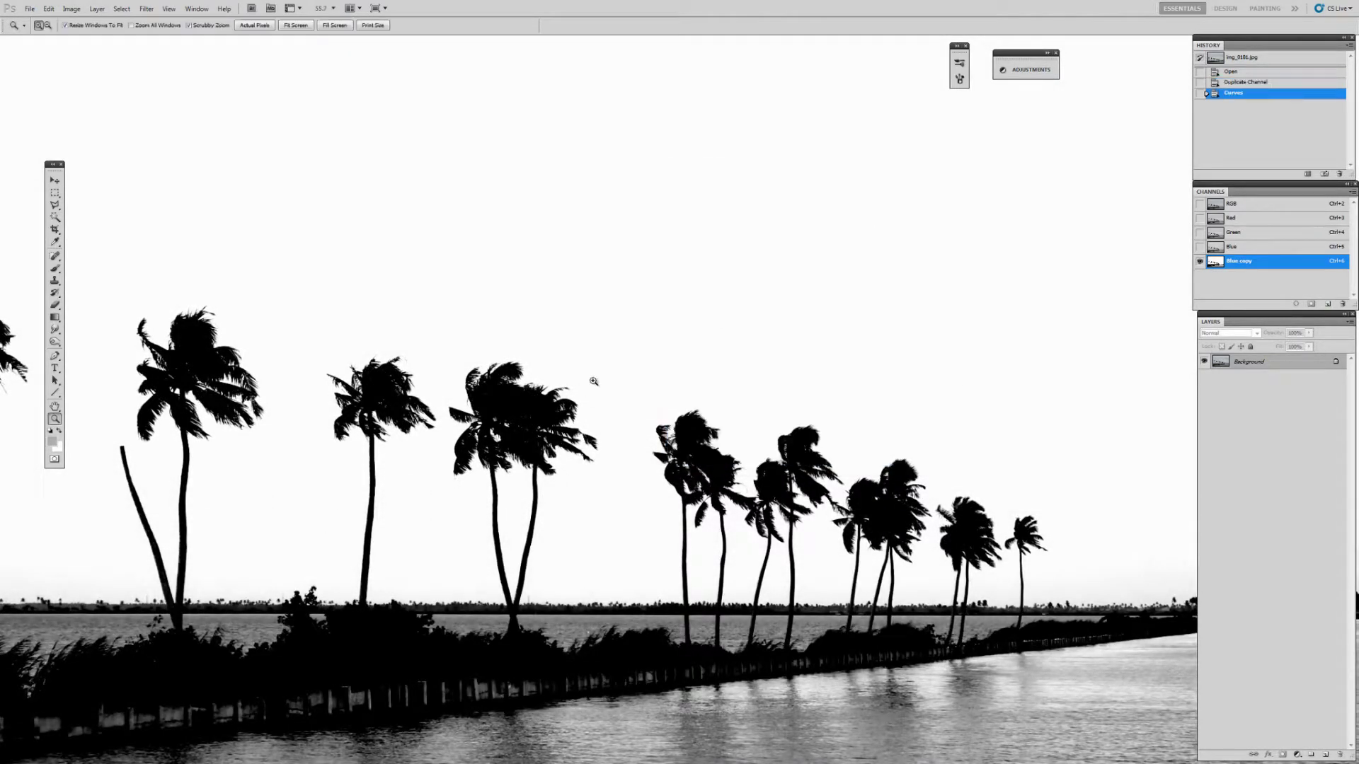
Burn the palm silhouettes darker on the channel copy and invert it into a mask
{"action": "key", "text": "o"}
{"action": "left_click_drag", "start_coordinate": [538, 487], "coordinate": [686, 470]}
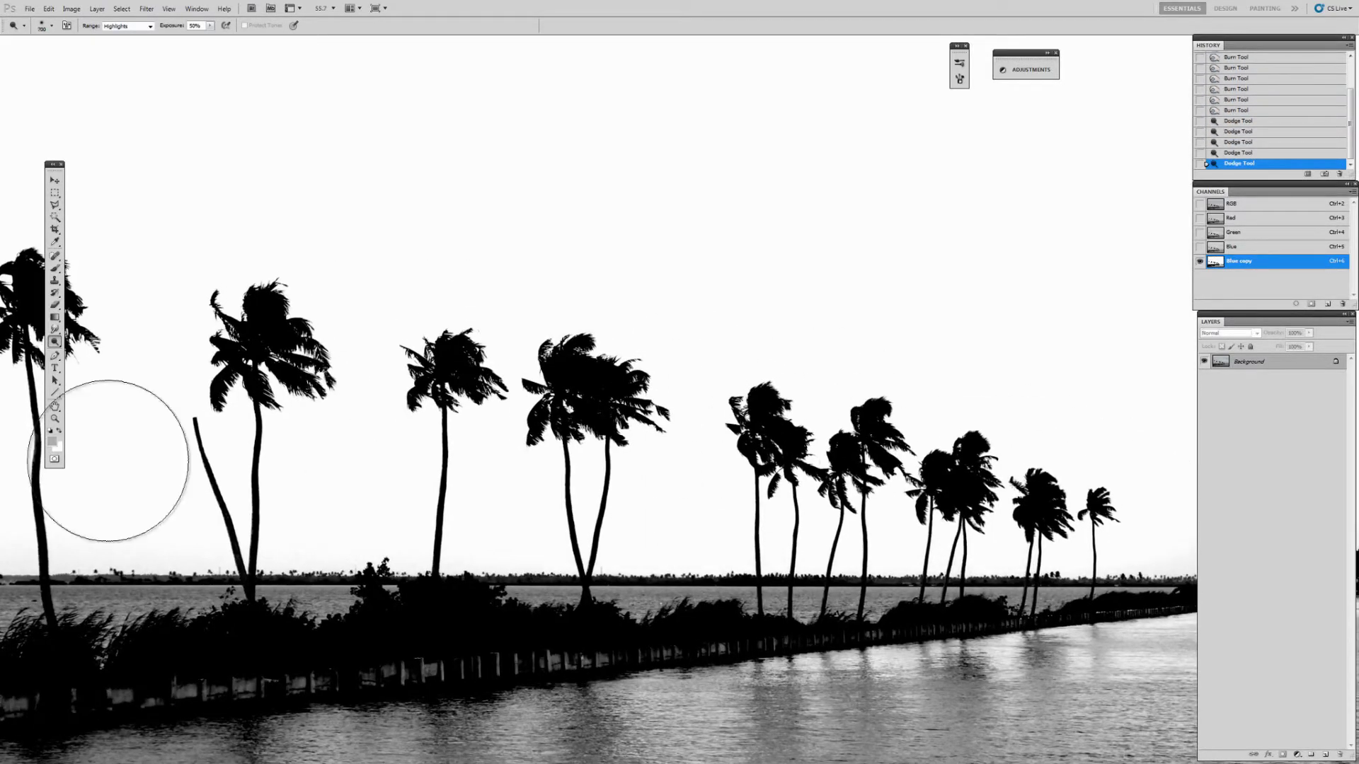
{"action": "key", "text": "ctrl+i"}
{"action": "key", "text": "z"}
{"action": "key", "text": "ctrl+0"}
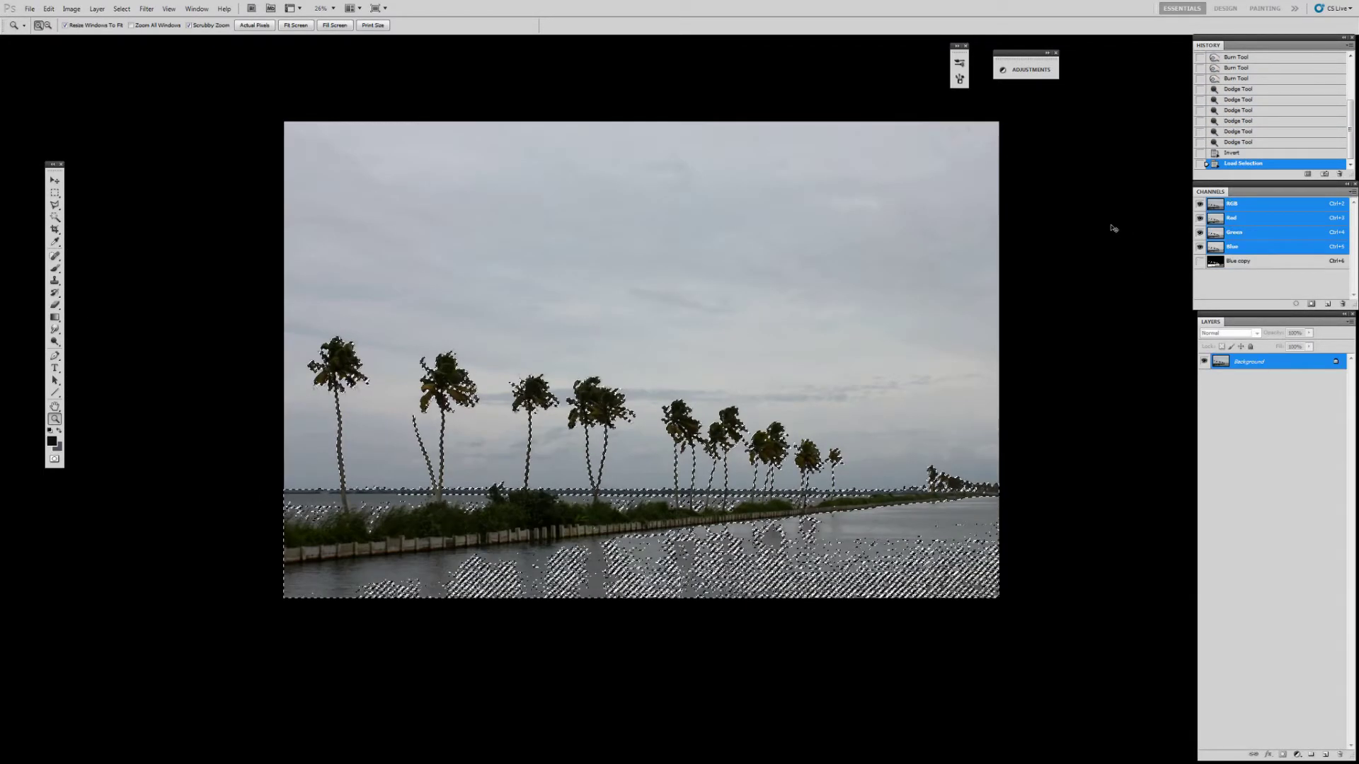
Load the palm mask and draw a Polygonal Lasso outline around the row of palms
{"action": "key", "text": "l"}
{"action": "left_click", "coordinate": [303, 327]}
{"action": "left_click", "coordinate": [364, 308]}
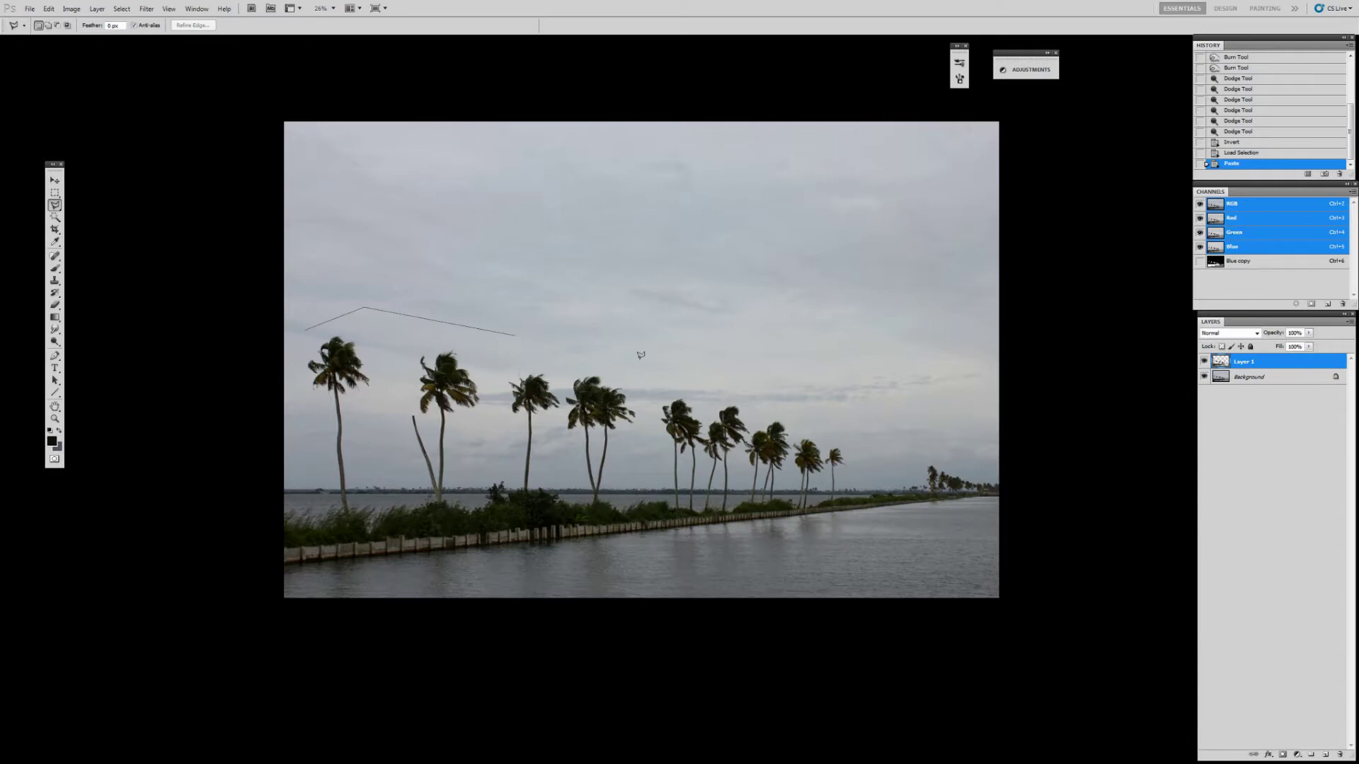
{"action": "left_click", "coordinate": [850, 427]}
{"action": "left_click", "coordinate": [863, 458]}
{"action": "left_click", "coordinate": [846, 503]}
{"action": "left_click", "coordinate": [310, 527]}
{"action": "left_click", "coordinate": [303, 327]}
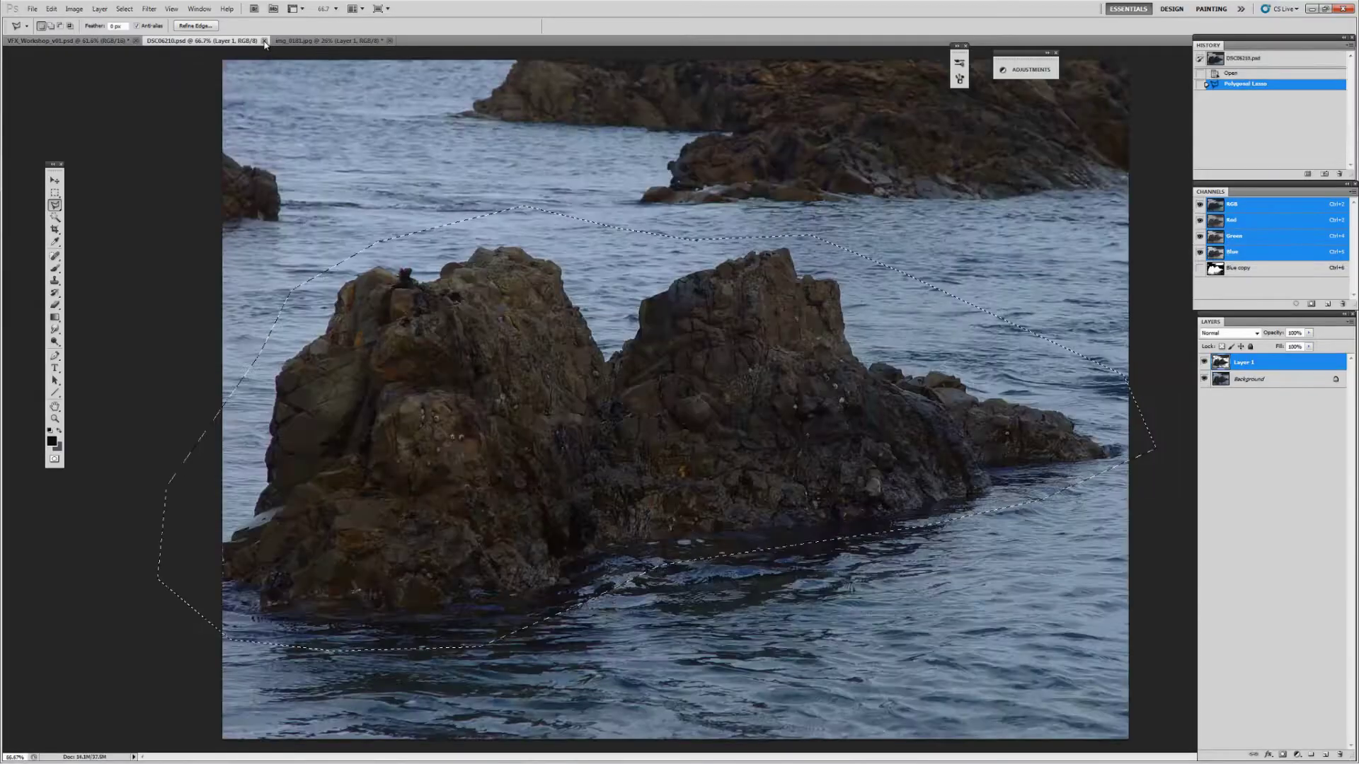
Paste the palms into VFX_Workshop_v01.psd as a layer named PALMS
{"action": "left_click", "coordinate": [264, 40]}
{"action": "key", "text": "ctrl+v"}
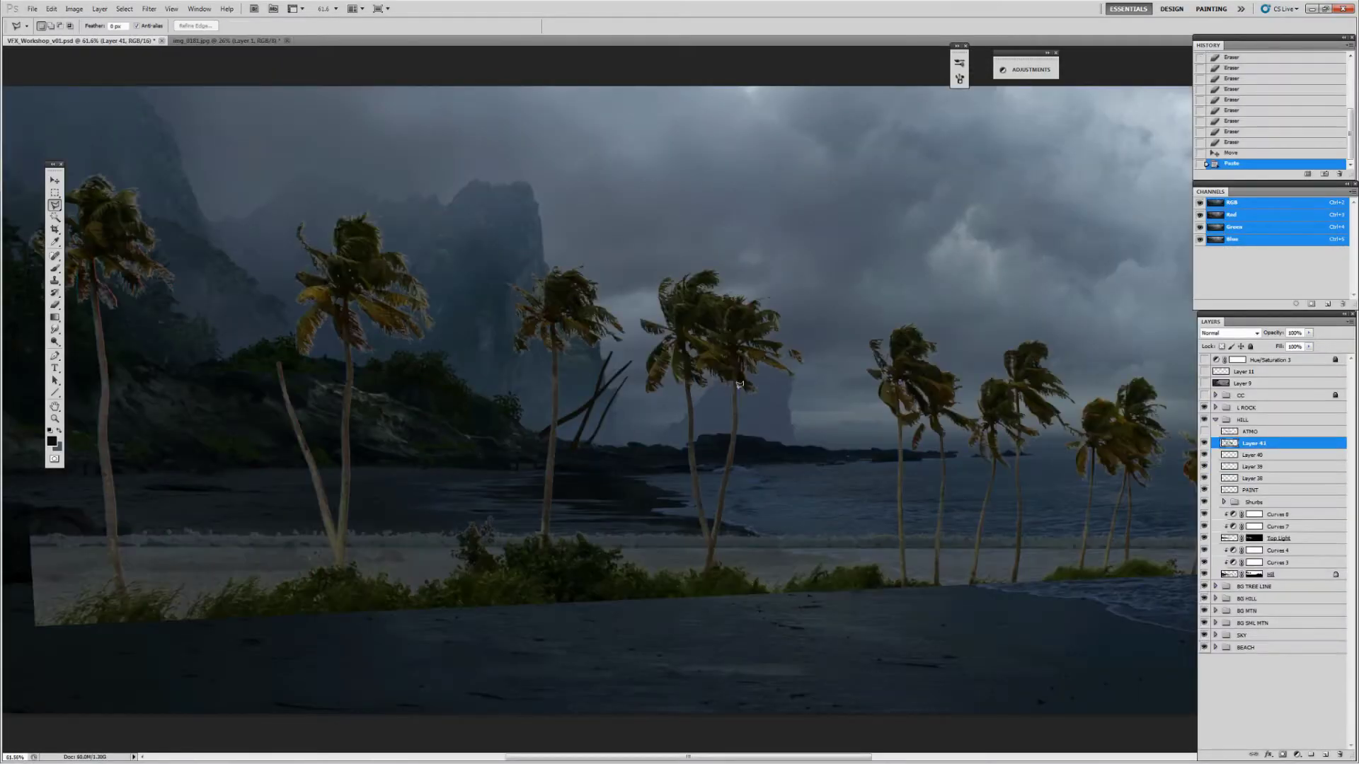
{"action": "mouse_move", "coordinate": [1254, 444]}
{"action": "left_mouse_down"}
{"action": "mouse_move", "coordinate": [1245, 401]}
{"action": "mouse_move", "coordinate": [1249, 417]}
{"action": "left_mouse_up"}
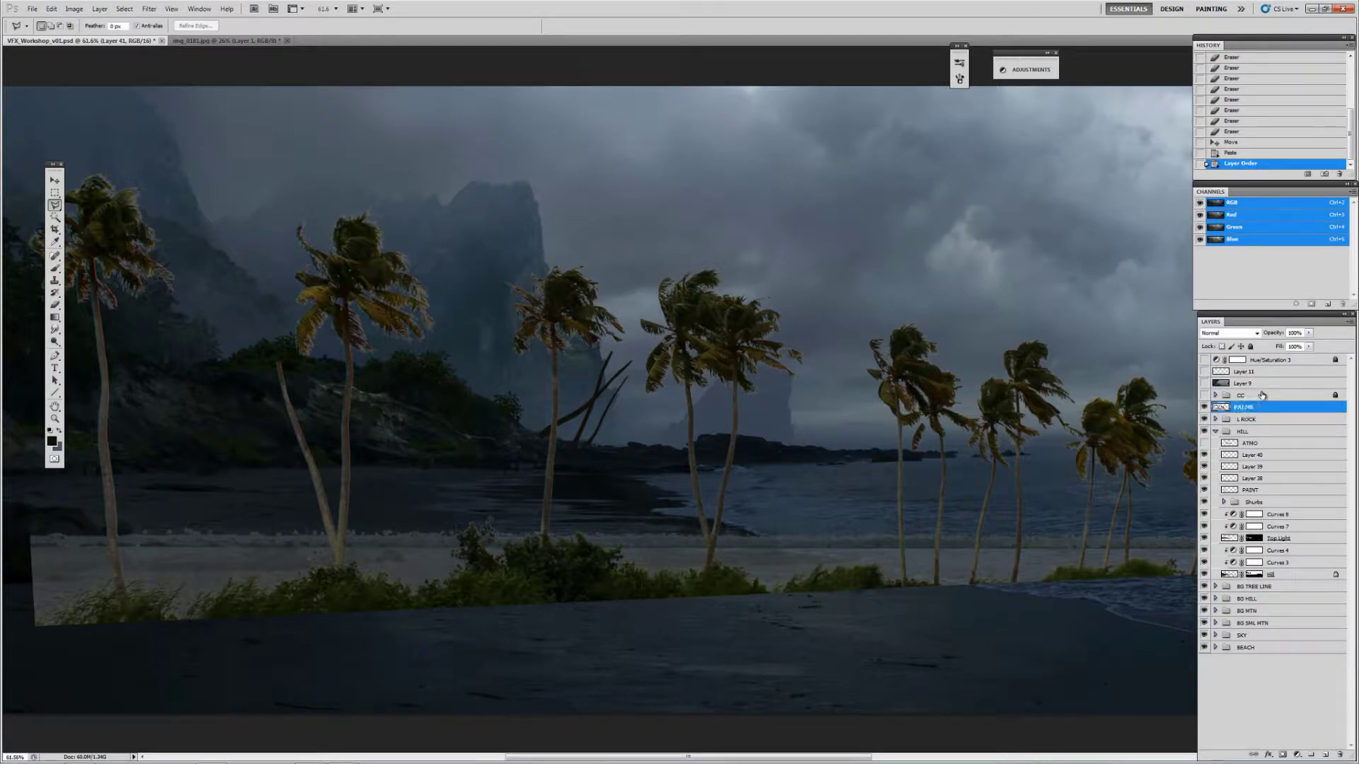
{"action": "key", "text": "Return"}
Zoom out and select a single palm from the row with the Rectangular Marquee
{"action": "key", "text": "z"}
{"action": "left_click_drag", "start_coordinate": [832, 407], "coordinate": [775, 440]}
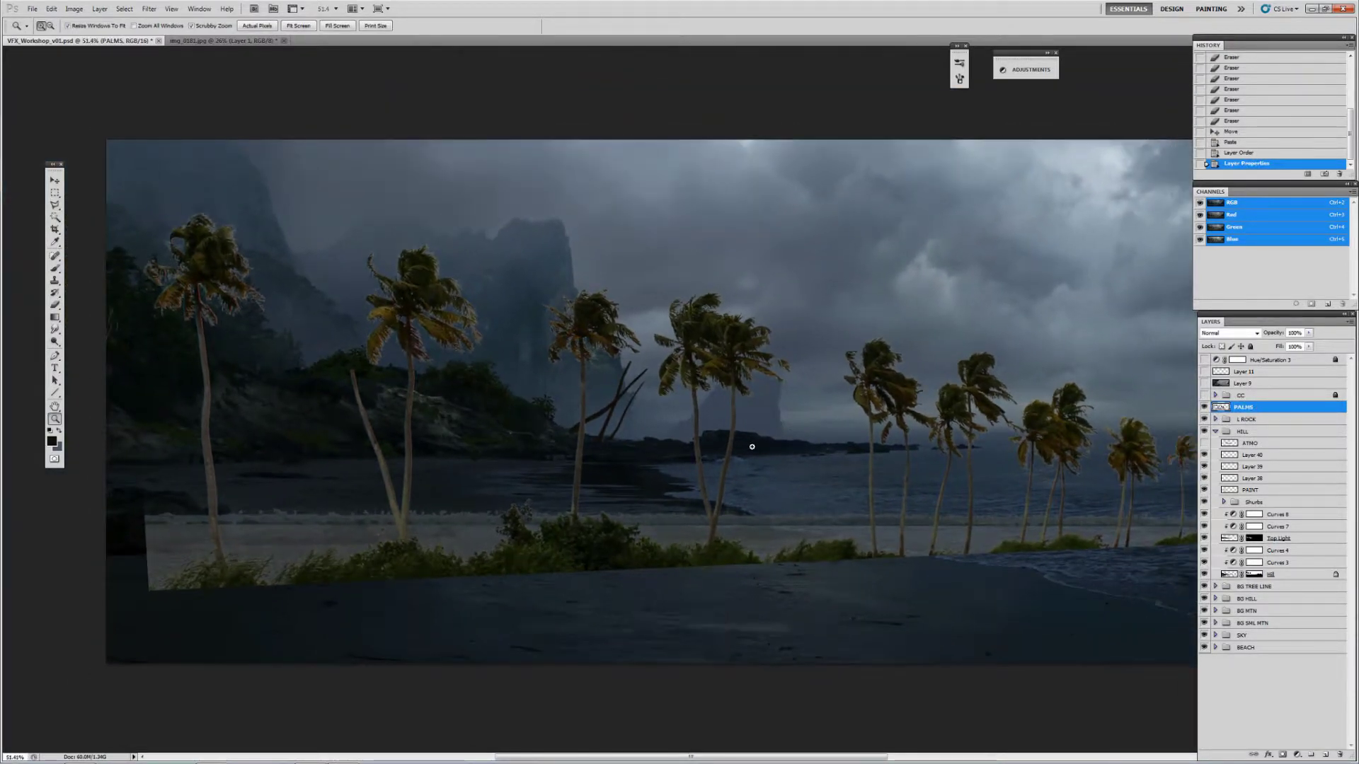
{"action": "key", "text": "m"}
{"action": "left_click_drag", "start_coordinate": [499, 240], "coordinate": [362, 369]}
Paste the single palm as its own layer, hide PALMS, and move it toward the rocks
{"action": "key", "text": "ctrl+c"}
{"action": "key", "text": "ctrl+v"}
{"action": "left_click", "coordinate": [1204, 407]}
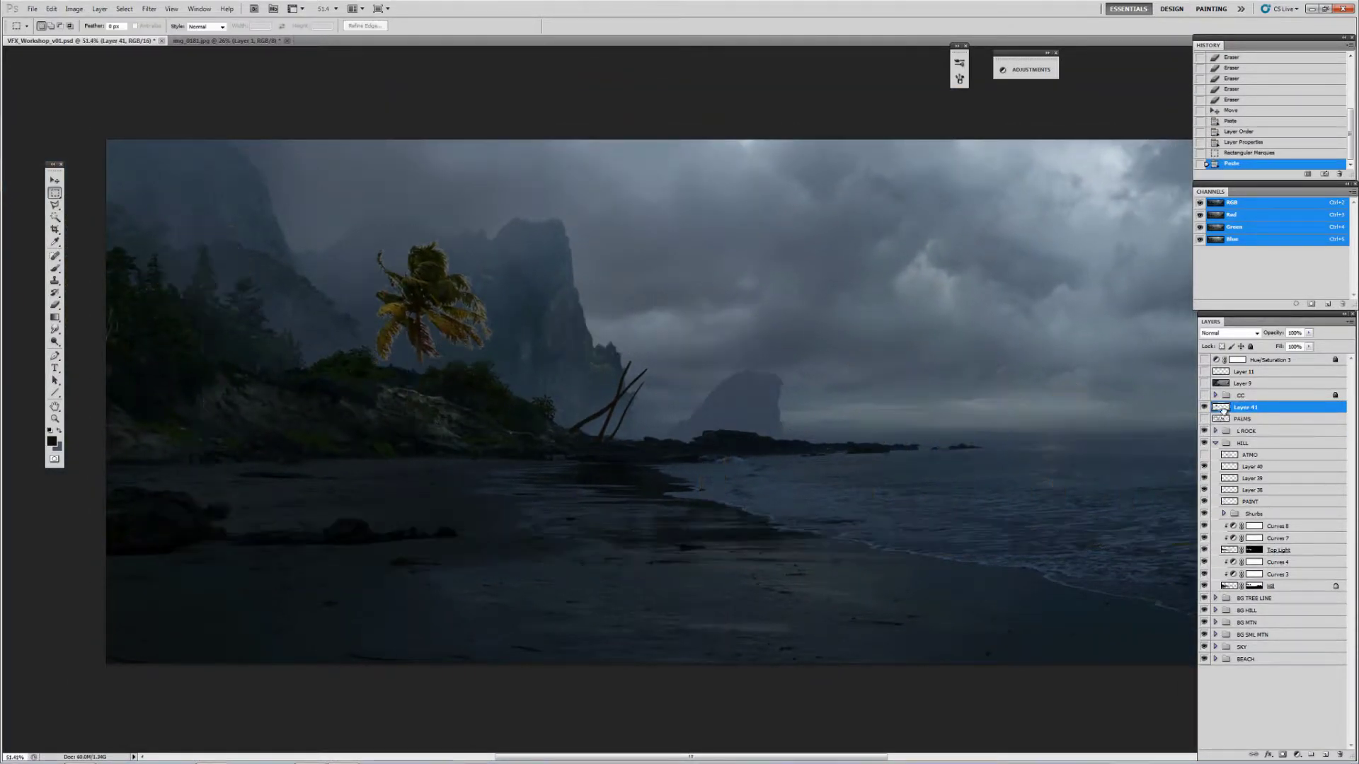
{"action": "left_click_drag", "start_coordinate": [1246, 407], "coordinate": [1249, 453]}
{"action": "key", "text": "v"}
{"action": "left_click_drag", "start_coordinate": [577, 359], "coordinate": [770, 409]}
Rotate the palm so it leans about 40°
{"action": "key", "text": "ctrl+t"}
{"action": "right_click", "coordinate": [614, 359]}
{"action": "left_click", "coordinate": [640, 392]}
{"action": "left_click_drag", "start_coordinate": [708, 453], "coordinate": [814, 382]}
{"action": "key", "text": "Return"}
{"action": "key", "text": "ctrl+t"}
{"action": "key", "text": "Return"}
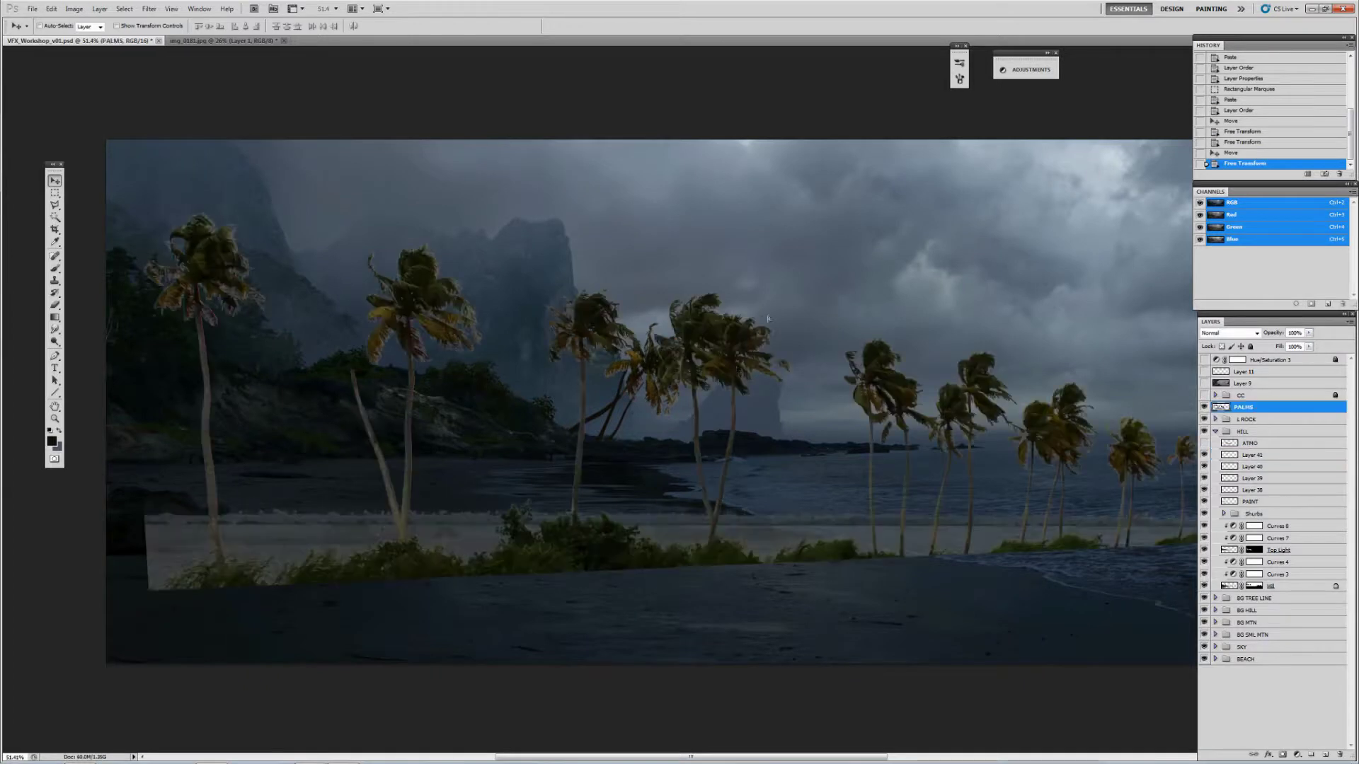
Shift the palms up and to the right
{"action": "left_click_drag", "start_coordinate": [410, 281], "coordinate": [464, 209]}
{"action": "scroll", "coordinate": [458, 205], "scroll_direction": "right", "scroll_amount": 5}
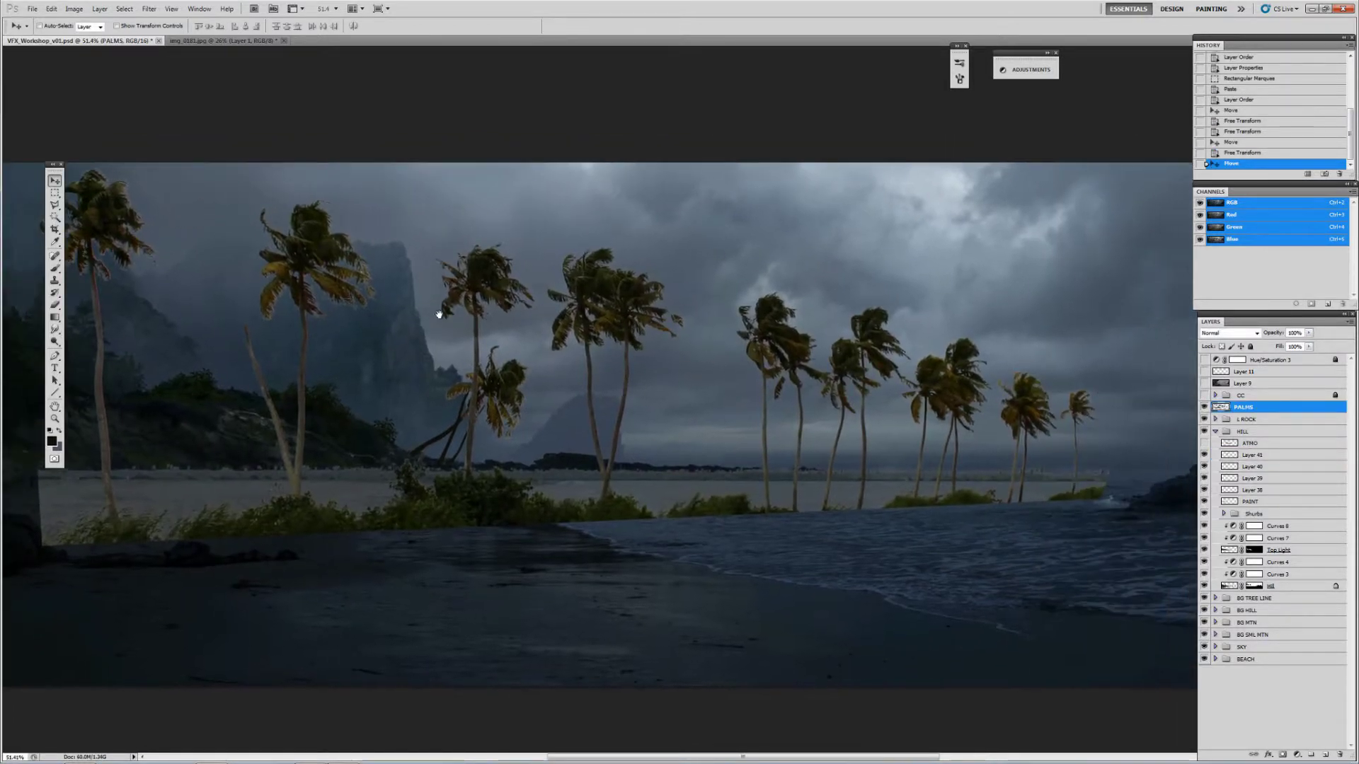
{"action": "scroll", "coordinate": [627, 345], "scroll_direction": "left", "scroll_amount": 3}
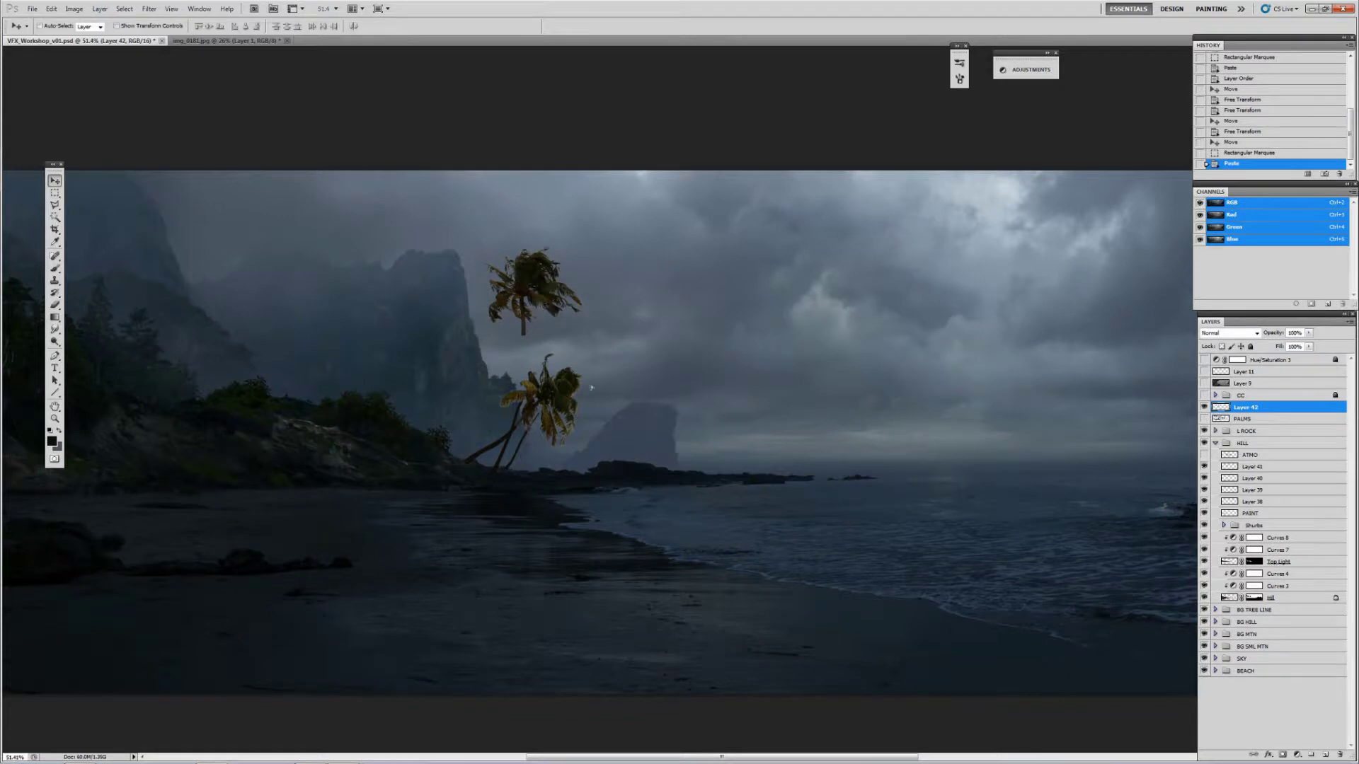
Place the second palm (Layer 42) beside the first and nudge it into position
{"action": "left_click_drag", "start_coordinate": [591, 387], "coordinate": [680, 493]}
{"action": "key", "text": "ctrl+t"}
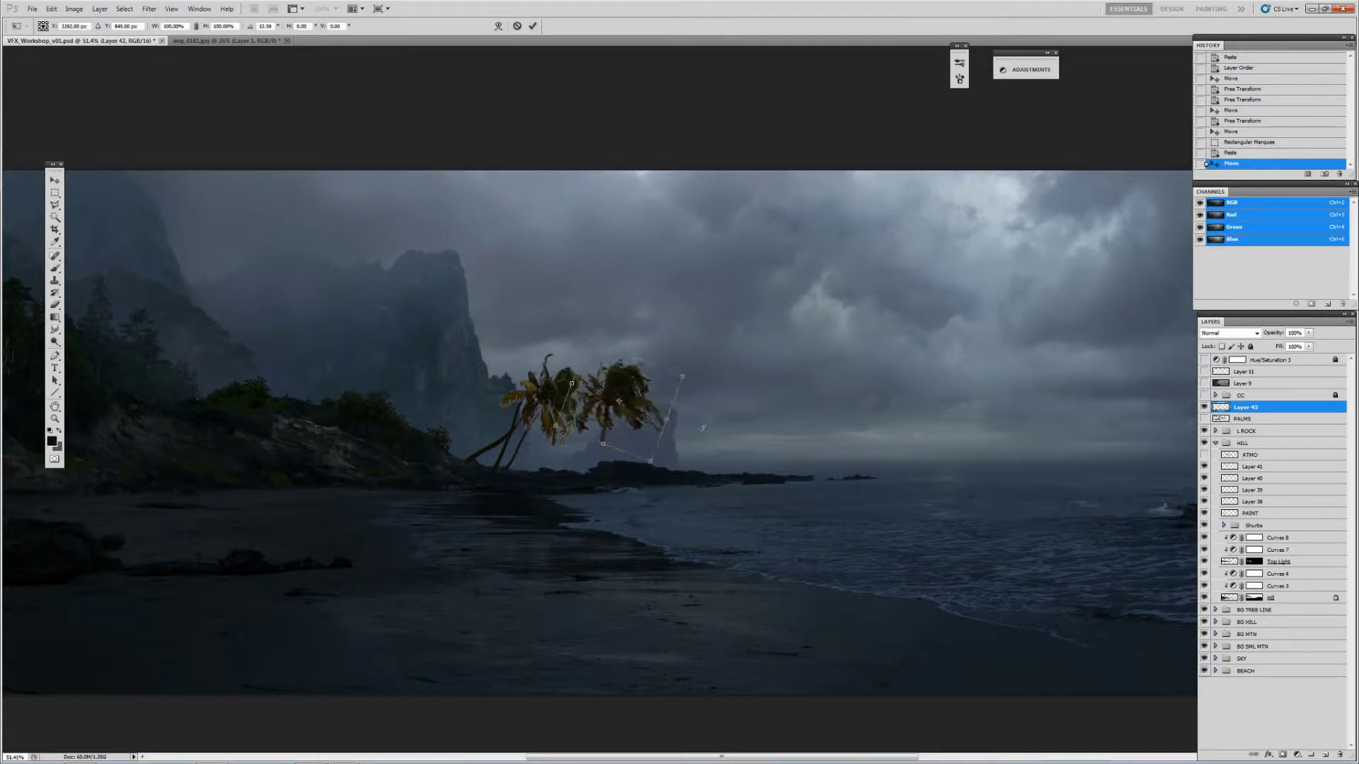
{"action": "key", "text": "Return"}
{"action": "mouse_move", "coordinate": [592, 400]}
{"action": "left_mouse_down"}
{"action": "mouse_move", "coordinate": [557, 398]}
{"action": "mouse_move", "coordinate": [609, 397]}
{"action": "left_mouse_up"}
{"action": "key", "text": "z"}
{"action": "left_click_drag", "start_coordinate": [1246, 407], "coordinate": [1204, 472]}
Select Layer 42 and narrow its palm to about 88% width
{"action": "left_click", "coordinate": [1204, 466]}
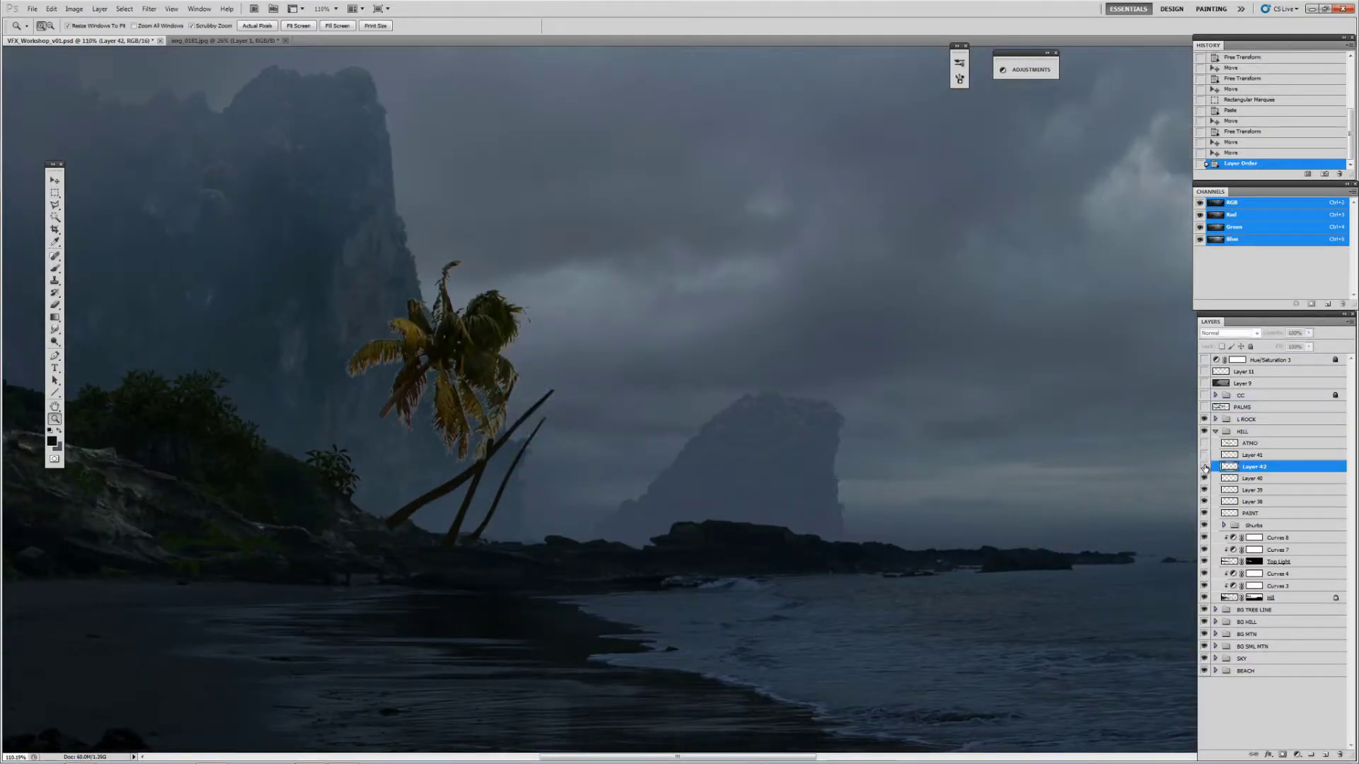
{"action": "left_click", "coordinate": [1204, 454]}
{"action": "left_click", "coordinate": [1204, 466]}
{"action": "key", "text": "ctrl+t"}
{"action": "left_click_drag", "start_coordinate": [674, 389], "coordinate": [862, 383]}
{"action": "key", "text": "Return"}
{"action": "key", "text": "z"}
{"action": "key", "text": "ctrl+t"}
{"action": "key", "text": "Return"}
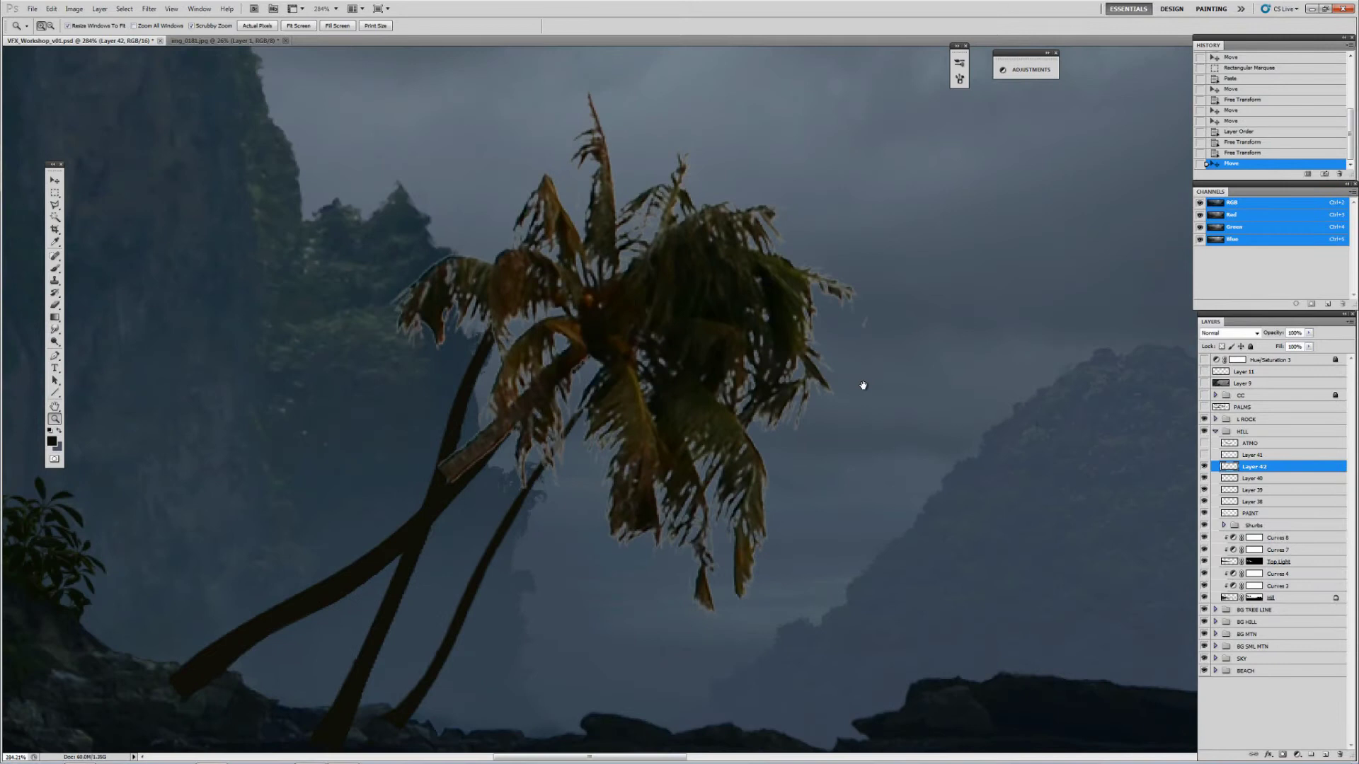
Defringe the palm to remove its light edge halo
{"action": "left_click", "coordinate": [100, 8]}
{"action": "left_click", "coordinate": [255, 358]}
{"action": "key", "text": "Return"}
Clone-stamp darker foliage over the upper, left and lower fronds of the palm
{"action": "key", "text": "s"}
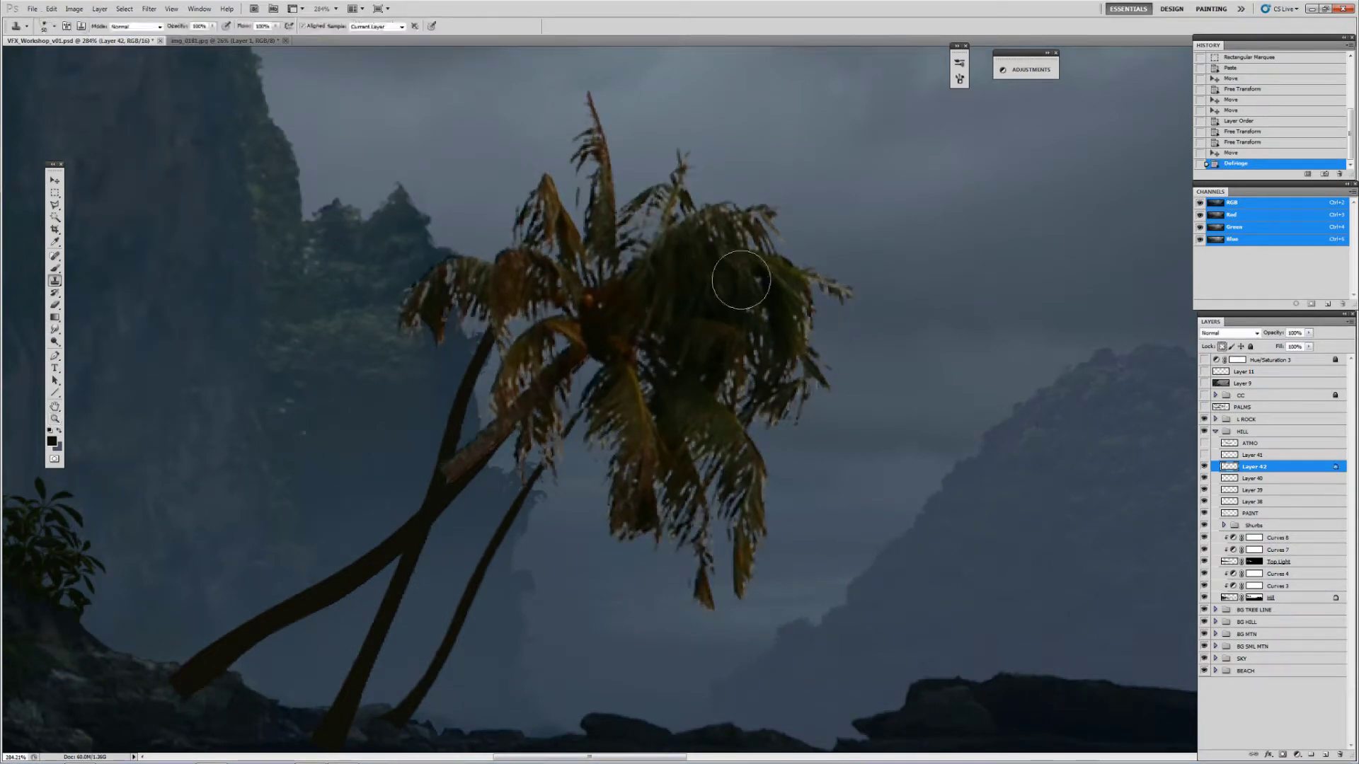
{"action": "mouse_move", "coordinate": [736, 279]}
{"action": "left_mouse_down"}
{"action": "mouse_move", "coordinate": [784, 270]}
{"action": "mouse_move", "coordinate": [843, 294]}
{"action": "left_mouse_up"}
{"action": "mouse_move", "coordinate": [775, 237]}
{"action": "left_mouse_down"}
{"action": "mouse_move", "coordinate": [696, 218]}
{"action": "mouse_move", "coordinate": [647, 230]}
{"action": "left_mouse_up"}
{"action": "mouse_move", "coordinate": [679, 166]}
{"action": "left_mouse_down"}
{"action": "mouse_move", "coordinate": [627, 213]}
{"action": "mouse_move", "coordinate": [655, 248]}
{"action": "left_mouse_up"}
{"action": "left_click_drag", "start_coordinate": [594, 148], "coordinate": [598, 273]}
{"action": "left_click_drag", "start_coordinate": [524, 191], "coordinate": [549, 252]}
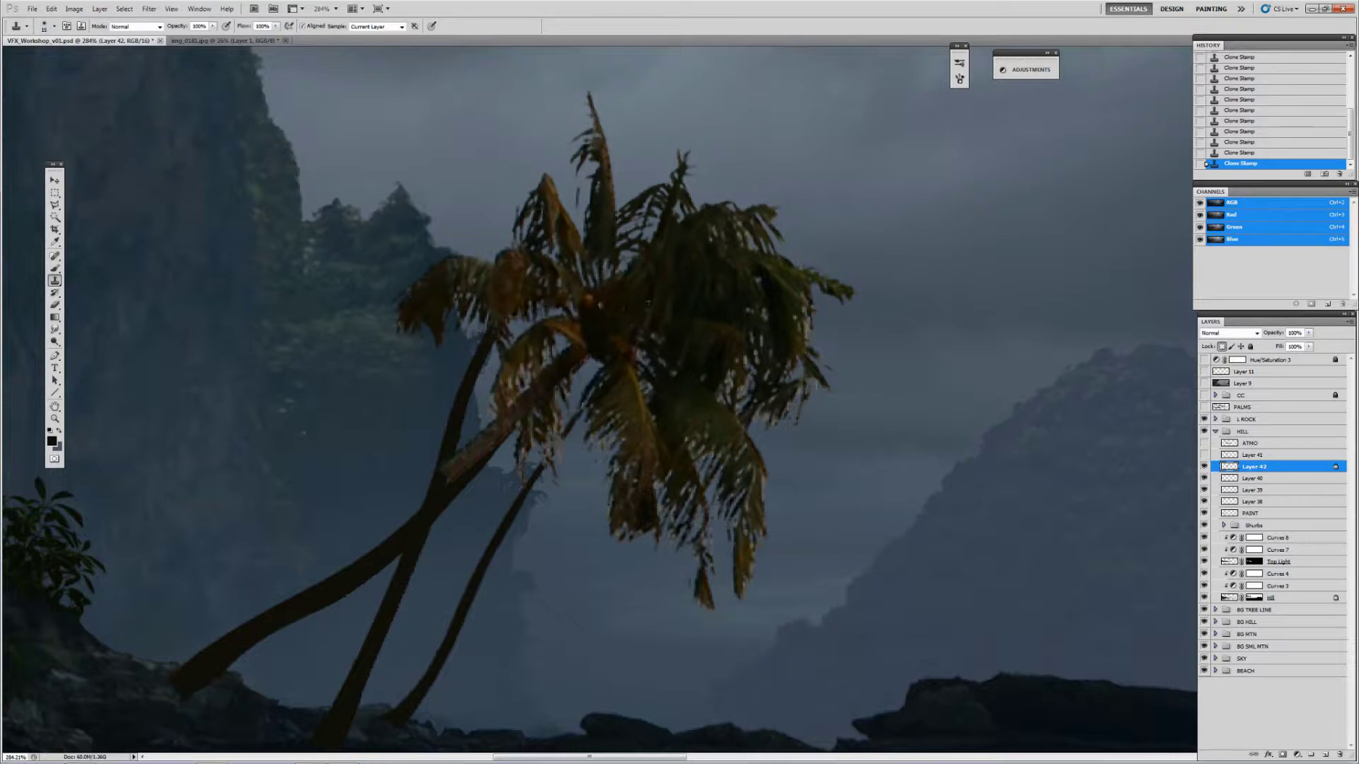
{"action": "left_click_drag", "start_coordinate": [551, 459], "coordinate": [569, 372]}
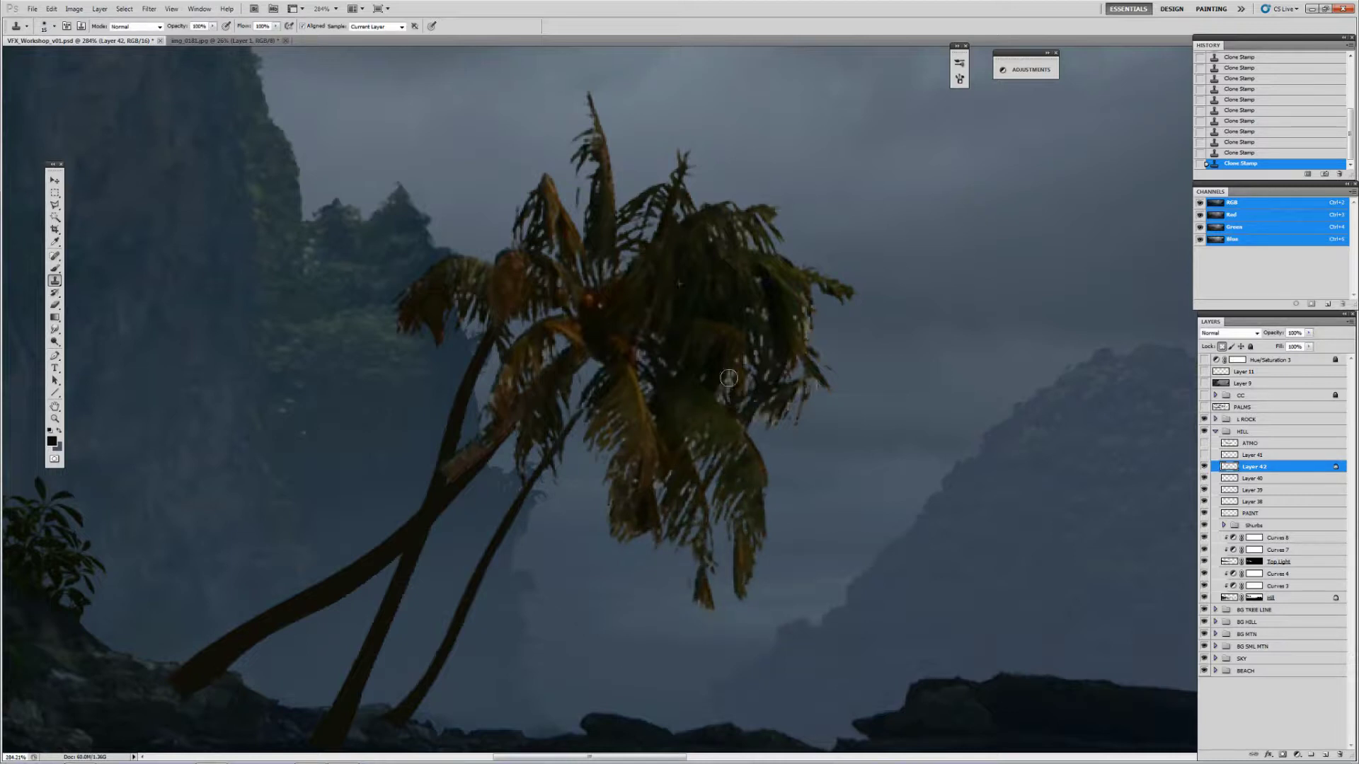
{"action": "mouse_move", "coordinate": [729, 378]}
{"action": "left_mouse_down"}
{"action": "mouse_move", "coordinate": [780, 395]}
{"action": "mouse_move", "coordinate": [783, 363]}
{"action": "left_mouse_up"}
Add a layer mask to the palm and paint black to blend it into the rocks
{"action": "key", "text": "b"}
{"action": "key", "text": "ctrl+alt+m"}
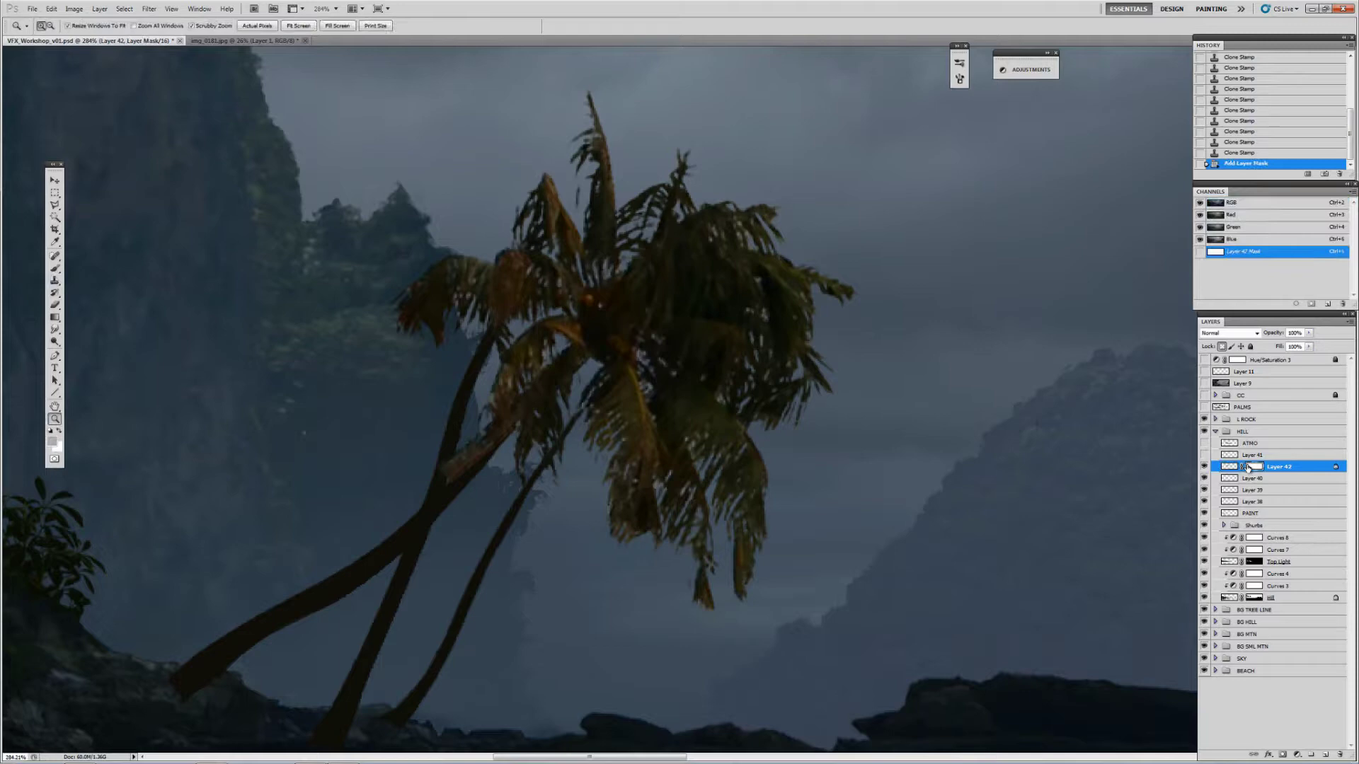
{"action": "left_click_drag", "start_coordinate": [450, 473], "coordinate": [481, 447]}
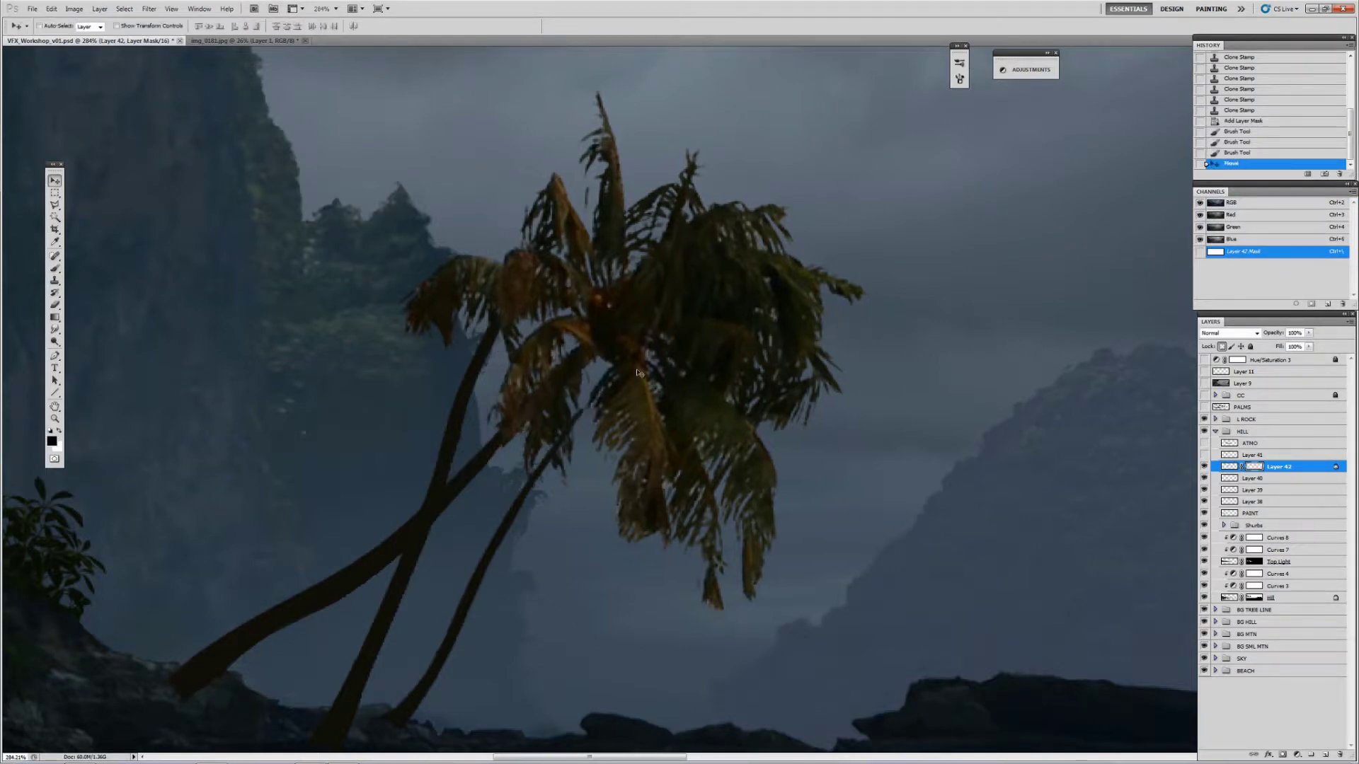
{"action": "left_click_drag", "start_coordinate": [502, 430], "coordinate": [500, 408]}
{"action": "left_click", "coordinate": [500, 409]}
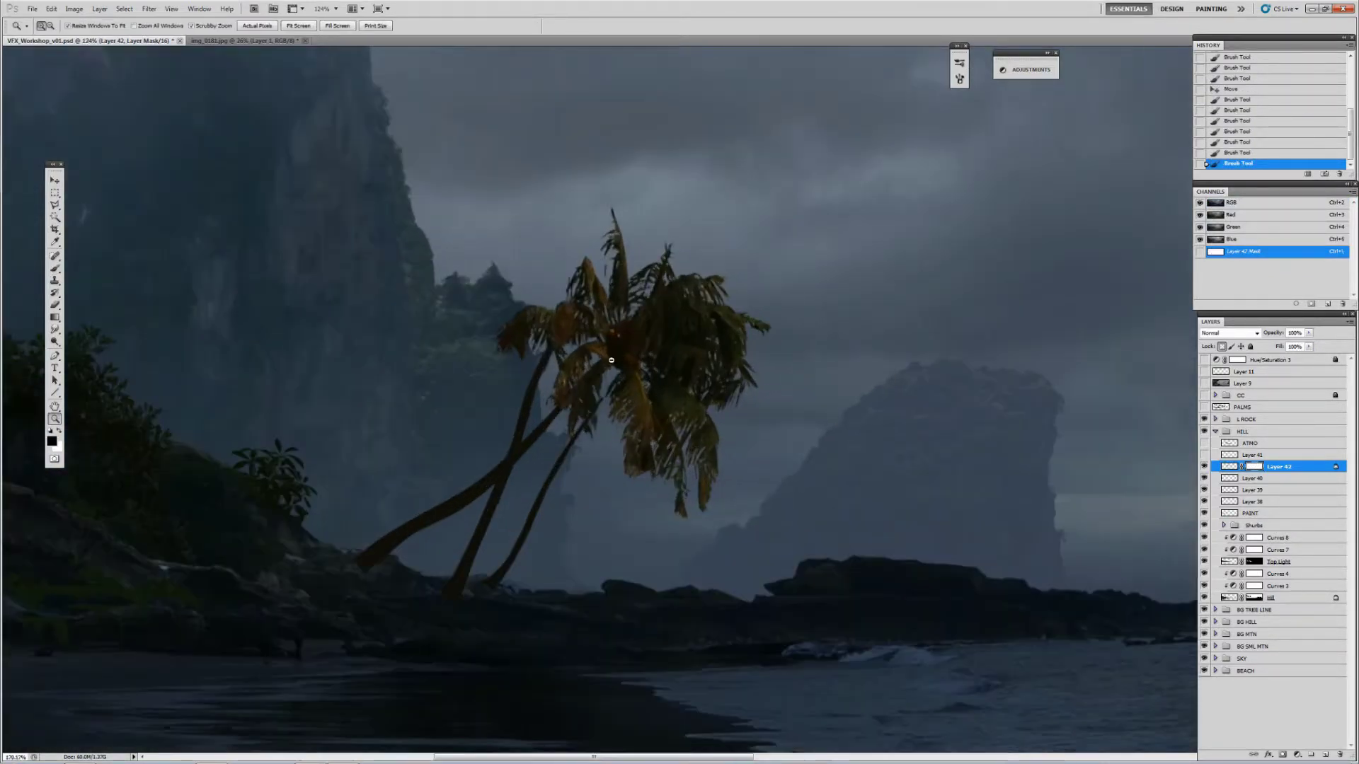
Shrink the palm to about 93%
{"action": "key", "text": "ctrl+0"}
{"action": "key", "text": "ctrl+t"}
{"action": "left_click_drag", "start_coordinate": [543, 330], "coordinate": [538, 336]}
{"action": "key", "text": "Return"}
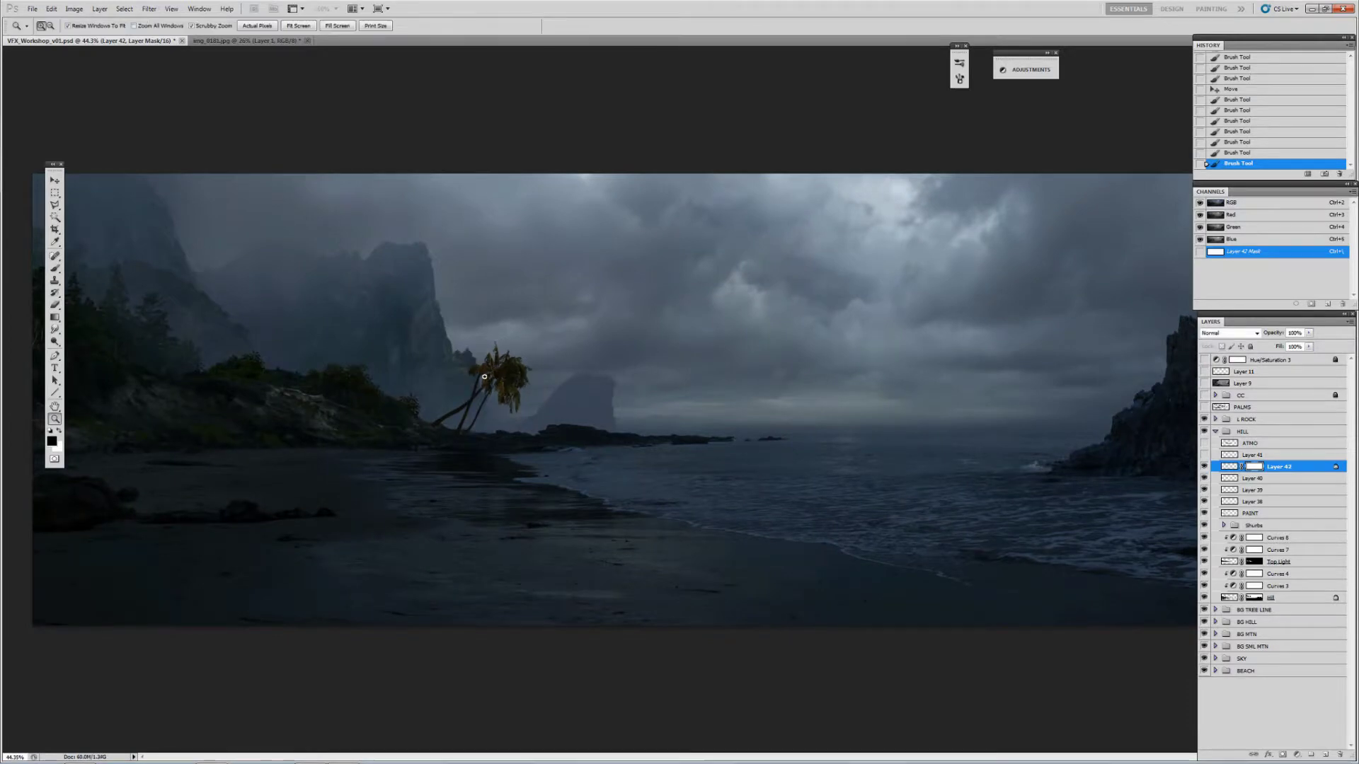
Turn on the greyscale check layer and add a Curves adjustment above the palm
{"action": "key", "text": "z"}
{"action": "left_click_drag", "start_coordinate": [496, 411], "coordinate": [538, 413]}
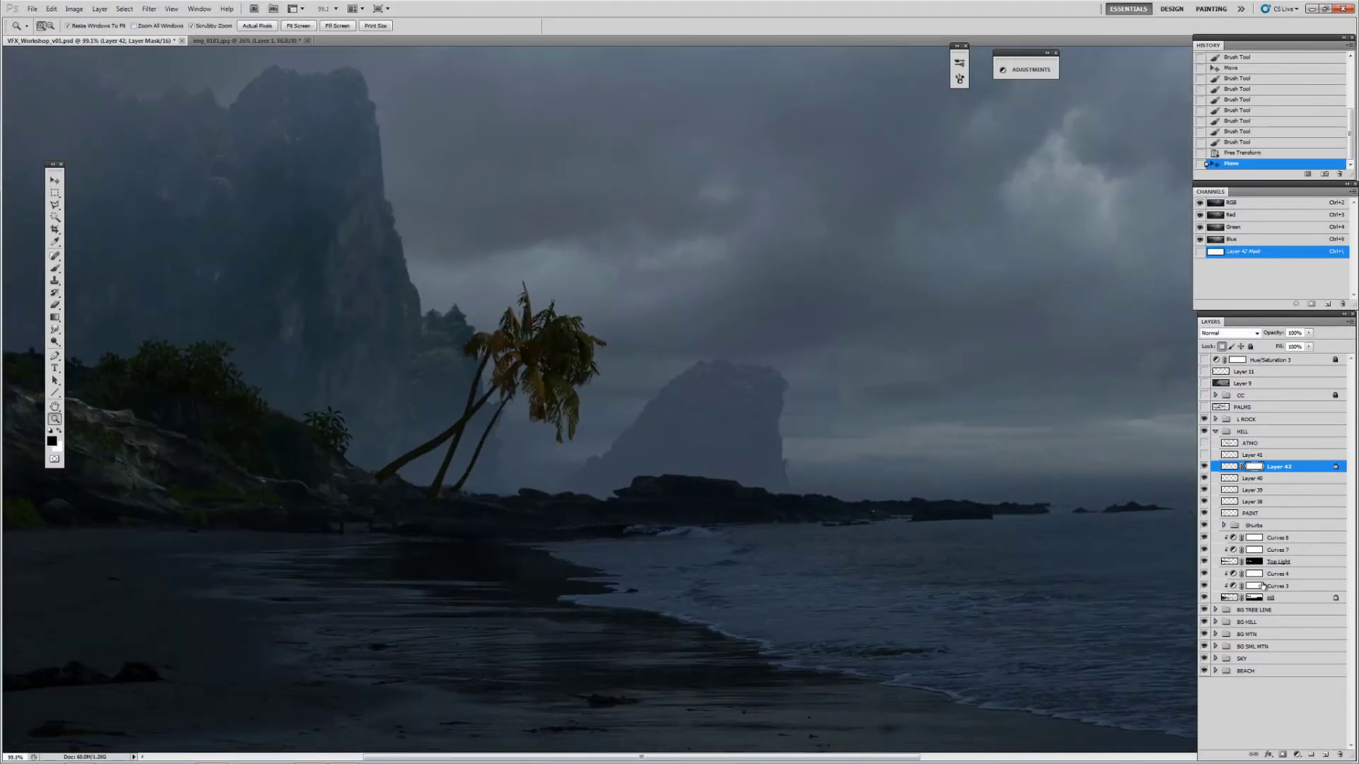
{"action": "left_click_drag", "start_coordinate": [882, 508], "coordinate": [848, 534]}
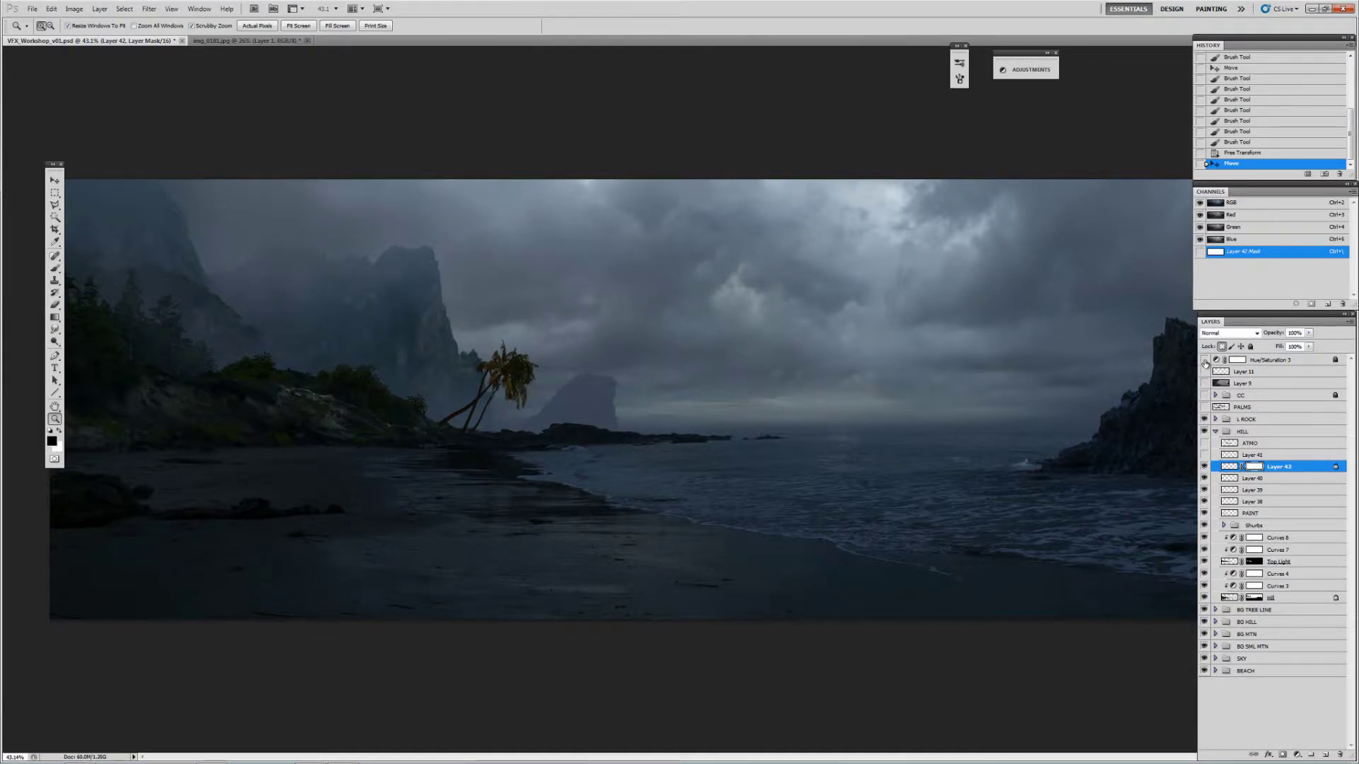
{"action": "left_click", "coordinate": [1205, 363]}
{"action": "key", "text": "ctrl+m"}
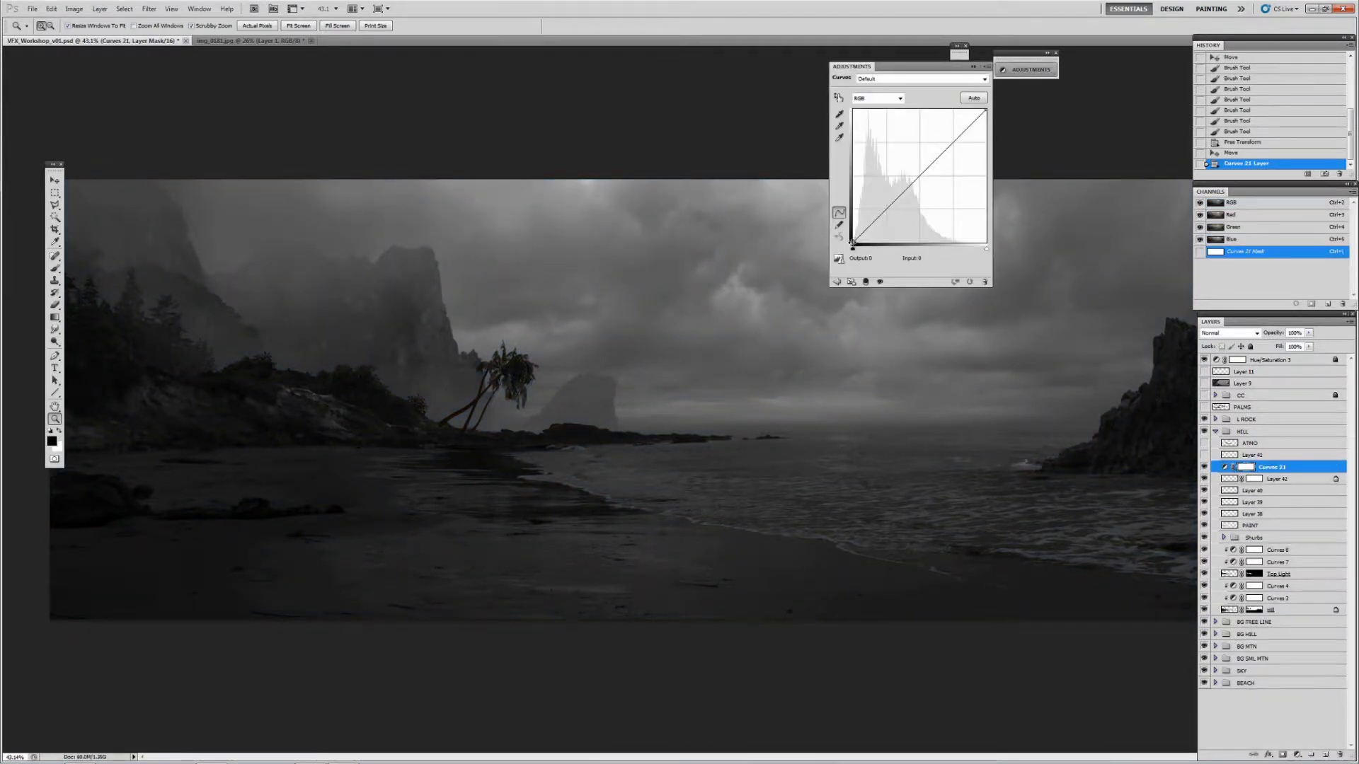
Clip two Curves adjustments to the palm, setting black output 21 and white output 126
{"action": "key", "text": "ctrl+alt+g"}
{"action": "left_click_drag", "start_coordinate": [849, 238], "coordinate": [848, 235]}
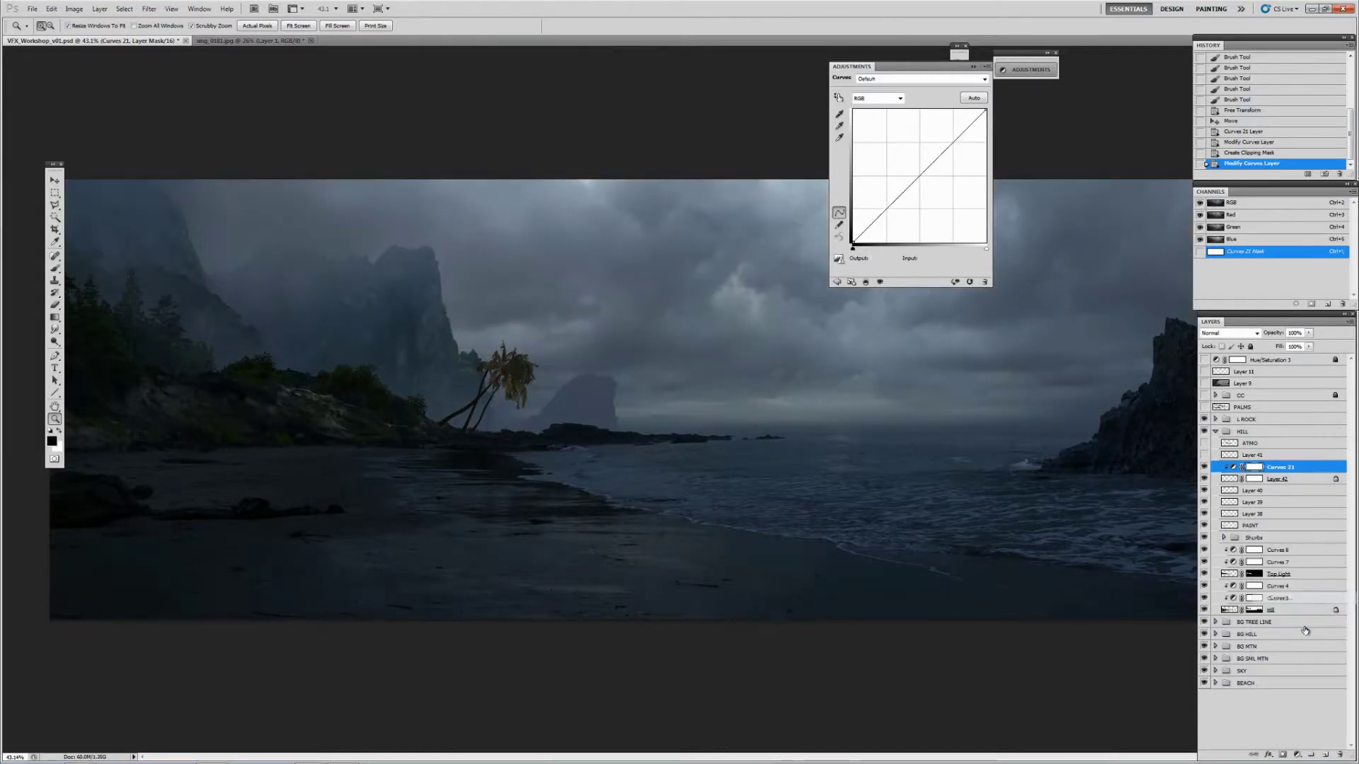
{"action": "key", "text": "ctrl+m"}
{"action": "key", "text": "ctrl+alt+g"}
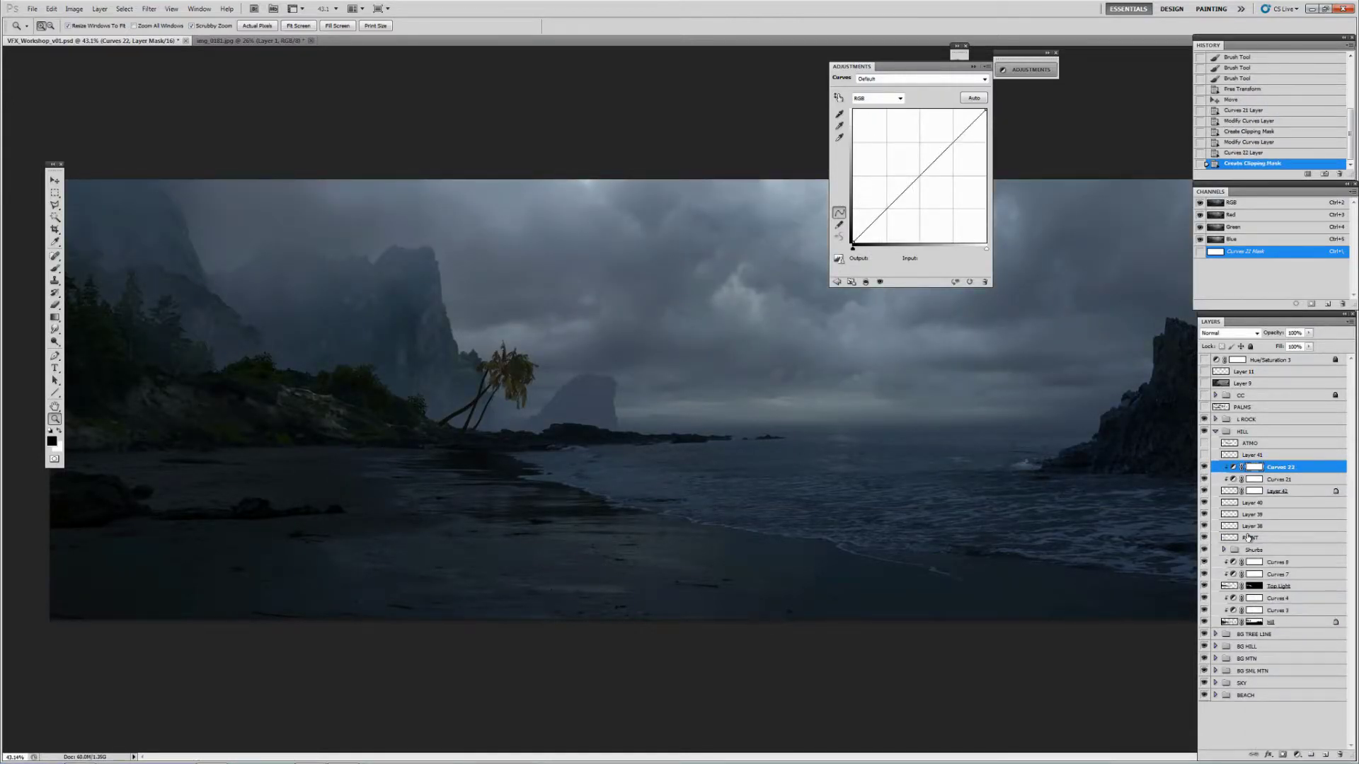
{"action": "left_click", "coordinate": [1242, 480]}
{"action": "left_click", "coordinate": [1242, 479]}
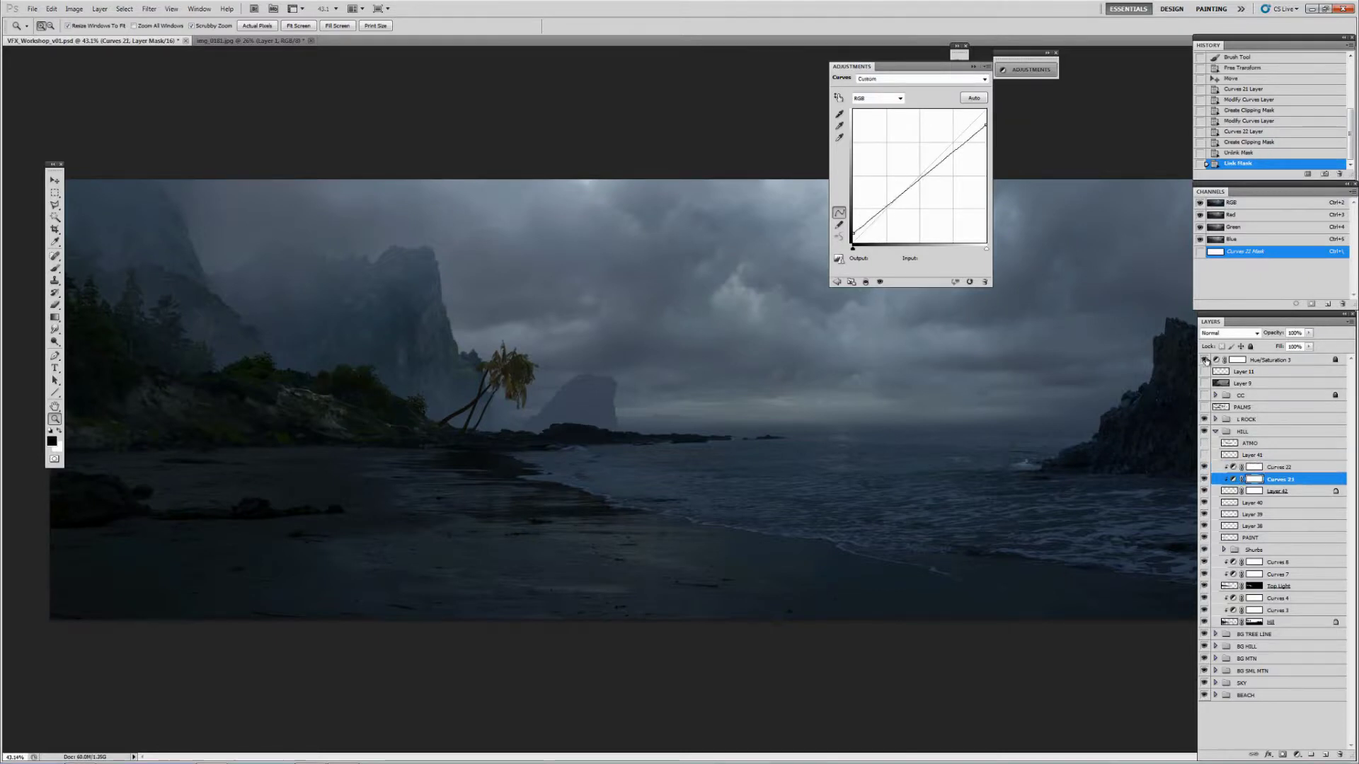
{"action": "left_click", "coordinate": [1204, 359]}
{"action": "left_click_drag", "start_coordinate": [853, 233], "coordinate": [852, 231]}
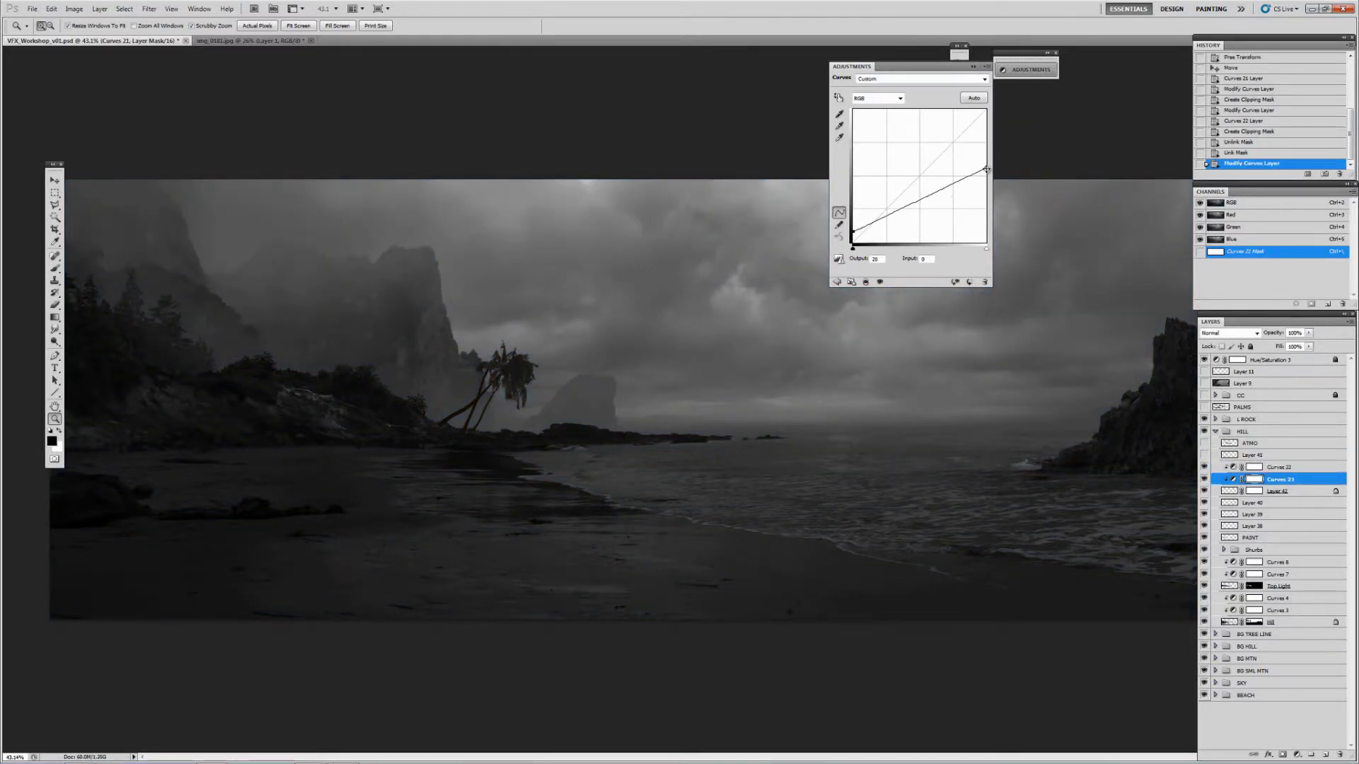
{"action": "left_click_drag", "start_coordinate": [986, 169], "coordinate": [986, 177]}
Lower the red channel highlights on the second Curves adjustment
{"action": "left_click", "coordinate": [1280, 467]}
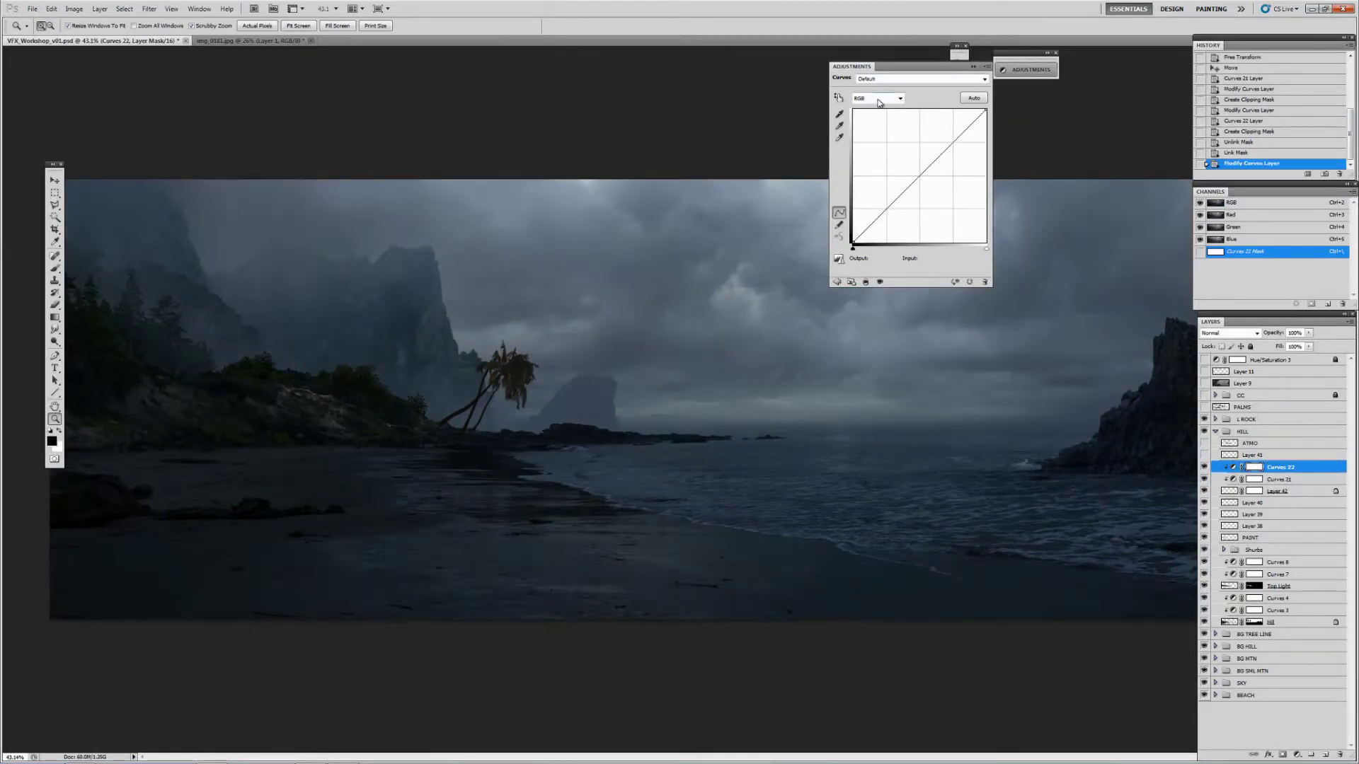
{"action": "left_click", "coordinate": [877, 98]}
{"action": "left_click", "coordinate": [876, 110]}
{"action": "left_click_drag", "start_coordinate": [986, 109], "coordinate": [986, 109]}
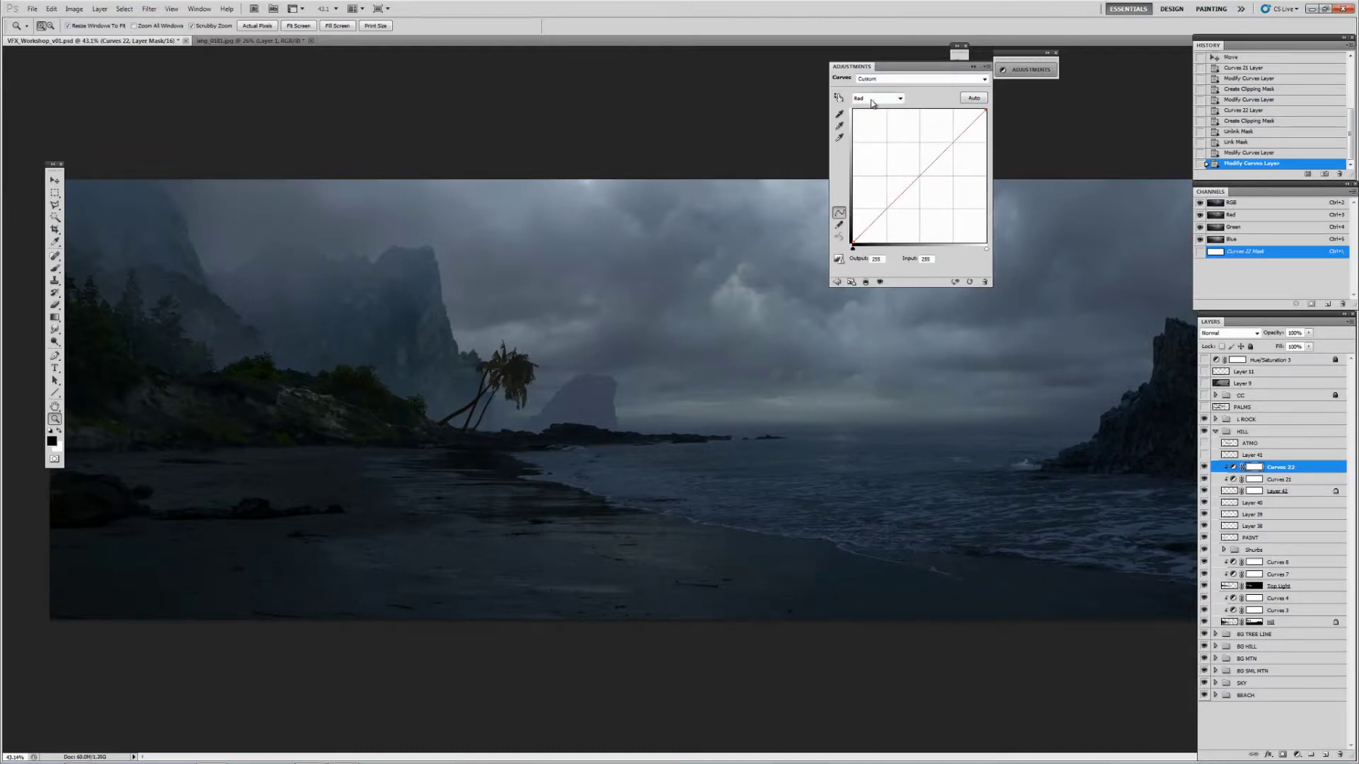
{"action": "left_click", "coordinate": [839, 98]}
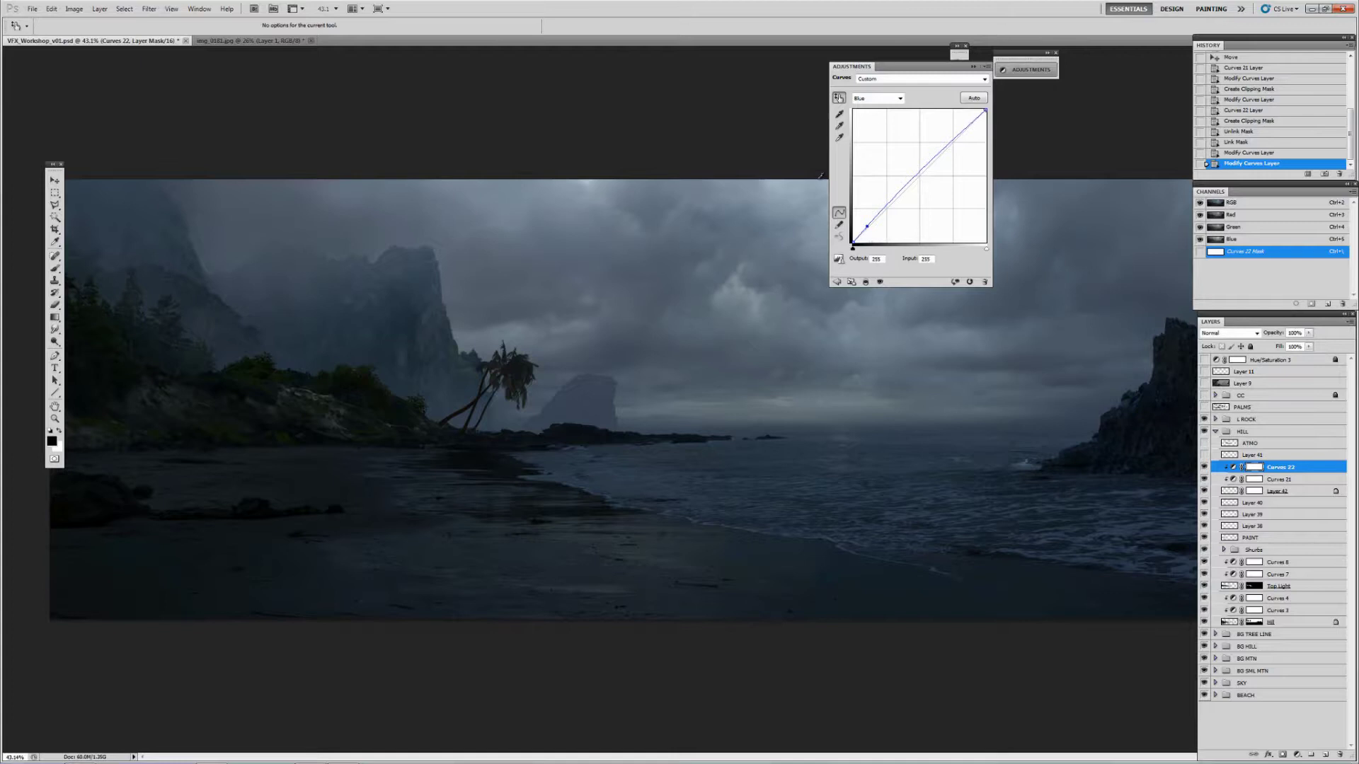
{"action": "key", "text": "alt+3"}
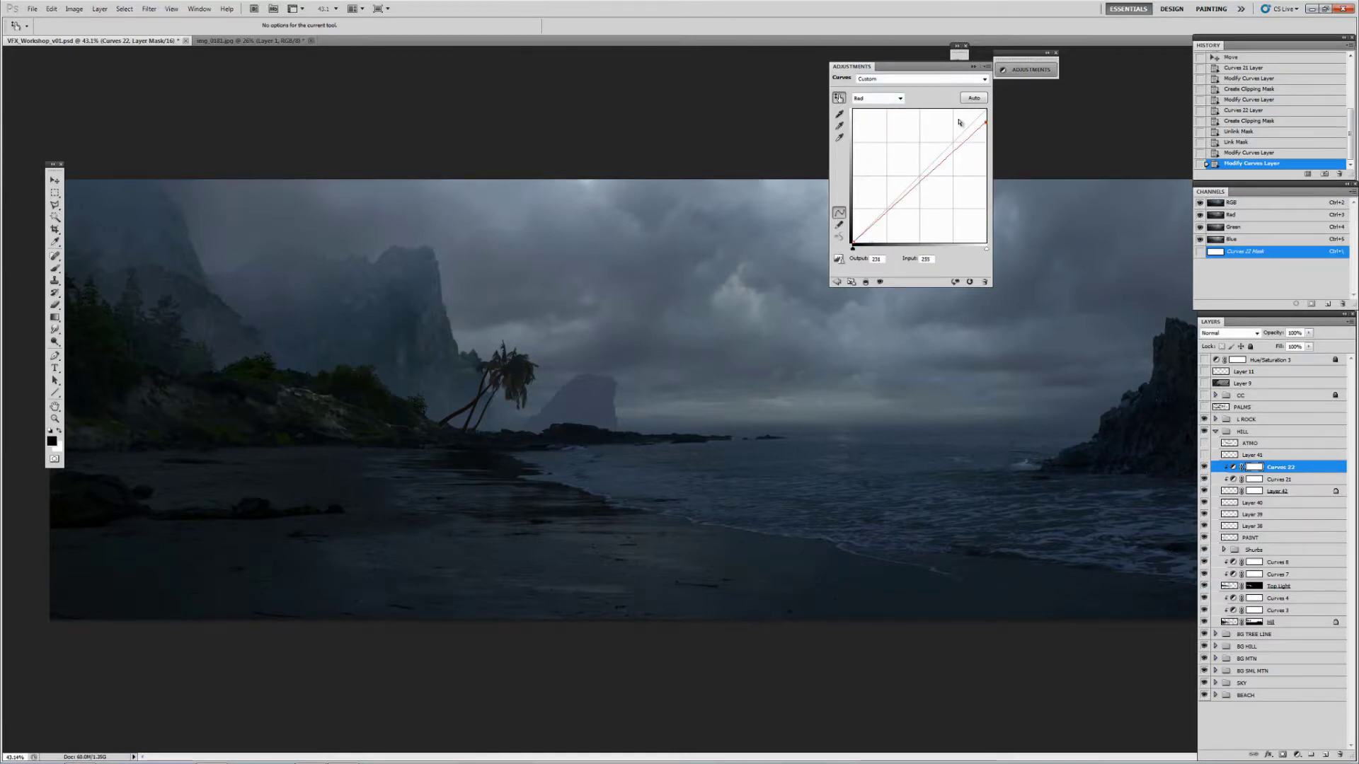
Create clipped Layer 43 above Curves 21 and paint sampled grey over the palm fronds
{"action": "key", "text": "alt+bracketleft"}
{"action": "key", "text": "z"}
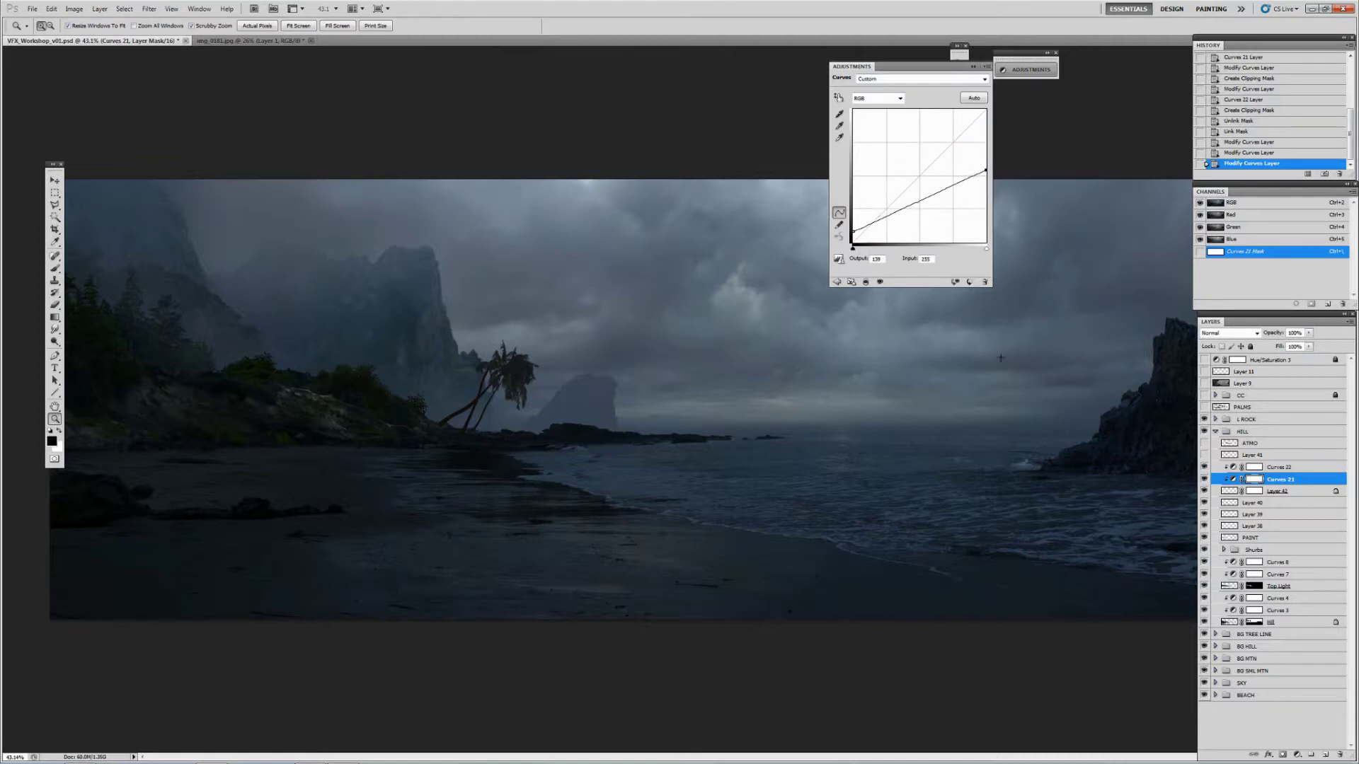
{"action": "key", "text": "alt+bracketright"}
{"action": "key", "text": "ctrl+shift+alt+n"}
{"action": "key", "text": "ctrl+alt+g"}
{"action": "key", "text": "i"}
{"action": "left_click", "coordinate": [557, 360]}
{"action": "key", "text": "b"}
{"action": "left_click_drag", "start_coordinate": [520, 375], "coordinate": [541, 425]}
{"action": "key", "text": "ctrl+y"}
Darken the grey paint on Layer 43 by pulling its Curves down
{"action": "left_click", "coordinate": [74, 9]}
{"action": "mouse_move", "coordinate": [90, 35]}
{"action": "left_click", "coordinate": [206, 55]}
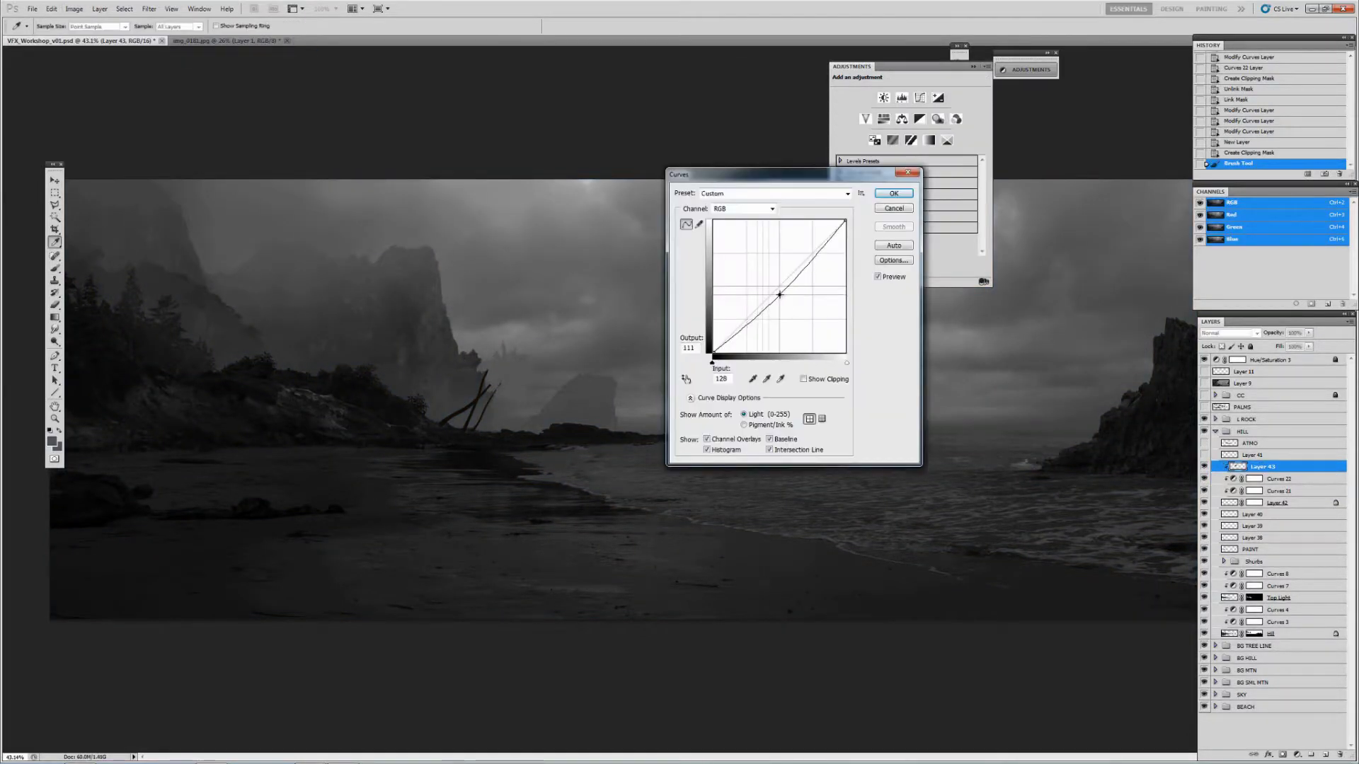
{"action": "left_click_drag", "start_coordinate": [786, 290], "coordinate": [750, 322]}
{"action": "key", "text": "Return"}
{"action": "key", "text": "ctrl+y"}
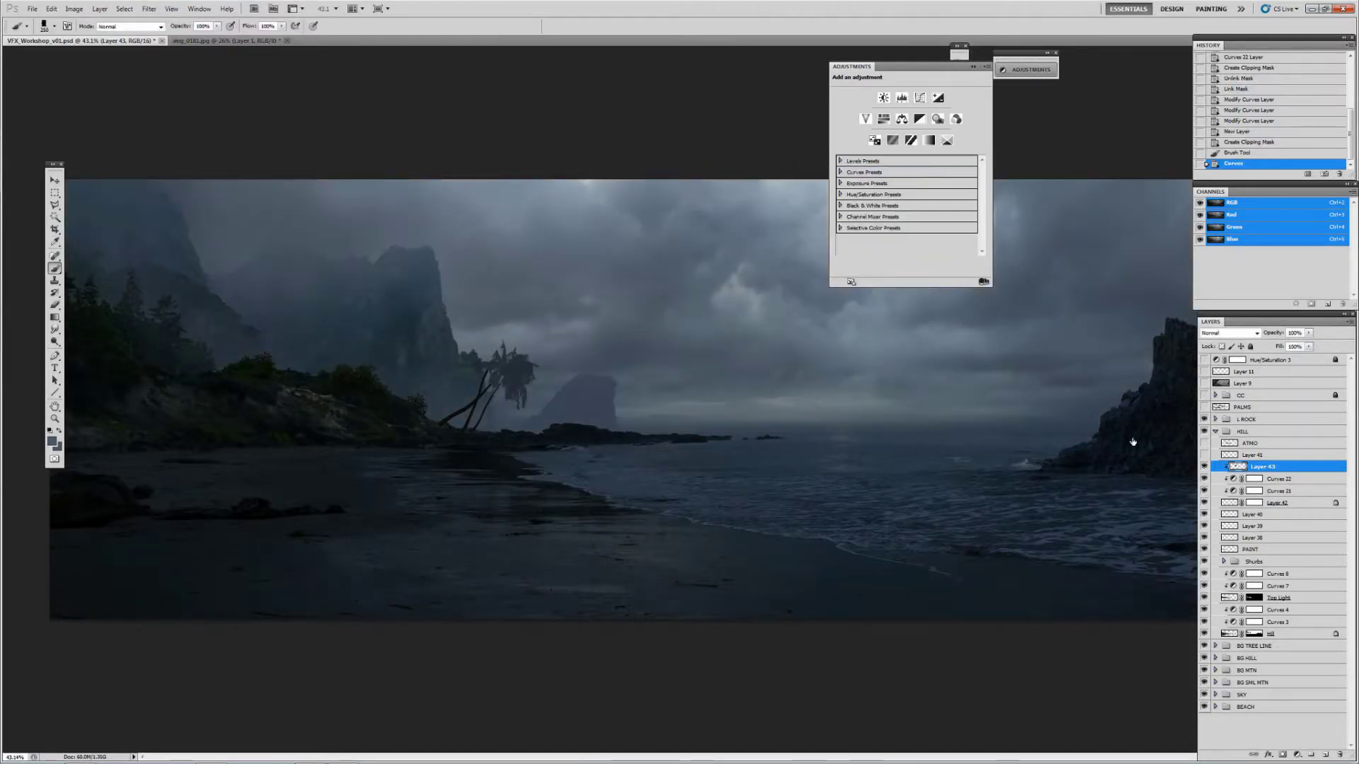
Lower Layer 43's opacity to 29% and compare it on and off
{"action": "left_click", "coordinate": [1309, 333]}
{"action": "left_click_drag", "start_coordinate": [1316, 347], "coordinate": [1278, 347]}
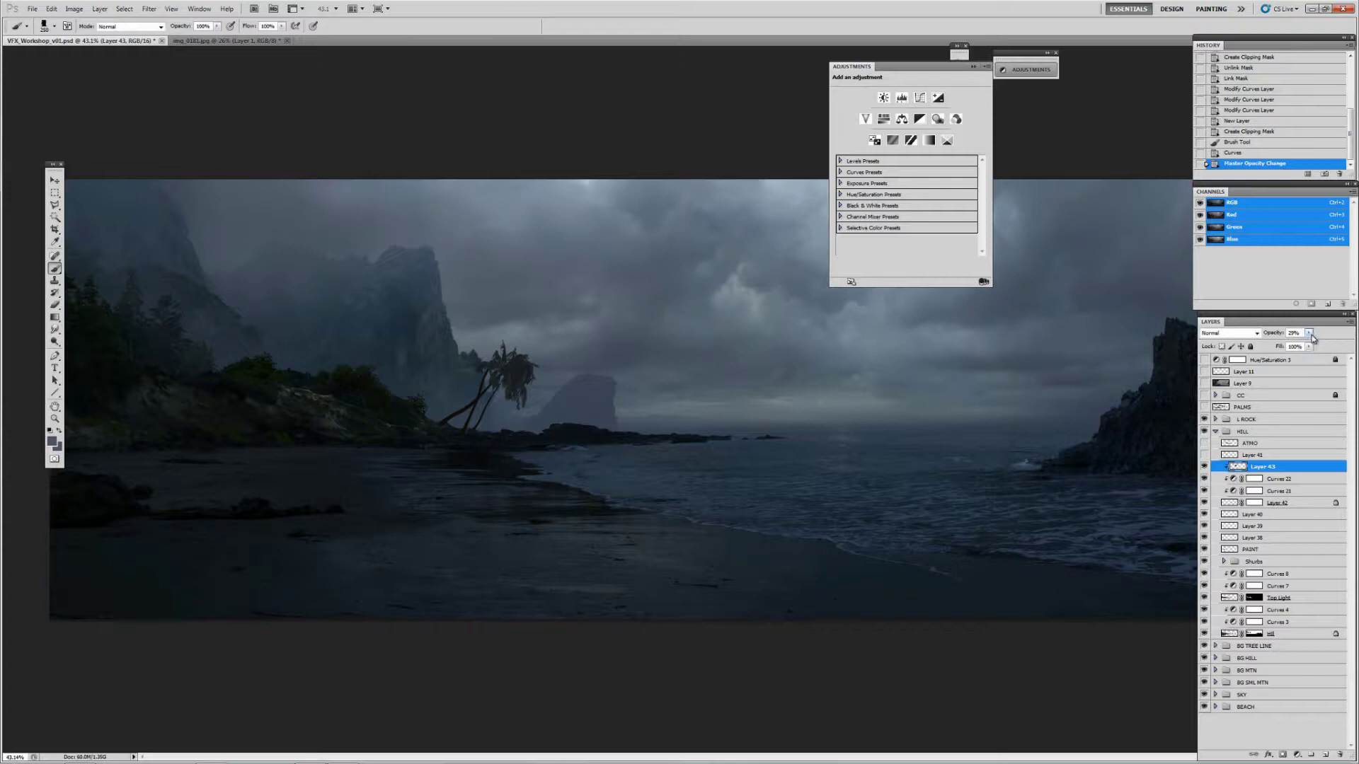
{"action": "left_click", "coordinate": [1204, 466]}
{"action": "left_click", "coordinate": [1204, 467]}
Apply Levels with midtones at 1.31 and restore full opacity
{"action": "key", "text": "ctrl+l"}
{"action": "left_click_drag", "start_coordinate": [633, 209], "coordinate": [622, 211]}
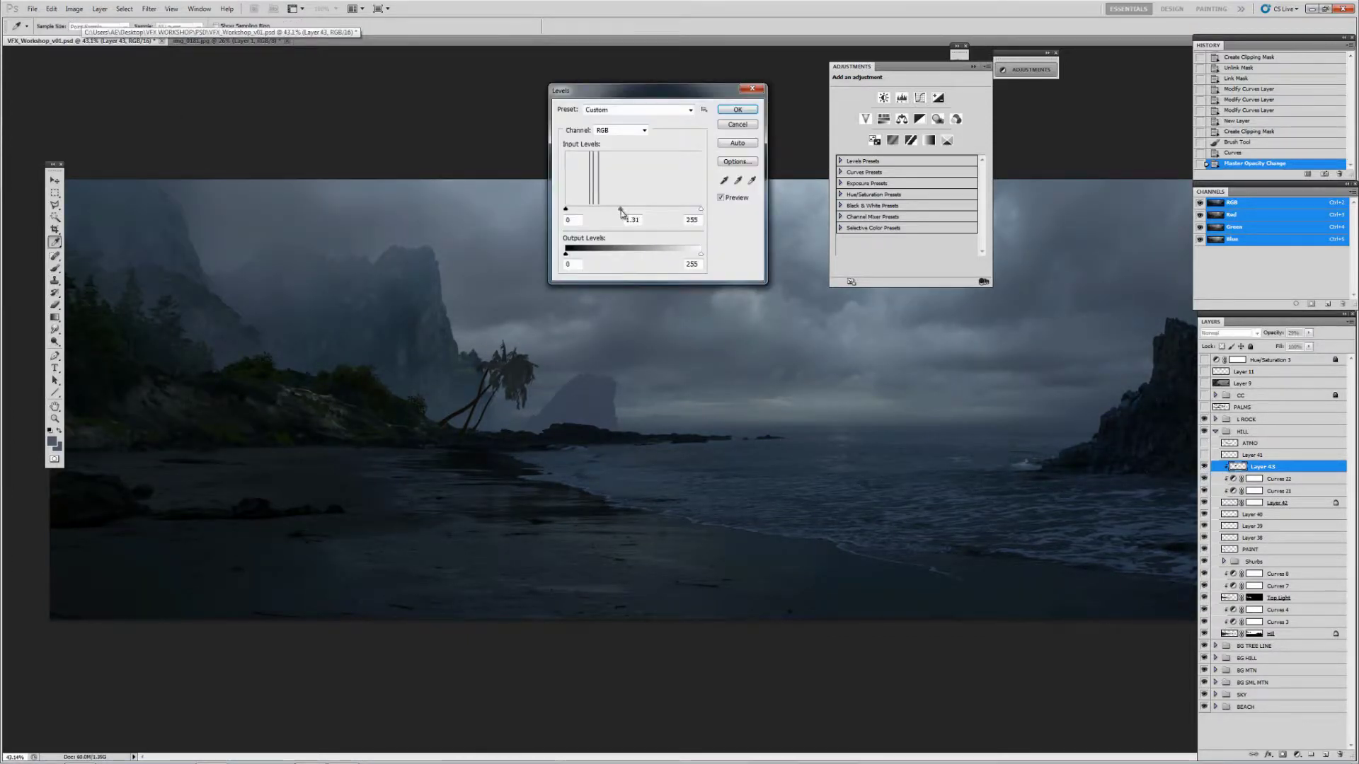
{"action": "key", "text": "Return"}
{"action": "key", "text": "0"}
Check the red channel in Curves without applying, then set Layer 43's opacity to 38%
{"action": "left_click", "coordinate": [75, 9]}
{"action": "left_click", "coordinate": [213, 62]}
{"action": "left_click", "coordinate": [761, 209]}
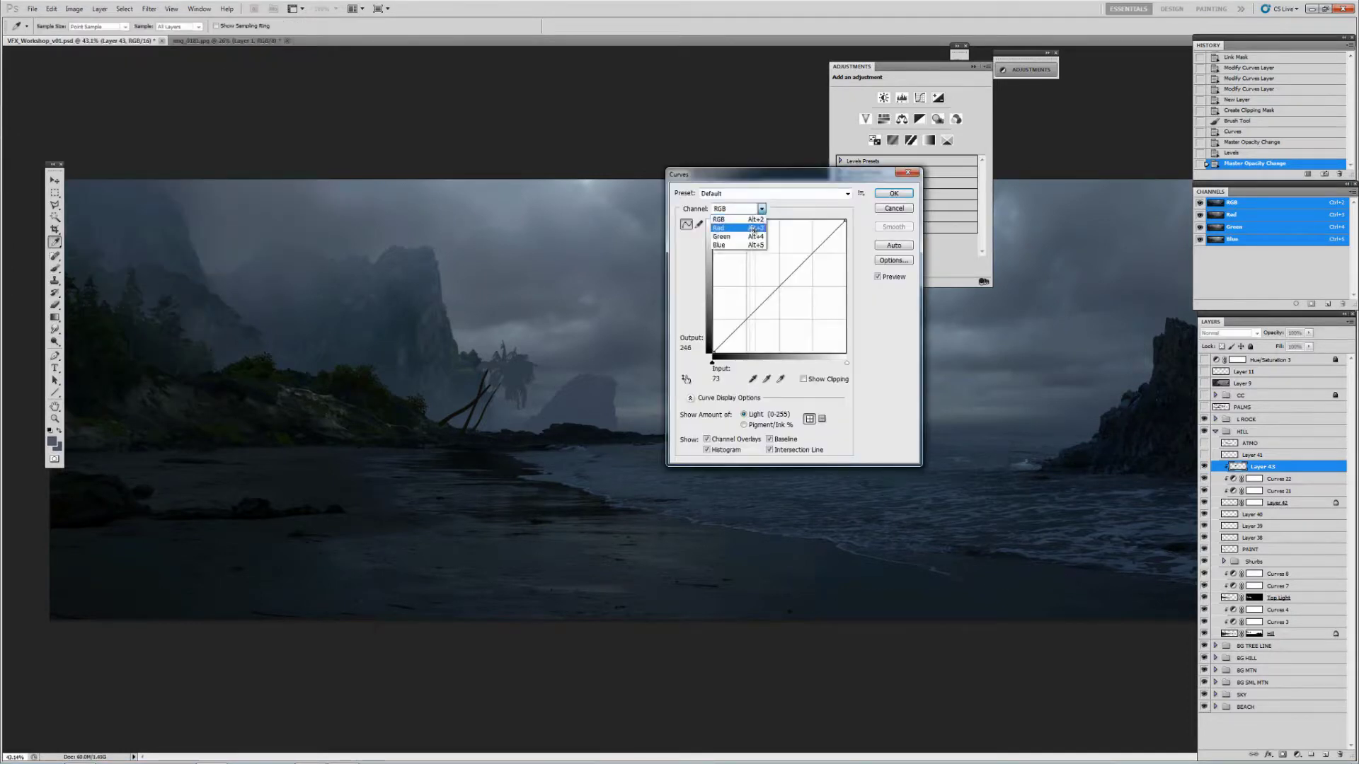
{"action": "left_click", "coordinate": [753, 228]}
{"action": "key", "text": "Escape"}
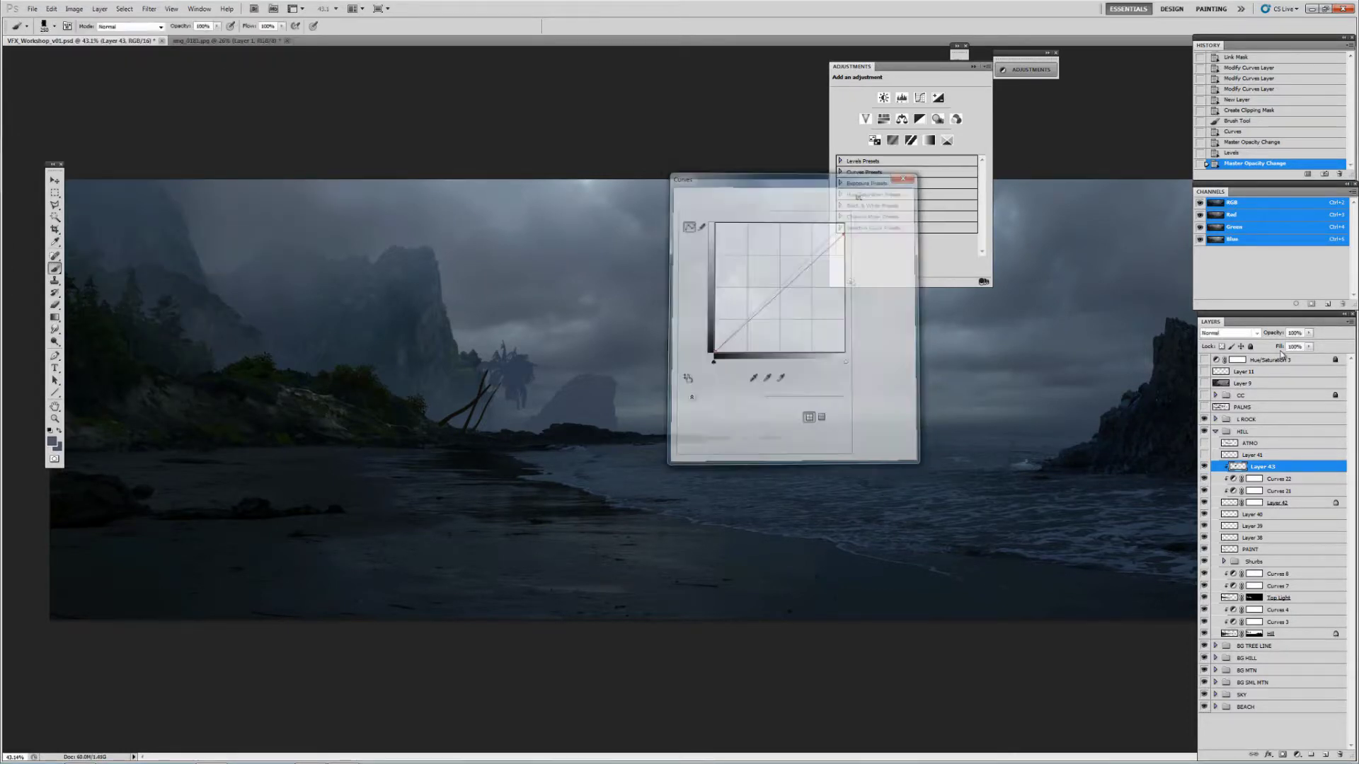
{"action": "left_click_drag", "start_coordinate": [1308, 333], "coordinate": [1233, 341]}
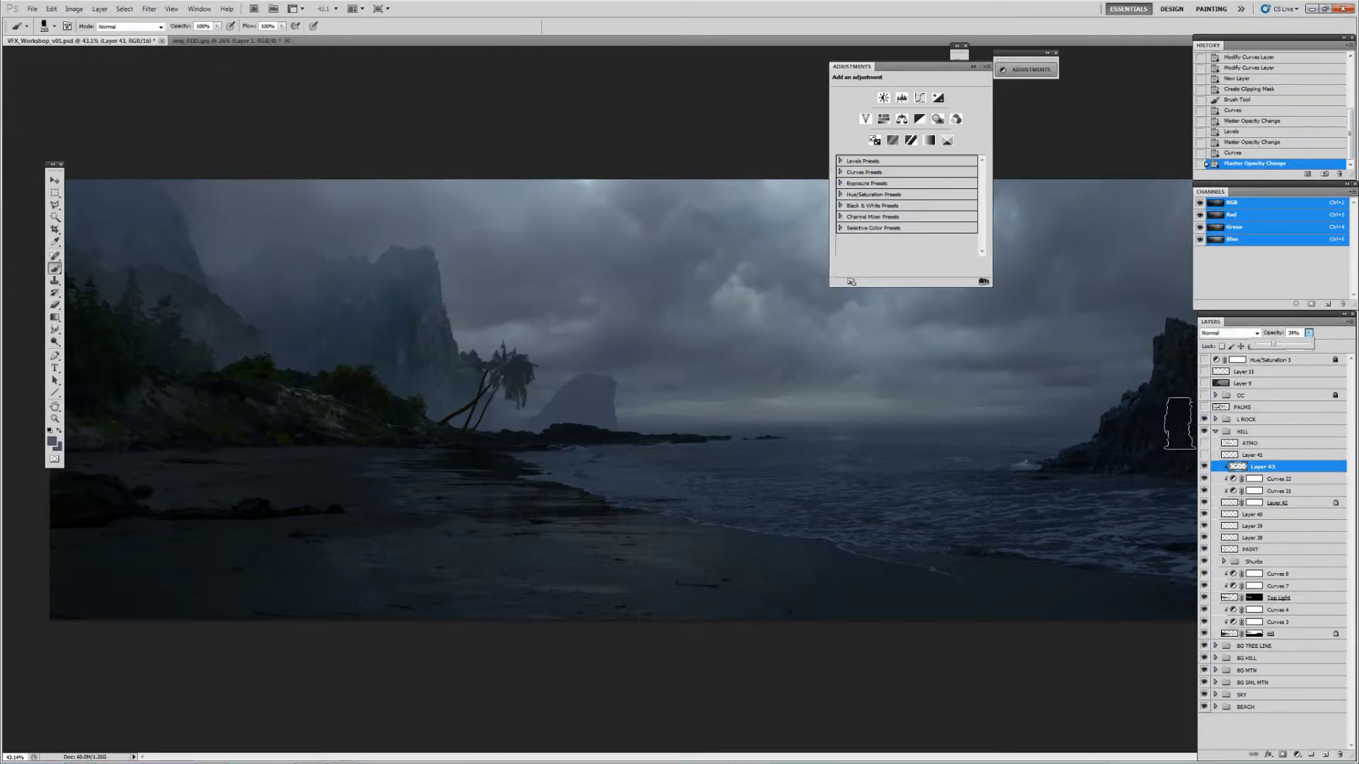
Duplicate Layer 42 above Layer 43, set the copy to Screen, and brighten it with Curves
{"action": "left_click_drag", "start_coordinate": [1267, 502], "coordinate": [1267, 461]}
{"action": "left_click", "coordinate": [1229, 332]}
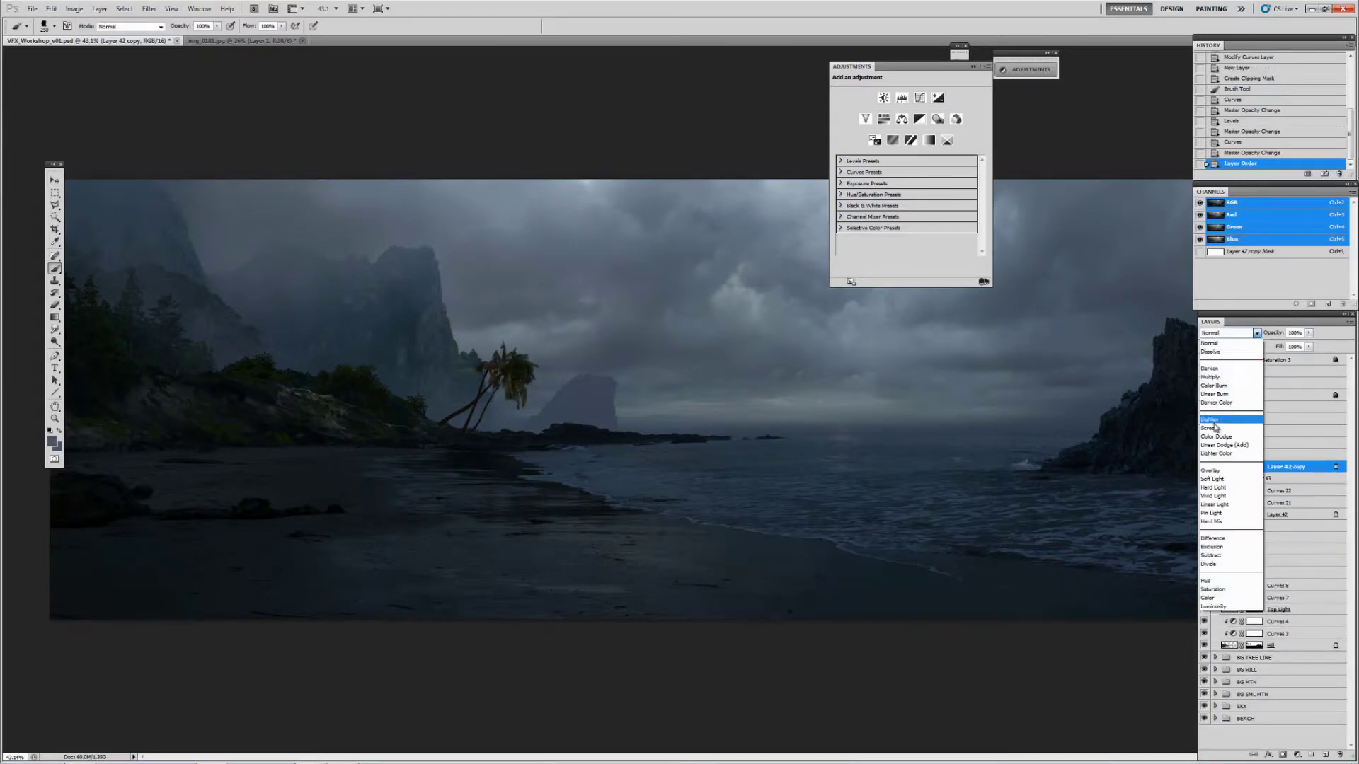
{"action": "left_click", "coordinate": [1224, 429]}
{"action": "key", "text": "ctrl+m"}
{"action": "left_click_drag", "start_coordinate": [811, 281], "coordinate": [810, 248]}
{"action": "left_click_drag", "start_coordinate": [727, 348], "coordinate": [730, 346]}
{"action": "key", "text": "Return"}
{"action": "key", "text": "b"}
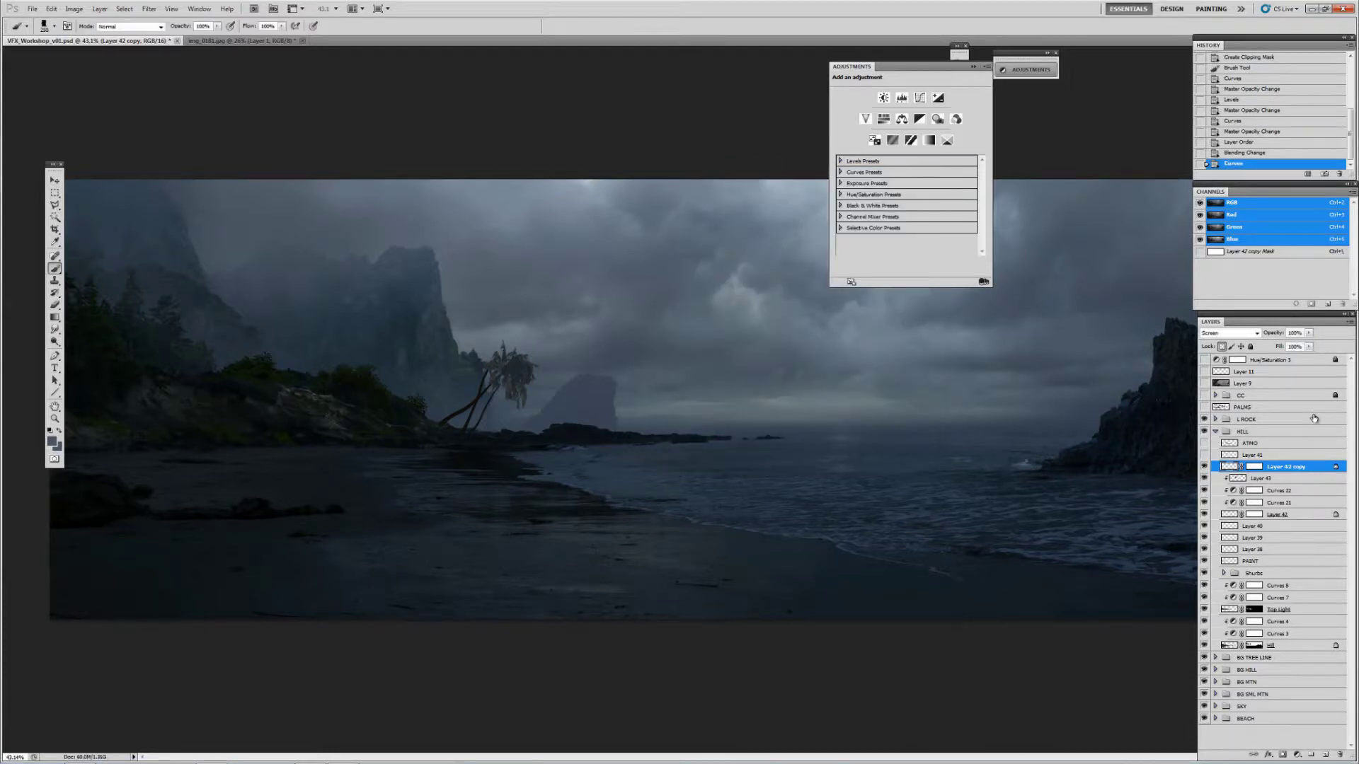
Lower the Layer 42 copy's opacity to 20%
{"action": "left_click", "coordinate": [1309, 332]}
{"action": "left_click_drag", "start_coordinate": [1313, 347], "coordinate": [1281, 347]}
{"action": "double_click", "coordinate": [1228, 470]}
{"action": "key", "text": "Escape"}
{"action": "left_click", "coordinate": [1309, 333]}
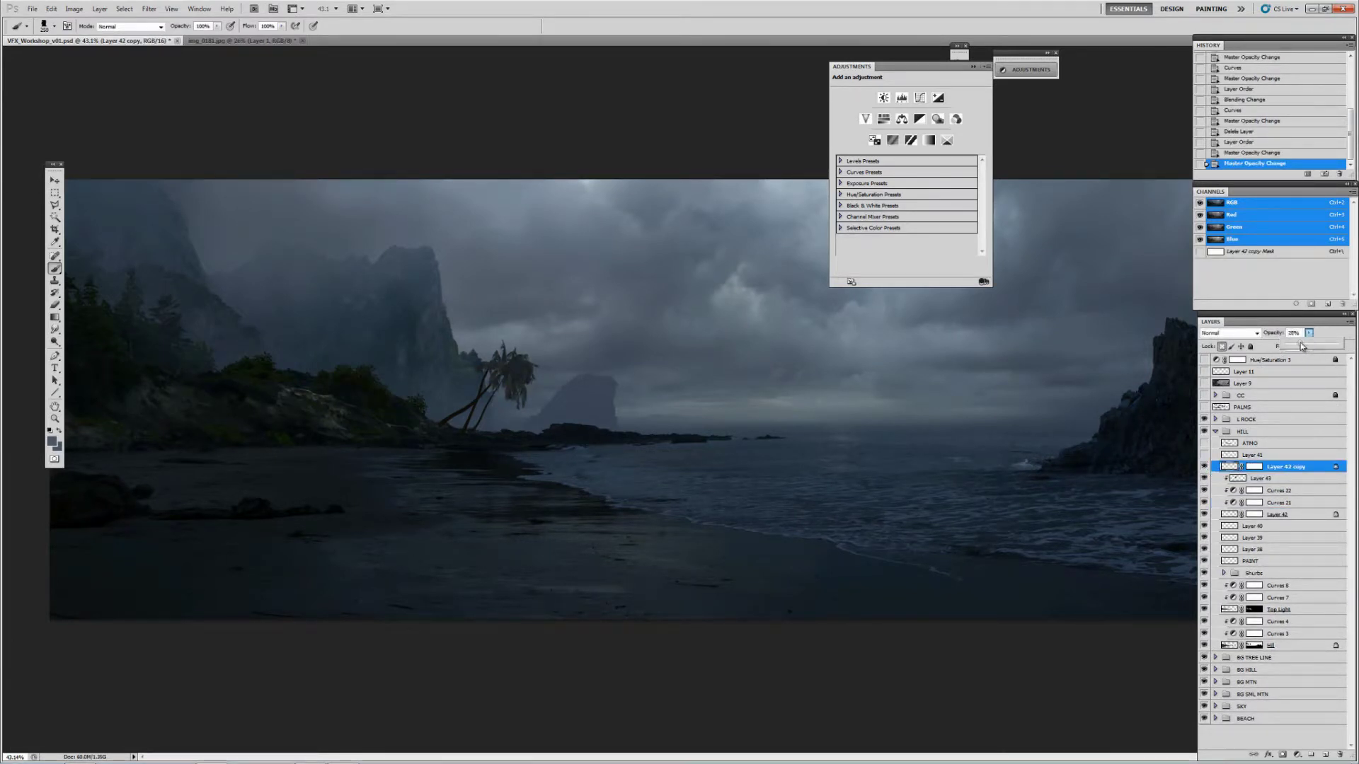
Darken Curves 21's midtones and set Curves 22 to Color blending
{"action": "left_click", "coordinate": [1278, 503]}
{"action": "left_click_drag", "start_coordinate": [986, 168], "coordinate": [986, 154]}
{"action": "left_click_drag", "start_coordinate": [919, 193], "coordinate": [919, 197]}
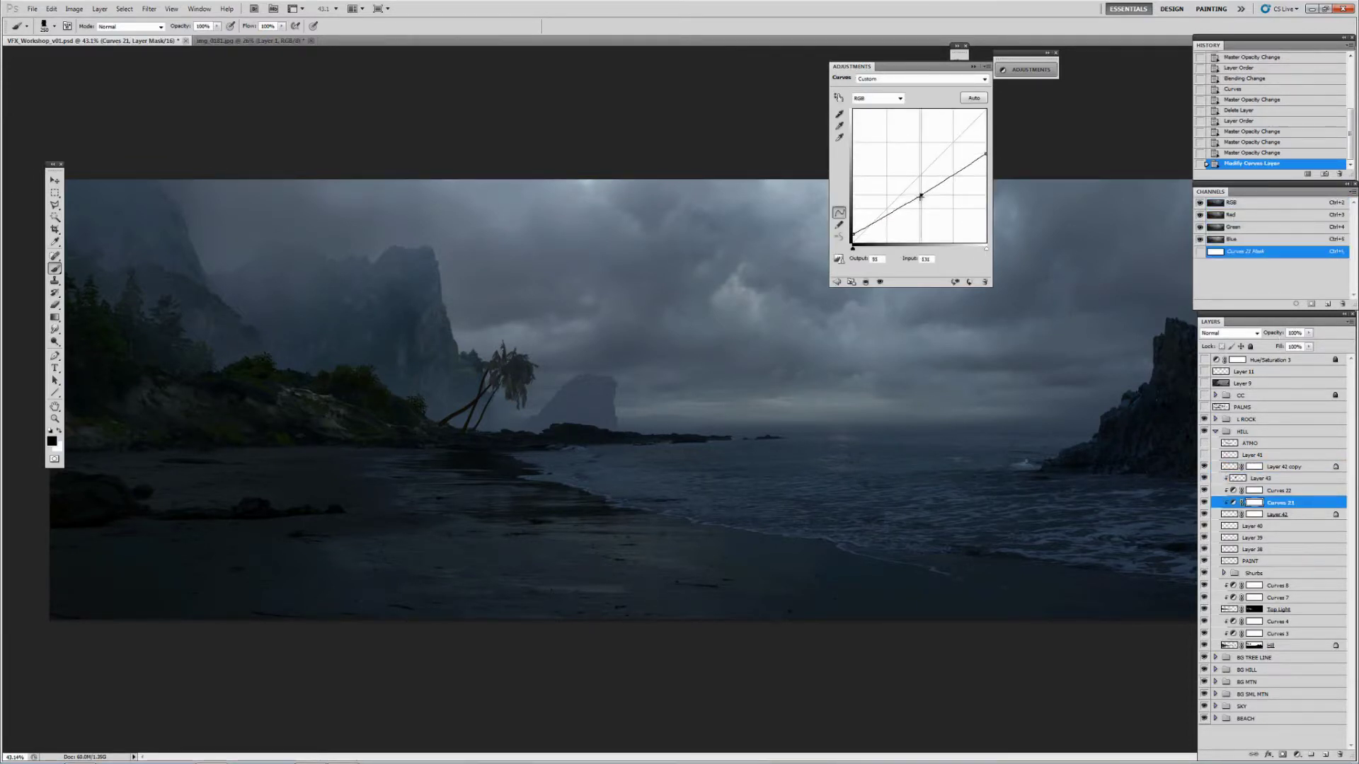
{"action": "left_click", "coordinate": [1210, 468]}
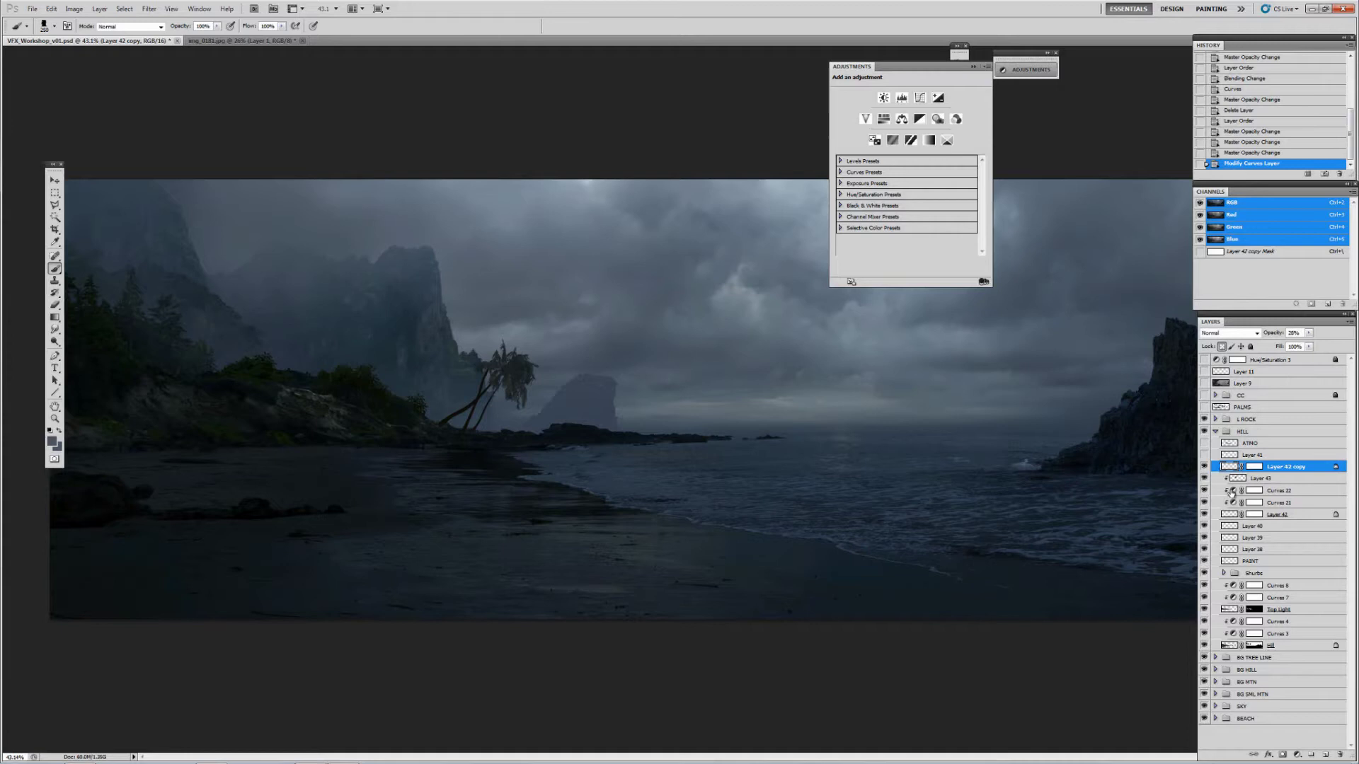
{"action": "left_click", "coordinate": [1278, 490]}
{"action": "left_click", "coordinate": [1230, 333]}
{"action": "left_click", "coordinate": [1232, 598]}
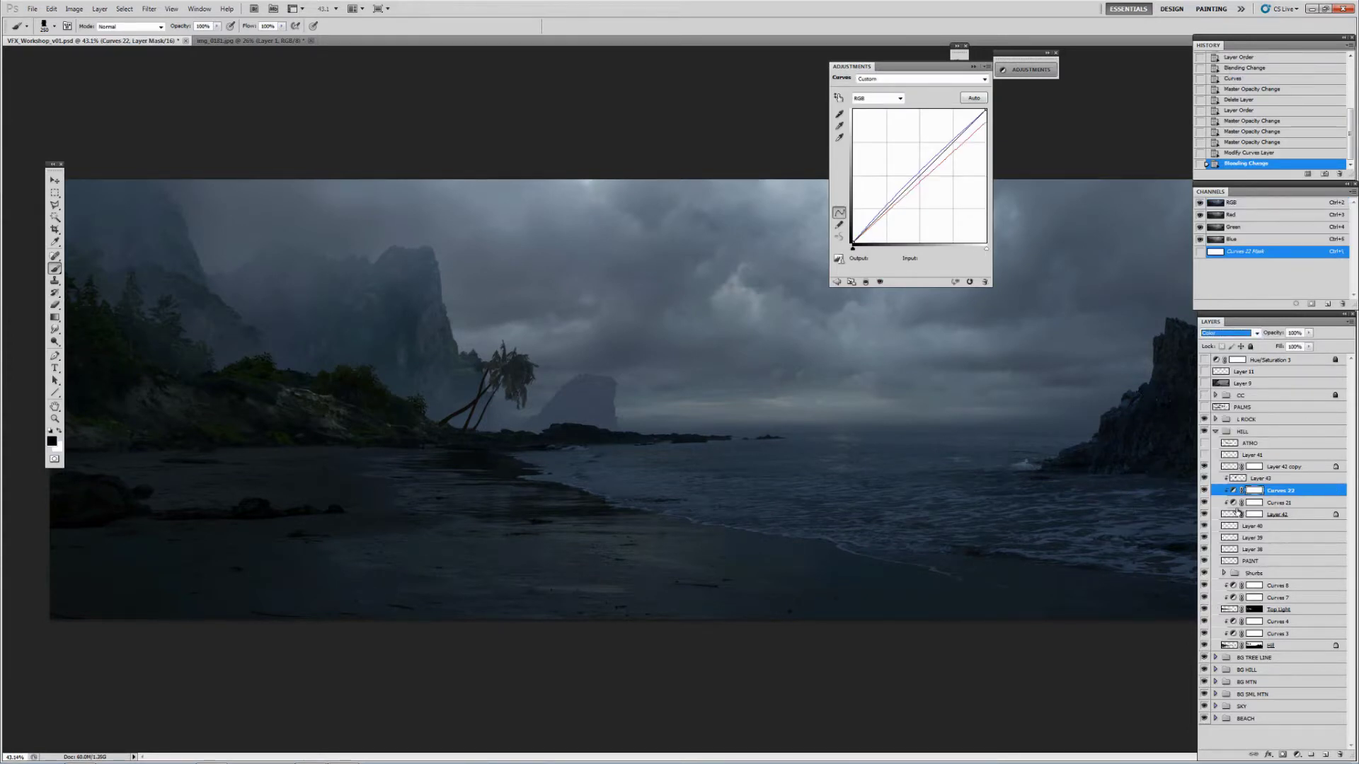
Invert the Layer 42 copy's mask to hide it, then zoom in on the palms
{"action": "left_click", "coordinate": [1229, 468]}
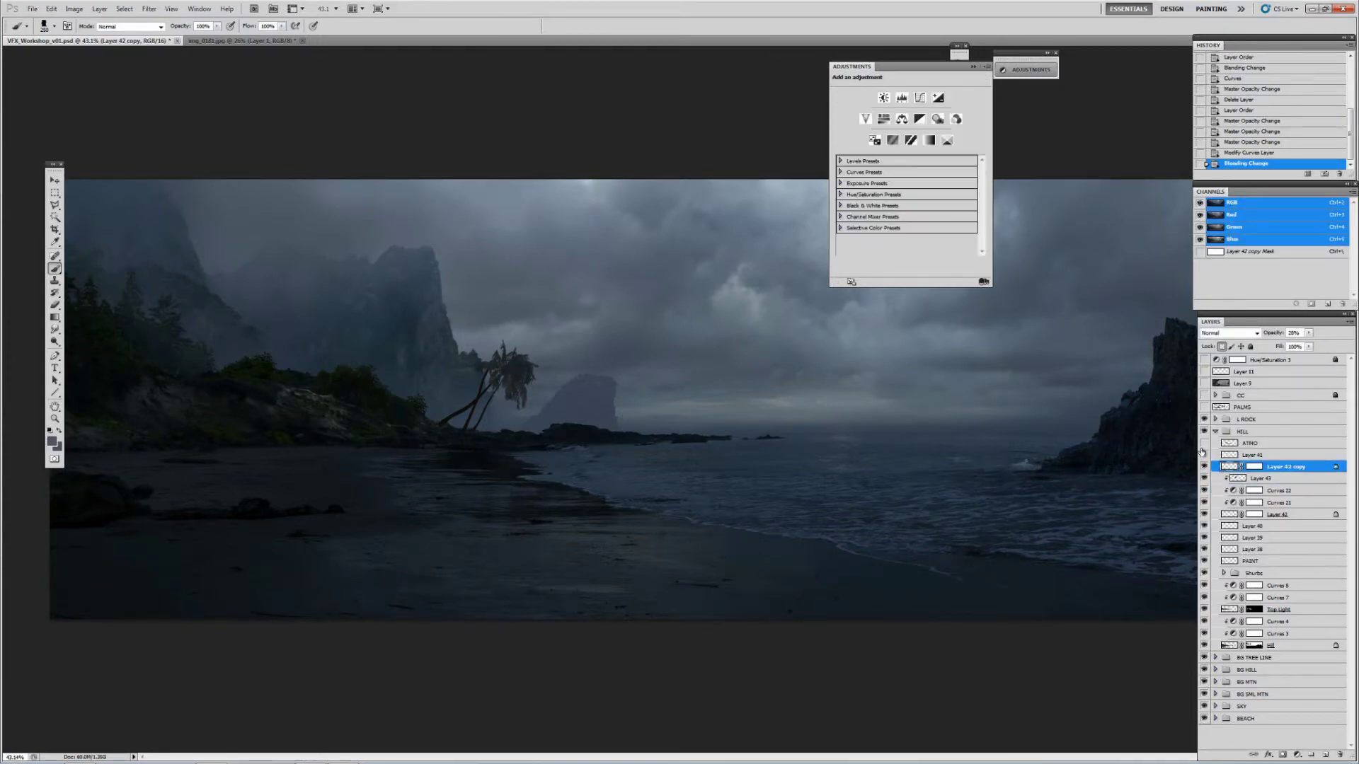
{"action": "left_click", "coordinate": [1255, 467]}
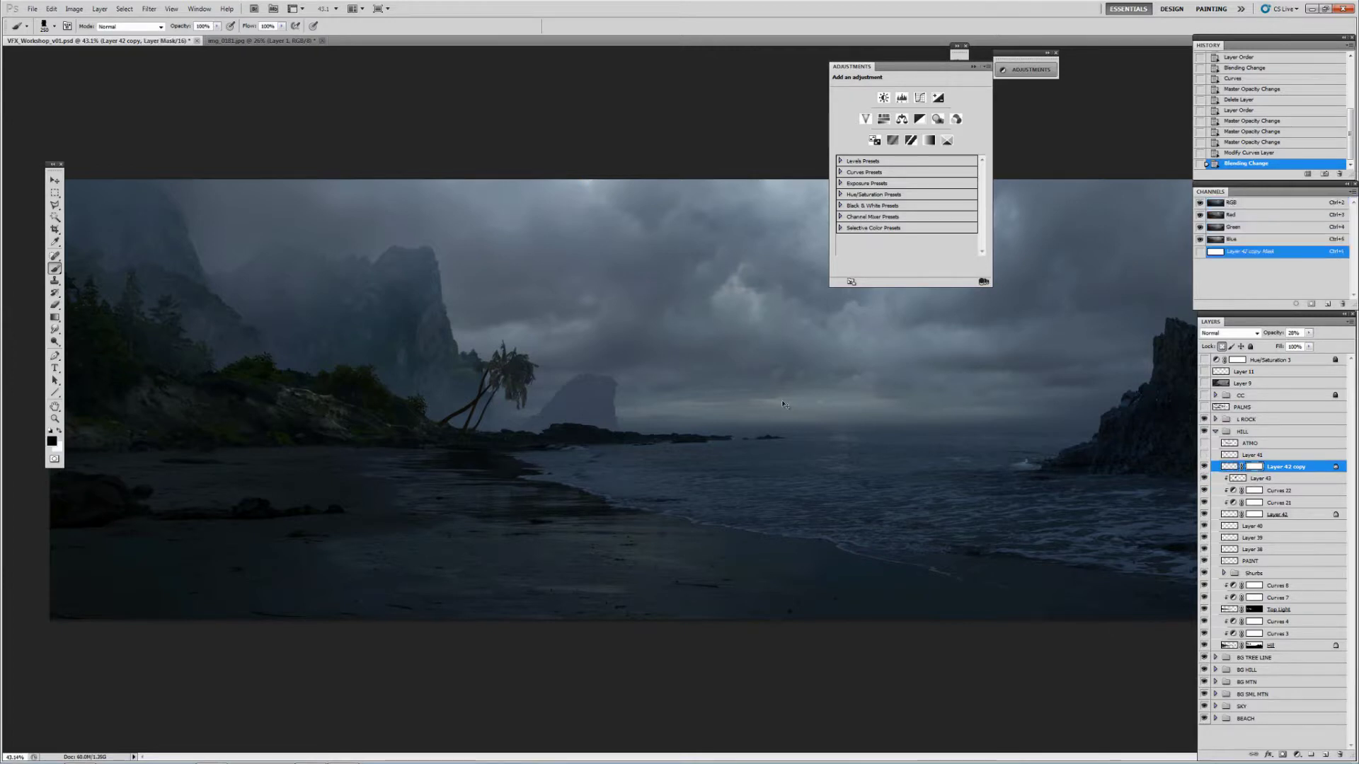
{"action": "key", "text": "ctrl+i"}
{"action": "key", "text": "z"}
{"action": "left_click_drag", "start_coordinate": [449, 379], "coordinate": [545, 382]}
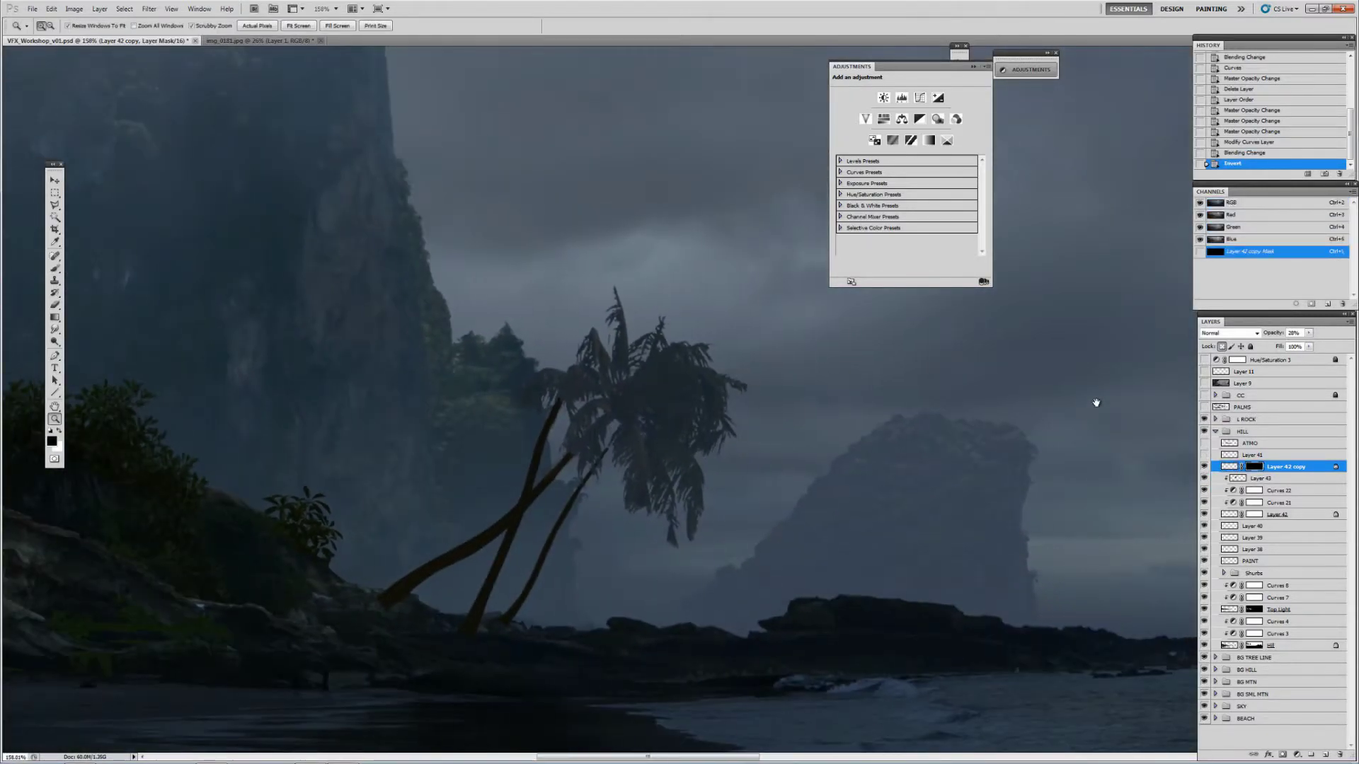
Delete the Layer 42 copy and add a new empty Layer 44
{"action": "left_click", "coordinate": [1254, 468], "text": "shift"}
{"action": "left_click", "coordinate": [1255, 468], "text": "shift"}
{"action": "key", "text": "Delete"}
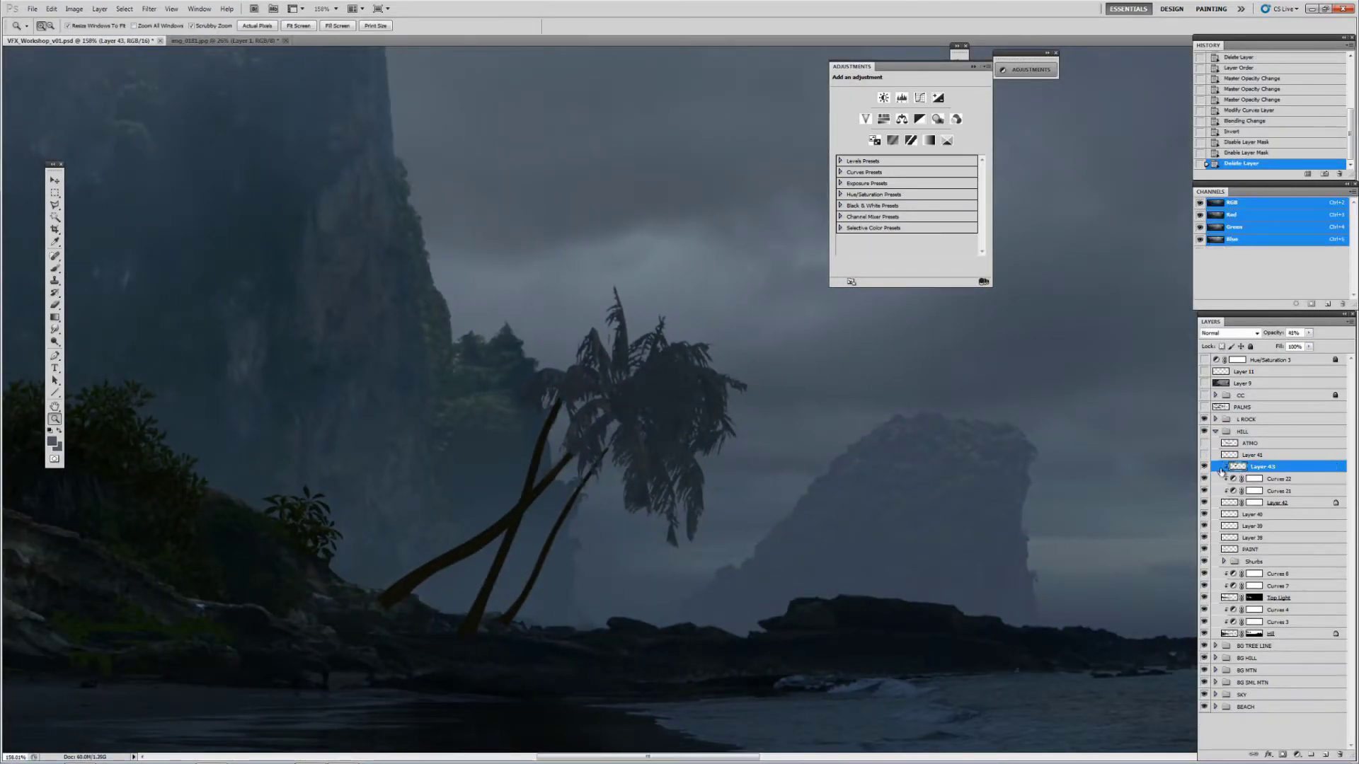
{"action": "left_click", "coordinate": [1325, 756]}
{"action": "key", "text": "b"}
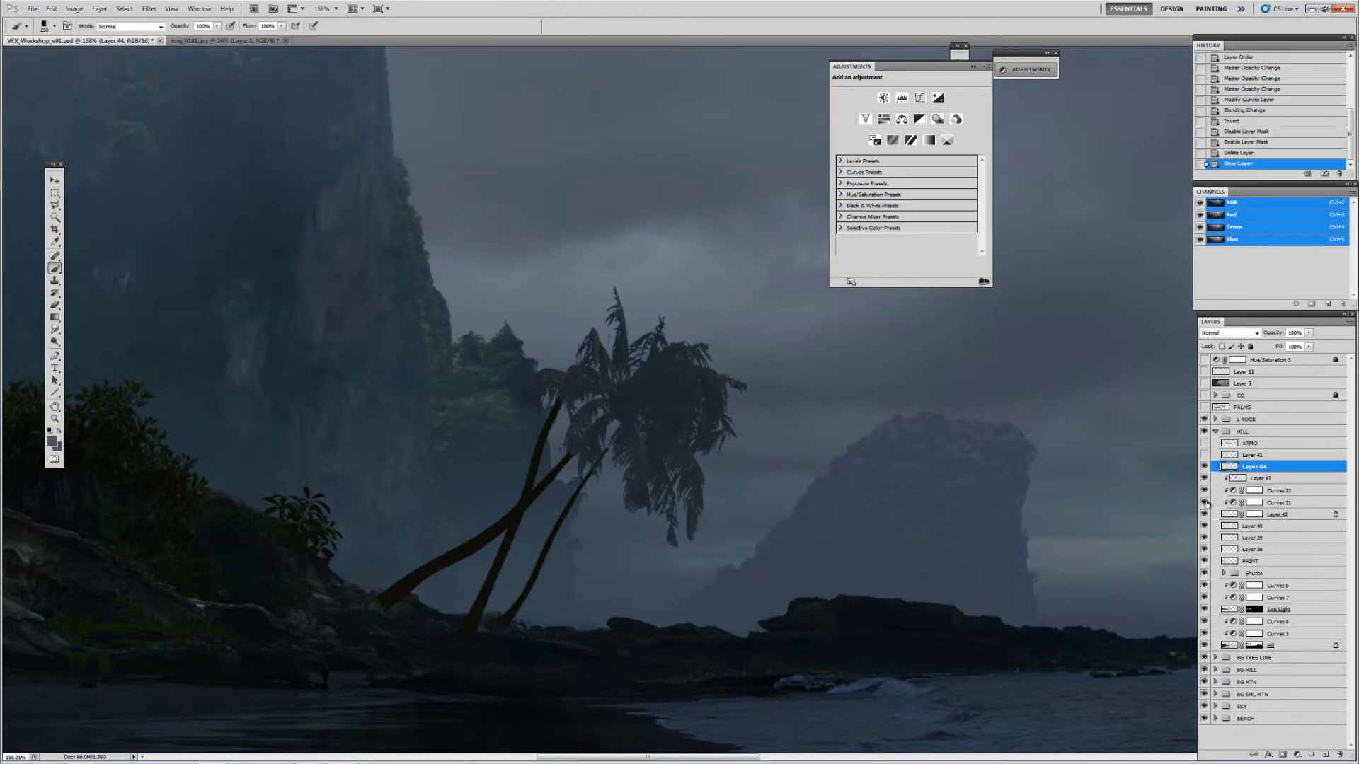
Re-enable Curves 21 and 22 and paint dark green strokes on the palm fronds
{"action": "left_click", "coordinate": [1205, 490]}
{"action": "left_click", "coordinate": [1204, 502]}
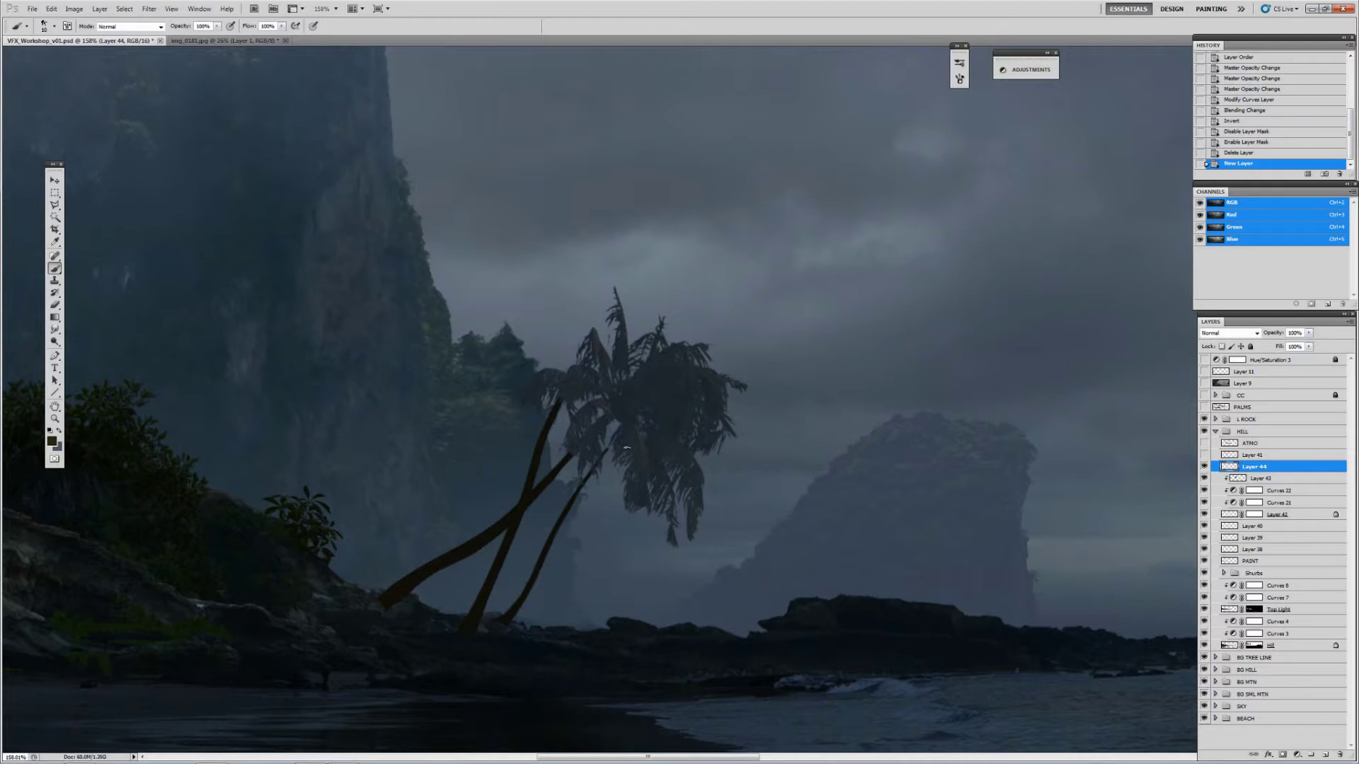
{"action": "mouse_move", "coordinate": [587, 459]}
{"action": "left_mouse_down"}
{"action": "mouse_move", "coordinate": [618, 446]}
{"action": "mouse_move", "coordinate": [634, 462]}
{"action": "left_mouse_up"}
{"action": "key", "text": "i"}
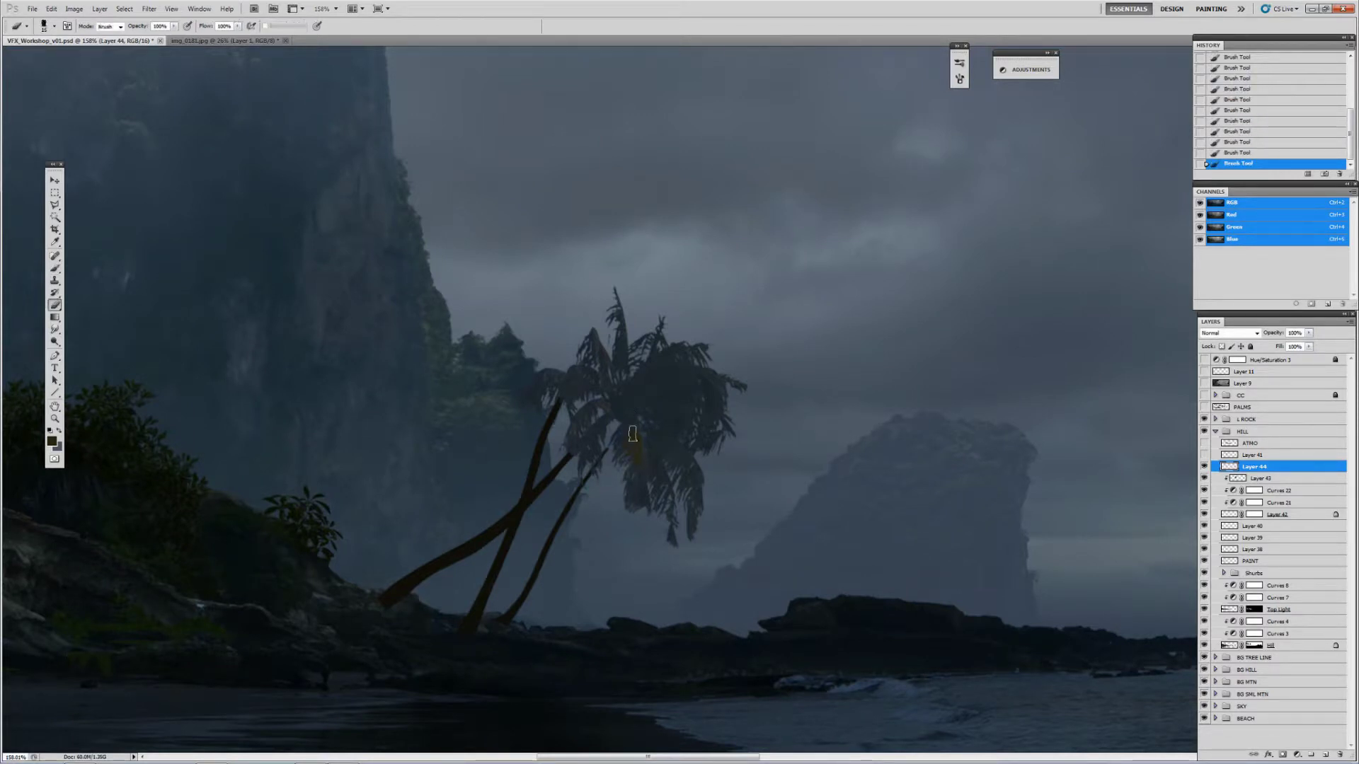
{"action": "left_click", "coordinate": [52, 441]}
{"action": "left_click", "coordinate": [865, 347]}
{"action": "left_click", "coordinate": [959, 252]}
{"action": "key", "text": "b"}
{"action": "left_click", "coordinate": [632, 434]}
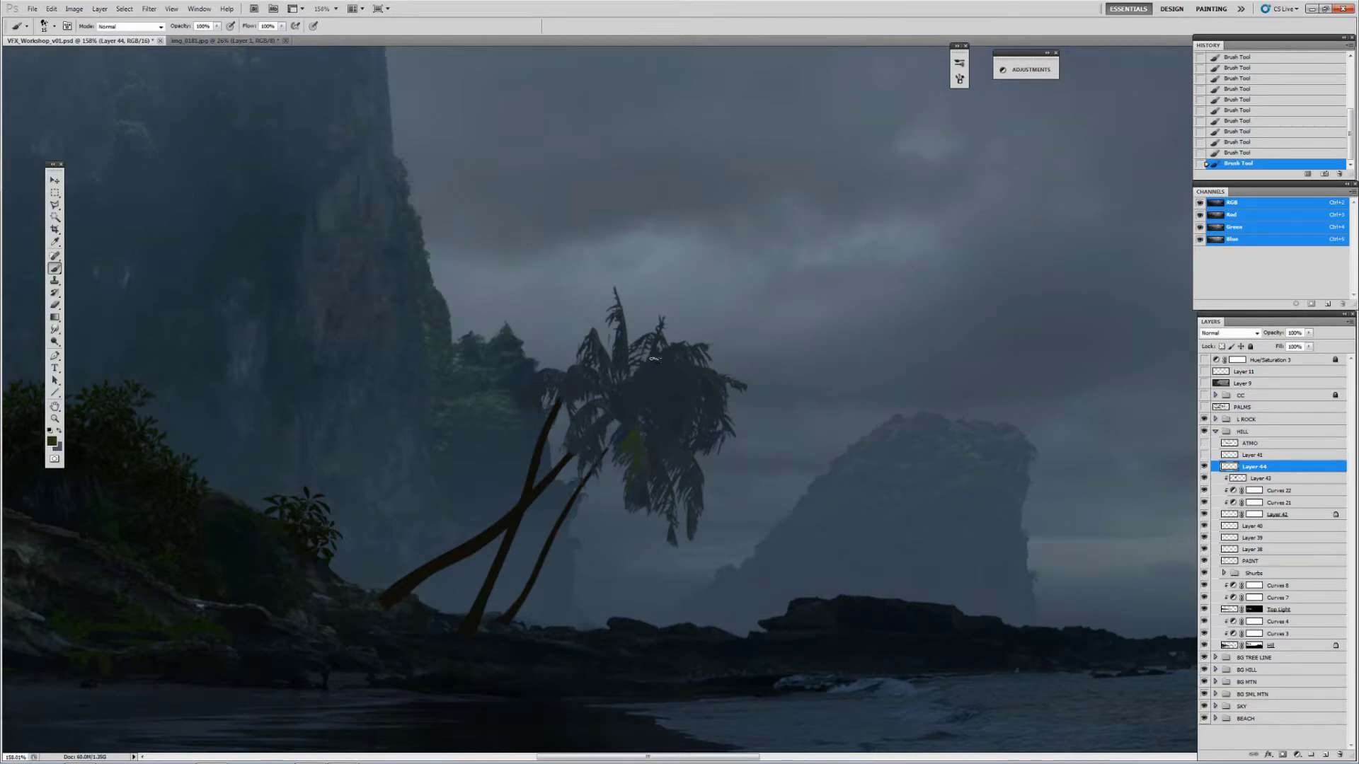
Erase stray strokes on the palm and dab on more green paint
{"action": "key", "text": "e"}
{"action": "left_click", "coordinate": [653, 385]}
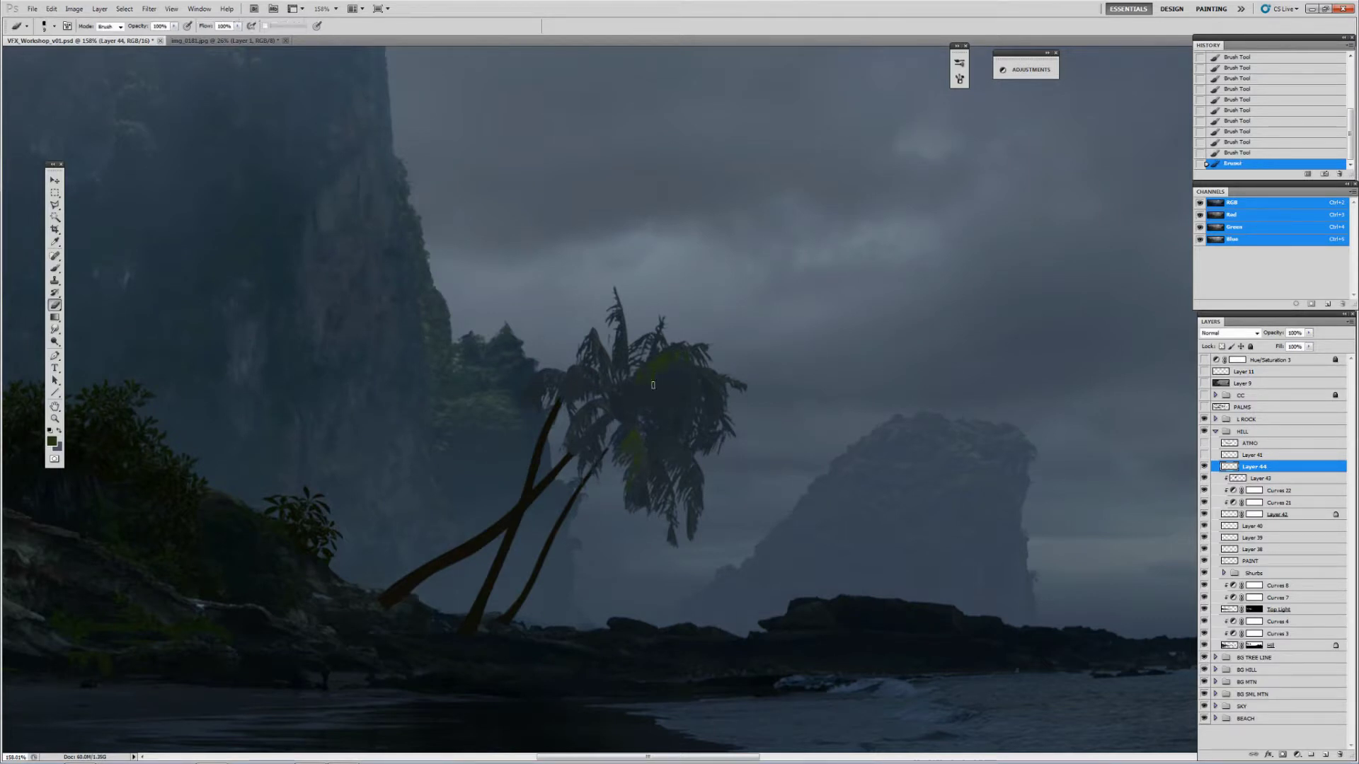
{"action": "left_click", "coordinate": [623, 413]}
{"action": "key", "text": "b"}
{"action": "left_click", "coordinate": [598, 373]}
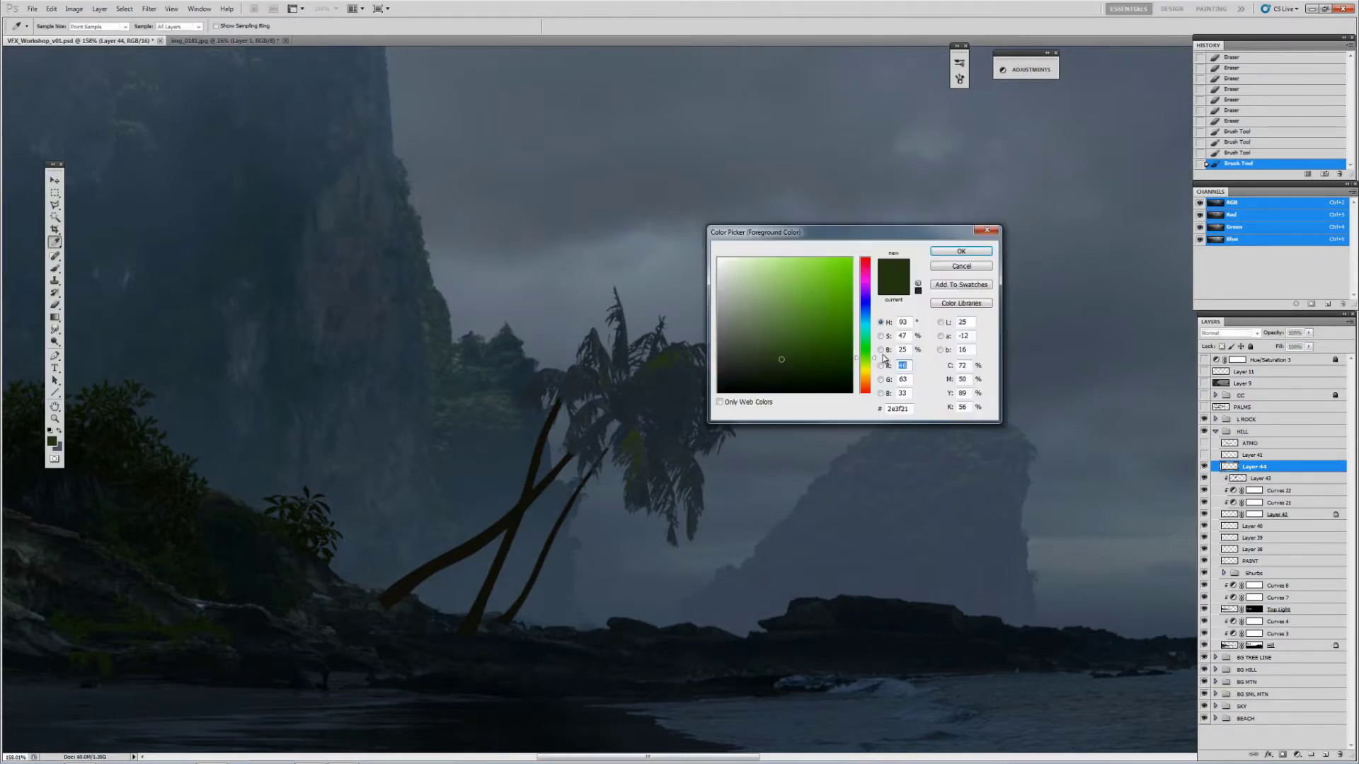
{"action": "key", "text": "Return"}
{"action": "left_click", "coordinate": [613, 389]}
{"action": "left_click", "coordinate": [571, 369]}
{"action": "key", "text": "e"}
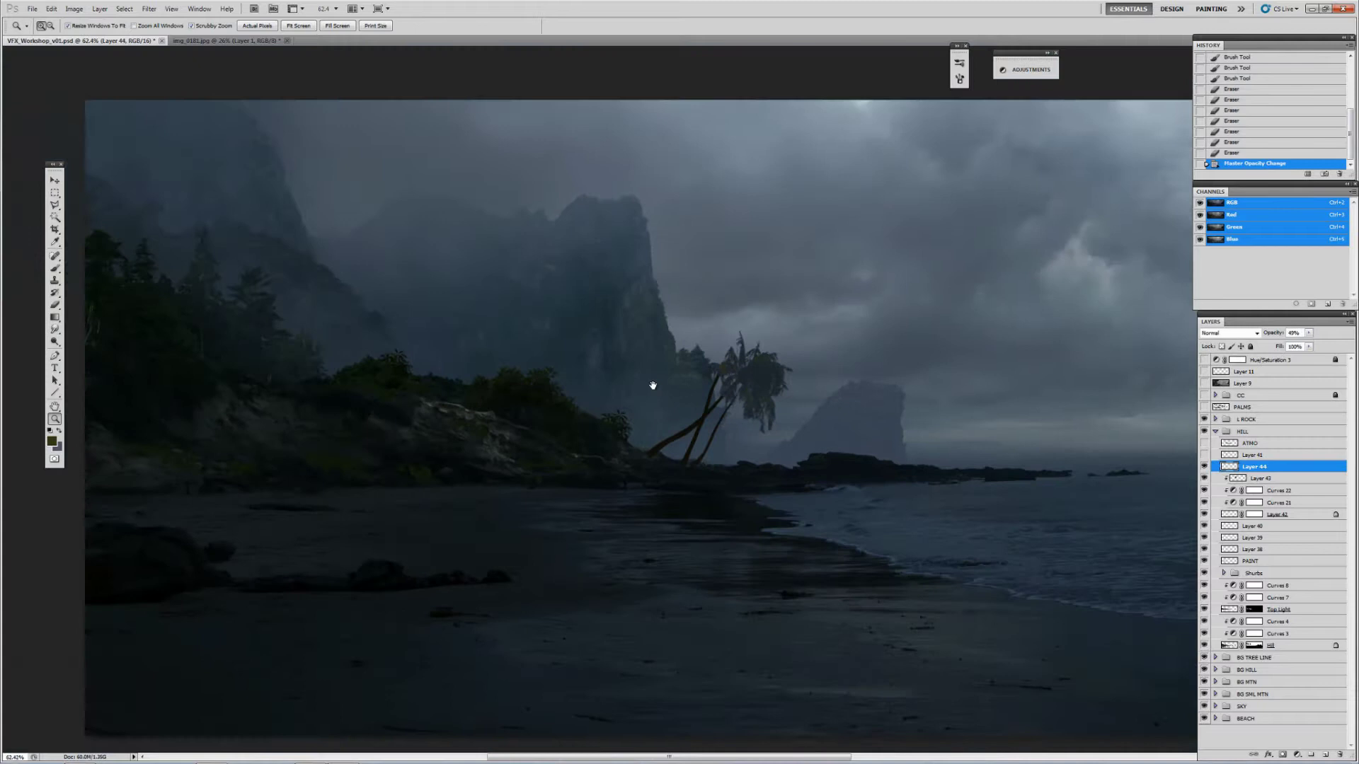
Adjust Layer 43 with Curves and Levels, lifting its midtones to 1.19
{"action": "left_click", "coordinate": [1263, 479]}
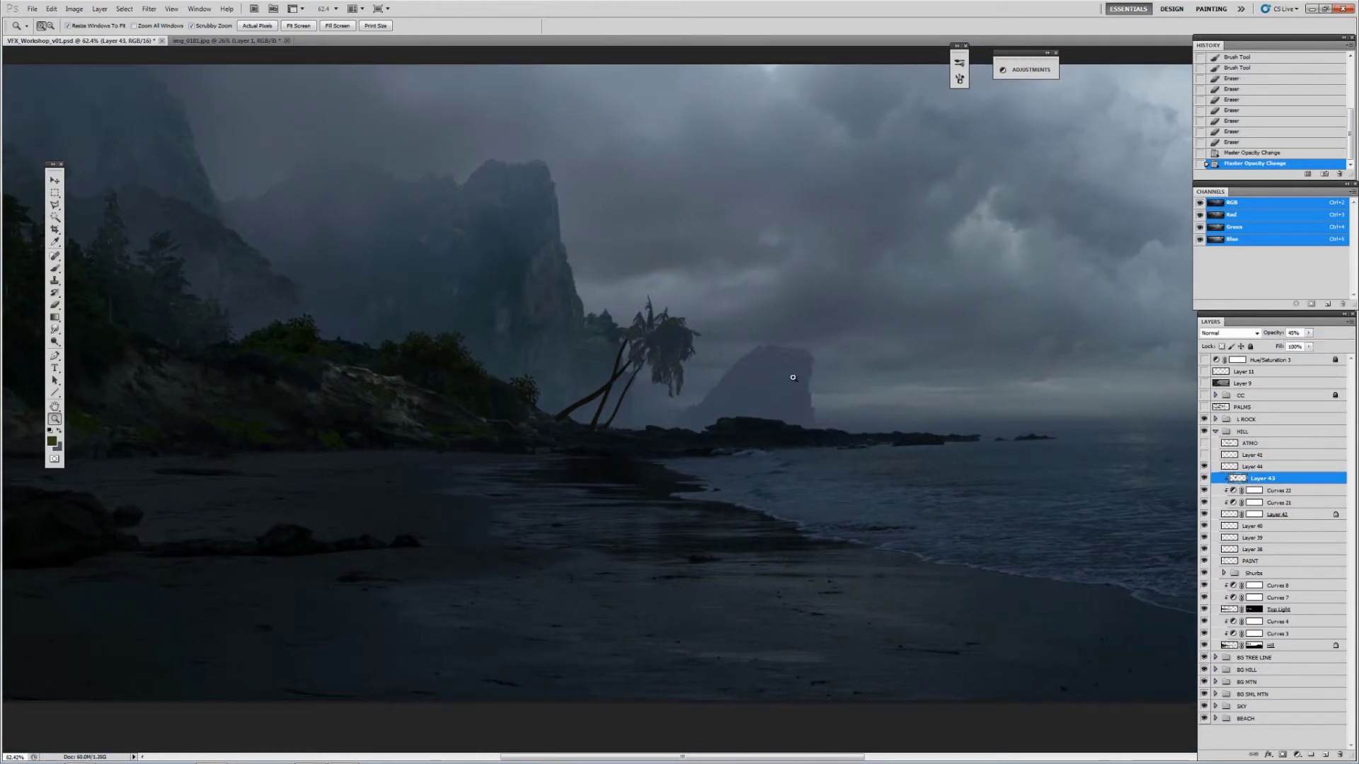
{"action": "left_click", "coordinate": [74, 9]}
{"action": "mouse_move", "coordinate": [127, 35]}
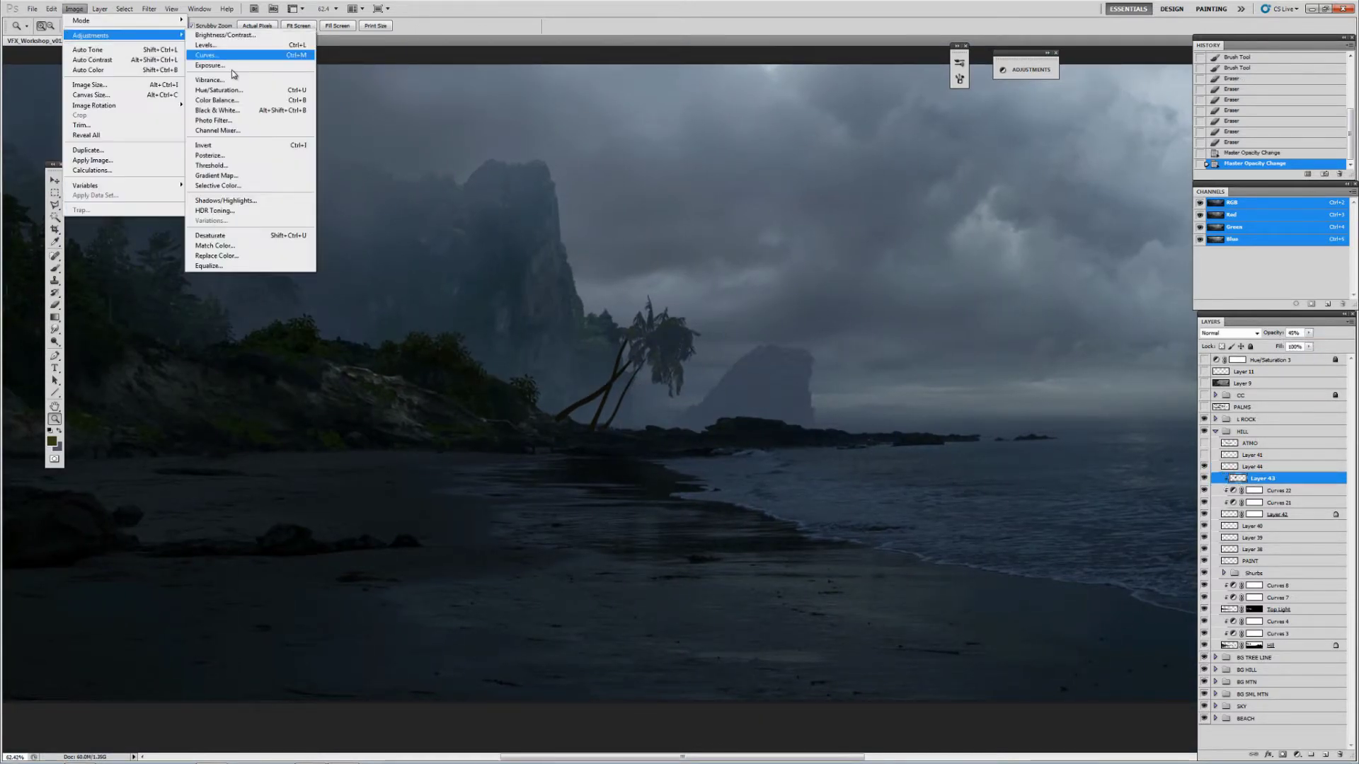
{"action": "left_click", "coordinate": [213, 55]}
{"action": "left_click_drag", "start_coordinate": [779, 170], "coordinate": [925, 176]}
{"action": "left_click", "coordinate": [1048, 210]}
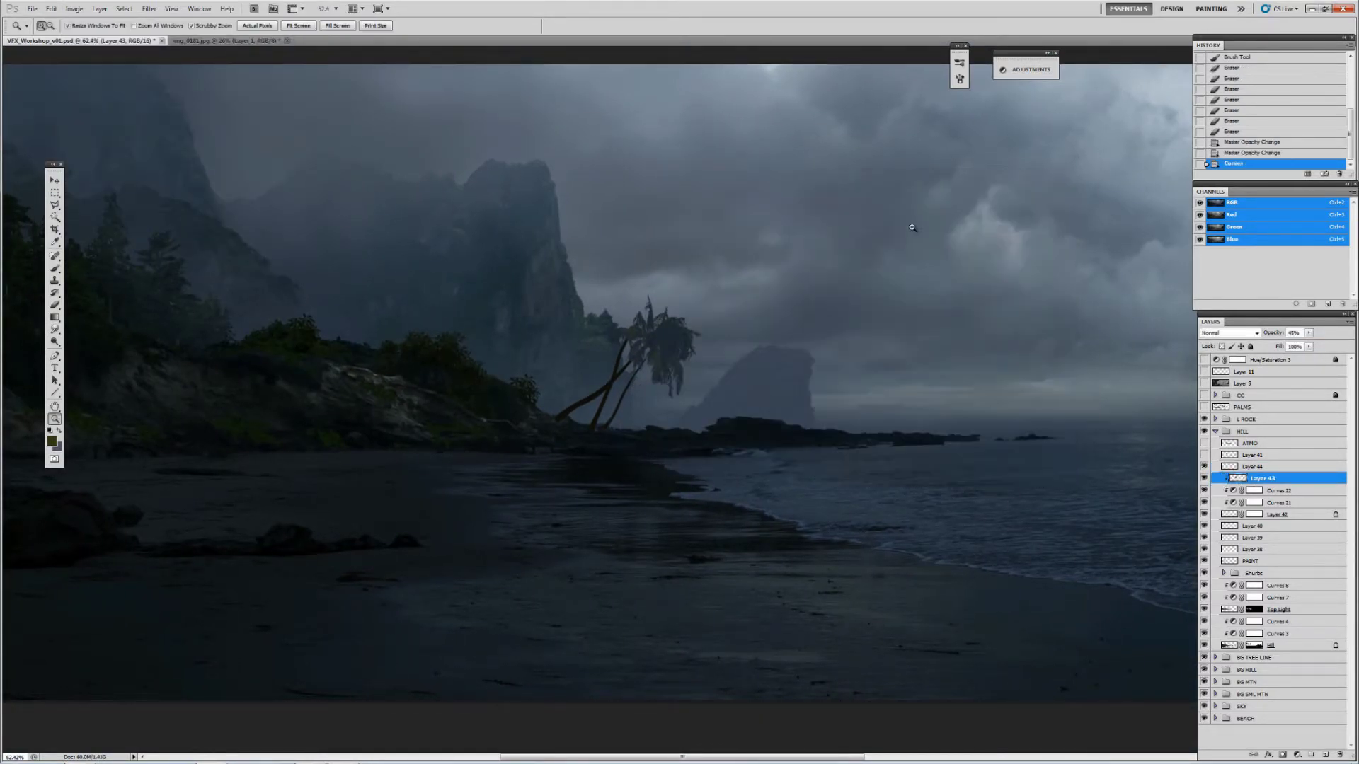
{"action": "key", "text": "ctrl+l"}
{"action": "left_click_drag", "start_coordinate": [633, 209], "coordinate": [625, 210]}
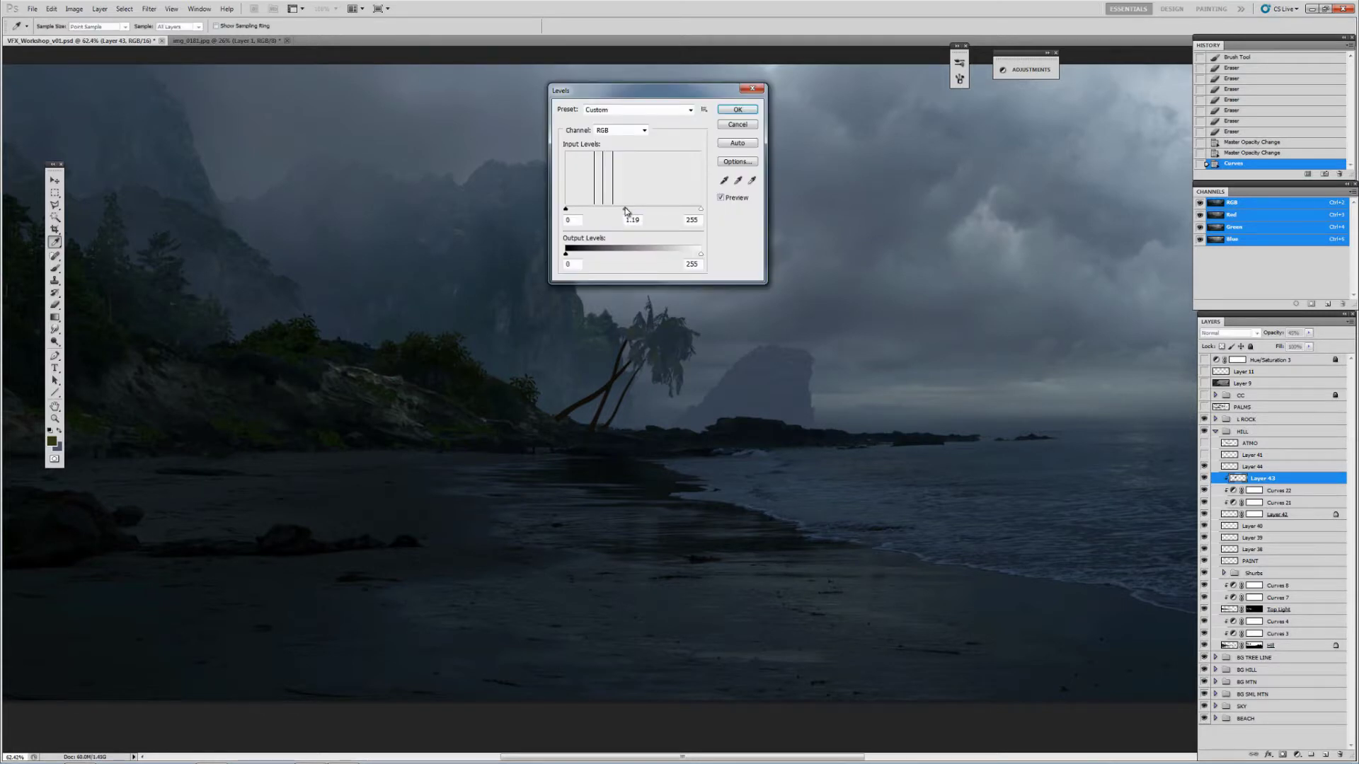
{"action": "left_click", "coordinate": [740, 109]}
{"action": "key", "text": "z"}
{"action": "key", "text": "ctrl+minus"}
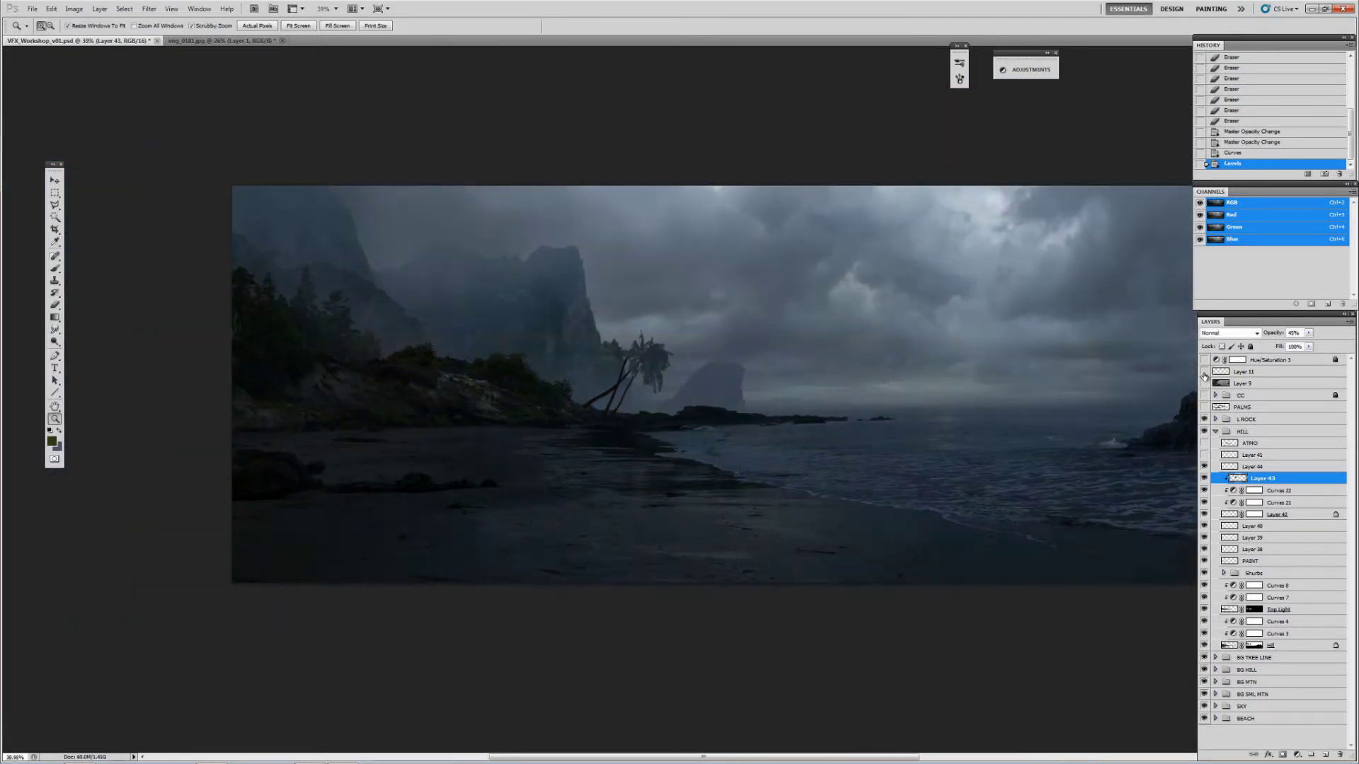
Rename Layer 44 to PAINT, show the ATMO layer, and lower Layer 43's opacity
{"action": "left_click", "coordinate": [1252, 467]}
{"action": "double_click", "coordinate": [1251, 467]}
{"action": "type", "text": "PAINT"}
{"action": "key", "text": "Return"}
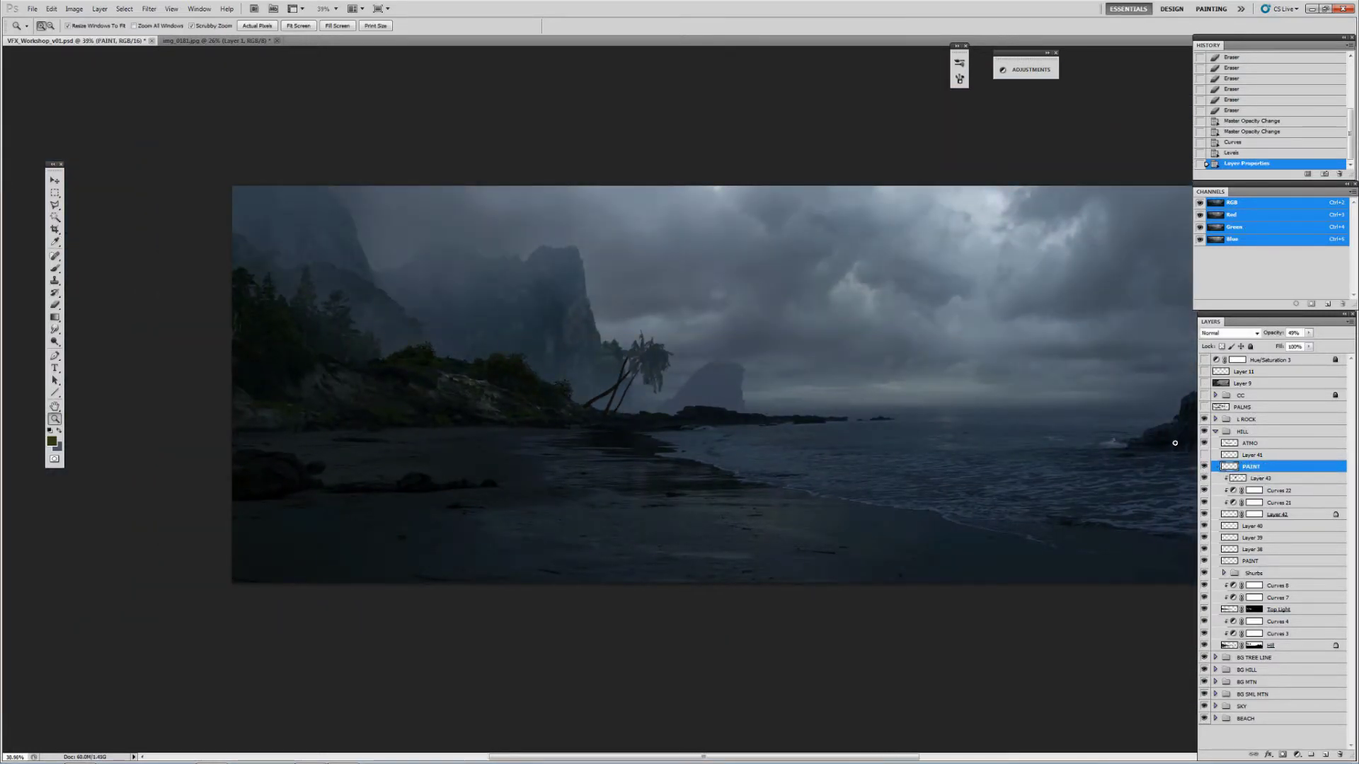
{"action": "left_click", "coordinate": [1204, 443]}
{"action": "left_click", "coordinate": [1240, 479]}
{"action": "left_click_drag", "start_coordinate": [1309, 332], "coordinate": [1293, 346]}
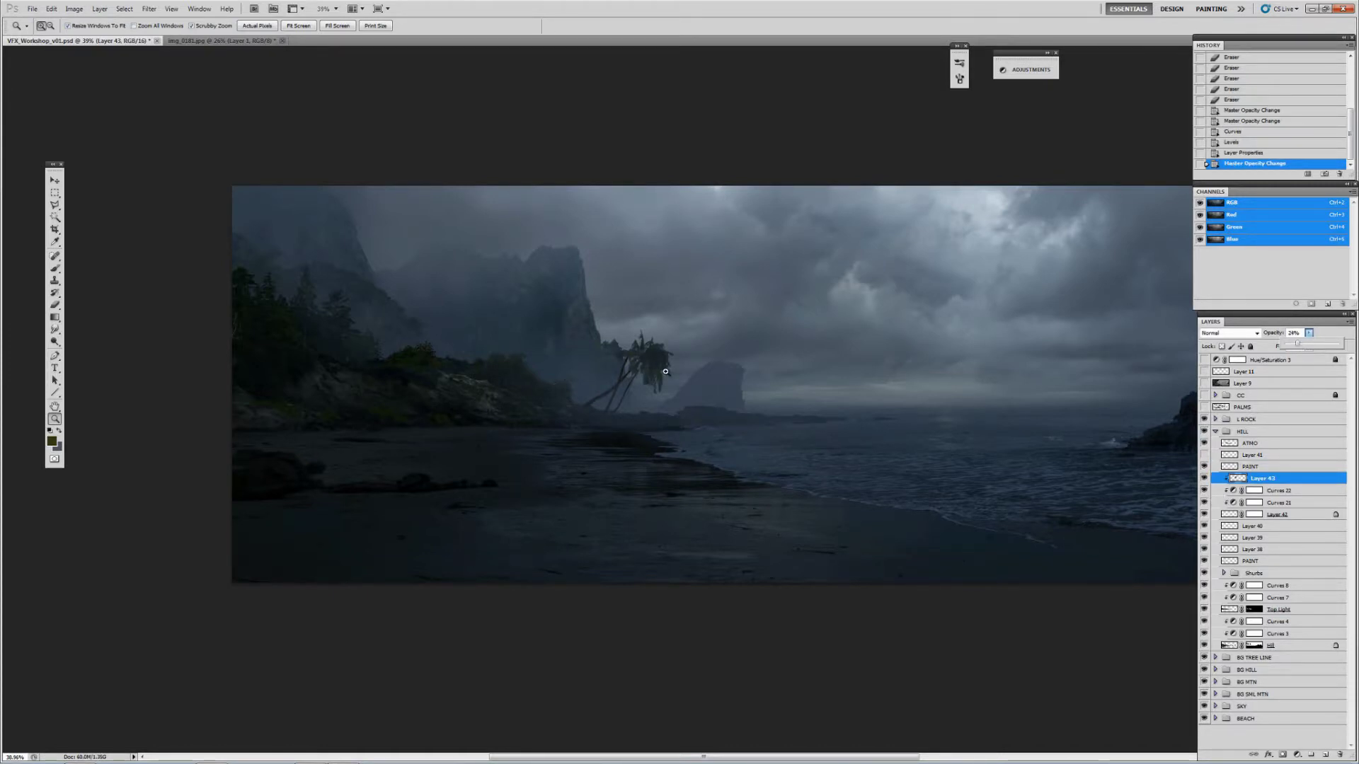
Group PAINT through Layer 42 as Group 1, then show Layer 41 and move its palm left
{"action": "mouse_move", "coordinate": [665, 371]}
{"action": "left_mouse_down"}
{"action": "mouse_move", "coordinate": [661, 389]}
{"action": "mouse_move", "coordinate": [637, 390]}
{"action": "left_mouse_up"}
{"action": "key", "text": "alt+bracketright"}
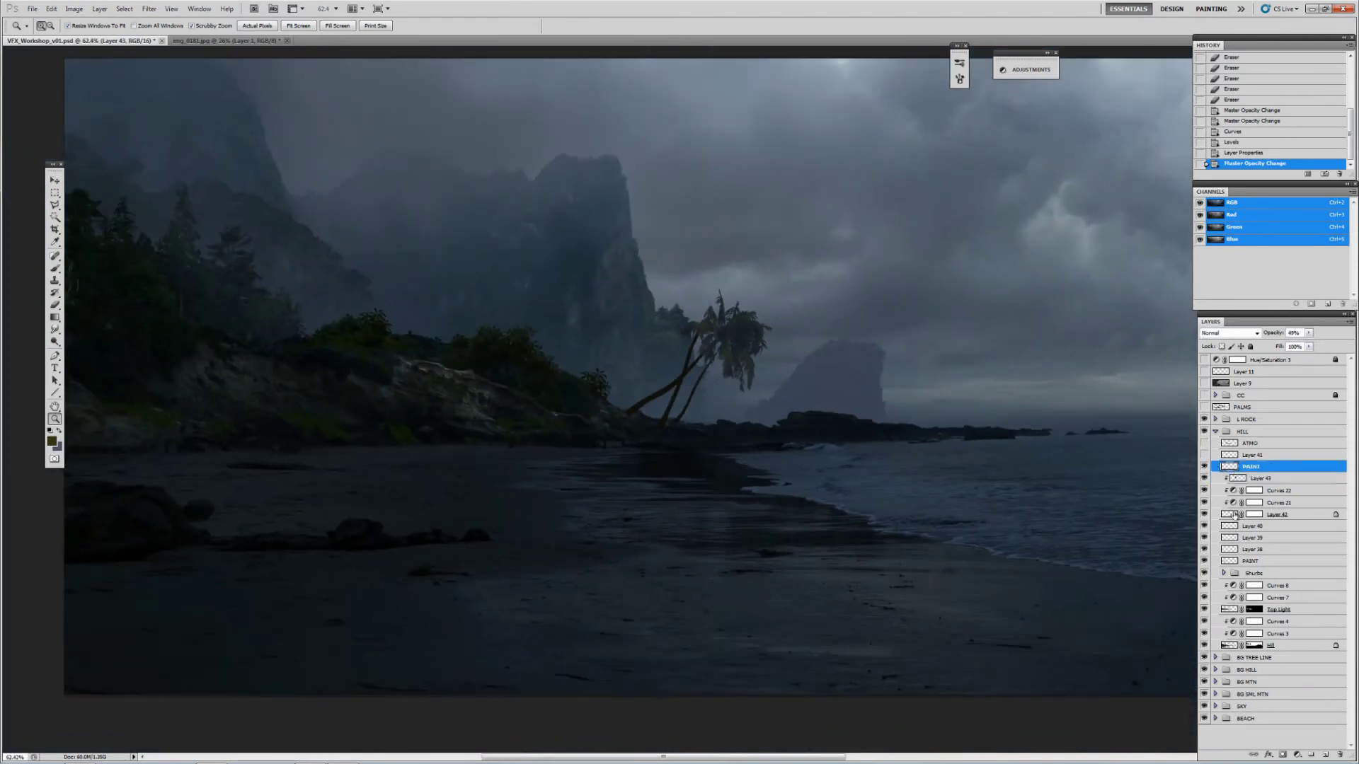
{"action": "left_click", "coordinate": [1235, 515], "text": "shift"}
{"action": "key", "text": "ctrl+g"}
{"action": "left_click", "coordinate": [1204, 455]}
{"action": "mouse_move", "coordinate": [729, 340]}
{"action": "left_mouse_down"}
{"action": "mouse_move", "coordinate": [669, 307]}
{"action": "mouse_move", "coordinate": [700, 307]}
{"action": "left_mouse_up"}
Scale the new palm down, move it below Group 1, and rotate it about -9.66°
{"action": "key", "text": "ctrl+t"}
{"action": "left_click_drag", "start_coordinate": [825, 158], "coordinate": [746, 243]}
{"action": "key", "text": "Return"}
{"action": "left_click", "coordinate": [1149, 505], "text": "alt"}
{"action": "key", "text": "ctrl+bracketleft"}
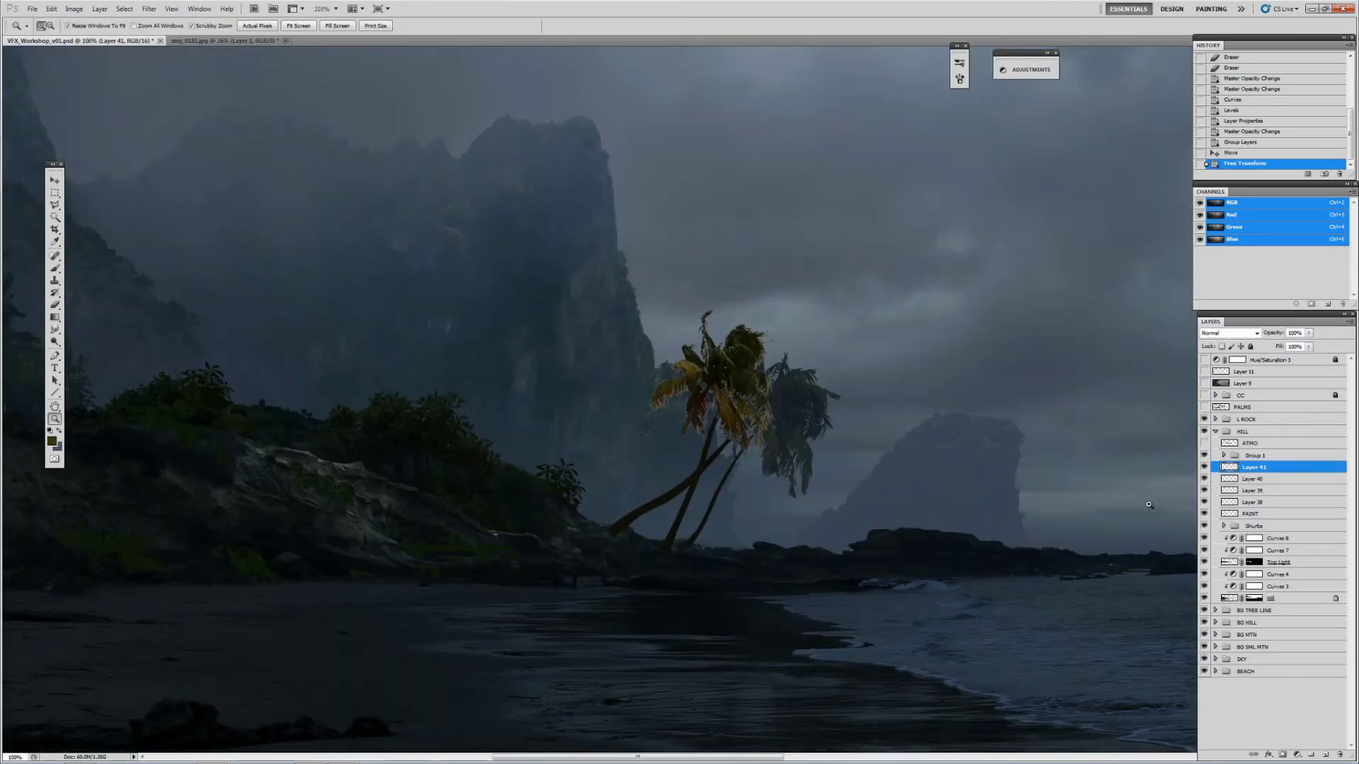
{"action": "key", "text": "v"}
{"action": "left_click_drag", "start_coordinate": [736, 375], "coordinate": [782, 375]}
{"action": "key", "text": "ctrl+t"}
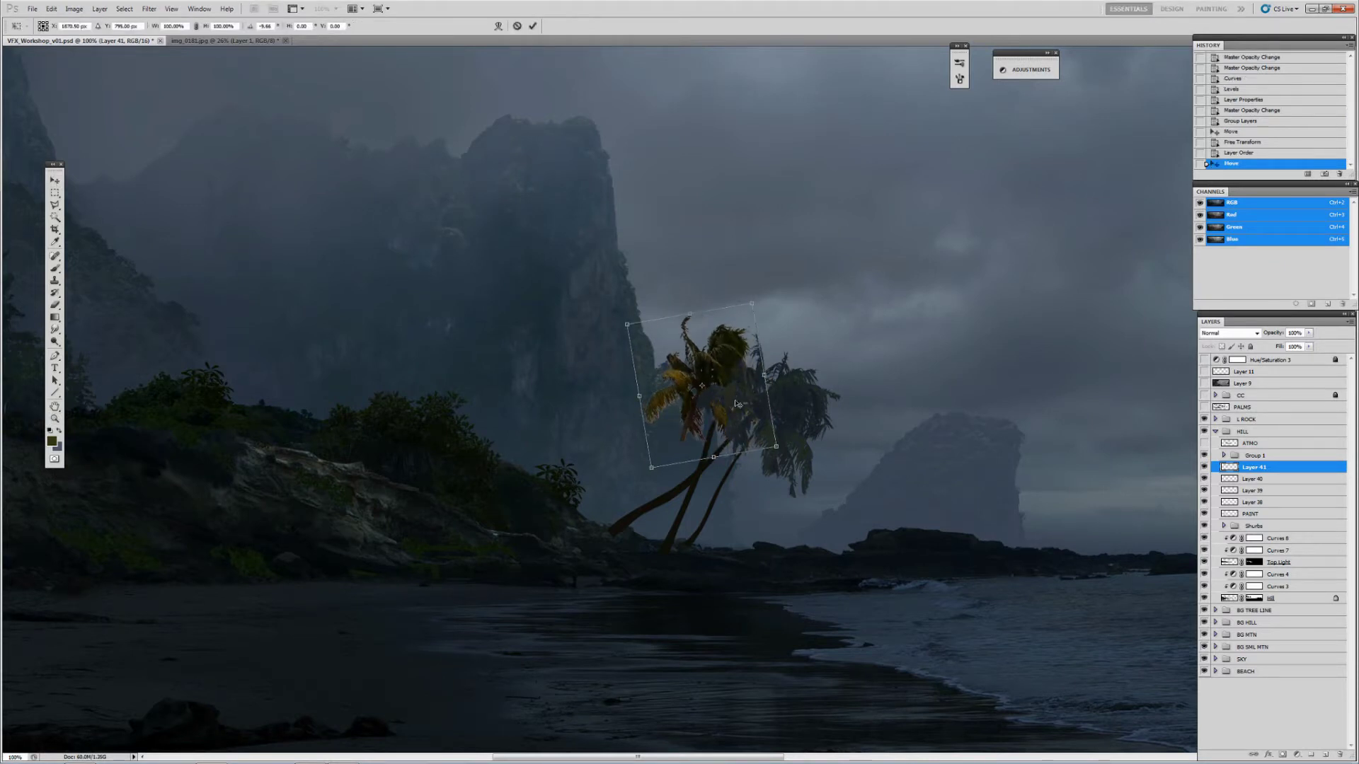
{"action": "key", "text": "Return"}
Erase stray palm edges, lock the layer's transparency, and apply Layer > Matting > Defringe
{"action": "key", "text": "e"}
{"action": "scroll", "coordinate": [736, 403], "scroll_direction": "up", "scroll_amount": 5}
{"action": "mouse_move", "coordinate": [669, 432]}
{"action": "left_mouse_down"}
{"action": "mouse_move", "coordinate": [676, 468]}
{"action": "mouse_move", "coordinate": [681, 455]}
{"action": "left_mouse_up"}
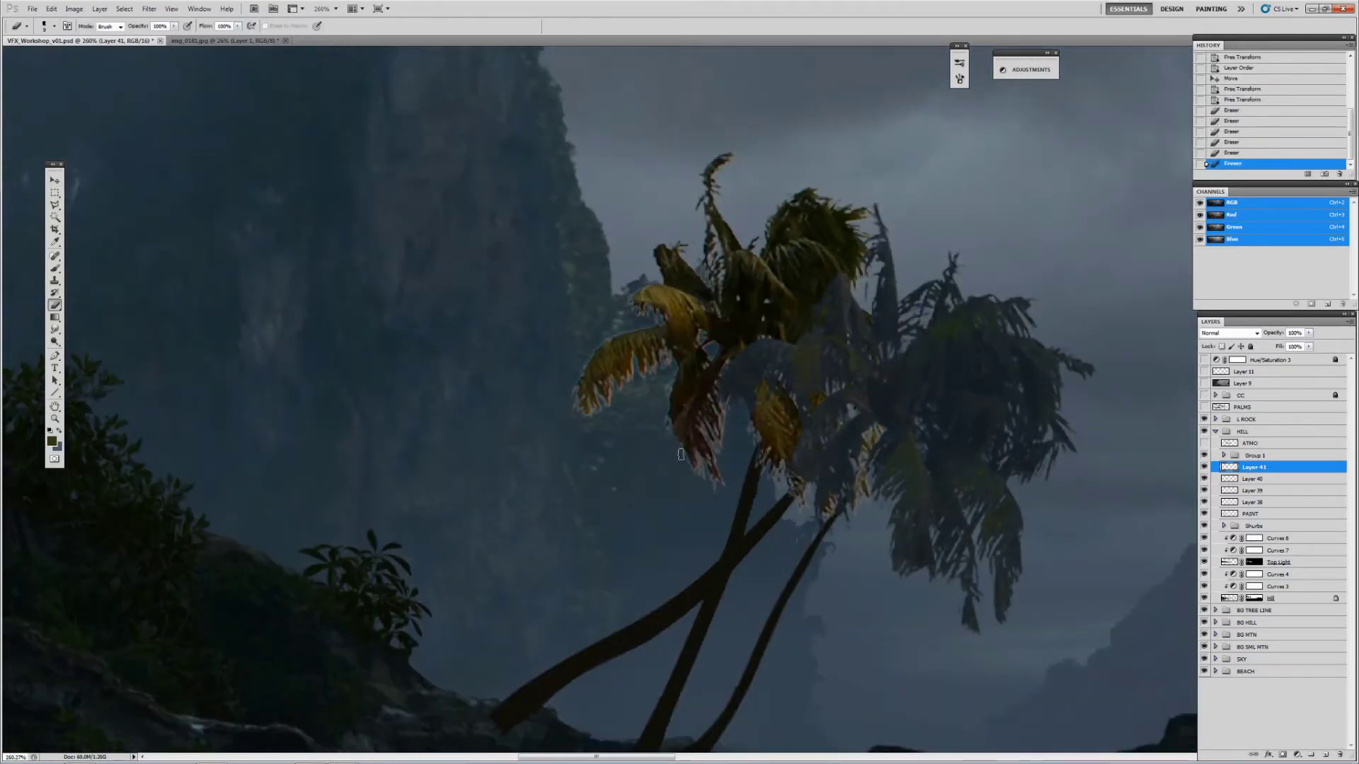
{"action": "left_click", "coordinate": [1222, 346]}
{"action": "left_click", "coordinate": [82, 8]}
{"action": "left_click", "coordinate": [262, 360]}
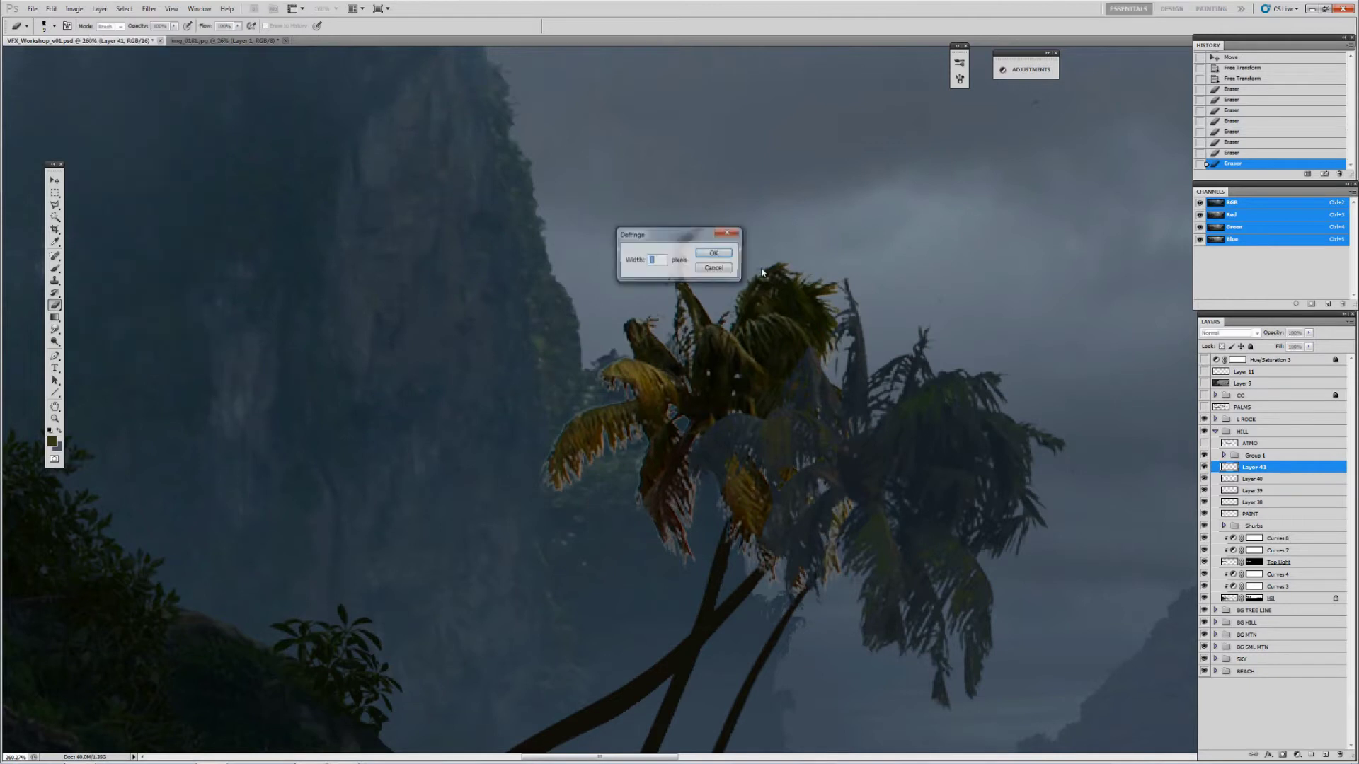
{"action": "key", "text": "Return"}
Clone darker frond texture over the pale and reddish fronds of the crown
{"action": "key", "text": "s"}
{"action": "left_click_drag", "start_coordinate": [637, 340], "coordinate": [644, 368]}
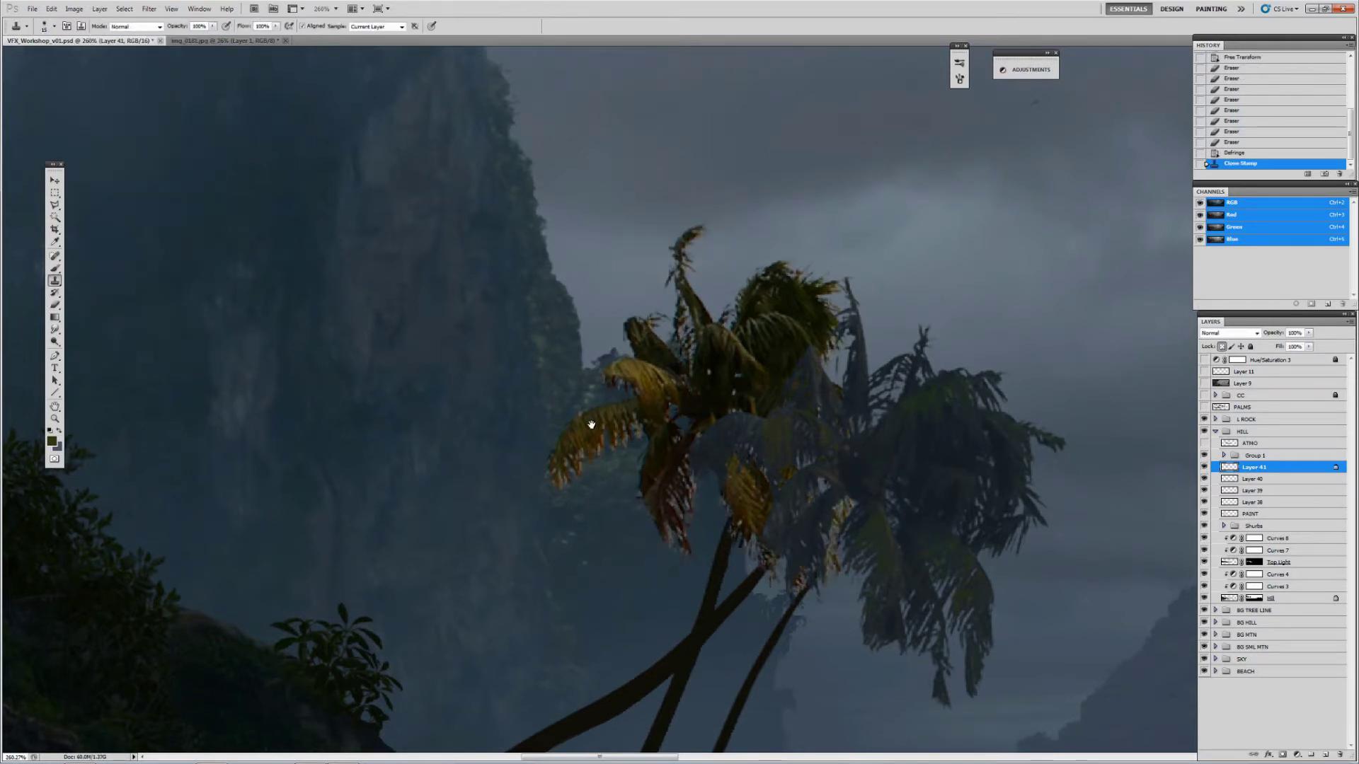
{"action": "left_click", "coordinate": [600, 417]}
{"action": "left_click", "coordinate": [616, 432]}
{"action": "left_click", "coordinate": [597, 439]}
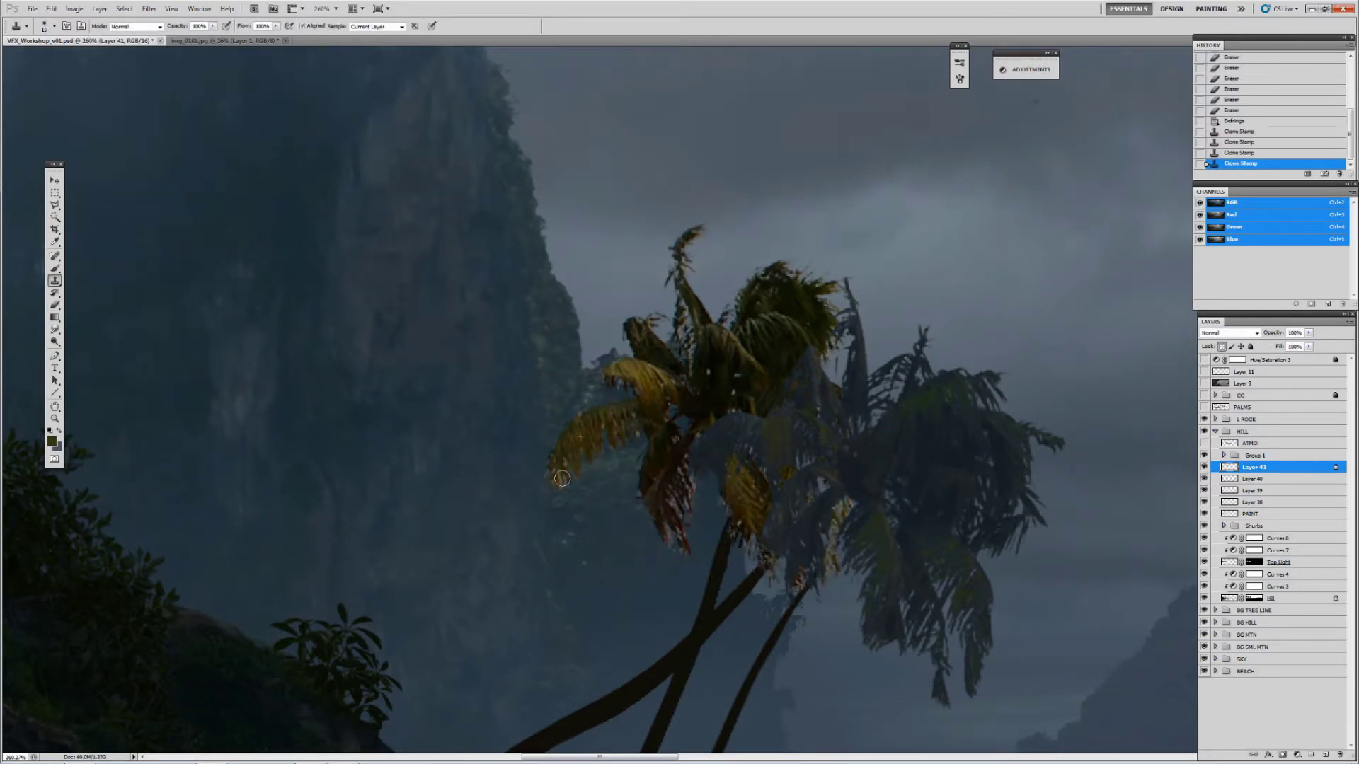
{"action": "left_click", "coordinate": [561, 480]}
{"action": "left_click", "coordinate": [557, 440]}
{"action": "left_click", "coordinate": [618, 384]}
{"action": "left_click", "coordinate": [694, 332]}
{"action": "left_click", "coordinate": [677, 269]}
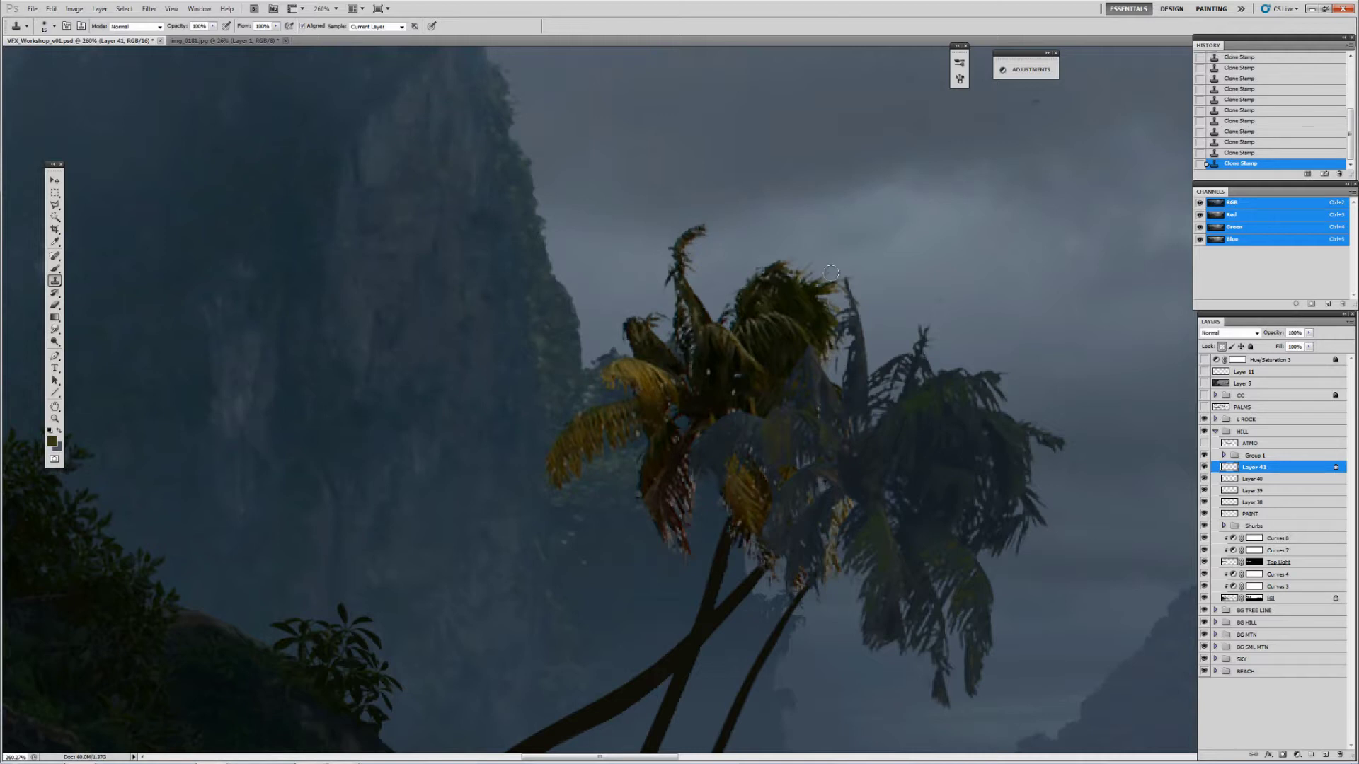
{"action": "left_click_drag", "start_coordinate": [831, 272], "coordinate": [832, 347]}
{"action": "mouse_move", "coordinate": [845, 493]}
{"action": "left_mouse_down"}
{"action": "mouse_move", "coordinate": [827, 560]}
{"action": "mouse_move", "coordinate": [833, 522]}
{"action": "left_mouse_up"}
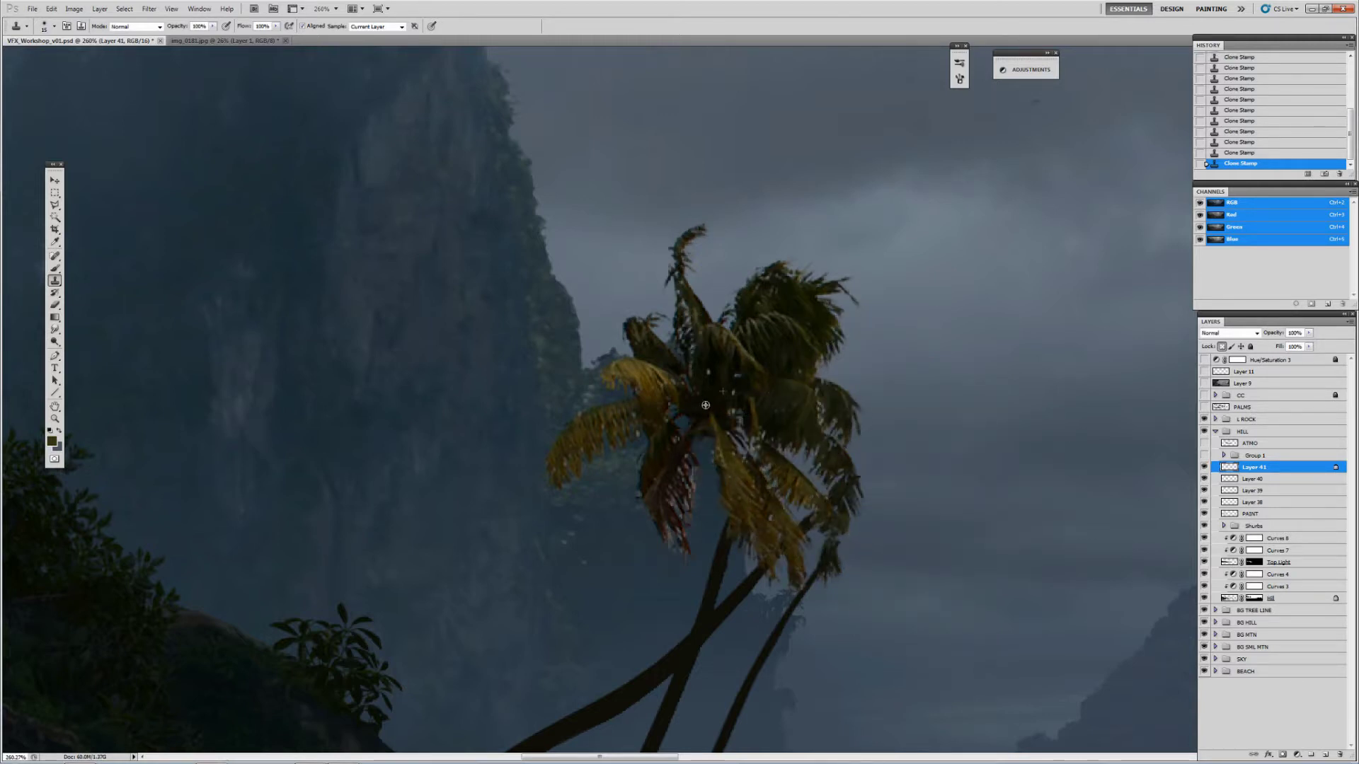
{"action": "mouse_move", "coordinate": [705, 405]}
{"action": "left_mouse_down"}
{"action": "mouse_move", "coordinate": [729, 463]}
{"action": "mouse_move", "coordinate": [683, 479]}
{"action": "mouse_move", "coordinate": [694, 475]}
{"action": "mouse_move", "coordinate": [673, 555]}
{"action": "mouse_move", "coordinate": [670, 424]}
{"action": "left_mouse_up"}
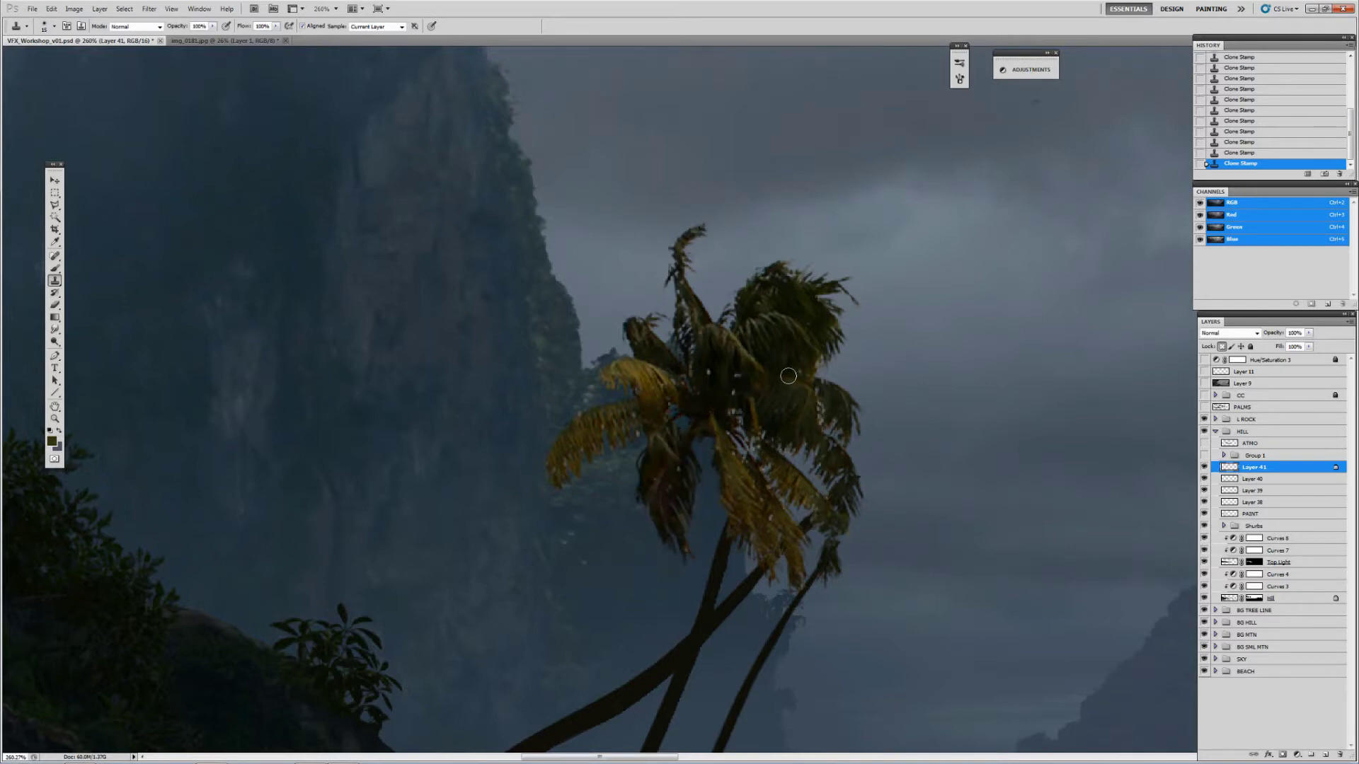
Move and transform the palm so it stands beside the other palms
{"action": "scroll", "coordinate": [788, 376], "scroll_direction": "down", "scroll_amount": 1}
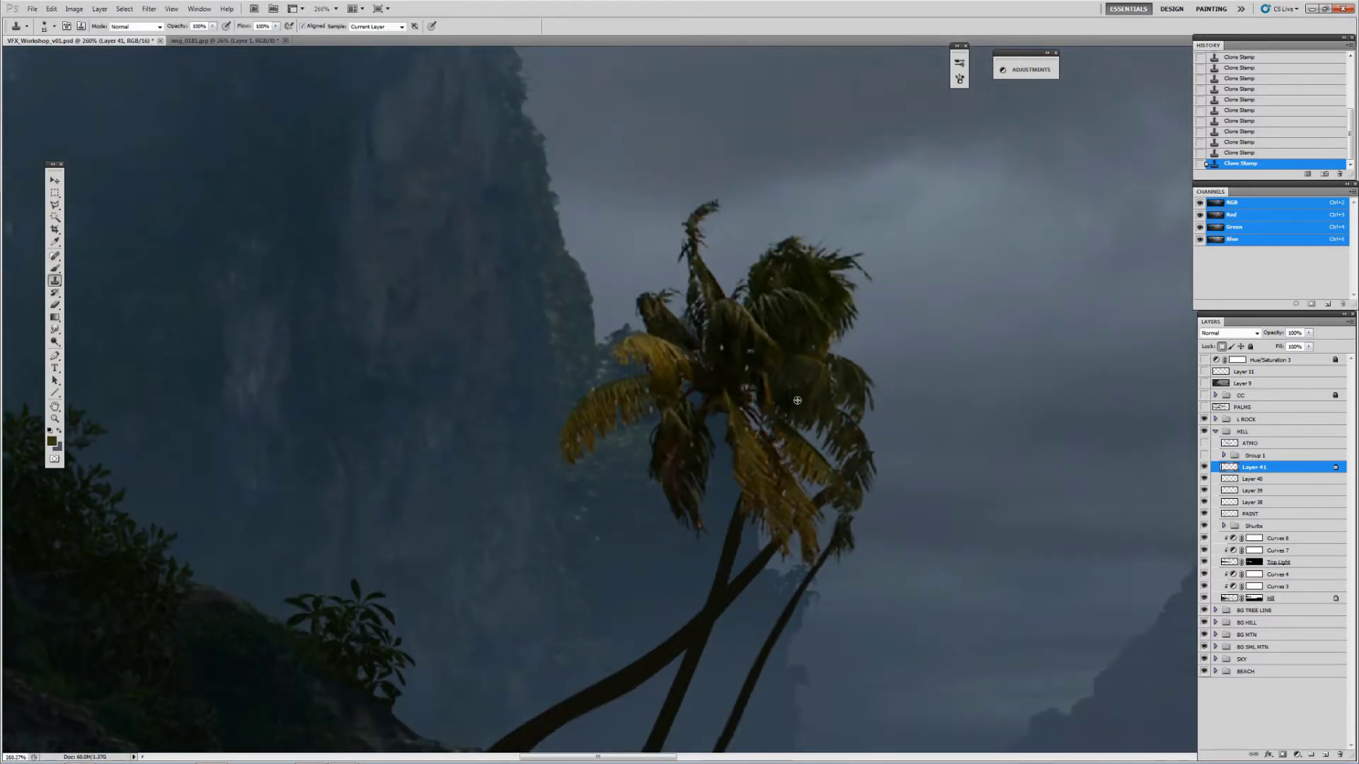
{"action": "scroll", "coordinate": [809, 475], "scroll_direction": "down", "scroll_amount": 6}
{"action": "key", "text": "v"}
{"action": "left_click_drag", "start_coordinate": [773, 379], "coordinate": [764, 404]}
{"action": "key", "text": "ctrl+t"}
{"action": "key", "text": "Return"}
{"action": "left_click_drag", "start_coordinate": [778, 453], "coordinate": [751, 453]}
{"action": "key", "text": "ctrl+t"}
{"action": "key", "text": "Return"}
Move the Layer 43 copy and the curves copies below Layer 42 in Group 1
{"action": "key", "text": "z"}
{"action": "scroll", "coordinate": [745, 469], "scroll_direction": "down", "scroll_amount": 2}
{"action": "left_click", "coordinate": [1224, 455]}
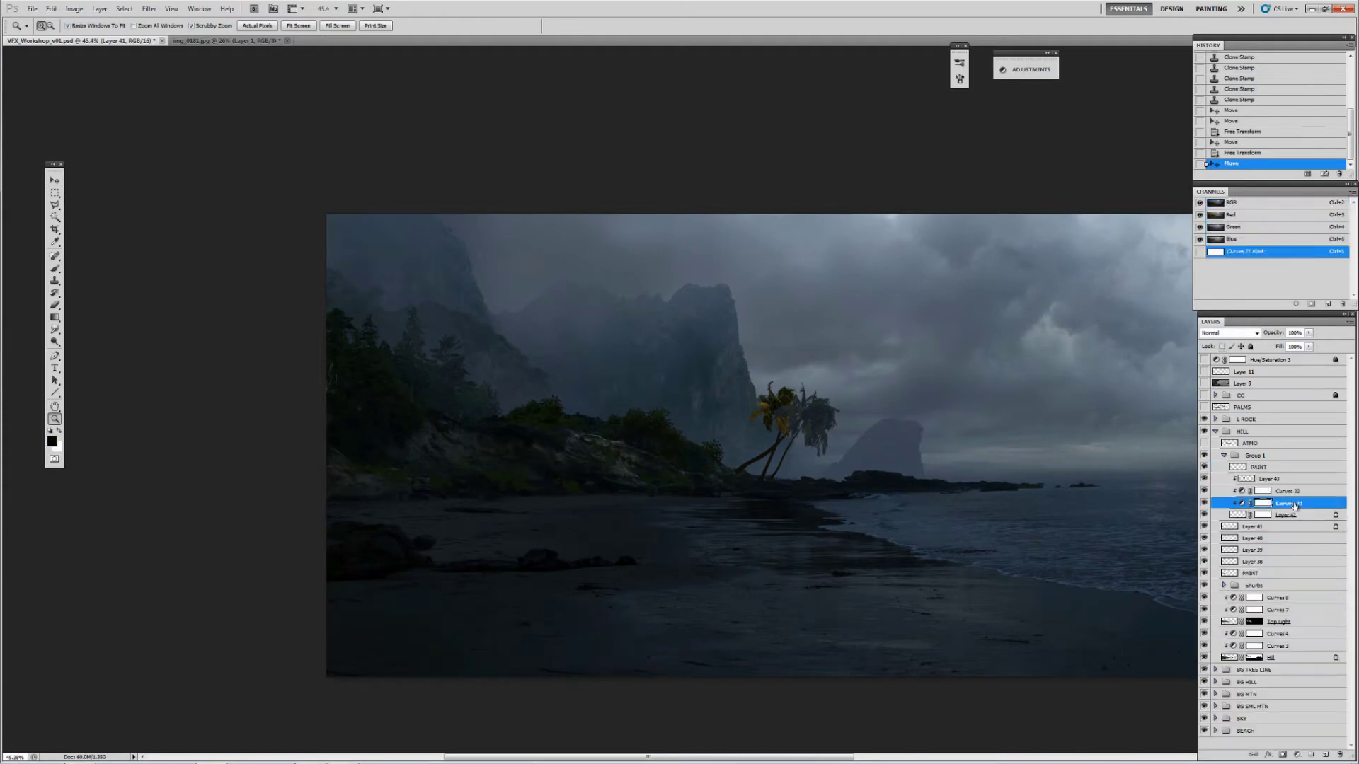
{"action": "left_click", "coordinate": [1267, 480]}
{"action": "left_click", "coordinate": [1267, 503], "text": "shift"}
{"action": "left_click_drag", "start_coordinate": [1267, 491], "coordinate": [1243, 534]}
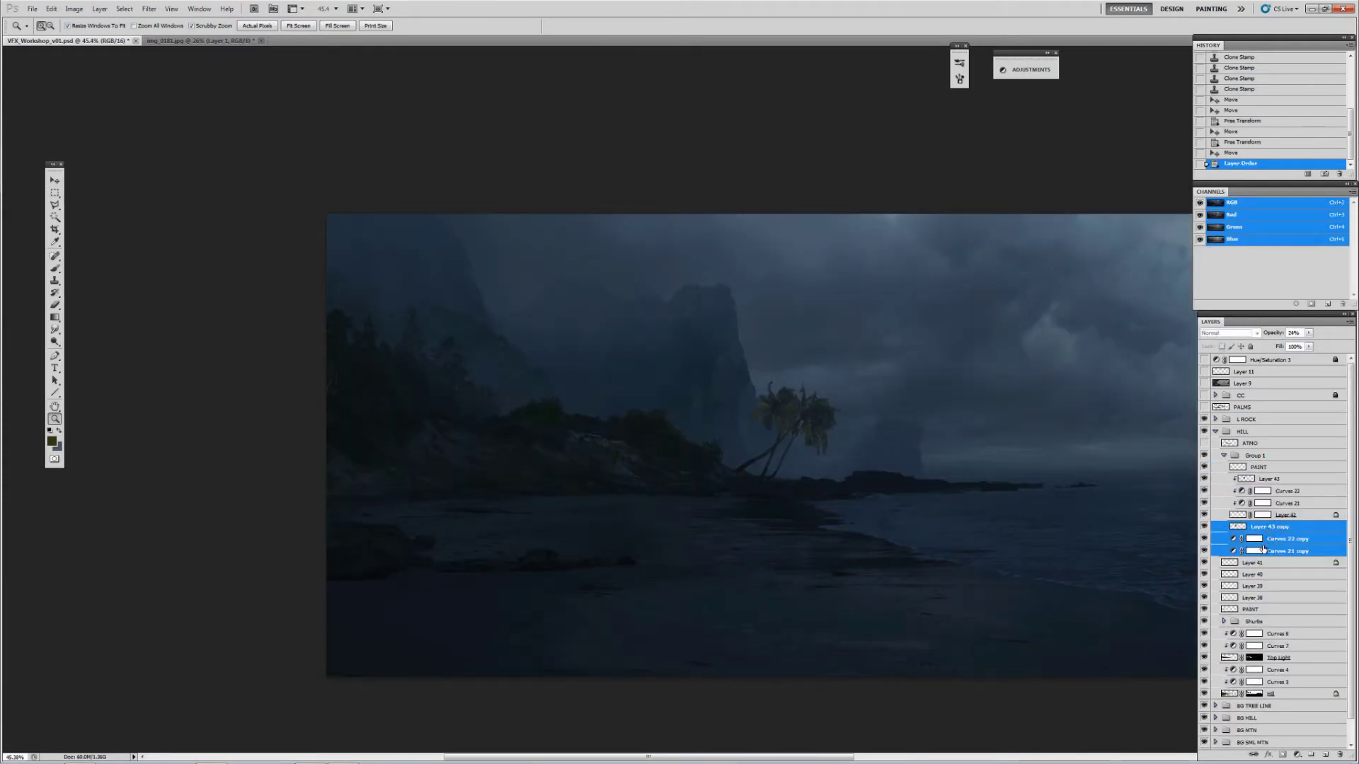
Clip the Curves 21, Curves 22 and Layer 43 copies to Layer 41 outside Group 1
{"action": "left_click", "coordinate": [1263, 562]}
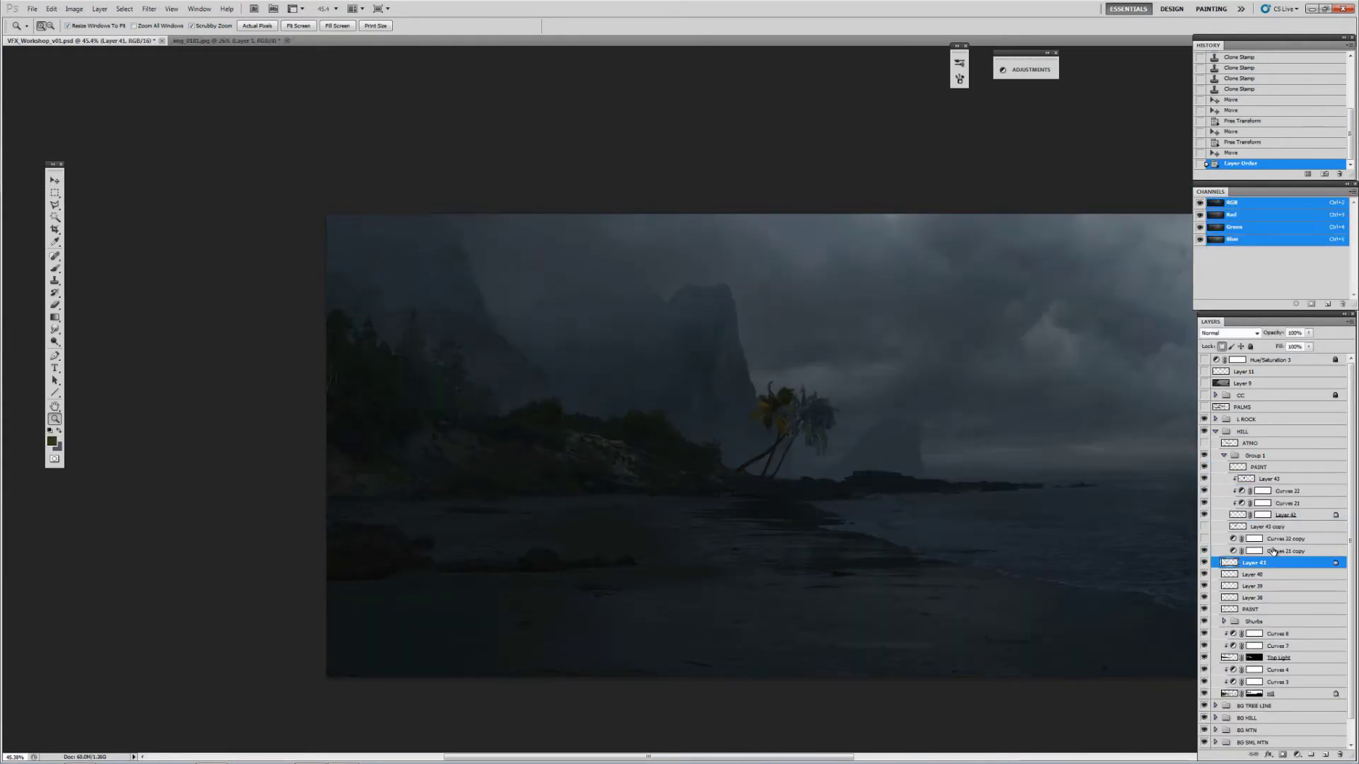
{"action": "left_click", "coordinate": [1273, 551]}
{"action": "left_click_drag", "start_coordinate": [1104, 507], "coordinate": [987, 498]}
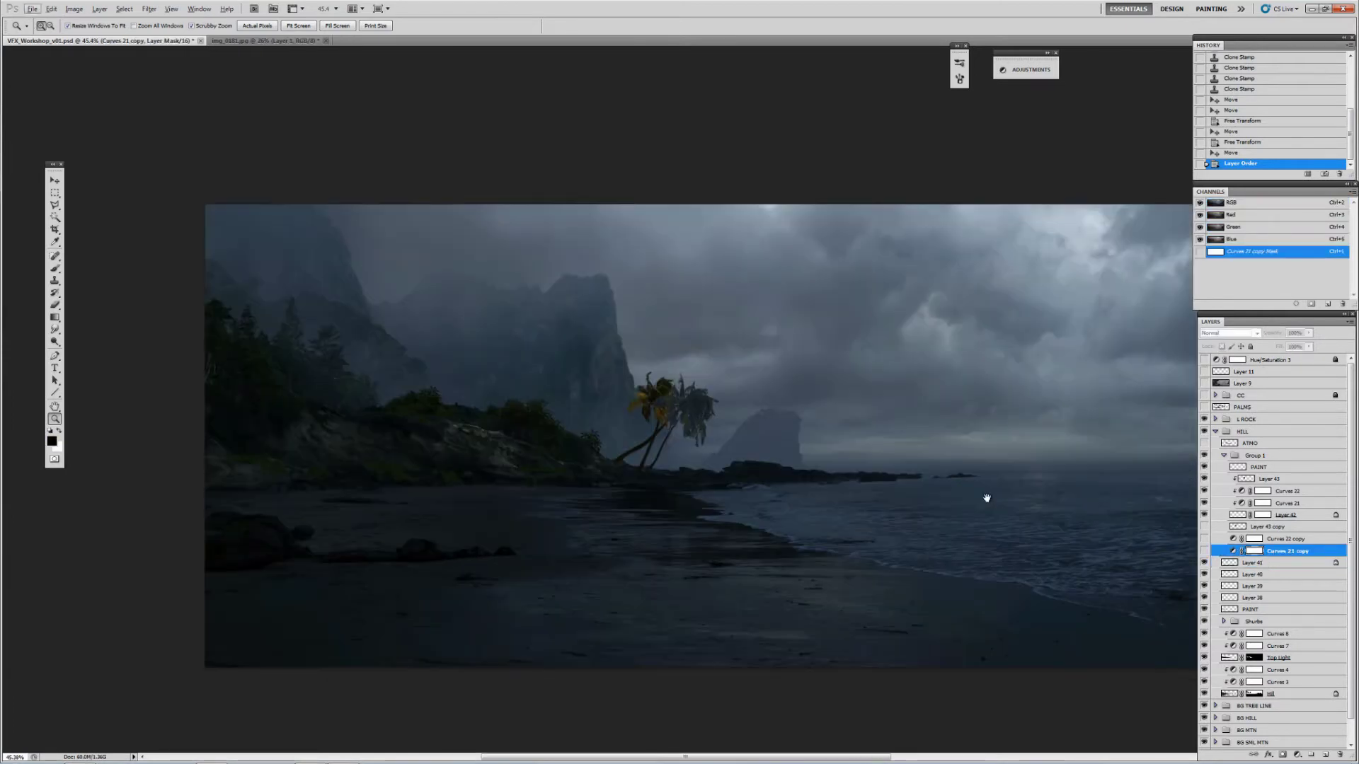
{"action": "left_click_drag", "start_coordinate": [1273, 552], "coordinate": [1256, 568]}
{"action": "left_click", "coordinate": [1246, 557], "text": "alt"}
{"action": "left_click", "coordinate": [1247, 529]}
{"action": "left_click", "coordinate": [1247, 533], "text": "alt"}
{"action": "left_click", "coordinate": [1224, 455]}
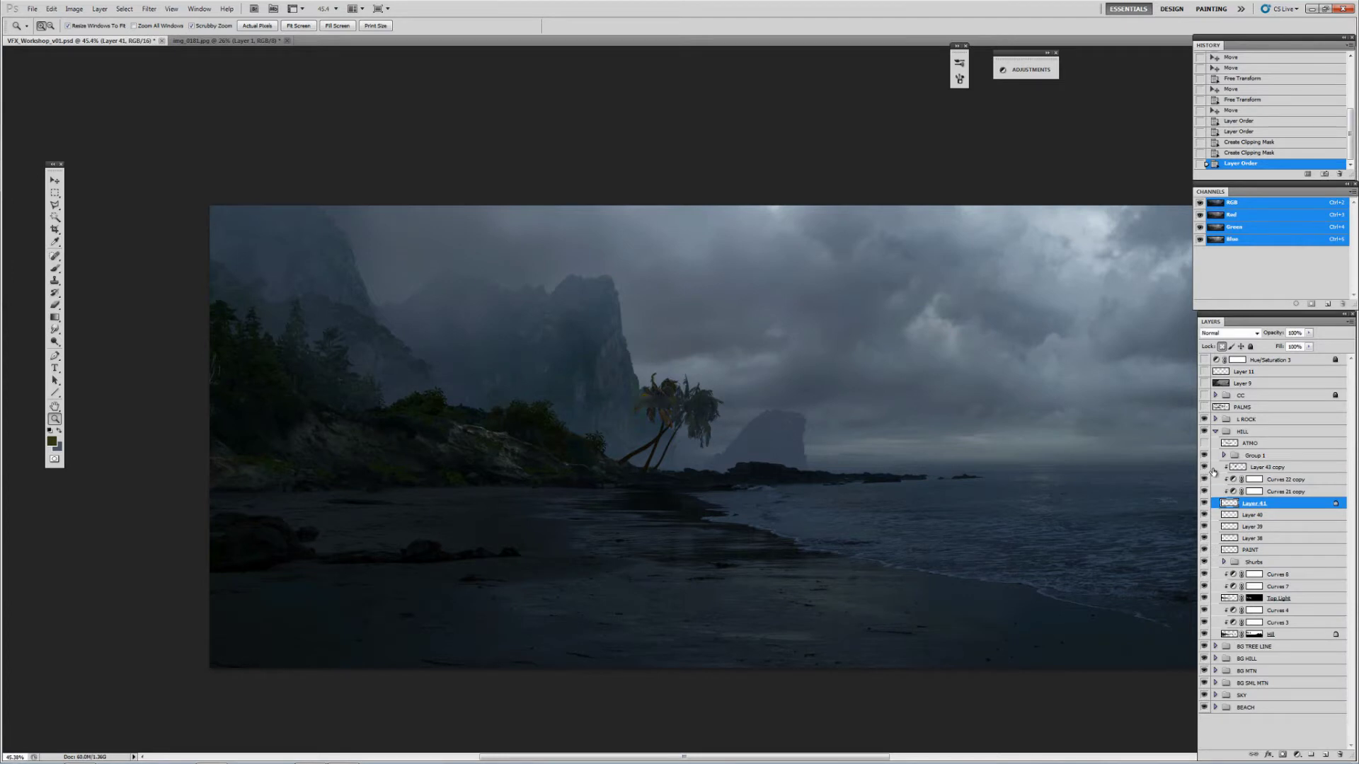
Shift the Layer 43 copy onto the palms with Free Transform
{"action": "left_click", "coordinate": [1249, 467]}
{"action": "key", "text": "ctrl+t"}
{"action": "left_click_drag", "start_coordinate": [690, 404], "coordinate": [631, 418]}
{"action": "key", "text": "Return"}
Turn on the ATMO haze layer and select Layers 41, 40 and 38
{"action": "left_click", "coordinate": [1250, 444]}
{"action": "left_click", "coordinate": [1204, 443]}
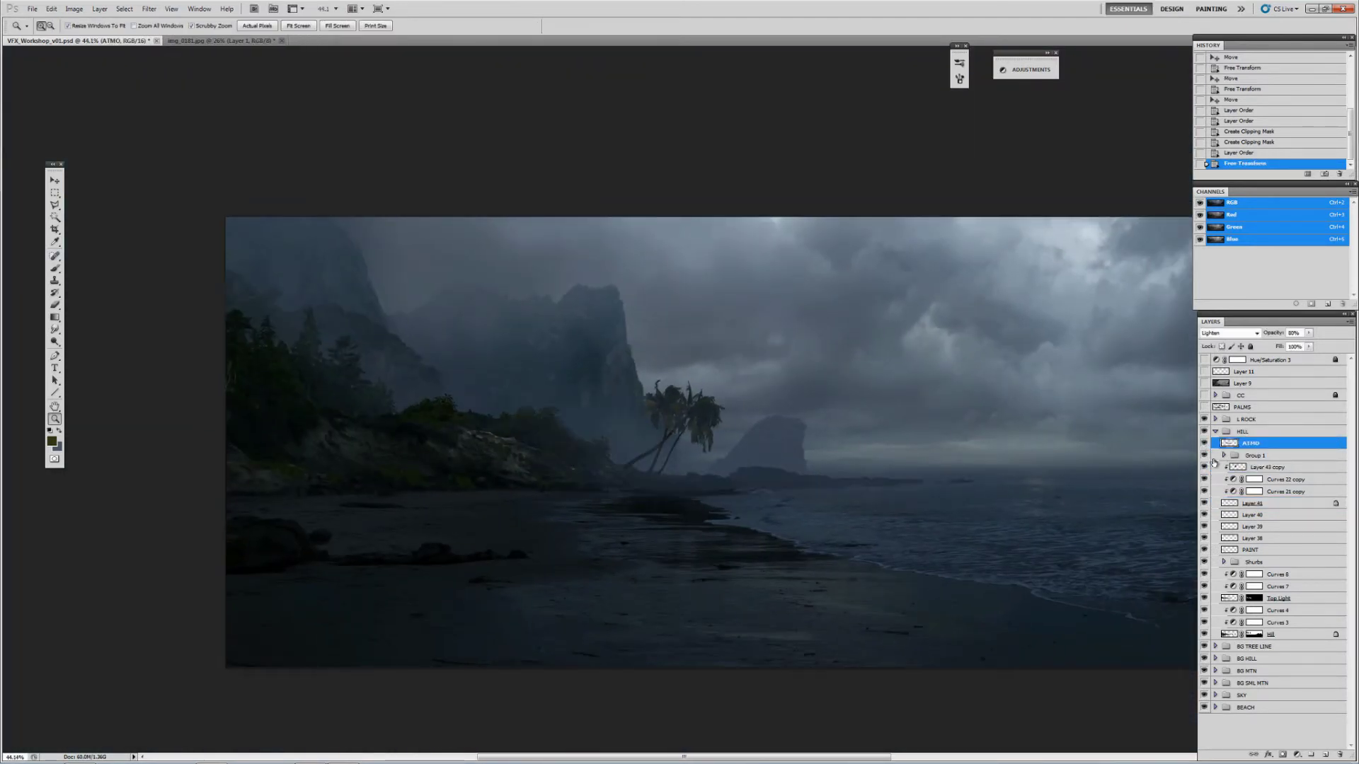
{"action": "left_click", "coordinate": [1230, 503]}
{"action": "left_click", "coordinate": [1224, 515]}
{"action": "left_click", "coordinate": [1216, 538]}
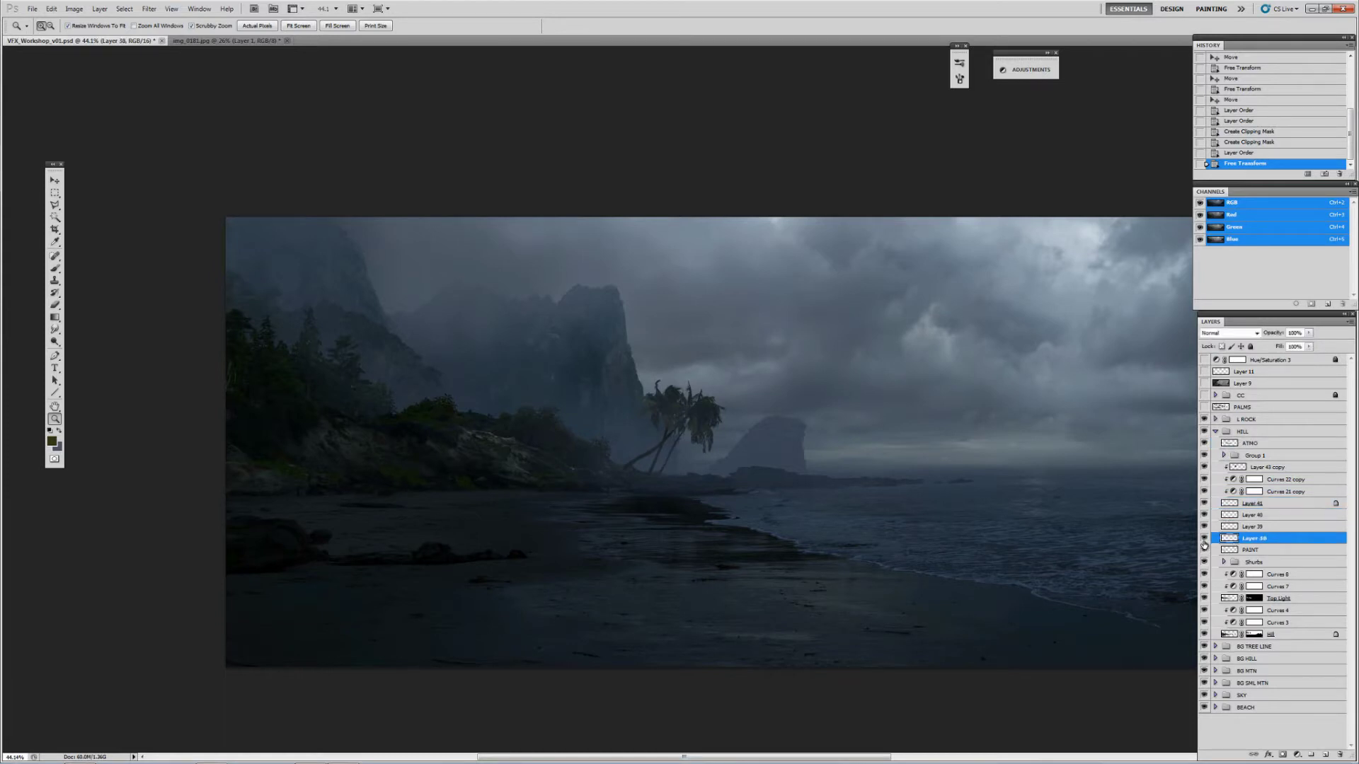
{"action": "left_click_drag", "start_coordinate": [643, 438], "coordinate": [843, 425]}
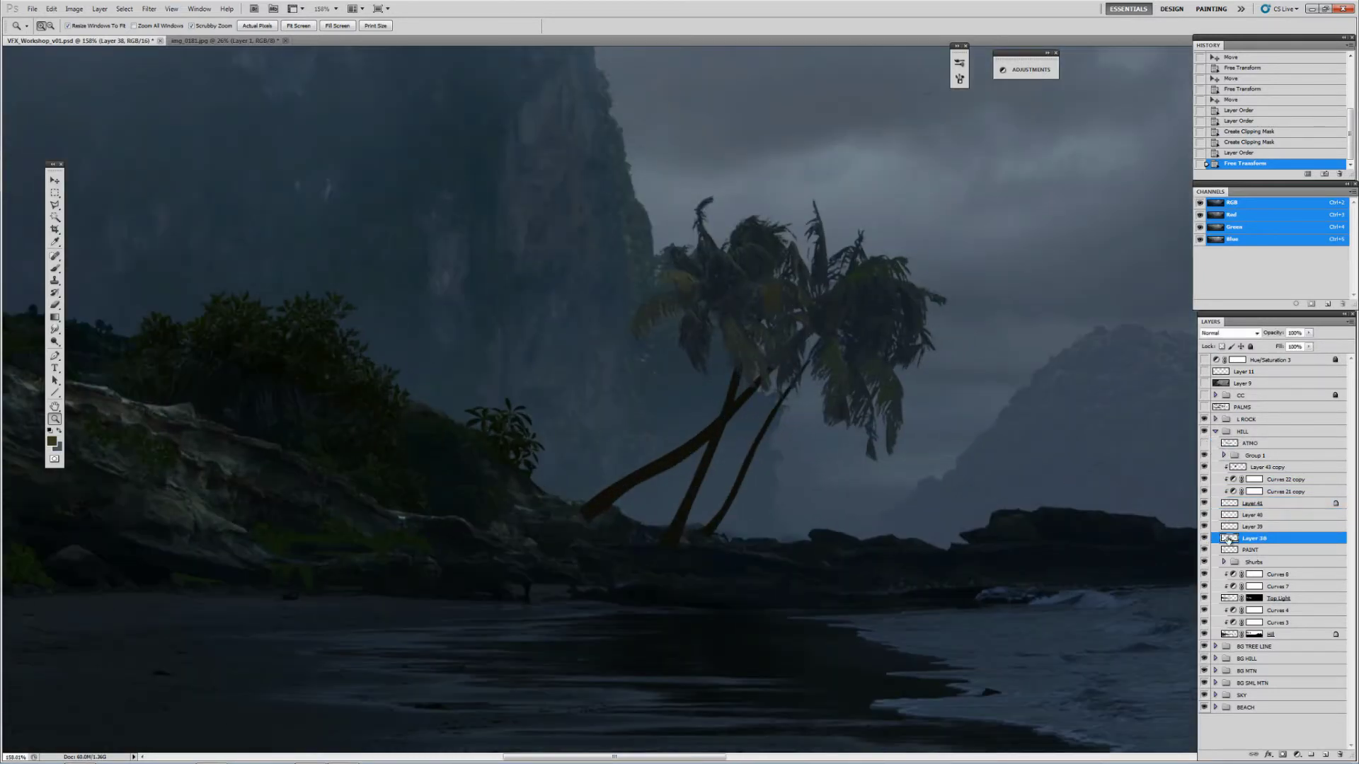
Lower the Red channel highlights of Layer 38 to output 232 with Curves
{"action": "left_click", "coordinate": [74, 9]}
{"action": "left_click", "coordinate": [241, 69]}
{"action": "left_click_drag", "start_coordinate": [913, 179], "coordinate": [283, 285]}
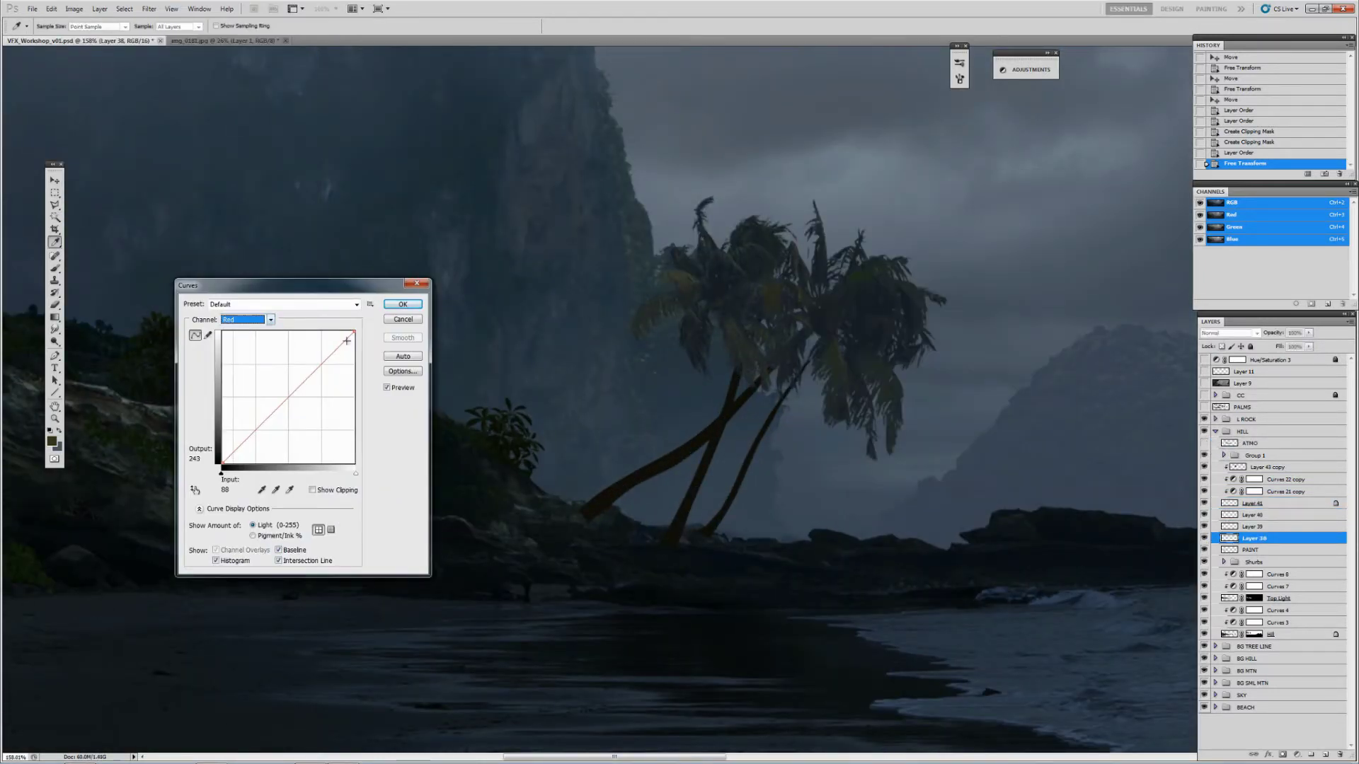
{"action": "left_click", "coordinate": [269, 320]}
{"action": "left_click", "coordinate": [240, 339]}
{"action": "left_click_drag", "start_coordinate": [355, 331], "coordinate": [356, 347]}
{"action": "key", "text": "Return"}
Rotate the palm group Group 1 by about 2.66° with Free Transform
{"action": "key", "text": "z"}
{"action": "key", "text": "alt+bracketright"}
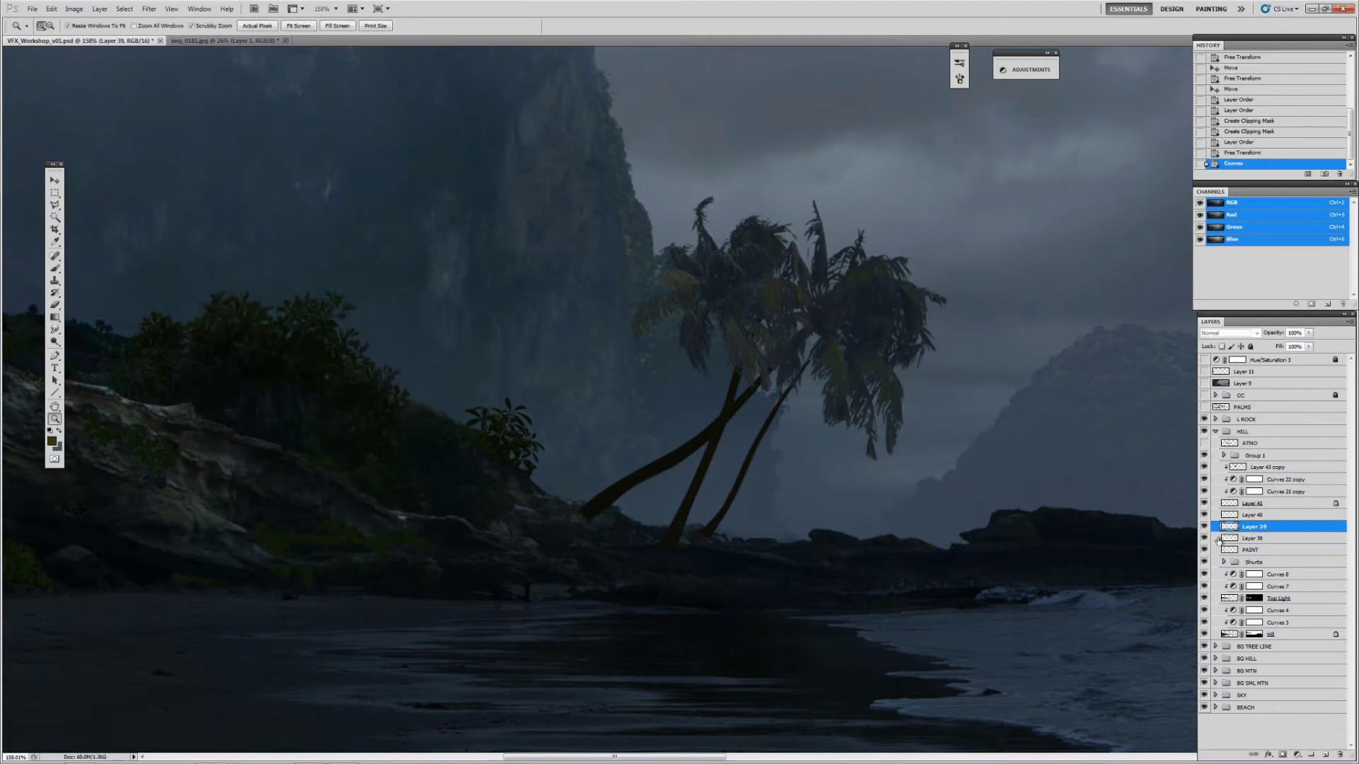
{"action": "key", "text": "alt+bracketleft"}
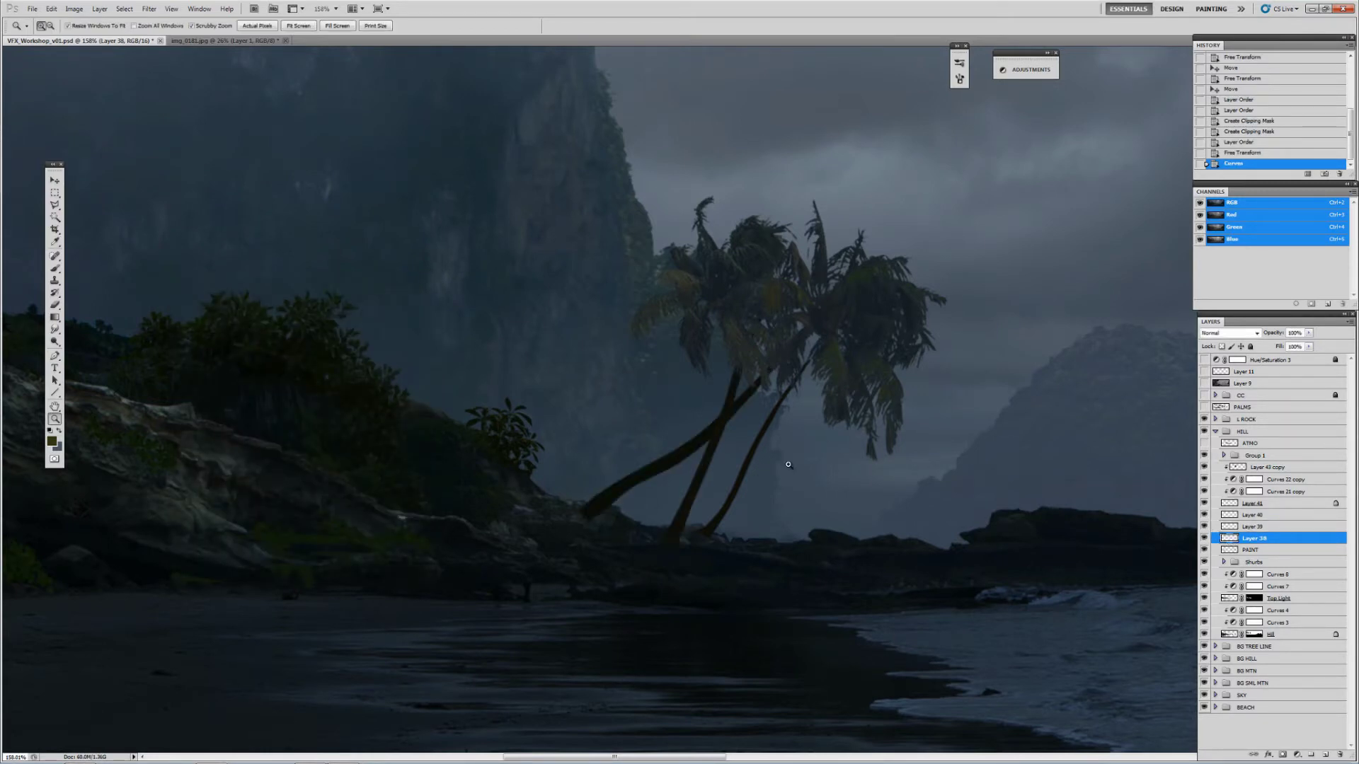
{"action": "key", "text": "ctrl+0"}
{"action": "left_click", "coordinate": [774, 470], "text": "ctrl"}
{"action": "key", "text": "ctrl+t"}
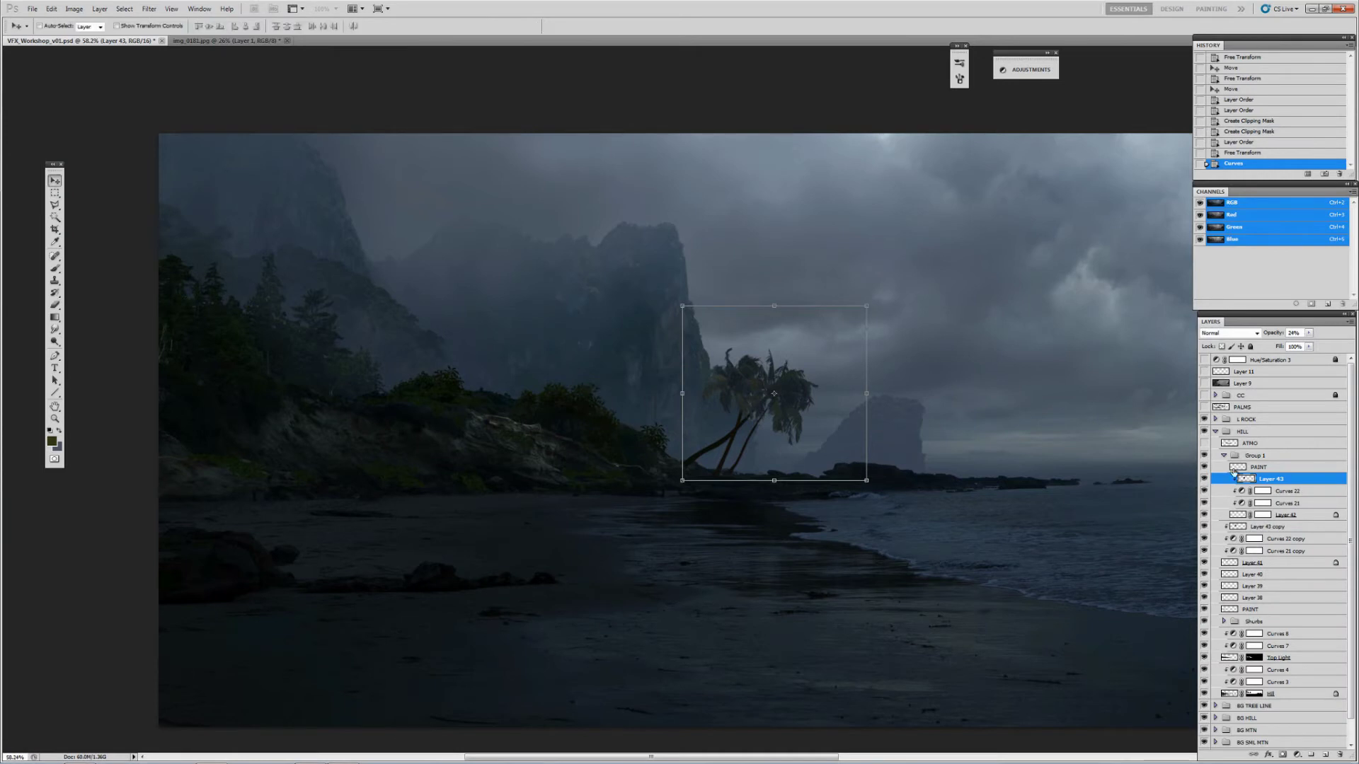
{"action": "left_click_drag", "start_coordinate": [868, 483], "coordinate": [861, 488]}
{"action": "key", "text": "Return"}
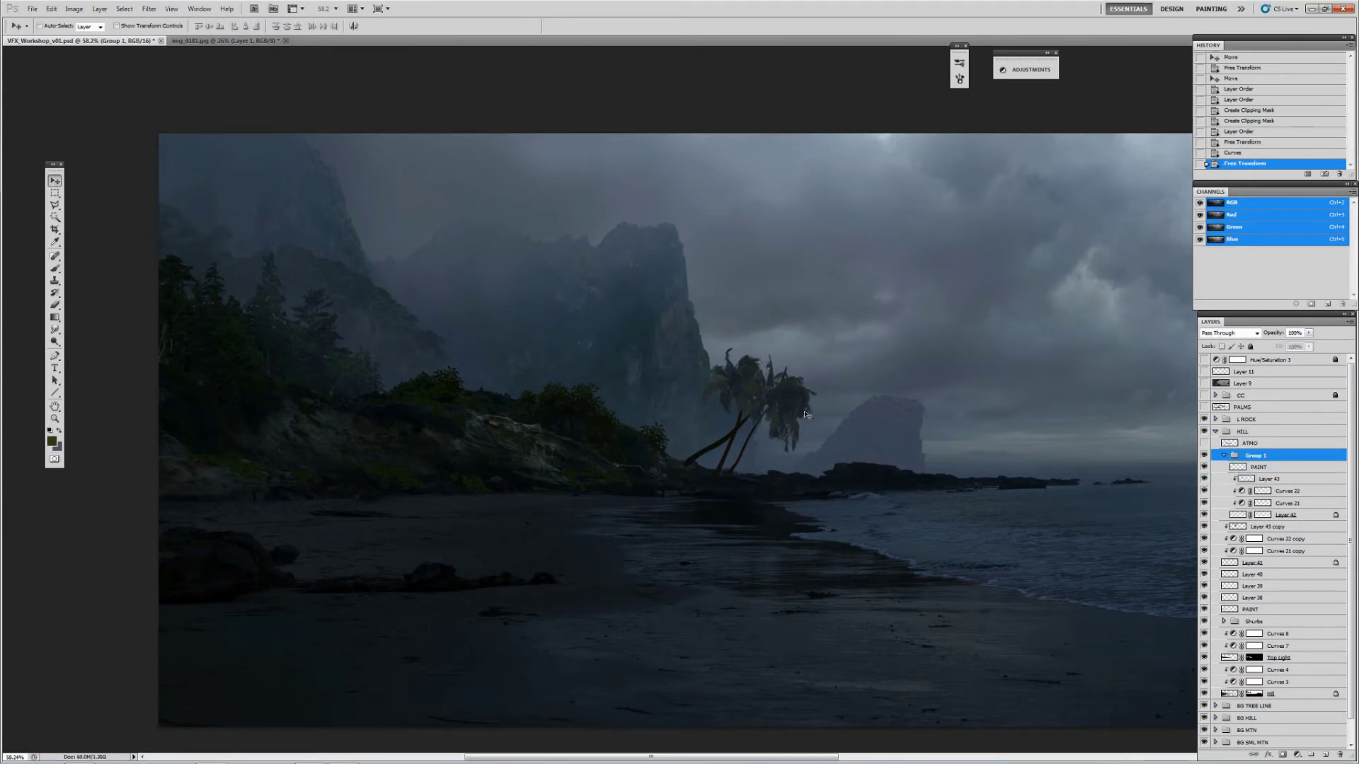
Erase around the base of the left palm trunk on Layers 38 and 39
{"action": "scroll", "coordinate": [794, 406], "scroll_direction": "up", "scroll_amount": 3}
{"action": "key", "text": "b"}
{"action": "left_click", "coordinate": [676, 470], "text": "ctrl"}
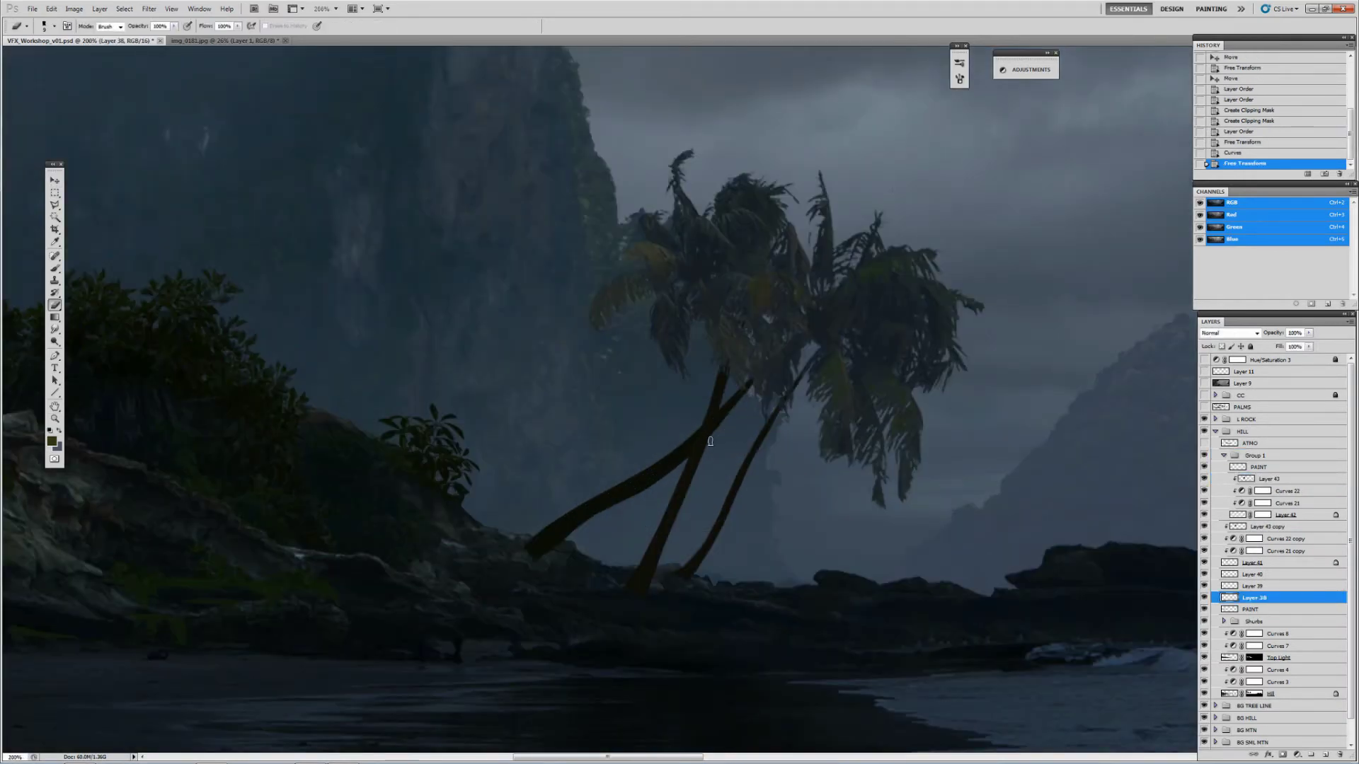
{"action": "left_click_drag", "start_coordinate": [710, 441], "coordinate": [573, 531]}
{"action": "left_click", "coordinate": [688, 502], "text": "ctrl"}
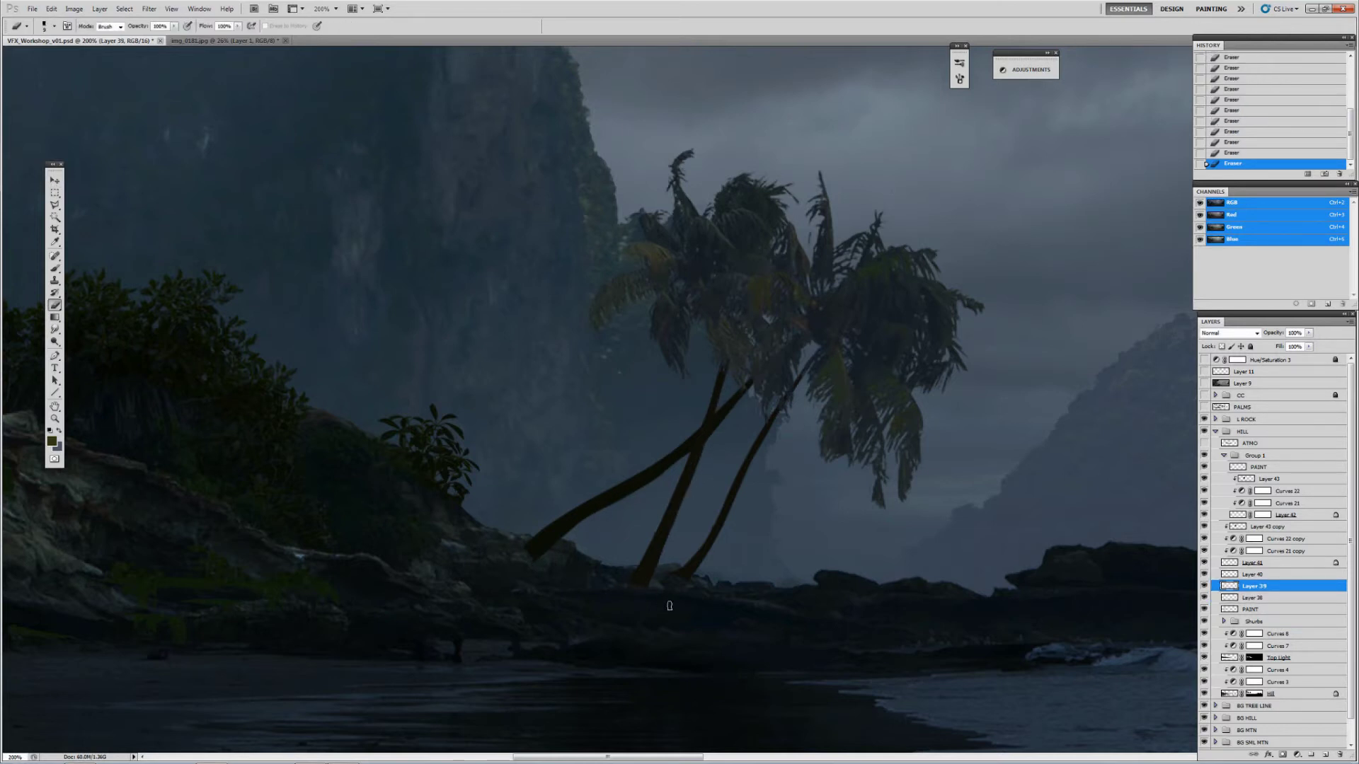
{"action": "left_click", "coordinate": [517, 548], "text": "ctrl"}
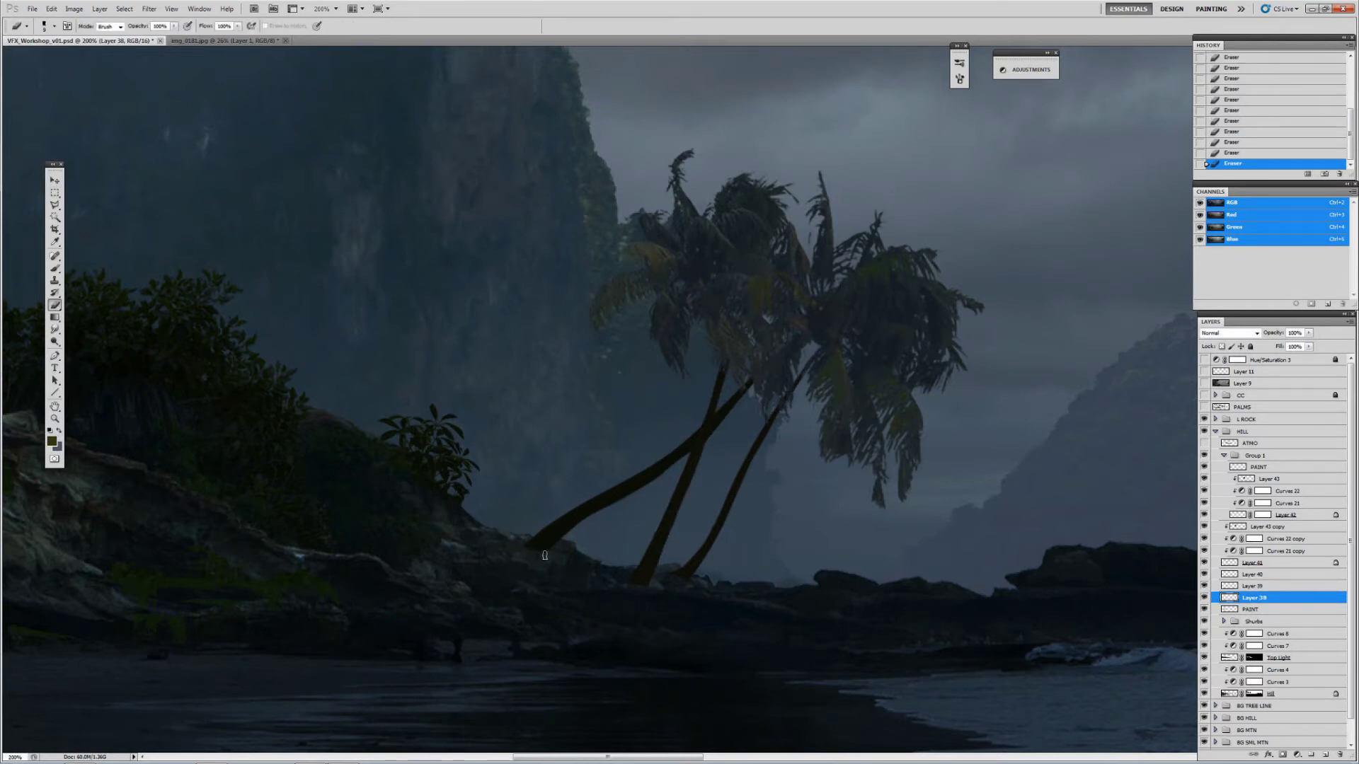
{"action": "key", "text": "z"}
{"action": "left_click_drag", "start_coordinate": [544, 555], "coordinate": [532, 574]}
Group the layers from Group 1 through Layer 38 and name the group 'MG PALM 01'
{"action": "left_click_drag", "start_coordinate": [598, 535], "coordinate": [641, 535]}
{"action": "left_click", "coordinate": [1224, 455]}
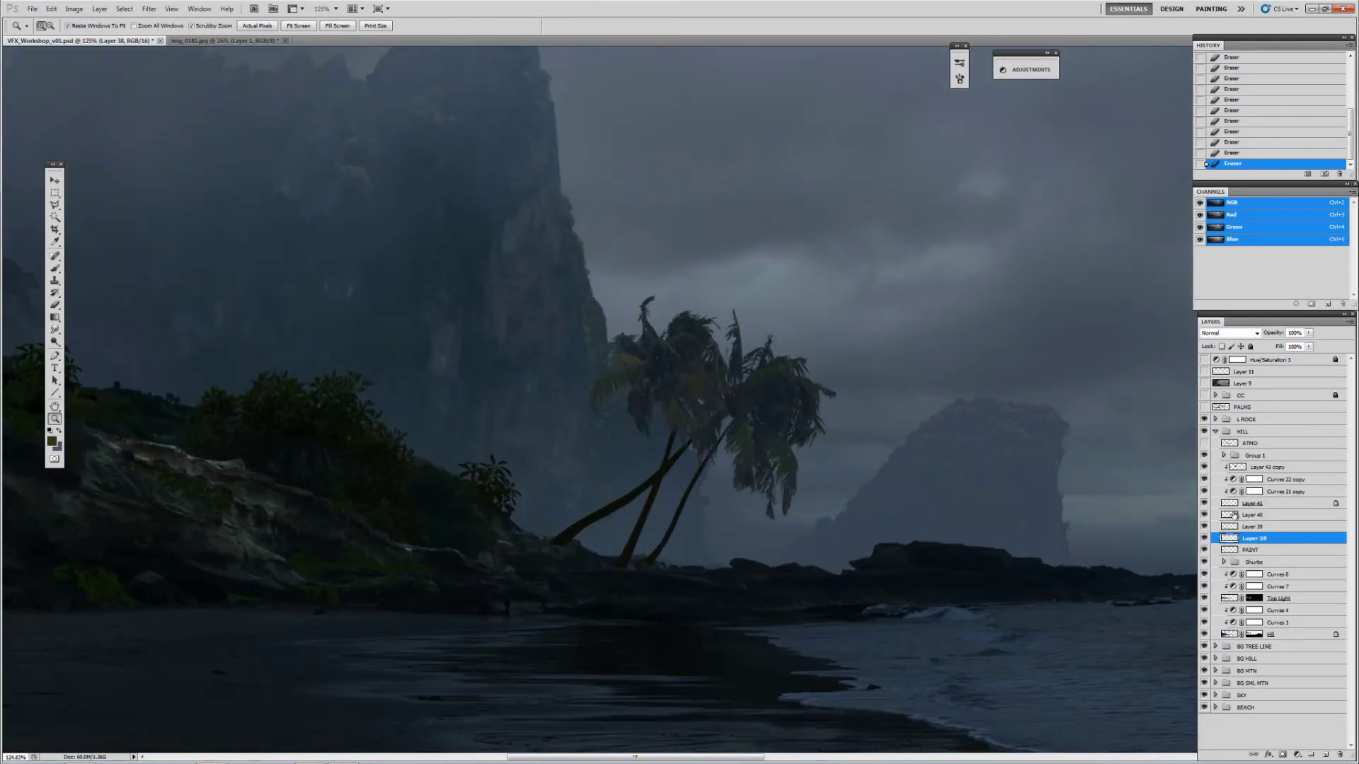
{"action": "left_click", "coordinate": [1258, 457]}
{"action": "left_click", "coordinate": [1253, 538]}
{"action": "left_click", "coordinate": [1254, 456], "text": "shift"}
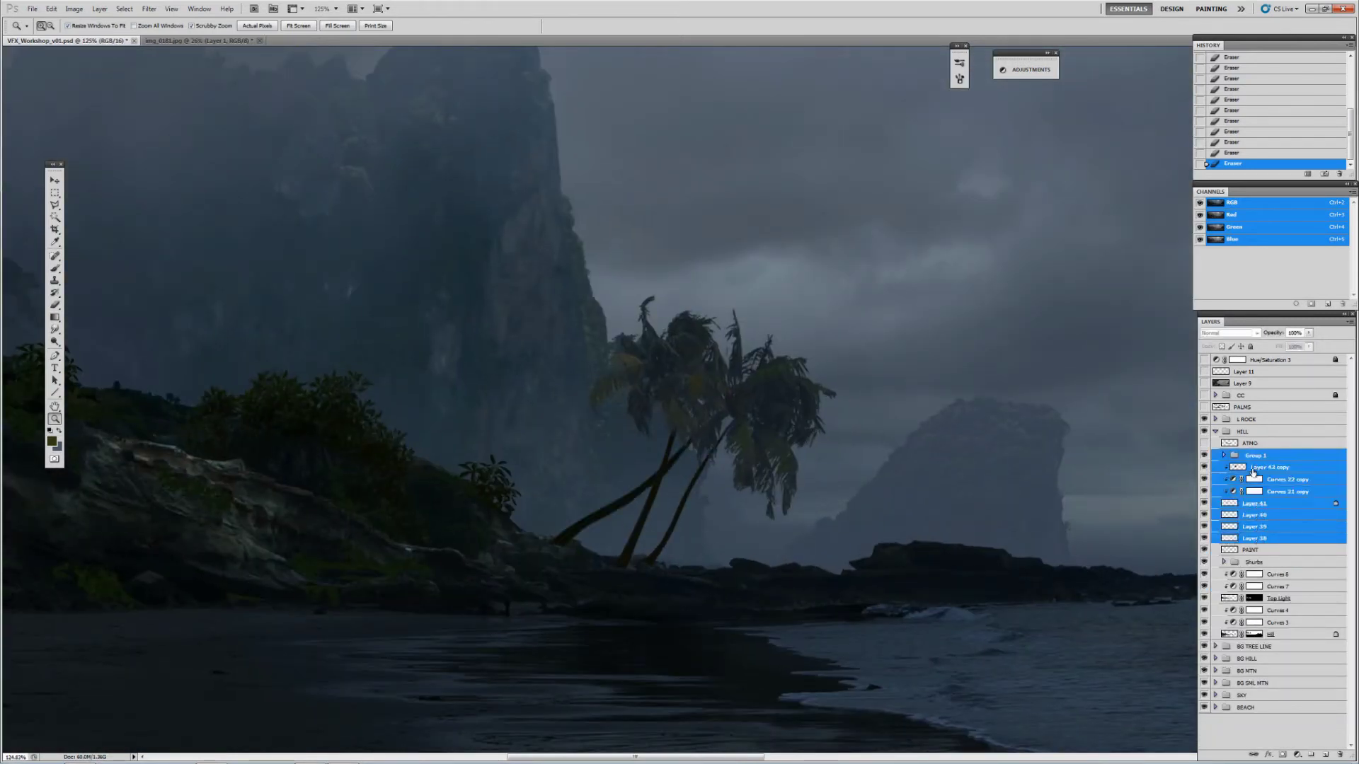
{"action": "key", "text": "ctrl+g"}
{"action": "double_click", "coordinate": [1256, 455]}
{"action": "type", "text": "MG PALM 01"}
{"action": "key", "text": "Return"}
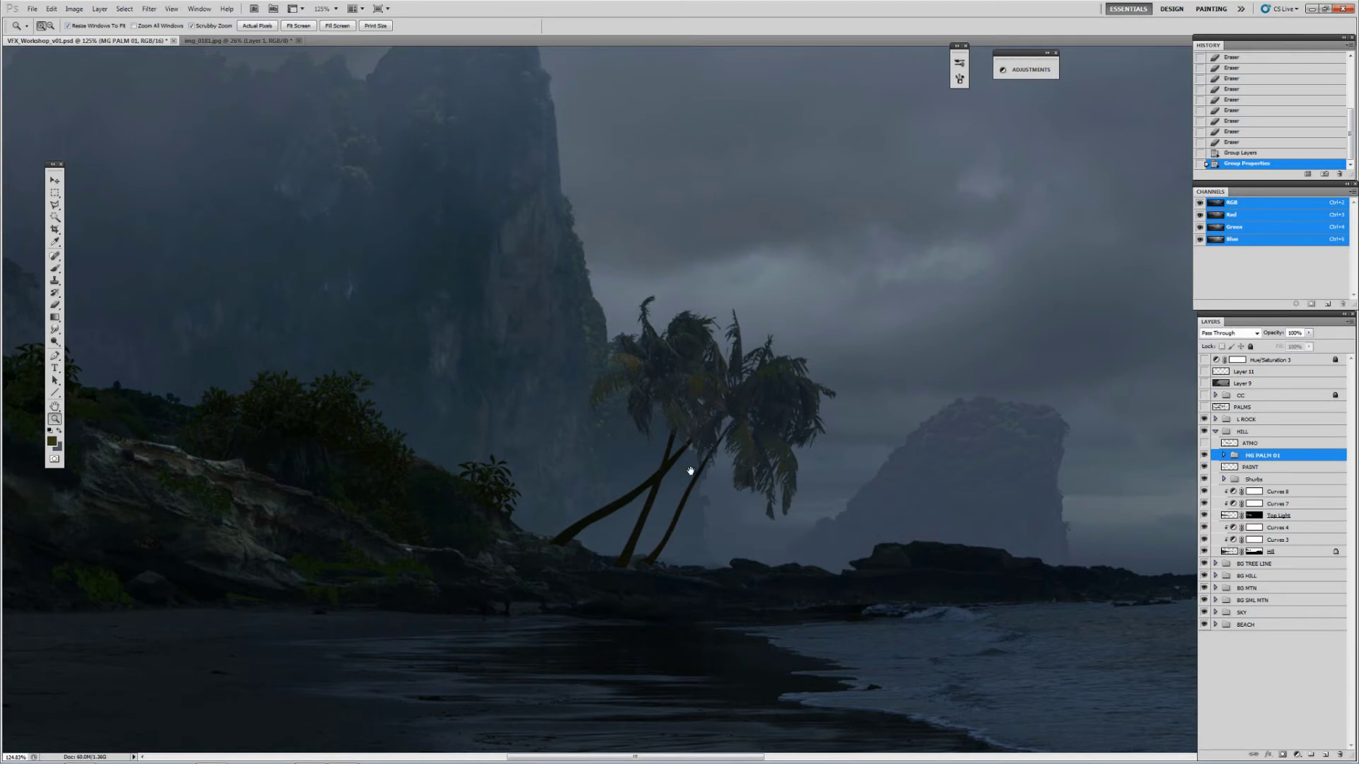
Select Group 1 inside MG PALM 01 and browse the Brush tool presets
{"action": "left_click_drag", "start_coordinate": [691, 470], "coordinate": [576, 537]}
{"action": "left_click", "coordinate": [1224, 455]}
{"action": "left_click", "coordinate": [1263, 467]}
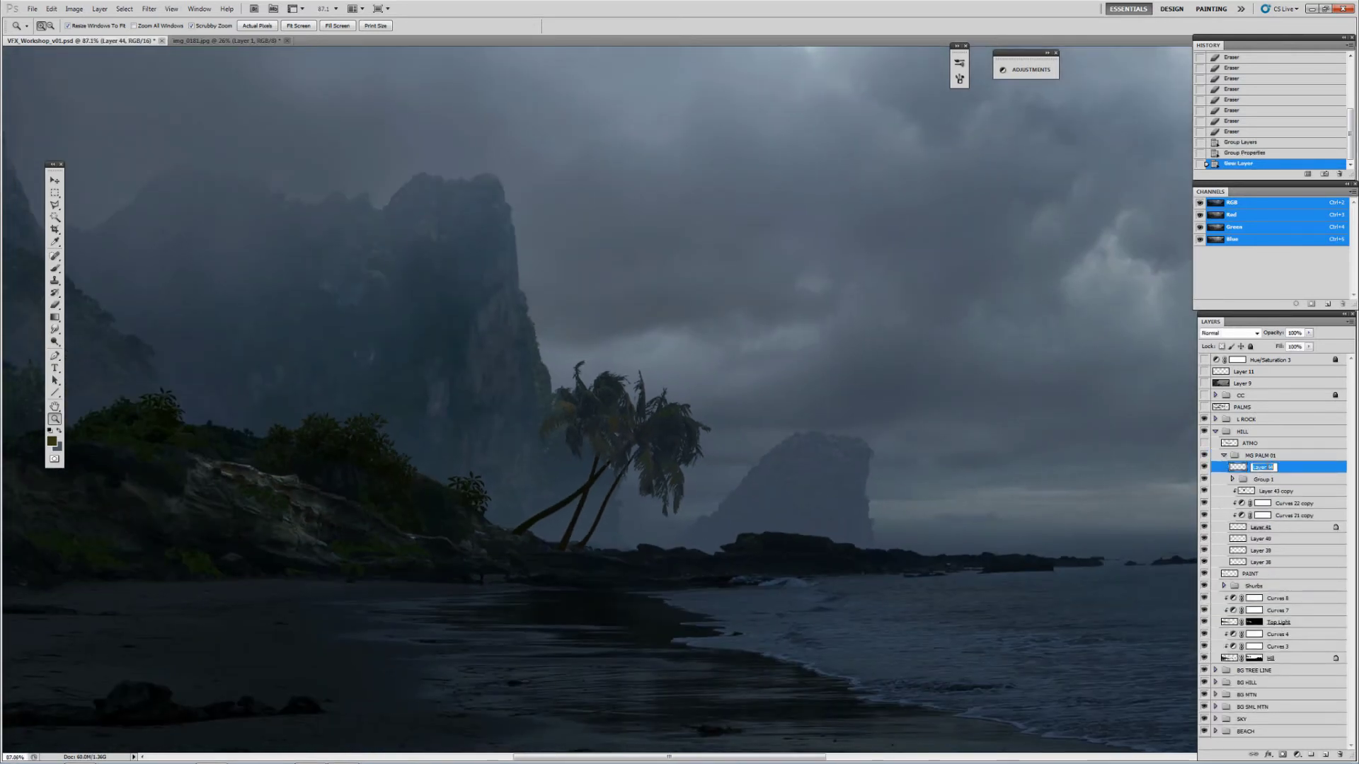
{"action": "left_click_drag", "start_coordinate": [623, 488], "coordinate": [680, 488]}
{"action": "key", "text": "b"}
{"action": "left_click", "coordinate": [959, 62]}
{"action": "left_click", "coordinate": [783, 59]}
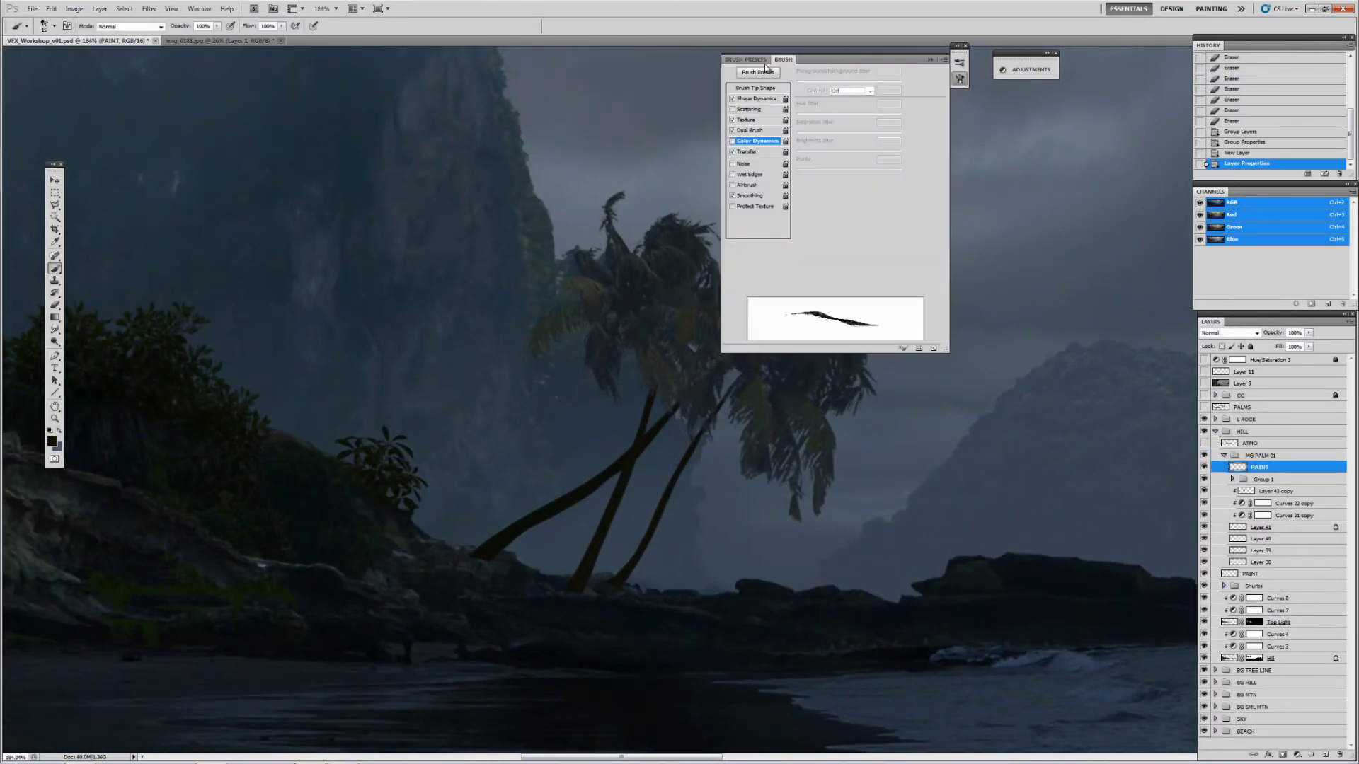
{"action": "left_click", "coordinate": [745, 60]}
{"action": "left_click", "coordinate": [709, 259]}
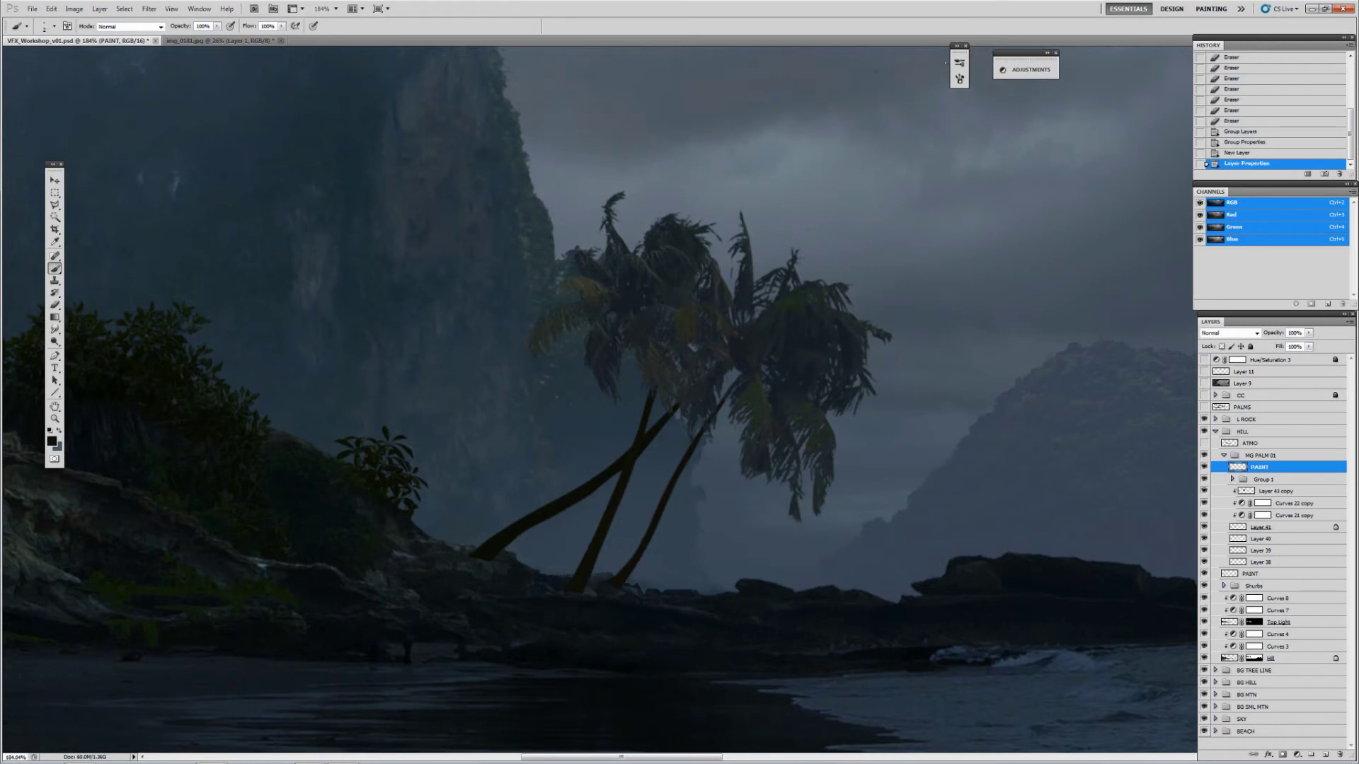
Adjust a brush dynamics option and set a 200 px brush tip
{"action": "left_click", "coordinate": [959, 62]}
{"action": "left_click", "coordinate": [763, 86]}
{"action": "left_click", "coordinate": [959, 62]}
{"action": "key", "text": "ctrl+z"}
{"action": "key", "text": "F5"}
{"action": "left_click", "coordinate": [782, 59]}
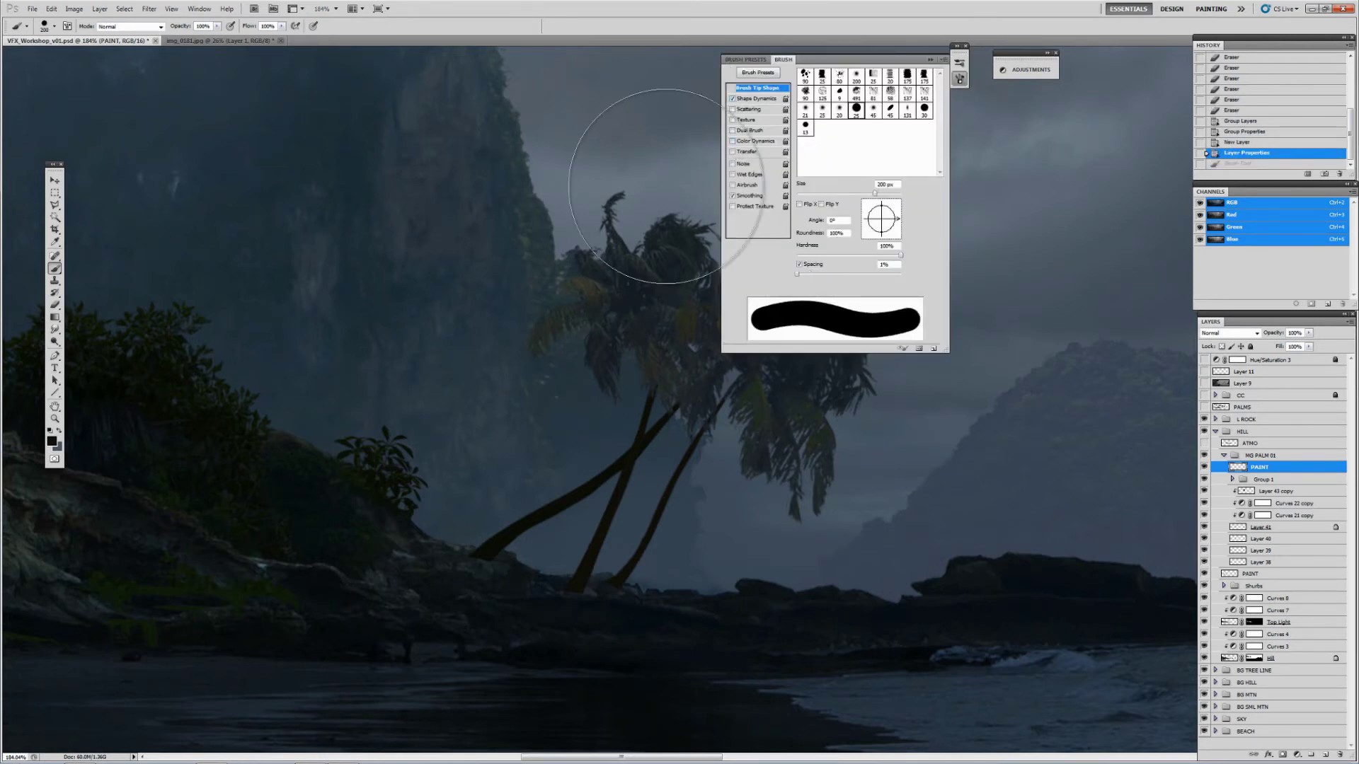
{"action": "key", "text": "F5"}
Dab texture along the leaning trunk's edge and paint vines hanging below it
{"action": "key", "text": "ctrl+z"}
{"action": "key", "text": "z"}
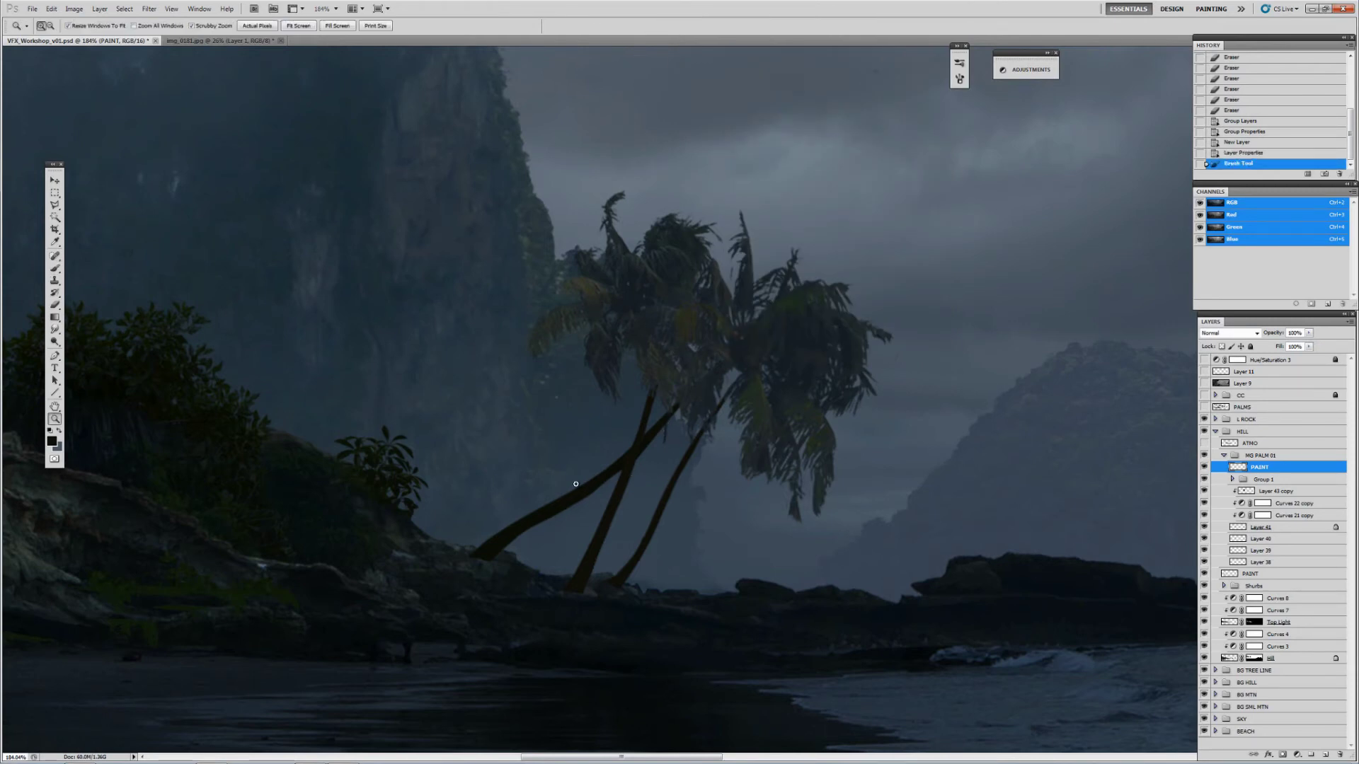
{"action": "left_click_drag", "start_coordinate": [575, 483], "coordinate": [561, 510]}
{"action": "key", "text": "b"}
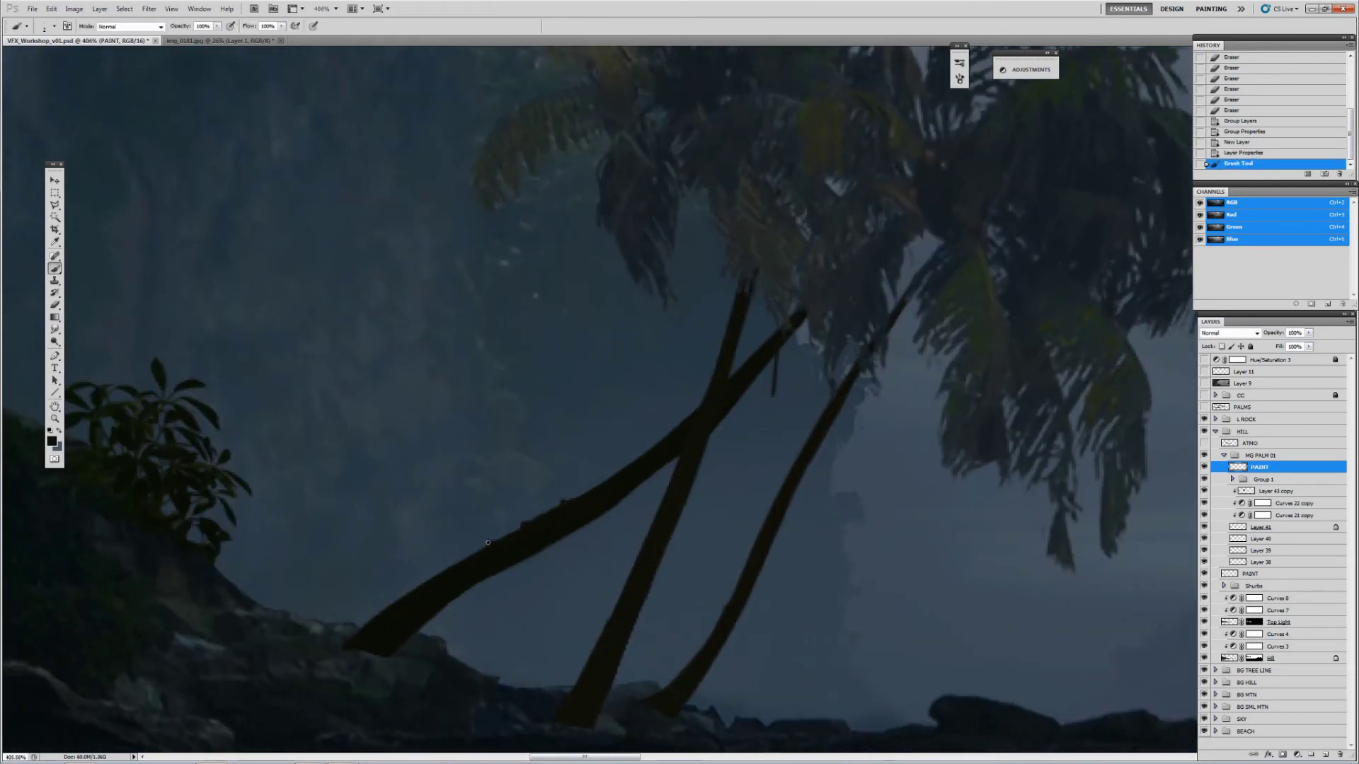
{"action": "left_click", "coordinate": [488, 543]}
{"action": "left_click", "coordinate": [517, 528]}
{"action": "left_click", "coordinate": [547, 512]}
{"action": "left_click", "coordinate": [577, 497]}
{"action": "left_click", "coordinate": [607, 482]}
{"action": "left_click_drag", "start_coordinate": [559, 539], "coordinate": [551, 648]}
Erase and repaint vine strands along the leaning trunk
{"action": "key", "text": "e"}
{"action": "key", "text": "b"}
{"action": "key", "text": "ctrl+0"}
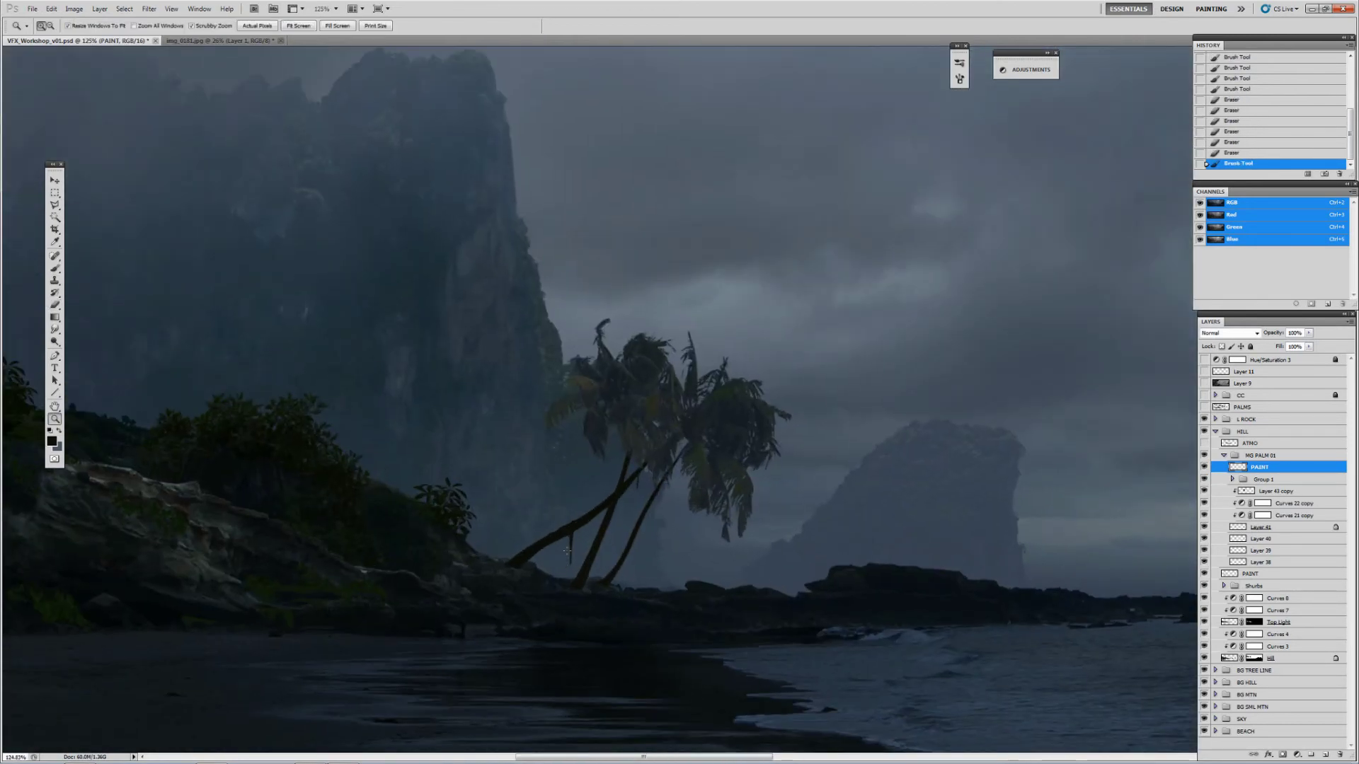
{"action": "key", "text": "e"}
{"action": "left_click", "coordinate": [566, 542]}
{"action": "key", "text": "b"}
{"action": "left_click_drag", "start_coordinate": [566, 543], "coordinate": [563, 566]}
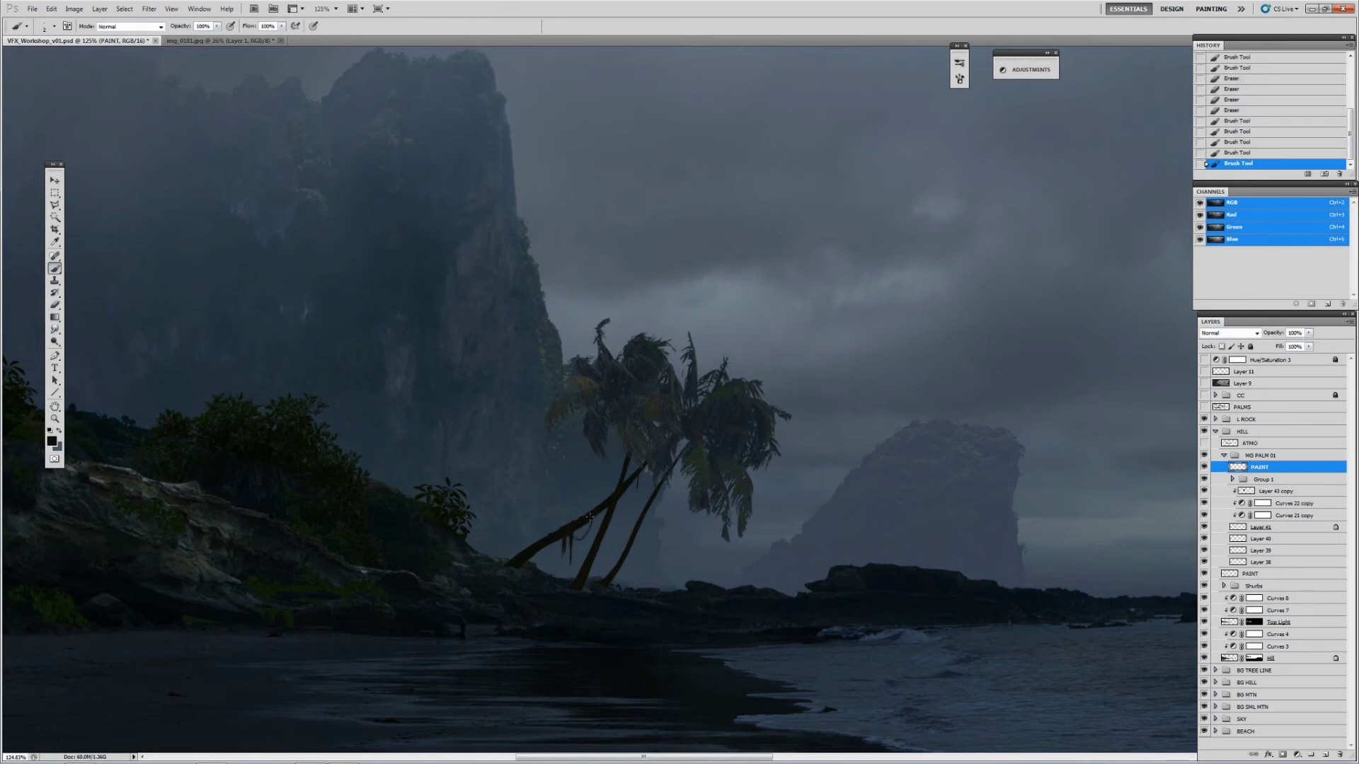
{"action": "key", "text": "e"}
{"action": "left_click_drag", "start_coordinate": [589, 524], "coordinate": [588, 538]}
{"action": "mouse_move", "coordinate": [586, 526]}
{"action": "left_mouse_down"}
{"action": "mouse_move", "coordinate": [584, 541]}
{"action": "mouse_move", "coordinate": [567, 540]}
{"action": "left_mouse_up"}
{"action": "key", "text": "b"}
Trim stray vine bits and add short vine strokes near the palm trunks
{"action": "scroll", "coordinate": [528, 554], "scroll_direction": "up", "scroll_amount": 3}
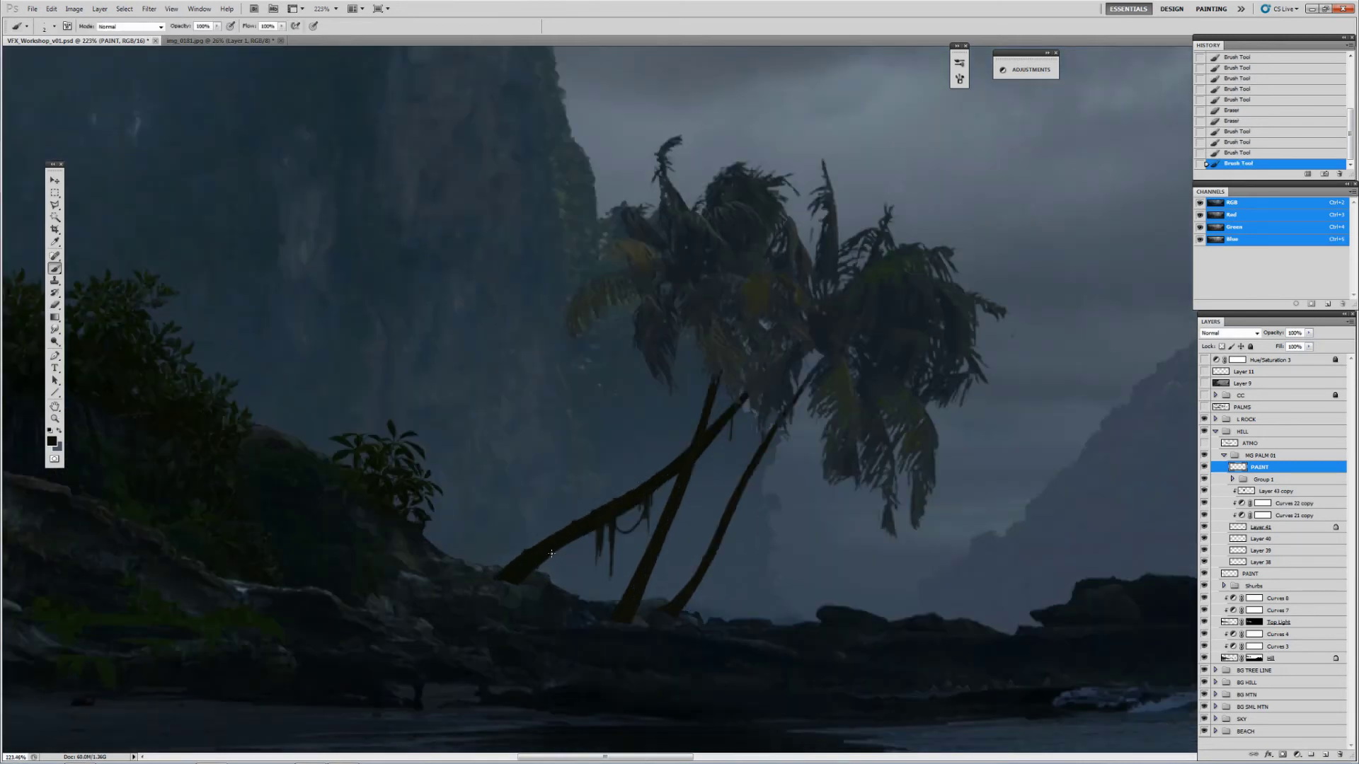
{"action": "key", "text": "e"}
{"action": "mouse_move", "coordinate": [612, 446]}
{"action": "left_mouse_down"}
{"action": "mouse_move", "coordinate": [610, 478]}
{"action": "mouse_move", "coordinate": [617, 459]}
{"action": "left_mouse_up"}
{"action": "key", "text": "b"}
{"action": "left_click_drag", "start_coordinate": [608, 445], "coordinate": [605, 415]}
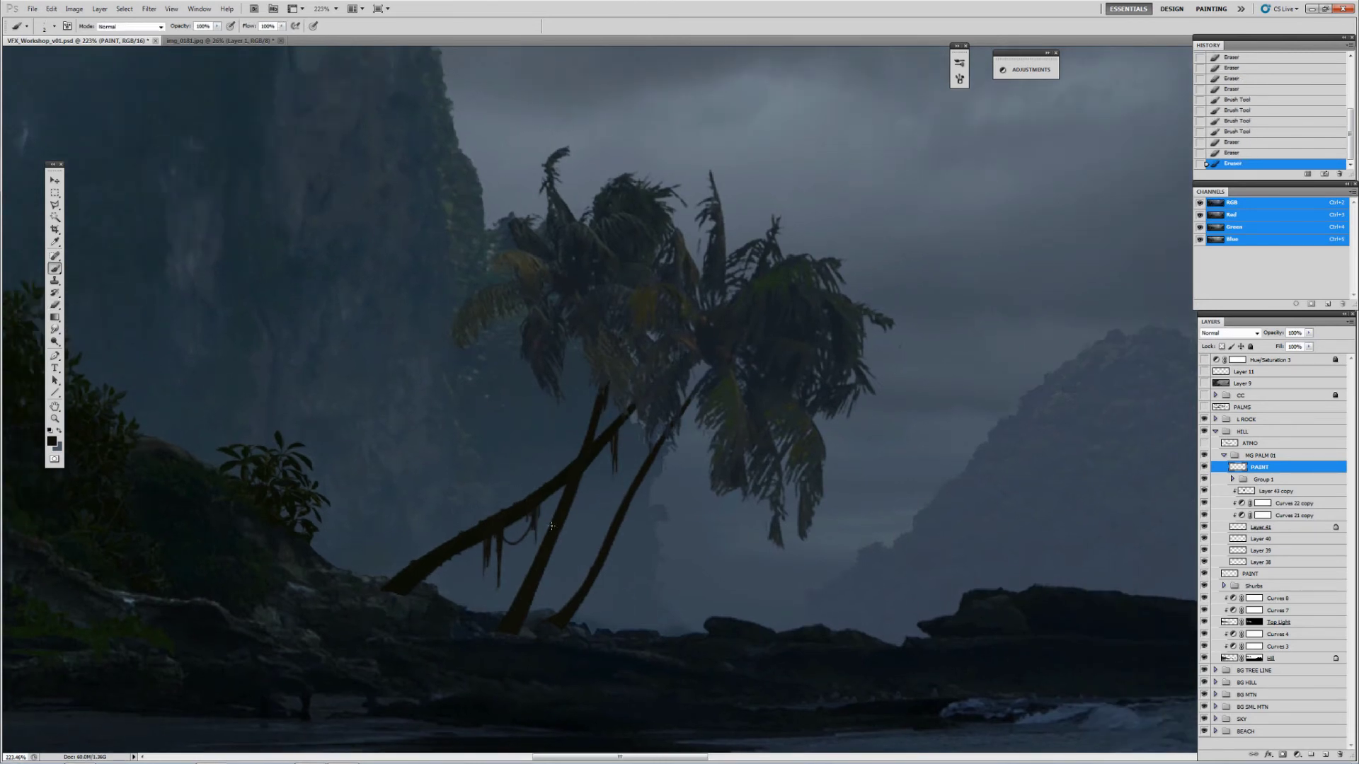
{"action": "mouse_move", "coordinate": [542, 580]}
{"action": "left_mouse_down"}
{"action": "mouse_move", "coordinate": [541, 624]}
{"action": "mouse_move", "coordinate": [562, 485]}
{"action": "mouse_move", "coordinate": [541, 603]}
{"action": "left_mouse_up"}
{"action": "key", "text": "e"}
{"action": "key", "text": "b"}
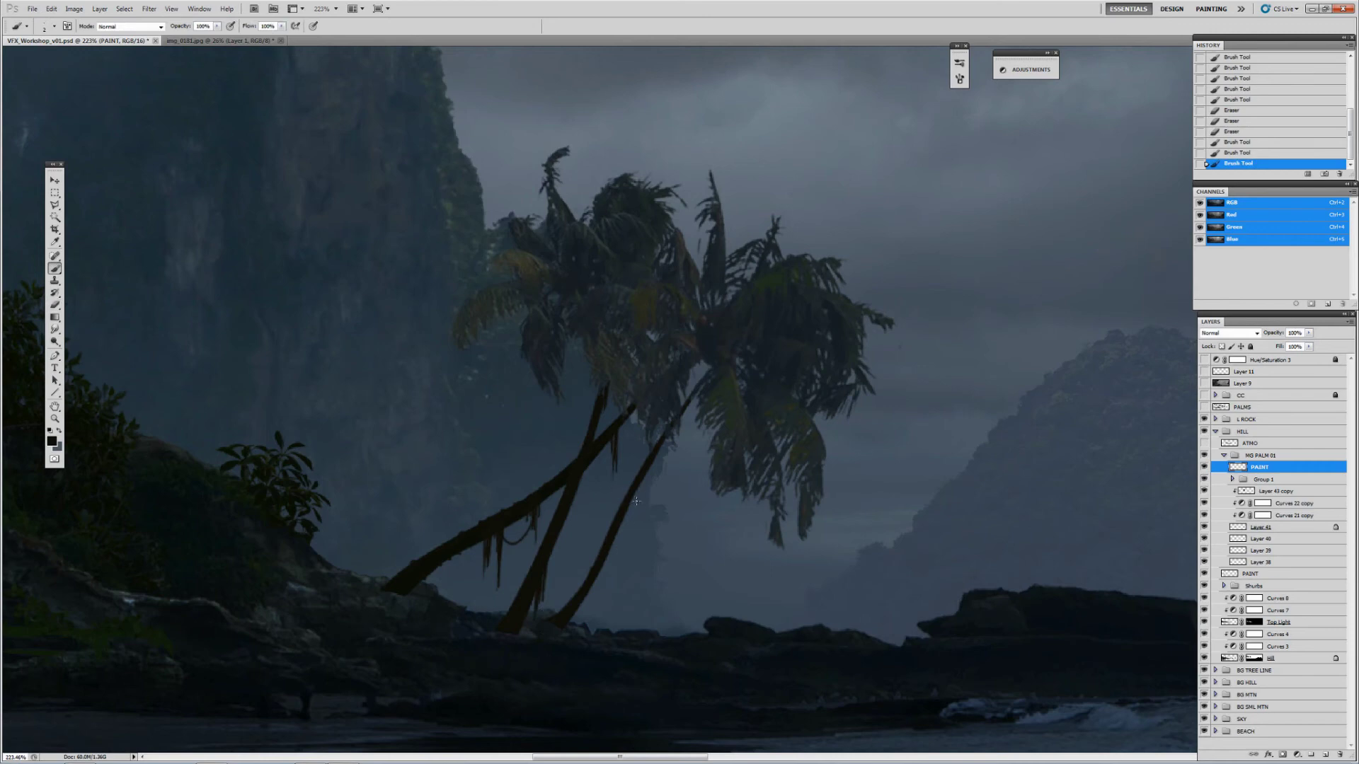
{"action": "mouse_move", "coordinate": [636, 501]}
{"action": "left_mouse_down"}
{"action": "mouse_move", "coordinate": [635, 527]}
{"action": "mouse_move", "coordinate": [650, 467]}
{"action": "mouse_move", "coordinate": [643, 509]}
{"action": "left_mouse_up"}
{"action": "key", "text": "e"}
{"action": "key", "text": "b"}
{"action": "key", "text": "e"}
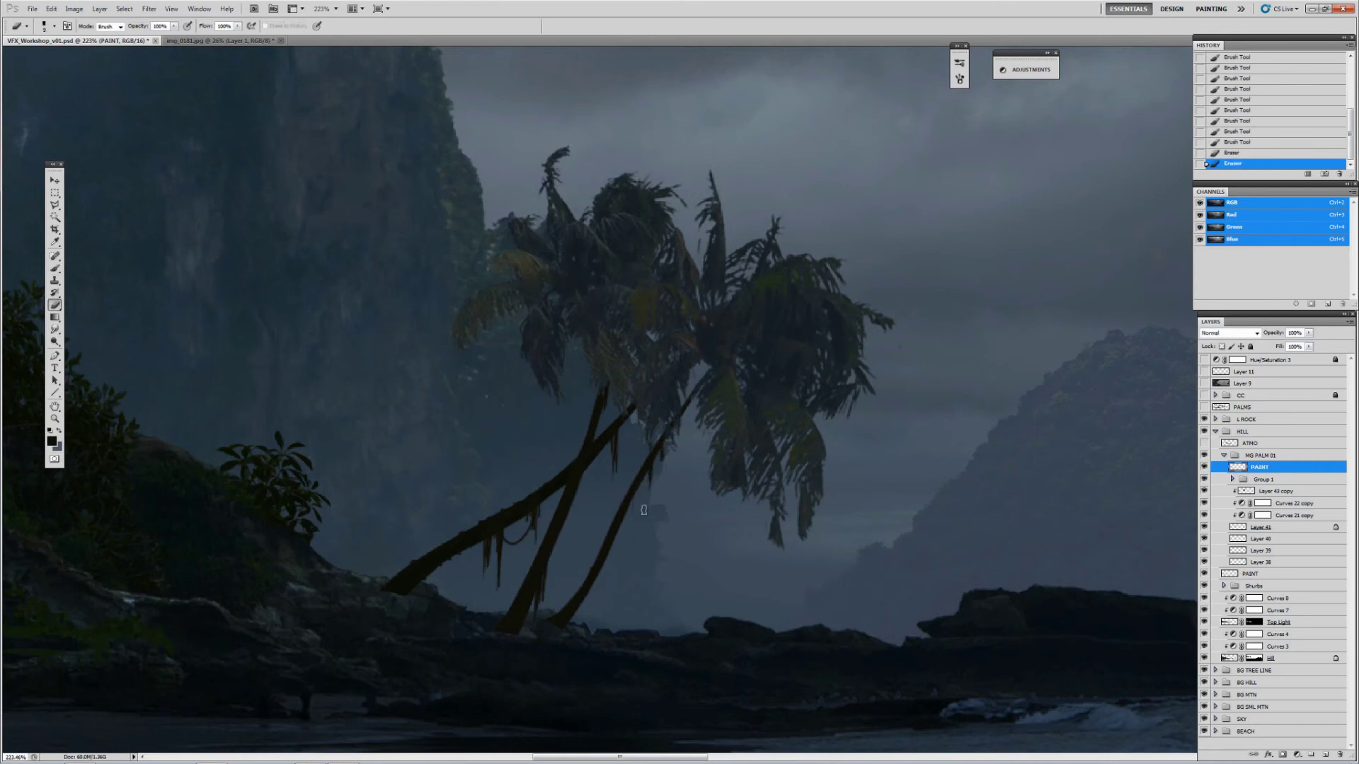
{"action": "mouse_move", "coordinate": [662, 439]}
{"action": "left_mouse_down"}
{"action": "mouse_move", "coordinate": [659, 488]}
{"action": "mouse_move", "coordinate": [666, 478]}
{"action": "left_mouse_up"}
Add a new empty layer and set the foreground colour to dark #0e1213
{"action": "scroll", "coordinate": [648, 461], "scroll_direction": "down", "scroll_amount": 3}
{"action": "scroll", "coordinate": [647, 461], "scroll_direction": "up", "scroll_amount": 2}
{"action": "key", "text": "ctrl+shift+alt+n"}
{"action": "key", "text": "i"}
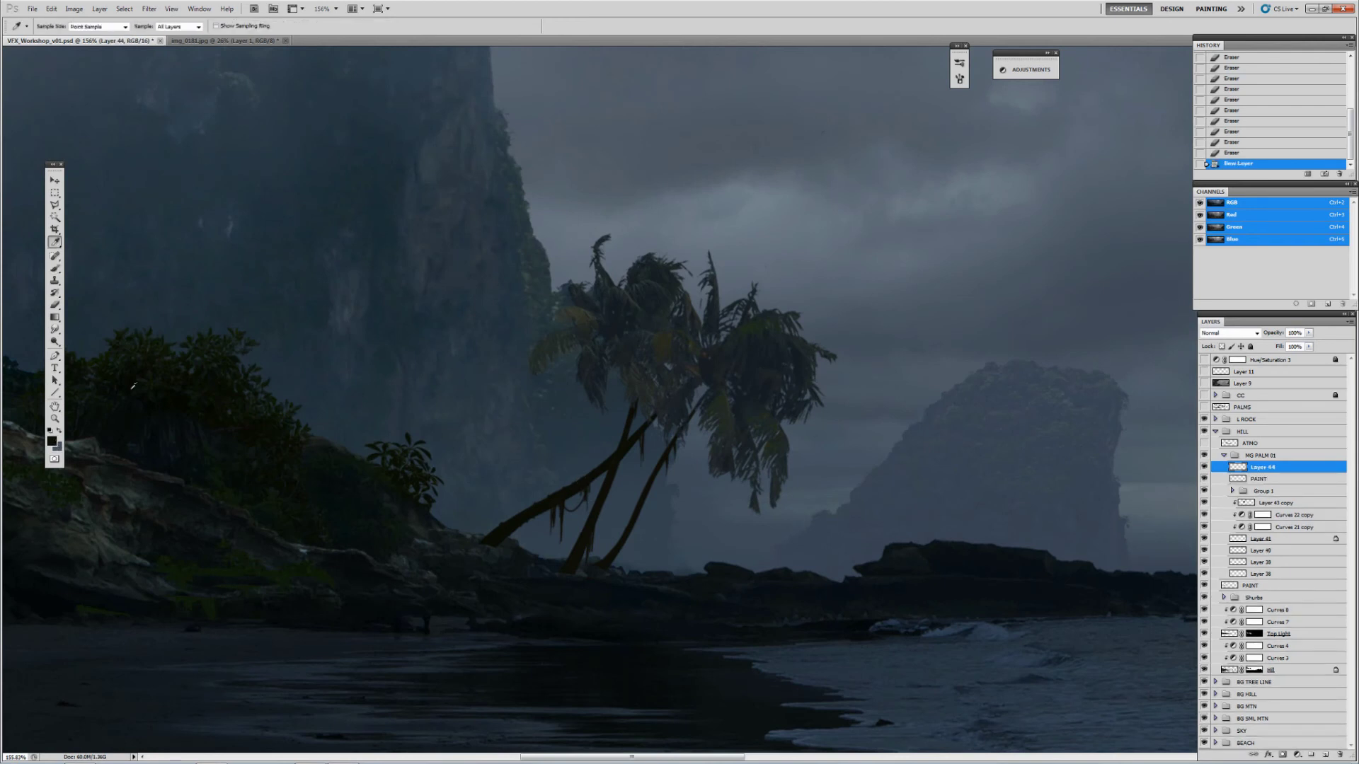
{"action": "left_click", "coordinate": [51, 441]}
{"action": "left_click_drag", "start_coordinate": [865, 380], "coordinate": [865, 332]}
{"action": "key", "text": "Escape"}
{"action": "left_click", "coordinate": [52, 440]}
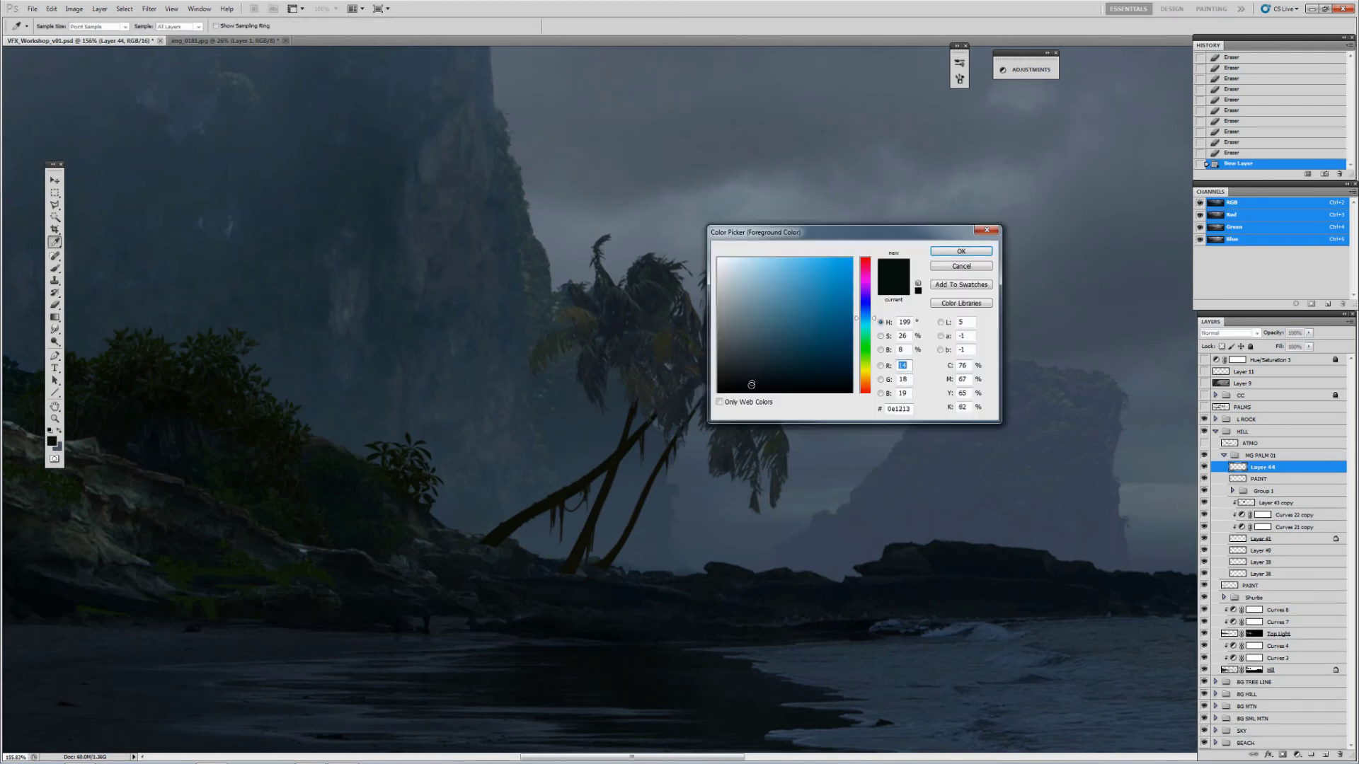
{"action": "left_click", "coordinate": [751, 384]}
{"action": "key", "text": "Return"}
Paint a row of contour bands up the leaning palm trunk
{"action": "key", "text": "b"}
{"action": "scroll", "coordinate": [474, 488], "scroll_direction": "up", "scroll_amount": 4}
{"action": "left_click", "coordinate": [487, 504]}
{"action": "left_click", "coordinate": [491, 486]}
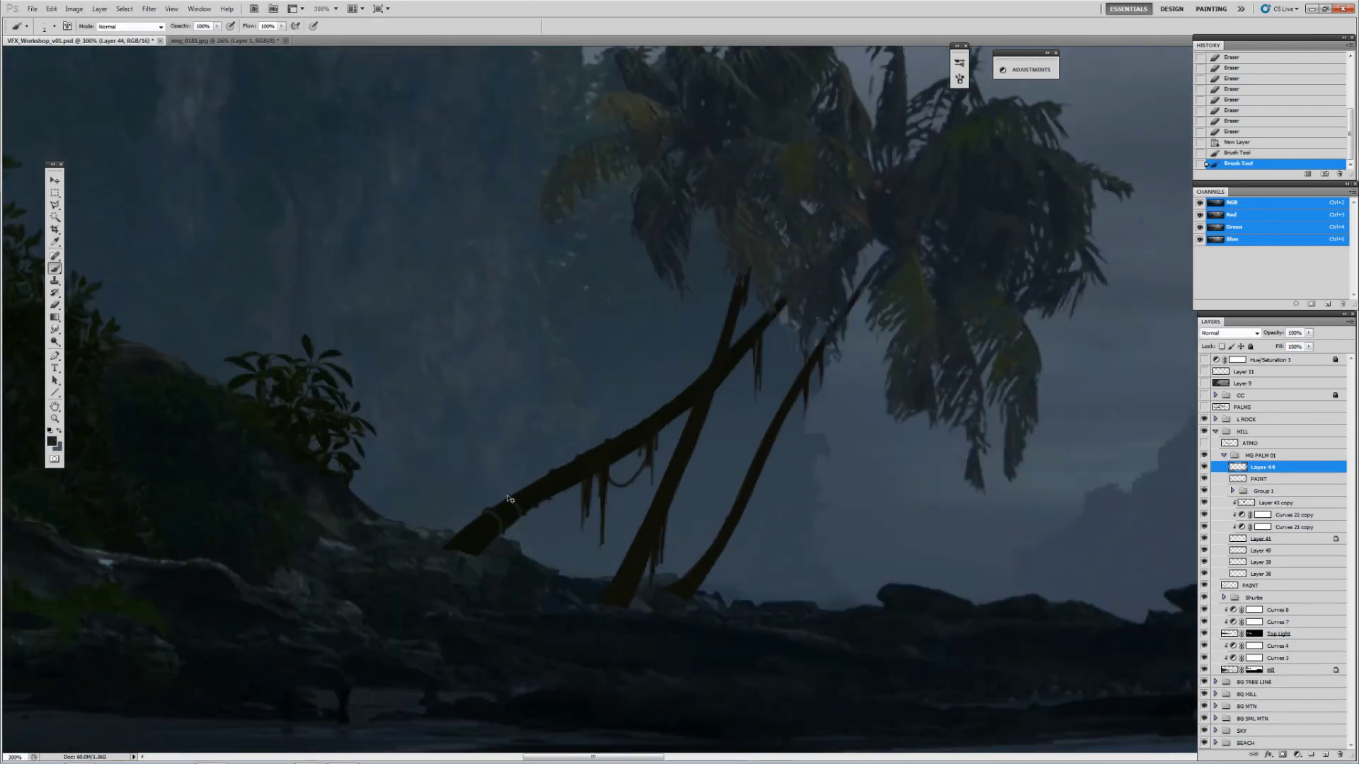
{"action": "left_click", "coordinate": [513, 497]}
{"action": "left_click", "coordinate": [530, 488]}
{"action": "left_click", "coordinate": [548, 481]}
{"action": "left_click", "coordinate": [567, 473]}
{"action": "left_click", "coordinate": [614, 450]}
{"action": "left_click", "coordinate": [641, 436]}
{"action": "left_click", "coordinate": [671, 412]}
{"action": "left_click", "coordinate": [688, 400]}
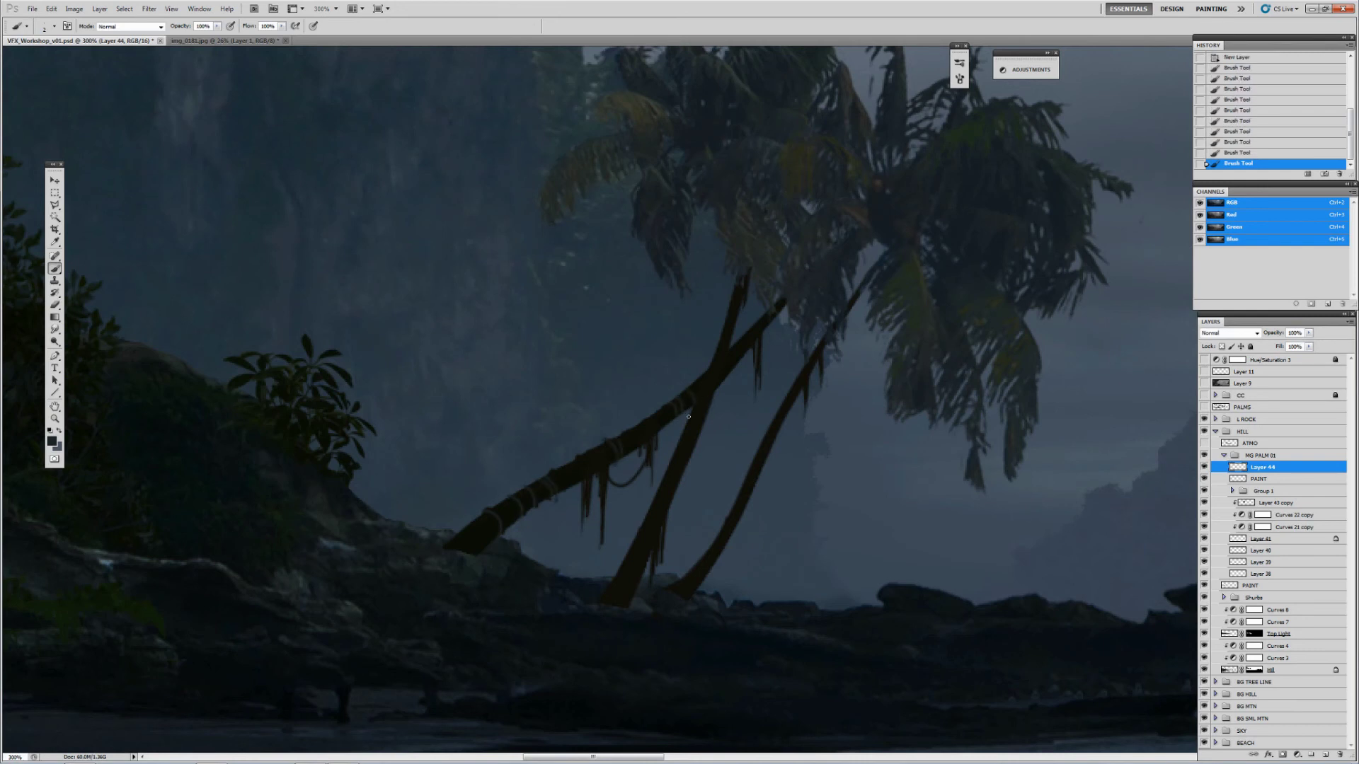
{"action": "left_click", "coordinate": [629, 579]}
Add more bands on the trunks, erasing stray band marks along the way
{"action": "key", "text": "e"}
{"action": "left_click", "coordinate": [630, 597]}
{"action": "left_click", "coordinate": [631, 598]}
{"action": "key", "text": "b"}
{"action": "left_click", "coordinate": [631, 545]}
{"action": "key", "text": "e"}
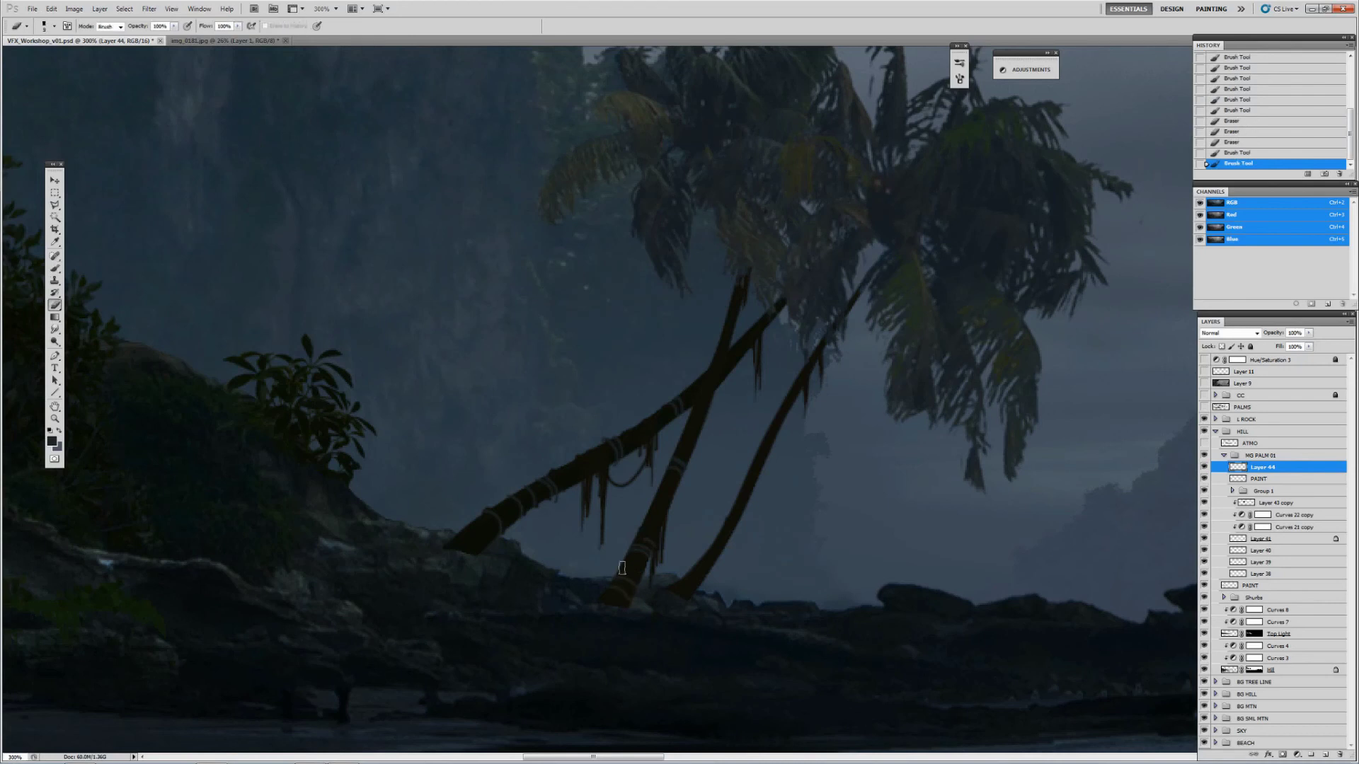
{"action": "key", "text": "b"}
{"action": "left_click", "coordinate": [493, 529]}
{"action": "key", "text": "e"}
{"action": "key", "text": "b"}
{"action": "left_click", "coordinate": [746, 327]}
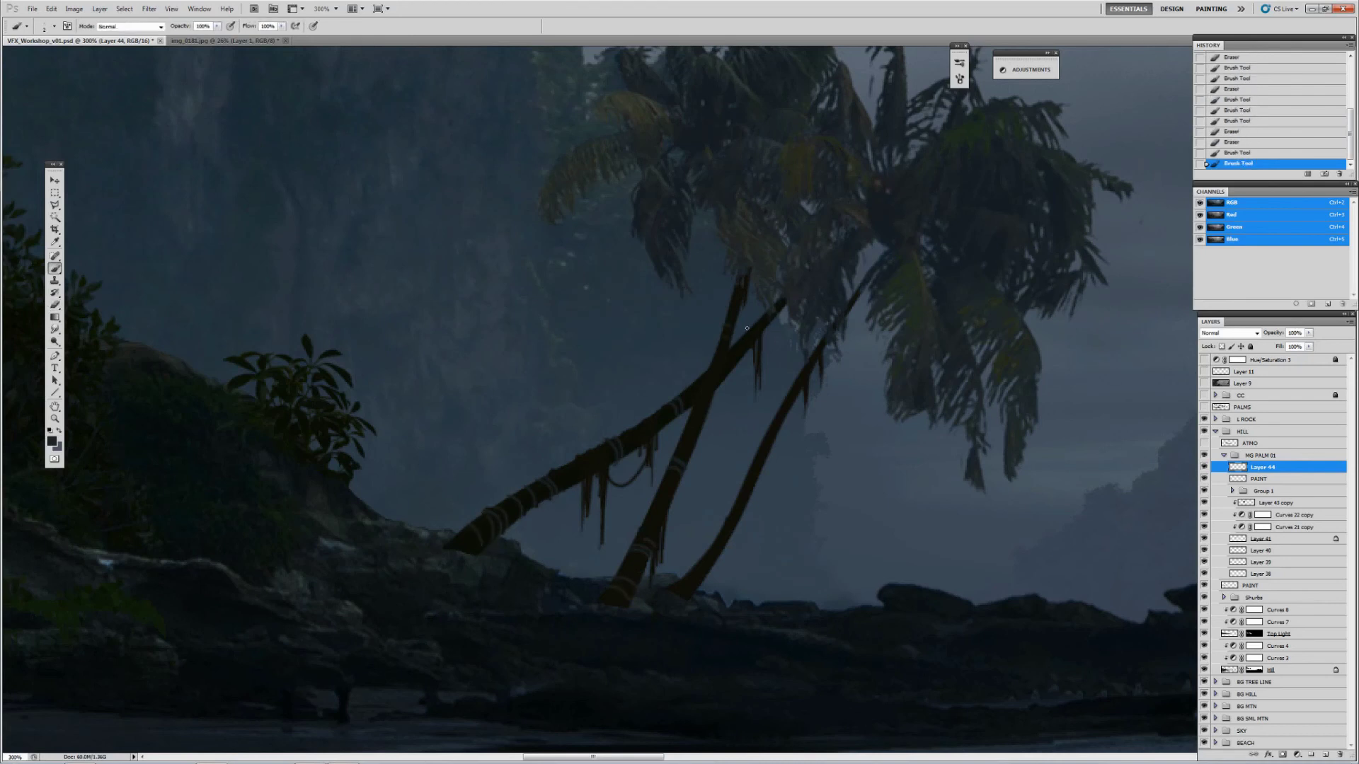
{"action": "key", "text": "e"}
{"action": "key", "text": "b"}
{"action": "left_click", "coordinate": [761, 446]}
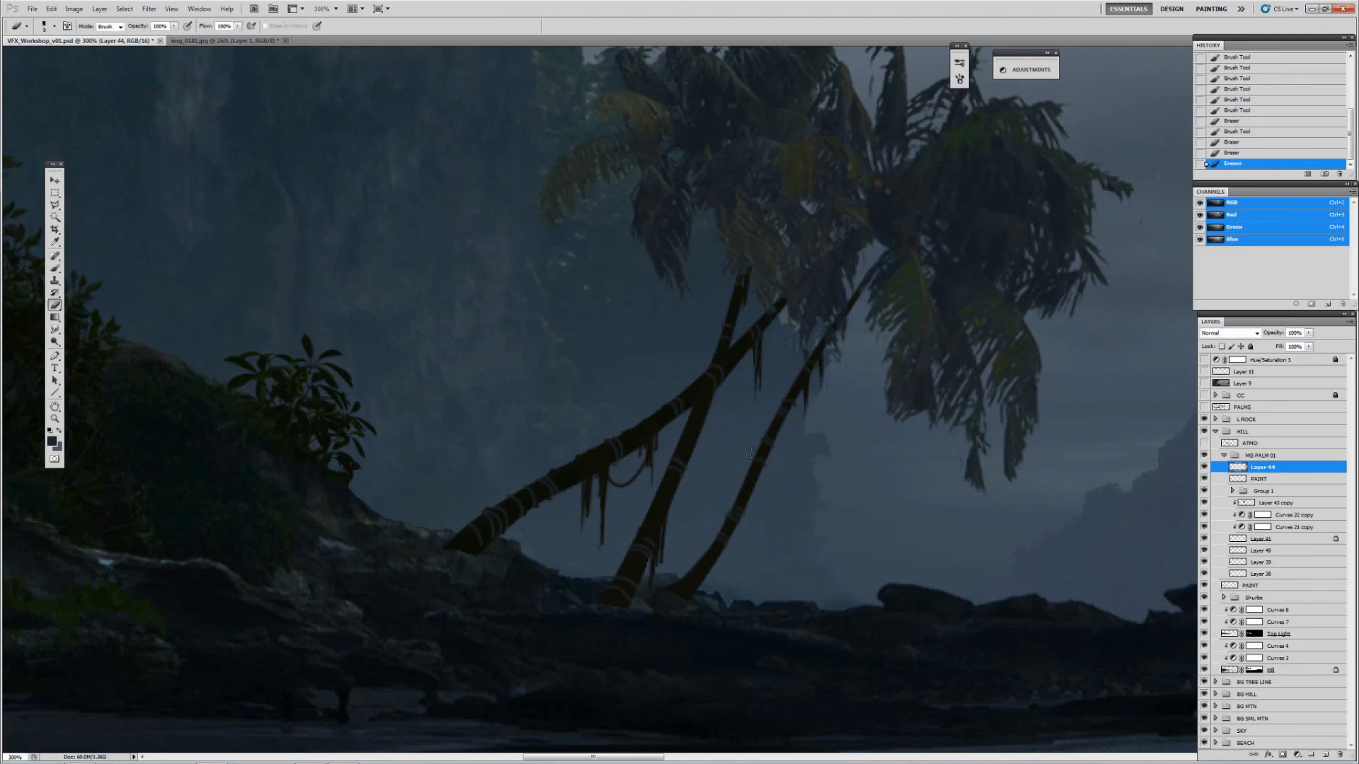
Shift the Levels midtone on Layer 44's trunk bands and turn the ATMO mist layer on
{"action": "key", "text": "z"}
{"action": "left_click_drag", "start_coordinate": [732, 518], "coordinate": [669, 608]}
{"action": "key", "text": "ctrl+l"}
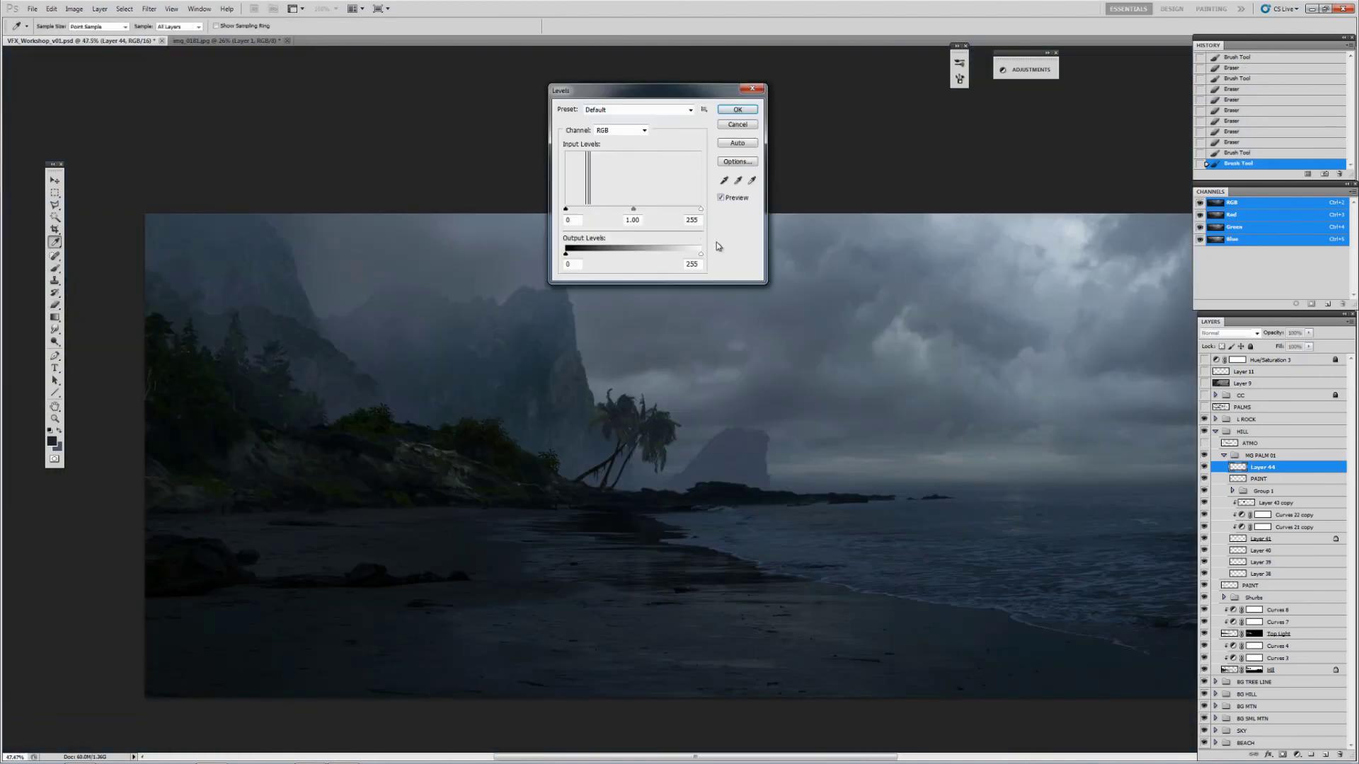
{"action": "left_click_drag", "start_coordinate": [701, 216], "coordinate": [683, 215]}
{"action": "key", "text": "Return"}
{"action": "mouse_move", "coordinate": [601, 471]}
{"action": "left_mouse_down"}
{"action": "mouse_move", "coordinate": [625, 472]}
{"action": "mouse_move", "coordinate": [616, 492]}
{"action": "mouse_move", "coordinate": [626, 473]}
{"action": "mouse_move", "coordinate": [595, 473]}
{"action": "left_mouse_up"}
{"action": "left_click", "coordinate": [1204, 443]}
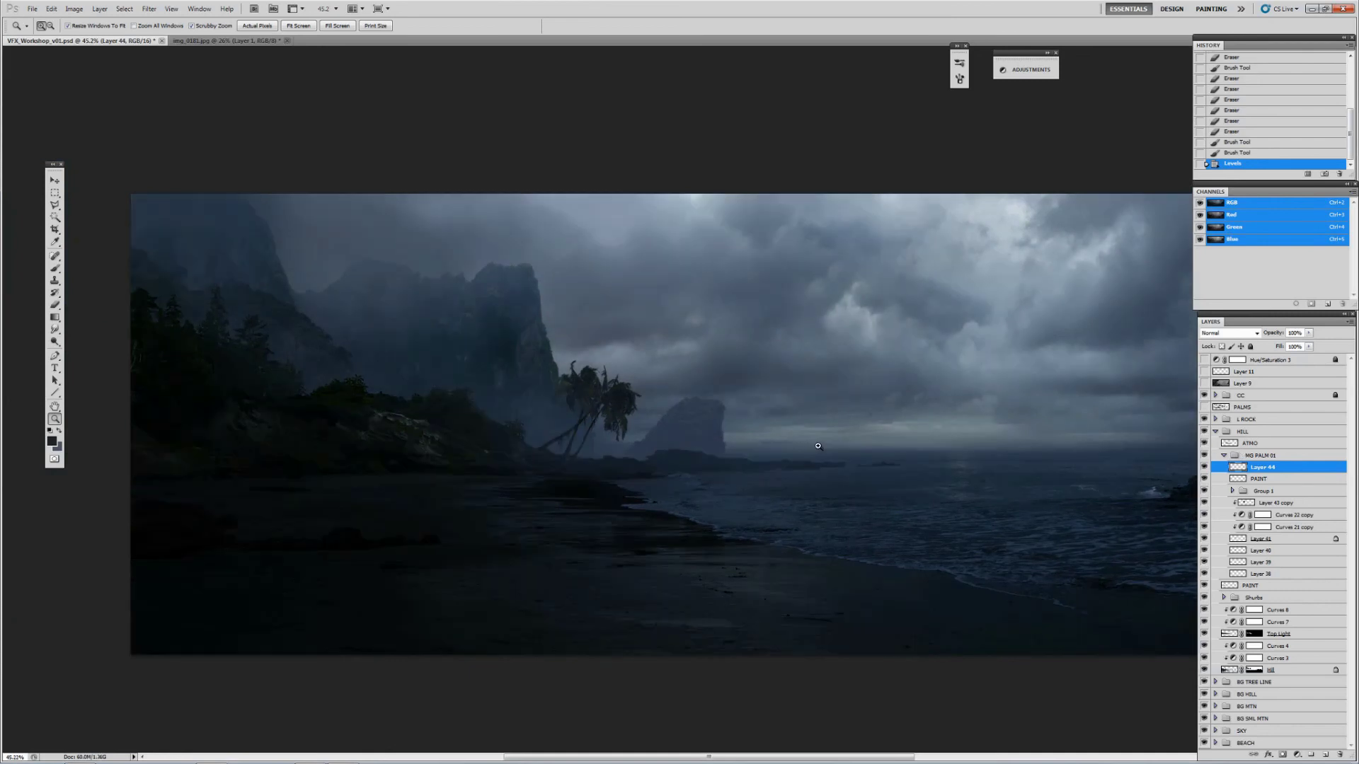